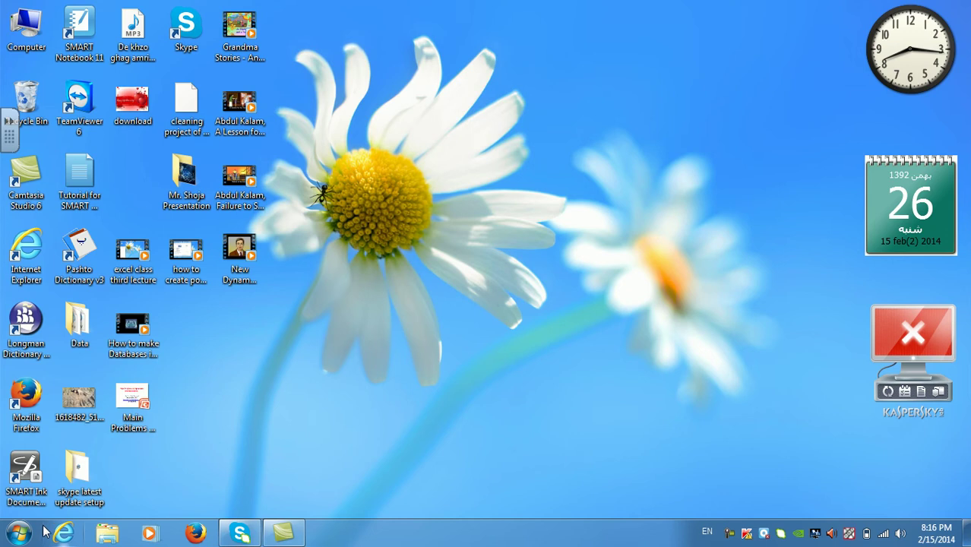
Step: Launch Microsoft Office Excel 2007 by searching for 'excel' in the Start menu
{"action": "type", "text": "exc"}
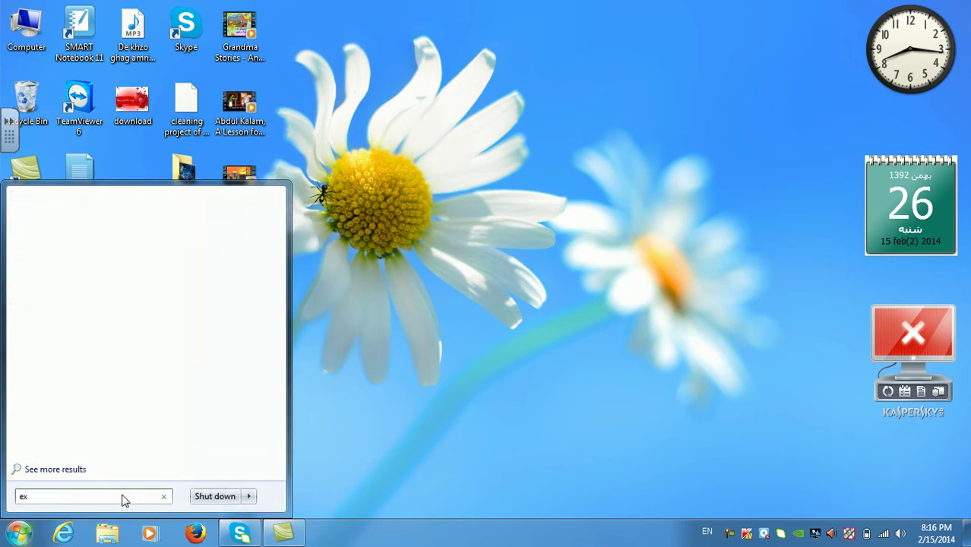
{"action": "type", "text": "e"}
{"action": "key", "text": "BackSpace"}
{"action": "key", "text": "BackSpace"}
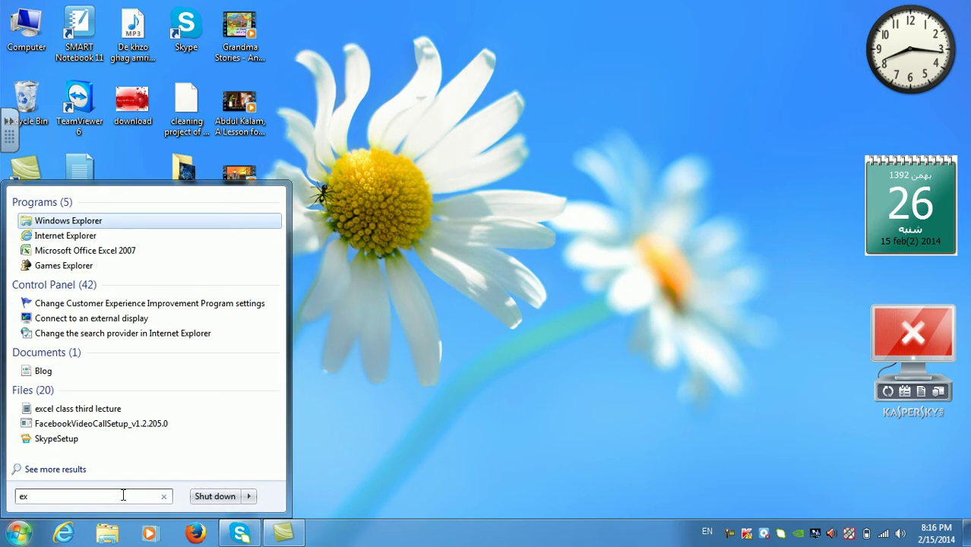
{"action": "type", "text": "cel"}
{"action": "key", "text": "Return"}
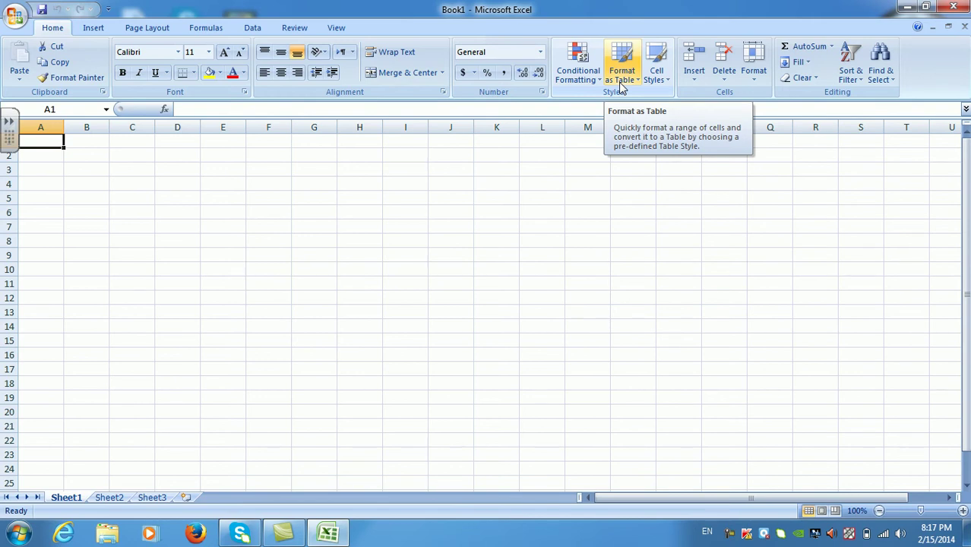
Step: Fill all of E3:N18 with 'khan' using Ctrl+Enter, then zoom the sheet to 130%
{"action": "left_click", "coordinate": [405, 253]}
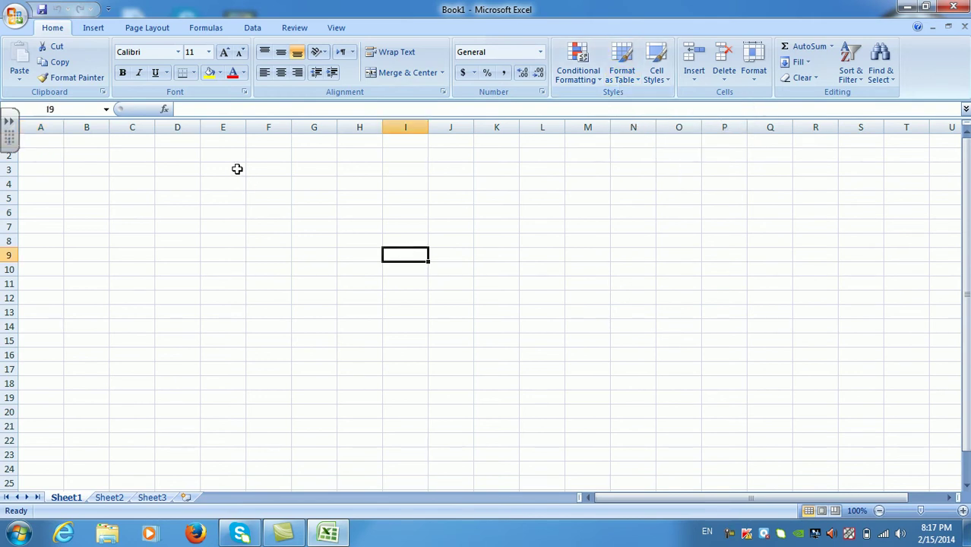
{"action": "left_click_drag", "start_coordinate": [237, 169], "coordinate": [654, 387]}
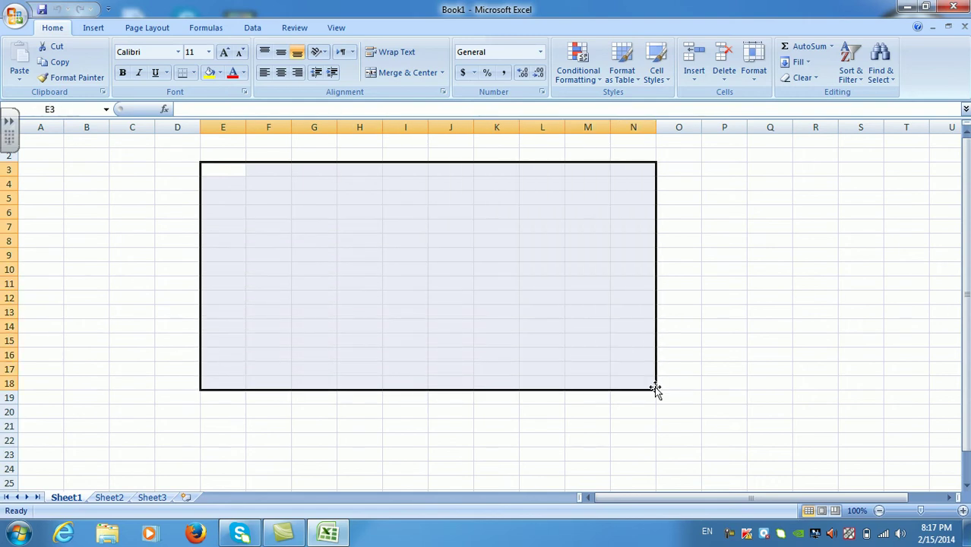
{"action": "type", "text": "khan"}
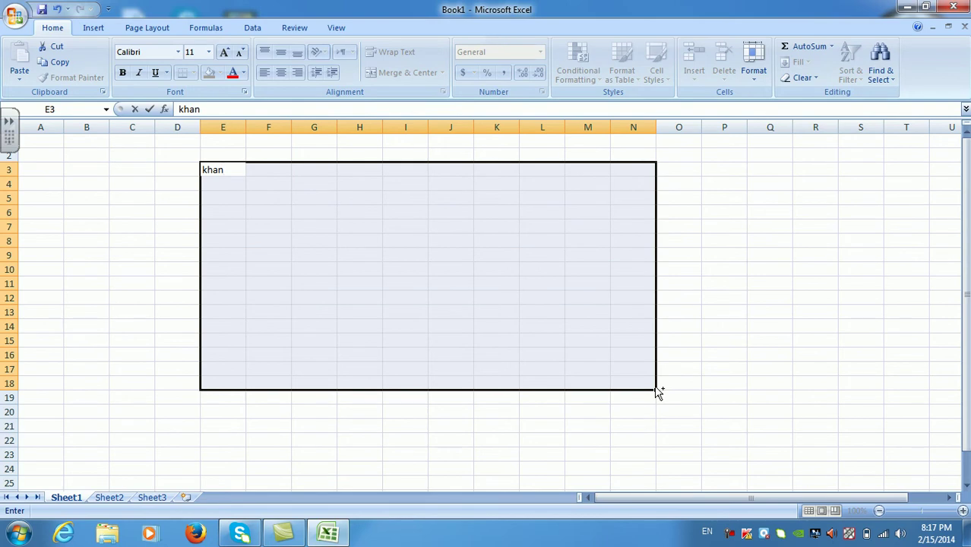
{"action": "key", "text": "ctrl+Return"}
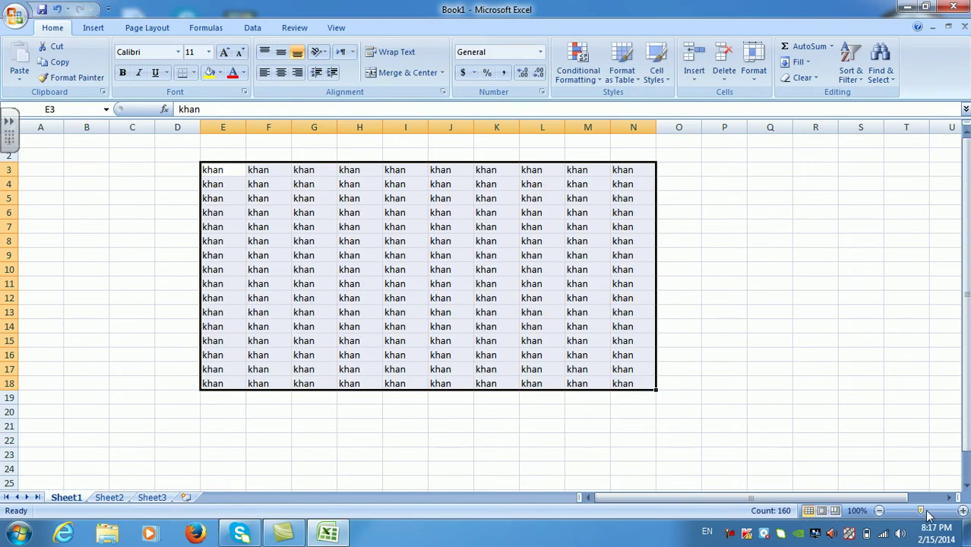
{"action": "left_click", "coordinate": [963, 511]}
{"action": "left_click", "coordinate": [963, 511]}
{"action": "left_click", "coordinate": [963, 510]}
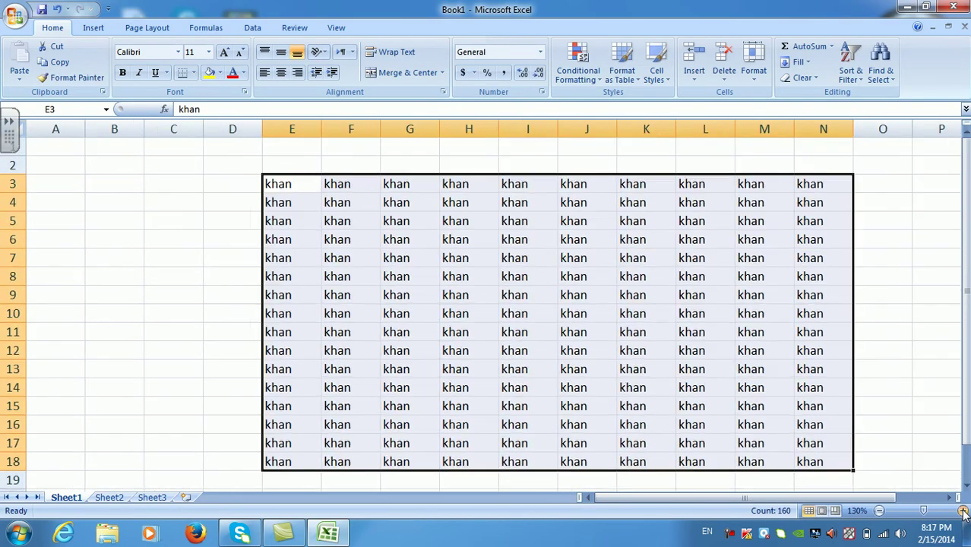
{"action": "left_click_drag", "start_coordinate": [874, 498], "coordinate": [893, 498]}
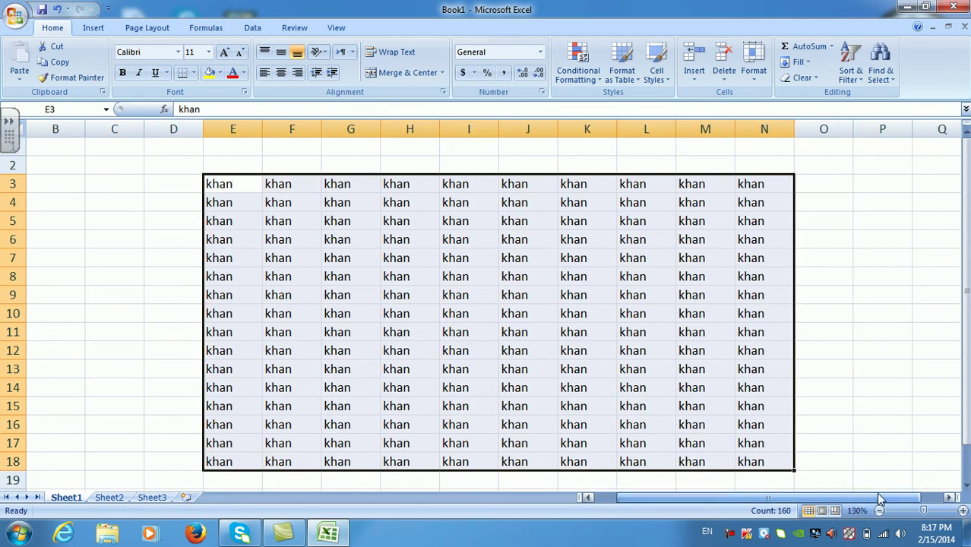
{"action": "left_click", "coordinate": [637, 82]}
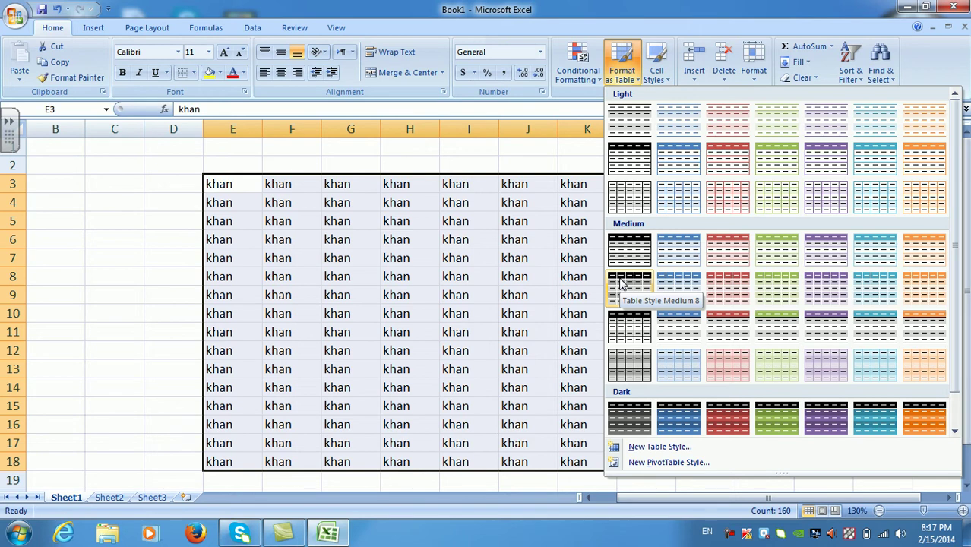
{"action": "left_click", "coordinate": [845, 334]}
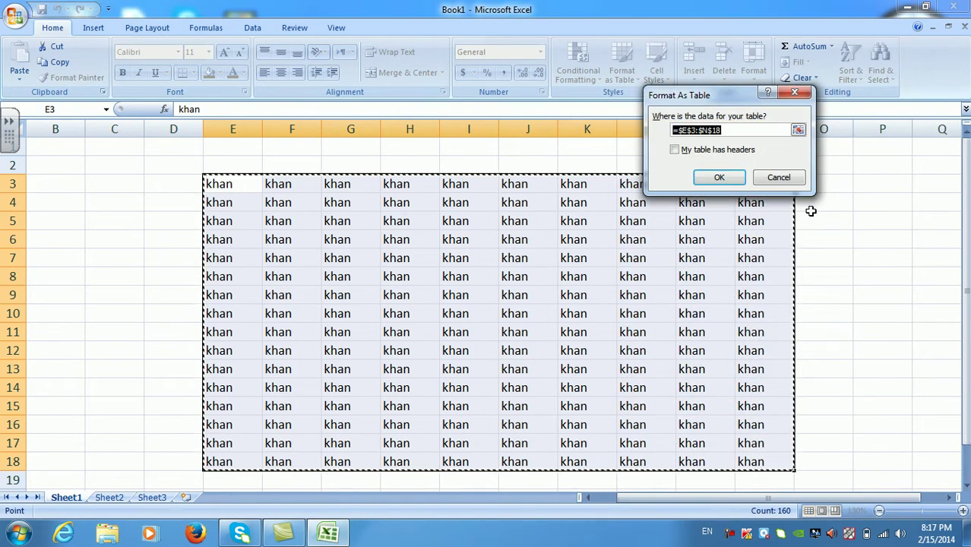
{"action": "left_click_drag", "start_coordinate": [730, 94], "coordinate": [692, 28]}
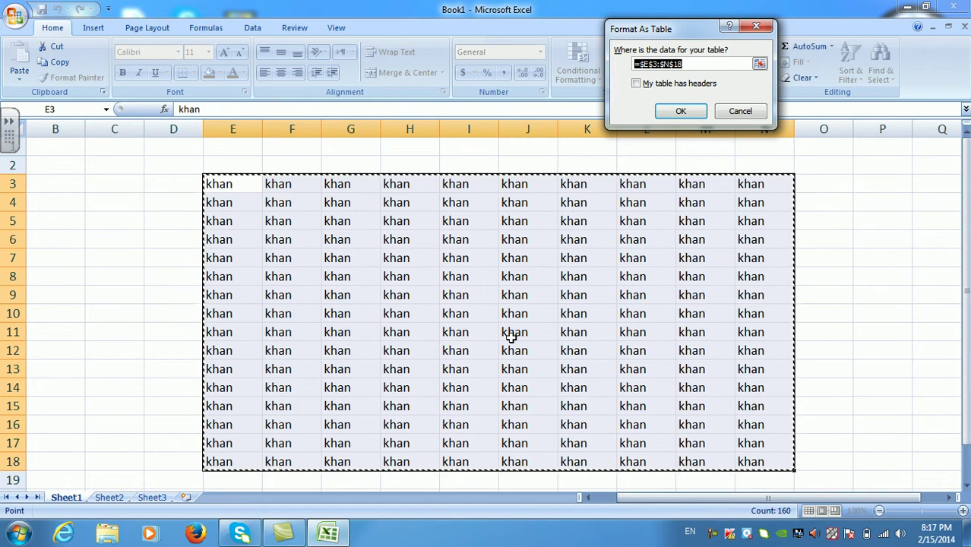
{"action": "left_click", "coordinate": [730, 111]}
{"action": "left_click", "coordinate": [386, 199]}
{"action": "left_click_drag", "start_coordinate": [241, 186], "coordinate": [699, 456]}
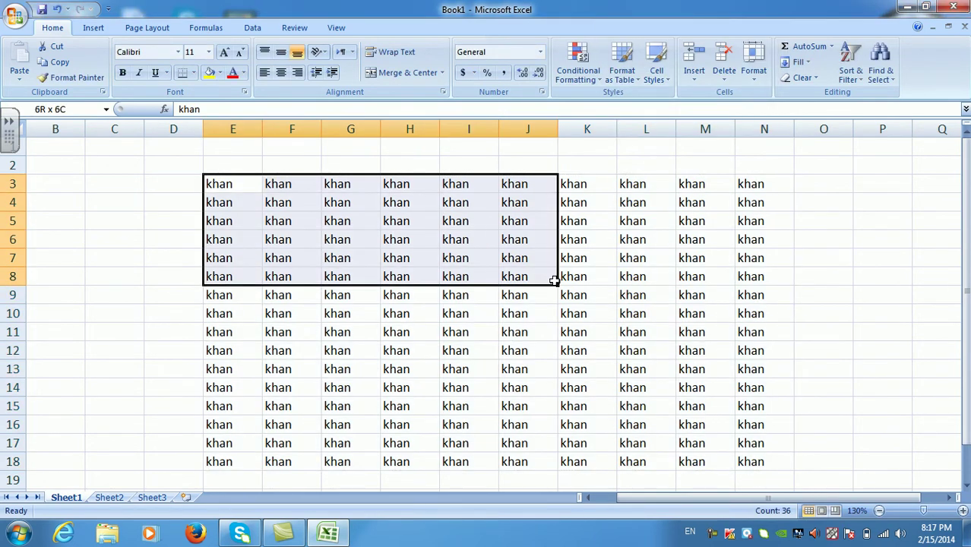
{"action": "left_click", "coordinate": [635, 80]}
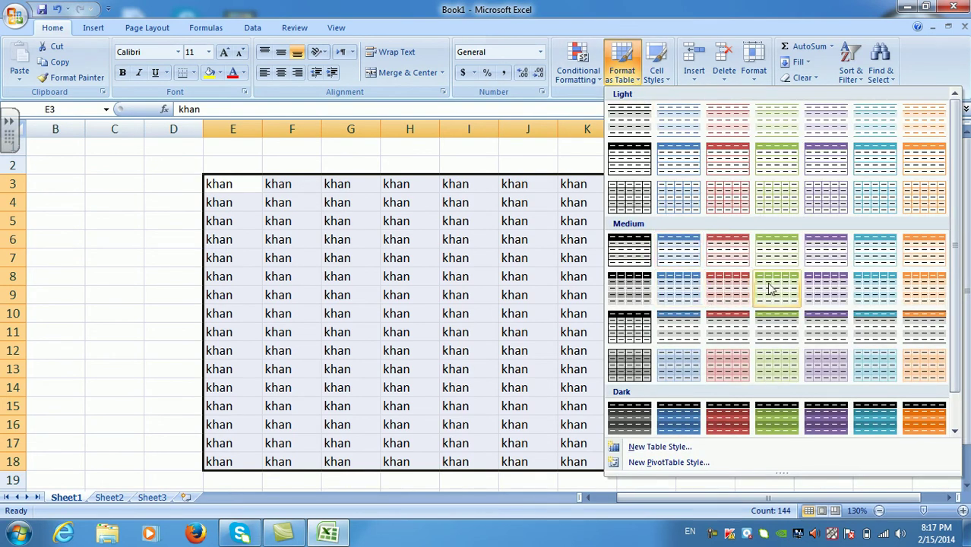
{"action": "left_click", "coordinate": [811, 288]}
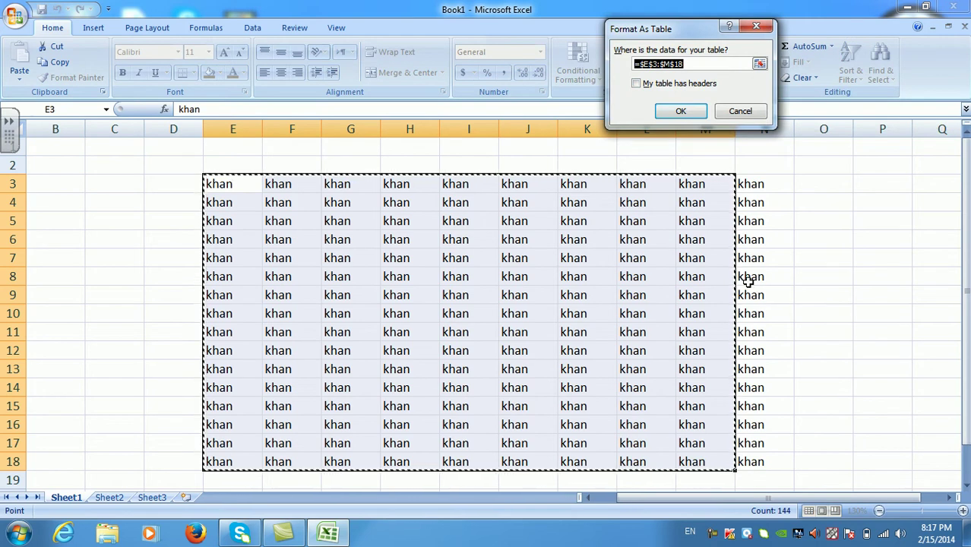
{"action": "left_click", "coordinate": [760, 64]}
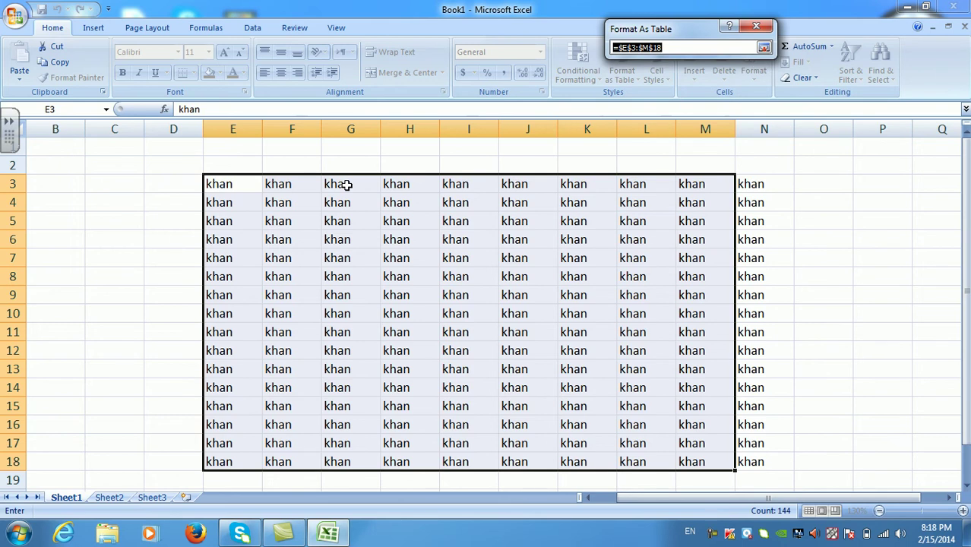
{"action": "mouse_move", "coordinate": [231, 185]}
{"action": "left_mouse_down"}
{"action": "mouse_move", "coordinate": [687, 442]}
{"action": "mouse_move", "coordinate": [742, 462]}
{"action": "left_mouse_up"}
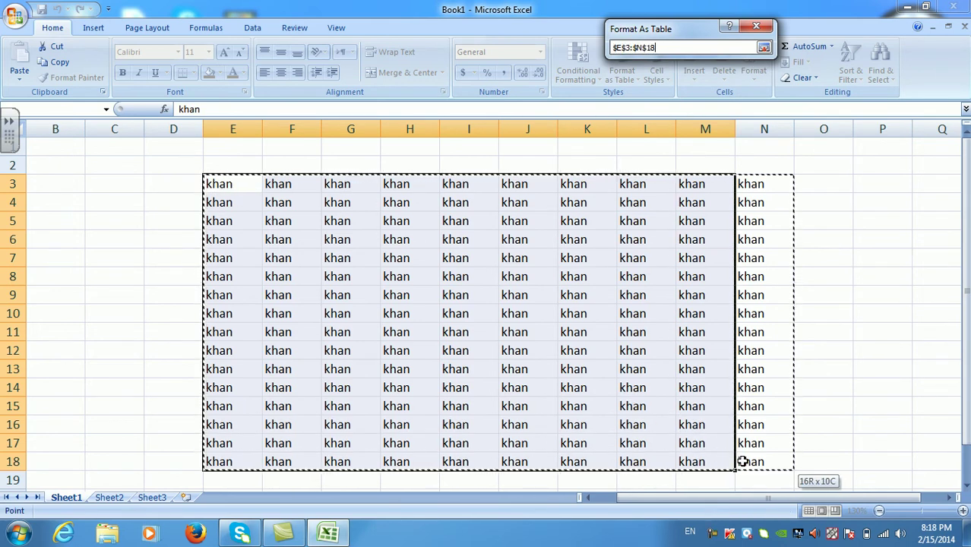
{"action": "left_click", "coordinate": [765, 48]}
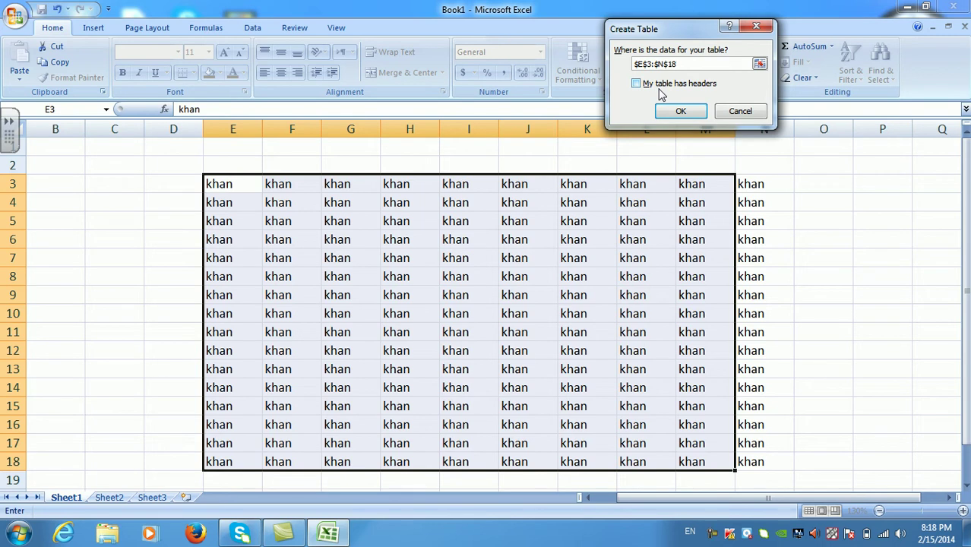
{"action": "left_click", "coordinate": [643, 85]}
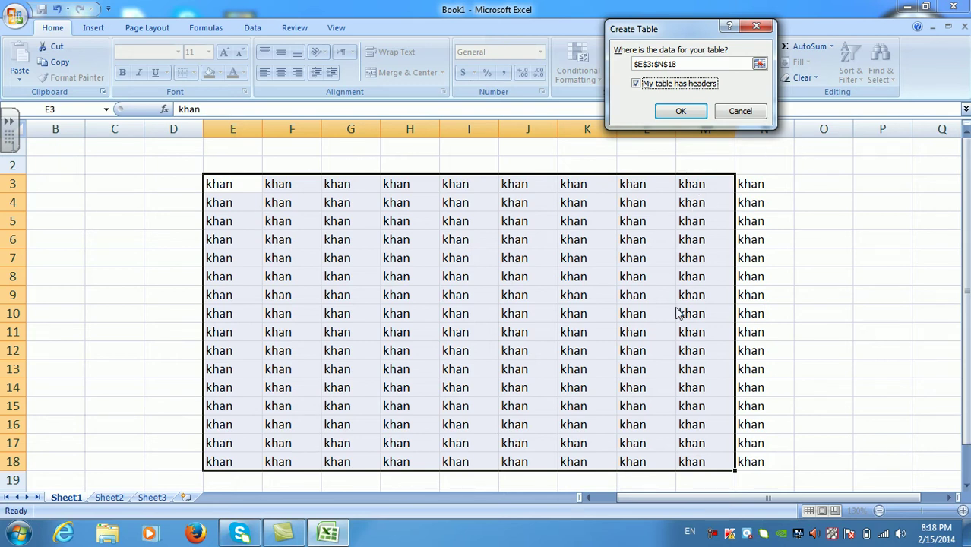
{"action": "left_click", "coordinate": [659, 112]}
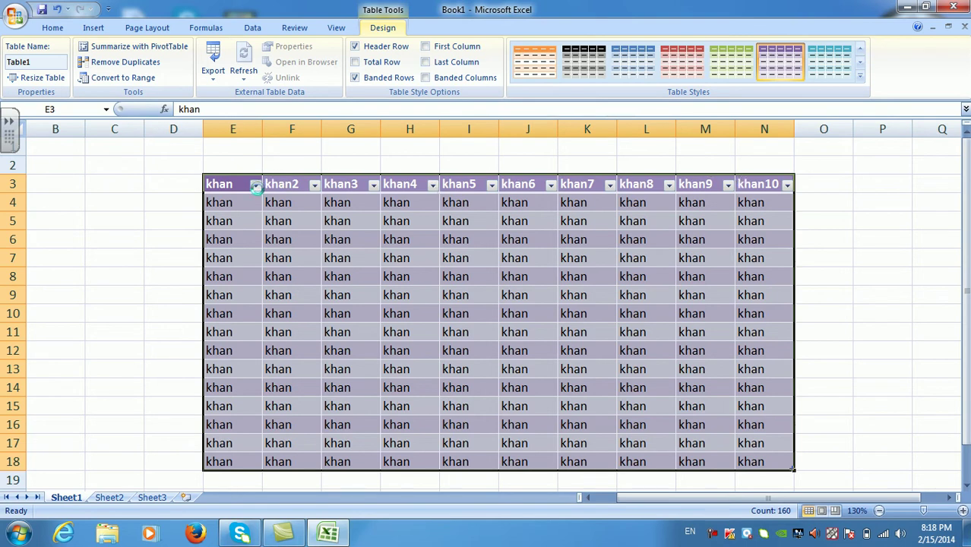
{"action": "left_click", "coordinate": [256, 186]}
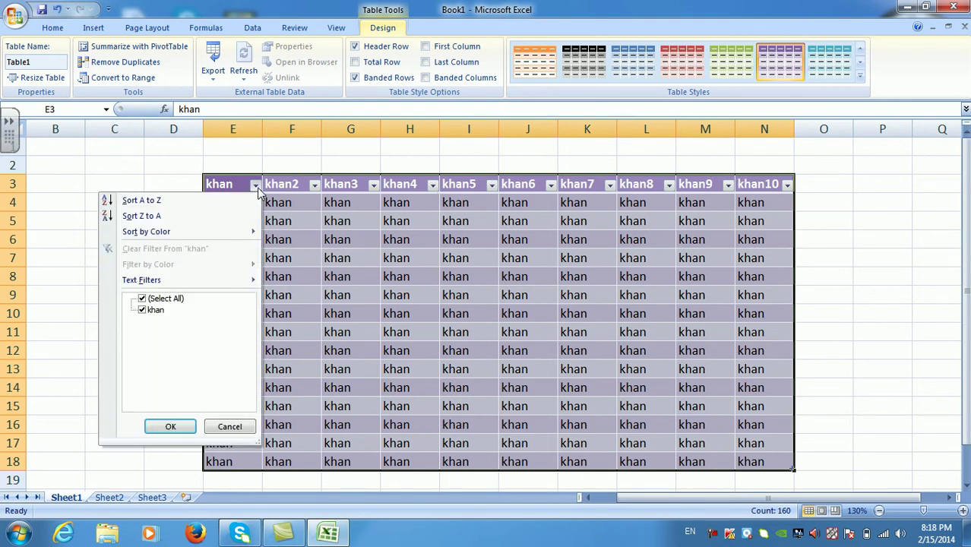
{"action": "left_click", "coordinate": [256, 188]}
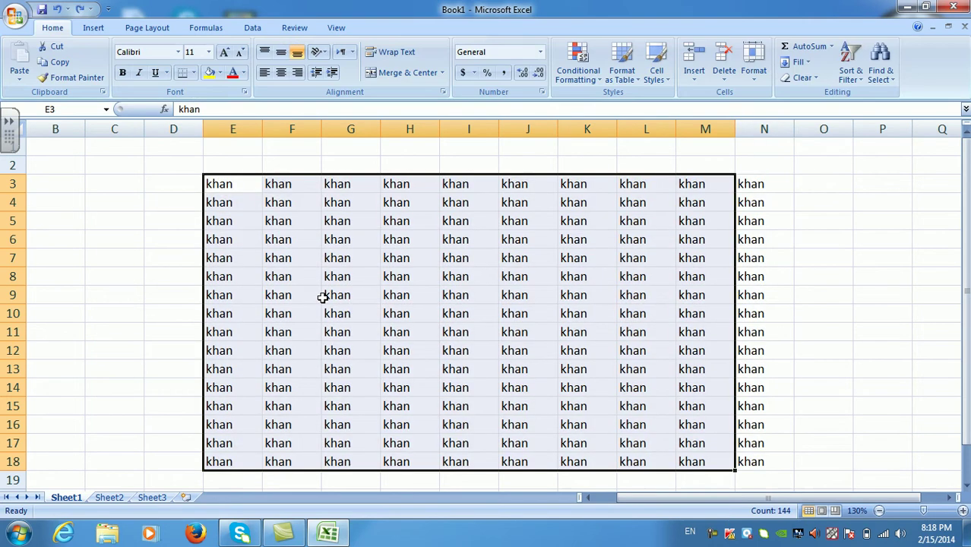
Step: Apply borders to every cell of the E3:N18 khan block
{"action": "mouse_move", "coordinate": [268, 201]}
{"action": "left_mouse_down"}
{"action": "mouse_move", "coordinate": [228, 202]}
{"action": "mouse_move", "coordinate": [740, 451]}
{"action": "mouse_move", "coordinate": [741, 460]}
{"action": "left_mouse_up"}
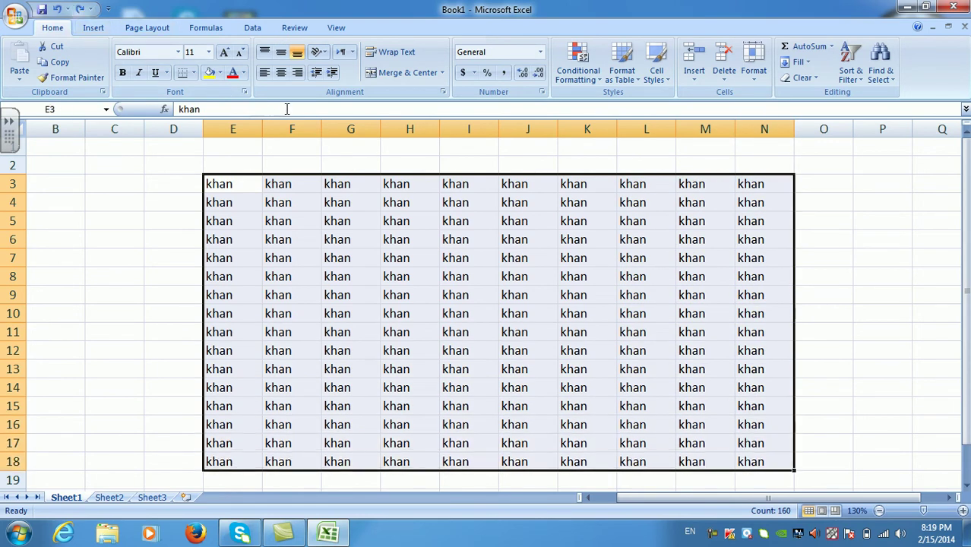
{"action": "left_click", "coordinate": [193, 72]}
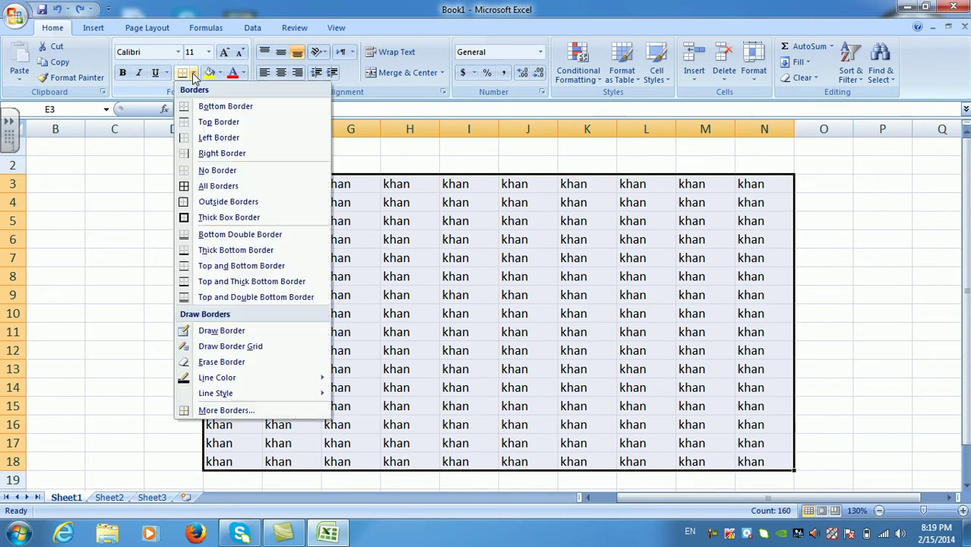
{"action": "left_click", "coordinate": [220, 186]}
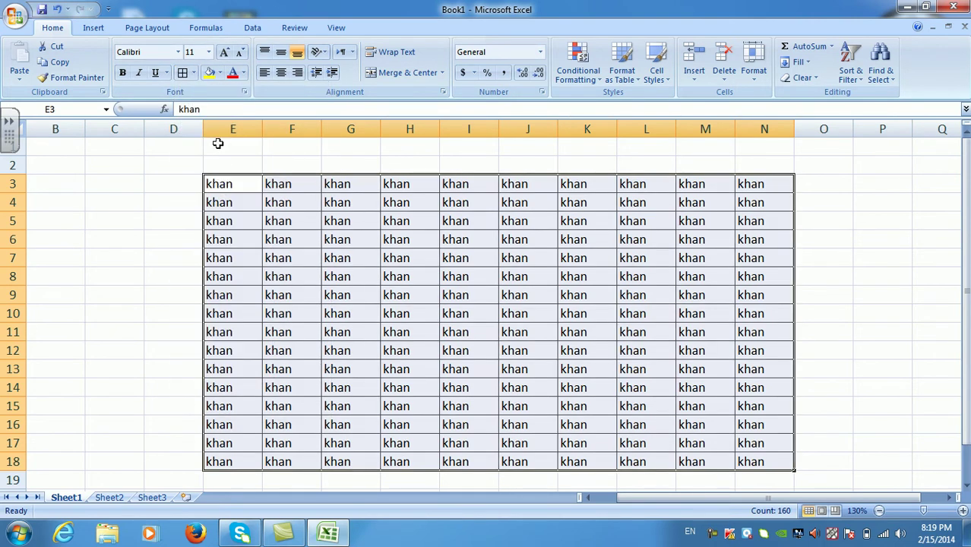
Step: Fill the block blue, glance at table styles, then undo the blue fill with Ctrl+Z
{"action": "left_click", "coordinate": [243, 73]}
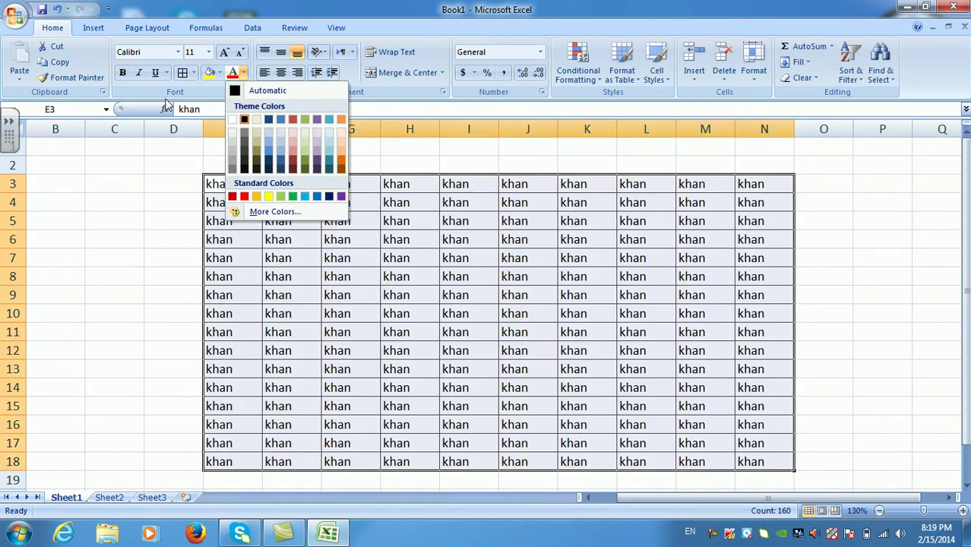
{"action": "left_click", "coordinate": [219, 74]}
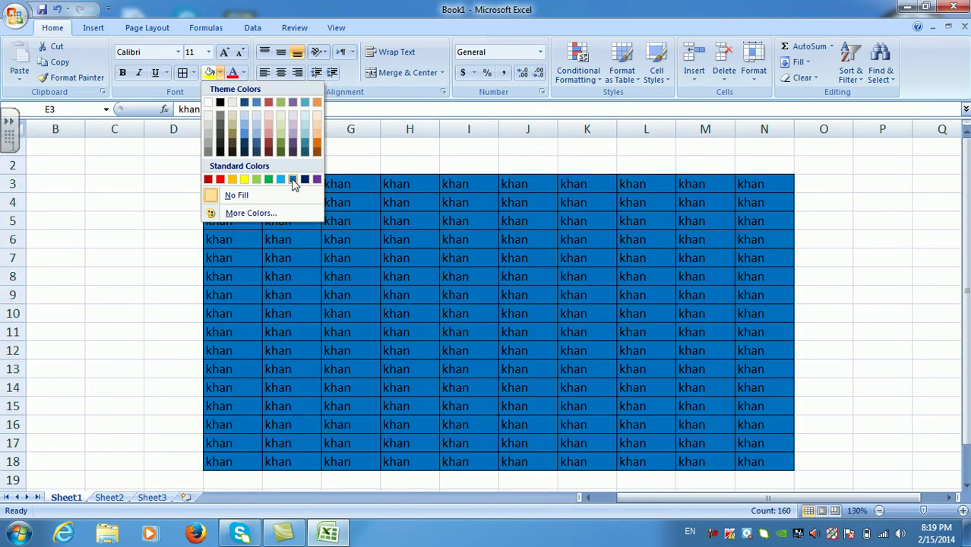
{"action": "left_click", "coordinate": [294, 180]}
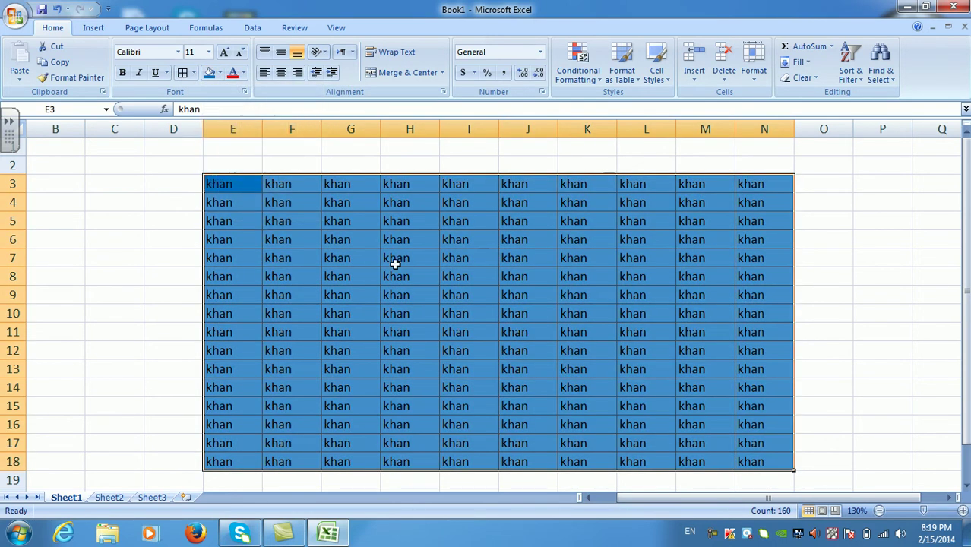
{"action": "left_click", "coordinate": [631, 76]}
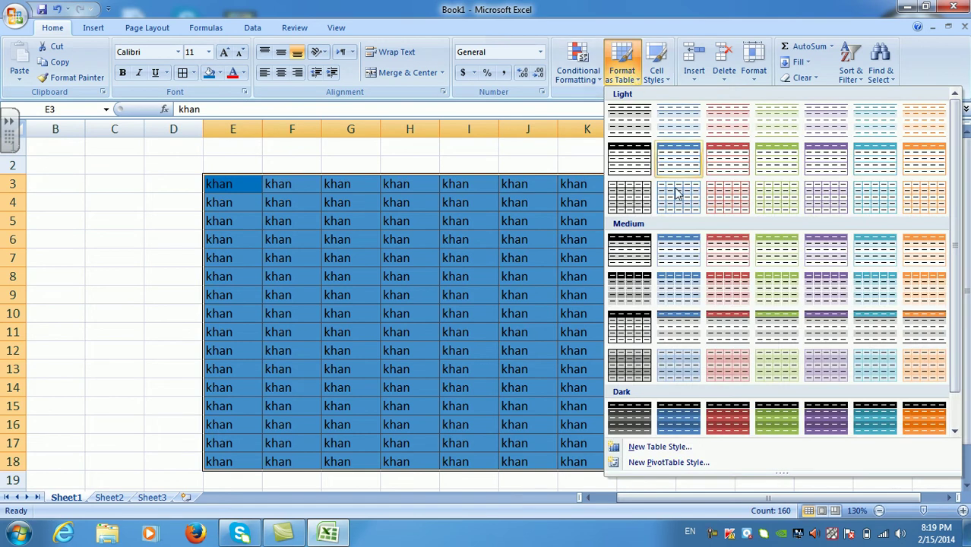
{"action": "left_click", "coordinate": [384, 183]}
{"action": "mouse_move", "coordinate": [228, 184]}
{"action": "left_mouse_down"}
{"action": "mouse_move", "coordinate": [760, 472]}
{"action": "mouse_move", "coordinate": [759, 464]}
{"action": "left_mouse_up"}
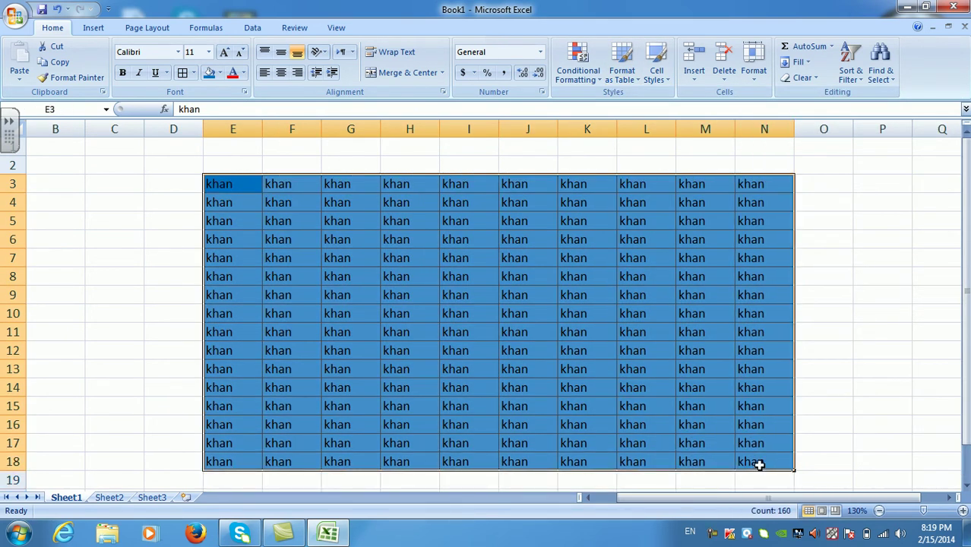
{"action": "key", "text": "ctrl+z"}
{"action": "key", "text": "ctrl+z"}
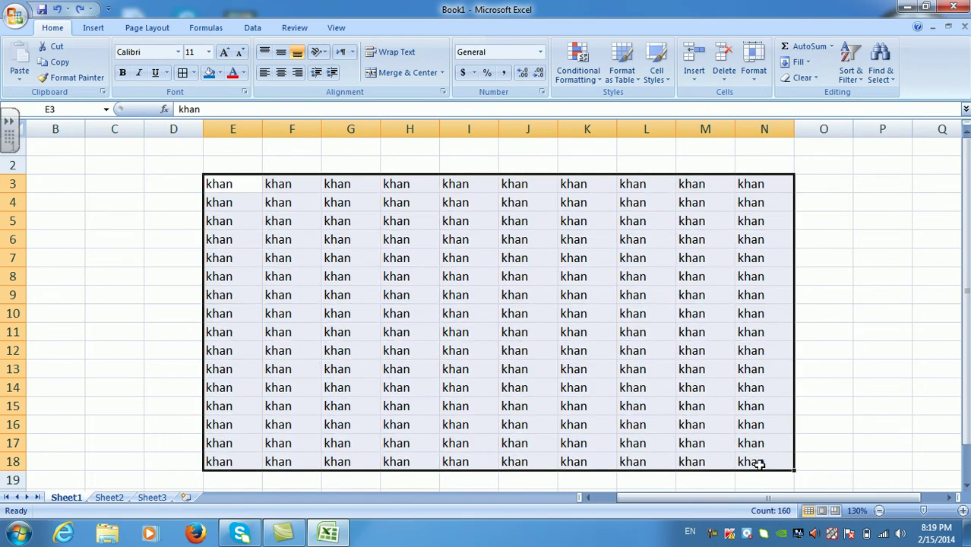
Step: Format E3:N18 as a table with a black style and the first row as headers
{"action": "left_click", "coordinate": [618, 80]}
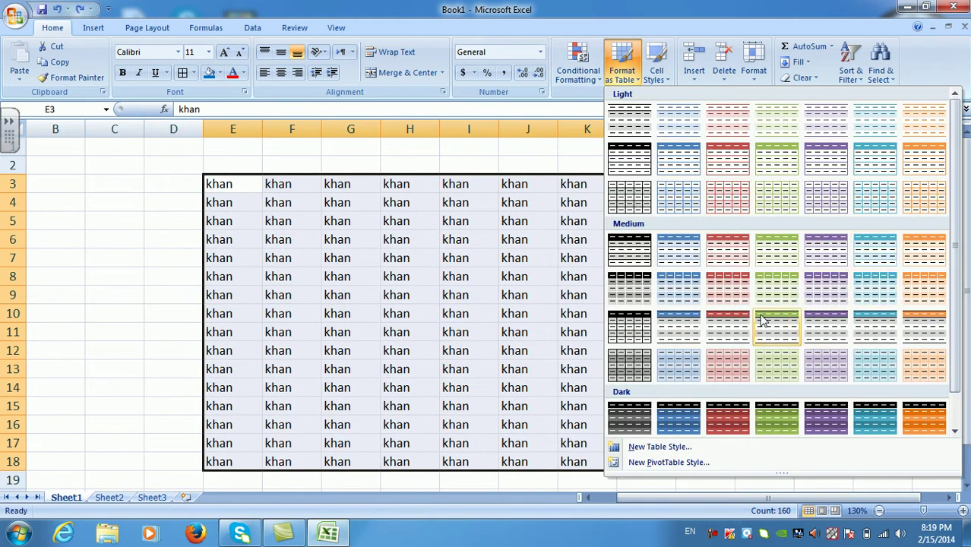
{"action": "left_click", "coordinate": [643, 316]}
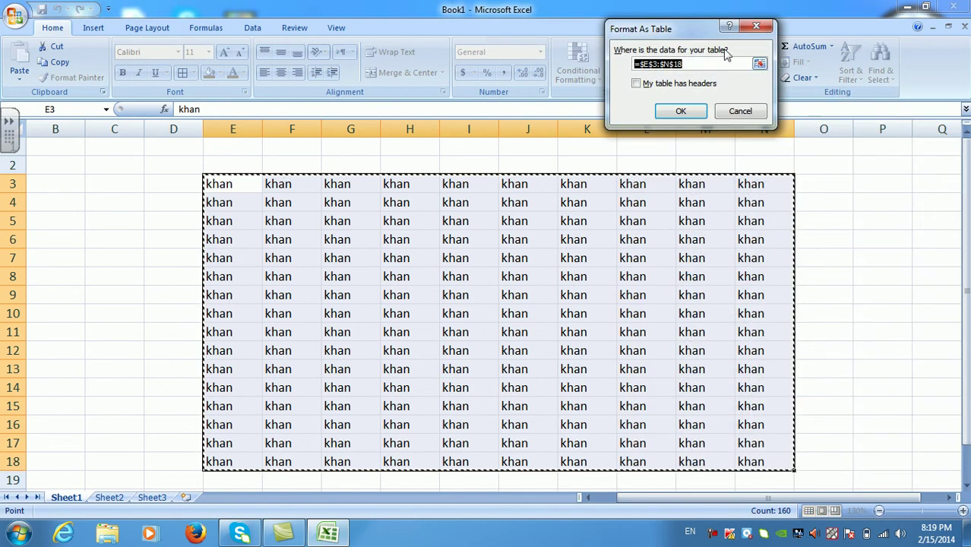
{"action": "left_click", "coordinate": [688, 84]}
{"action": "left_click", "coordinate": [684, 111]}
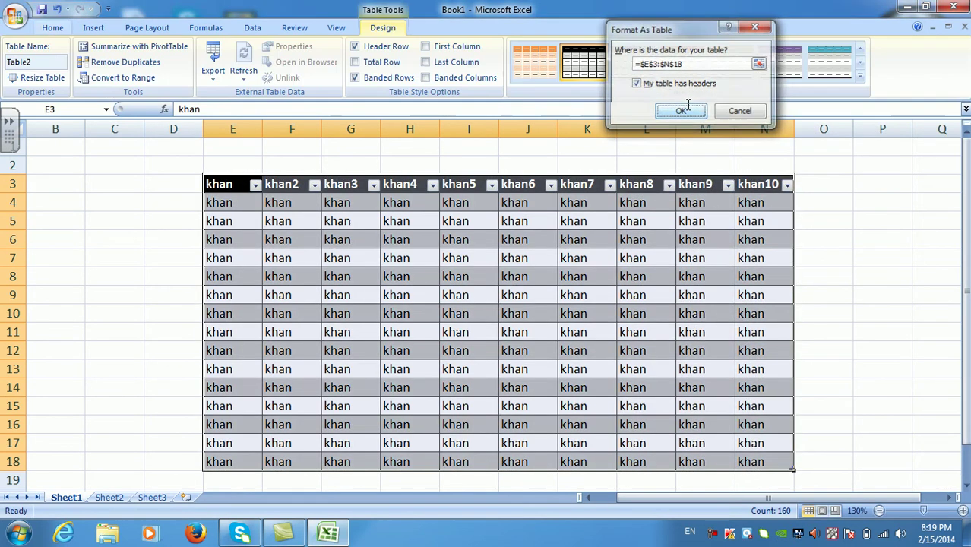
Step: Select cells in the table body and check the column E and khan2 filter dropdowns without changes
{"action": "left_click", "coordinate": [148, 274]}
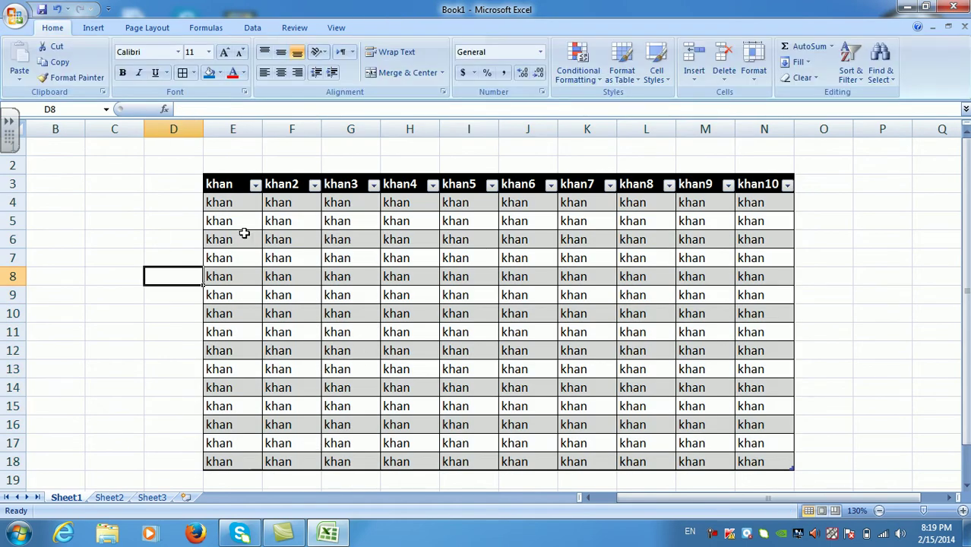
{"action": "left_click_drag", "start_coordinate": [227, 205], "coordinate": [354, 215]}
{"action": "left_click", "coordinate": [279, 237]}
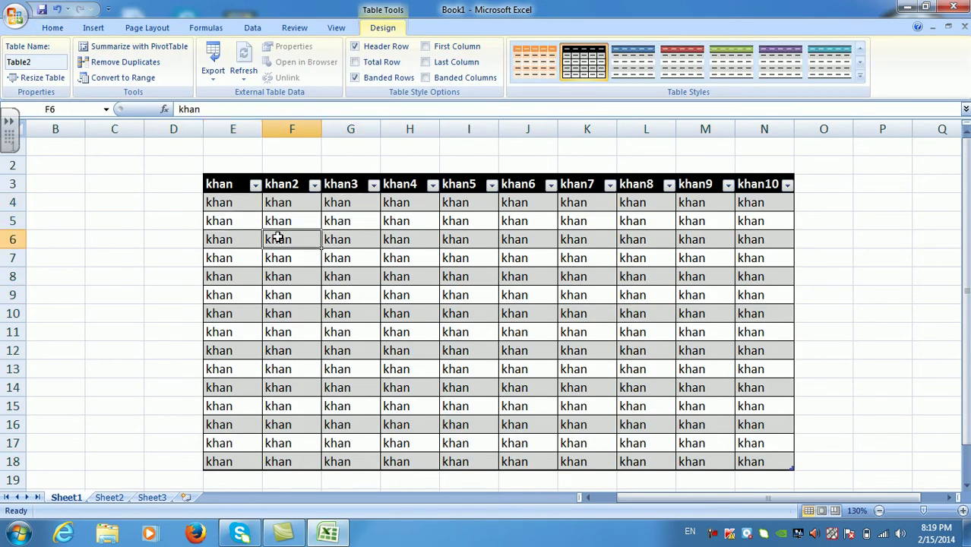
{"action": "left_click", "coordinate": [255, 185]}
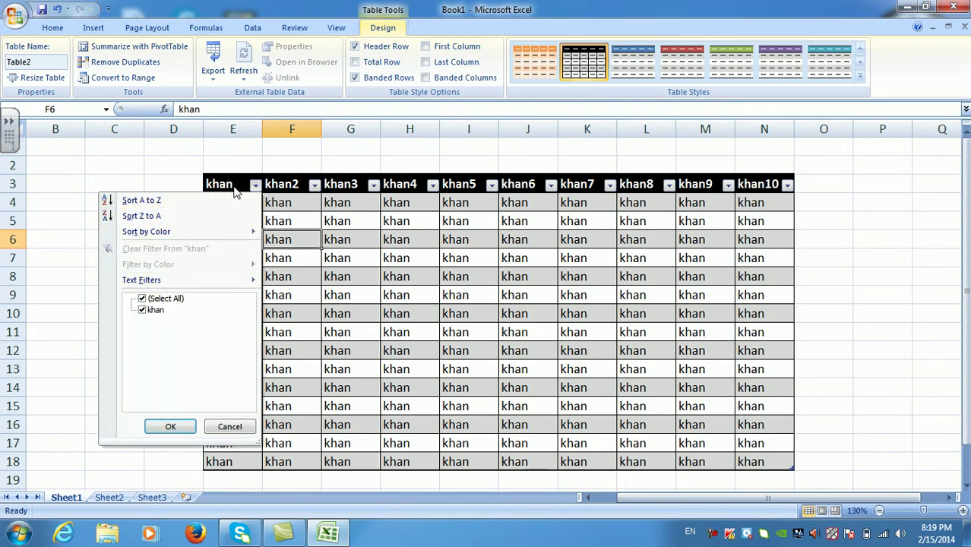
{"action": "left_click", "coordinate": [314, 185]}
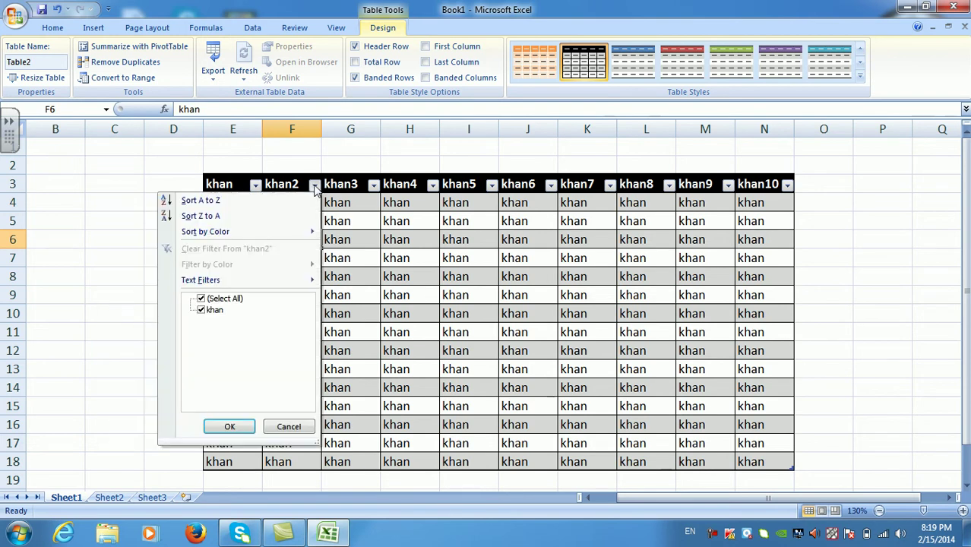
{"action": "left_click", "coordinate": [380, 190]}
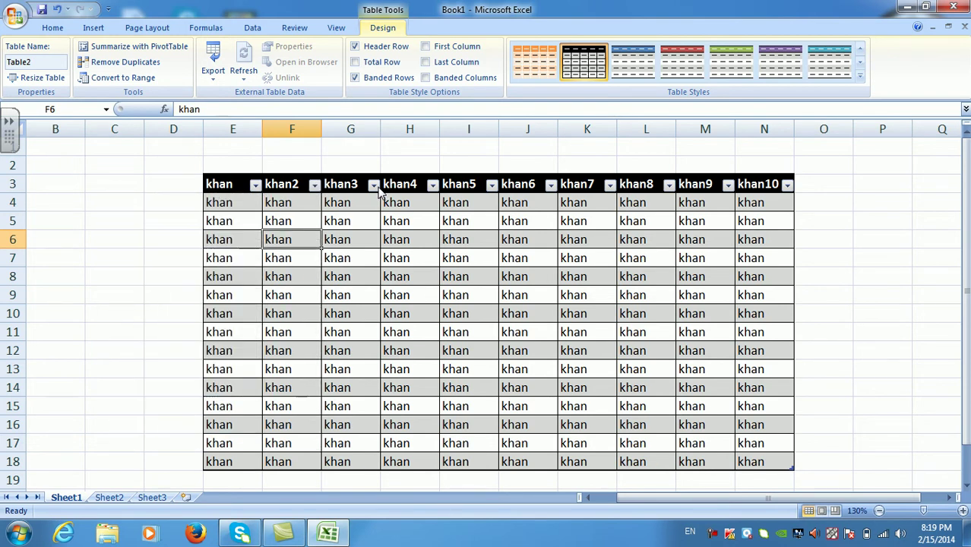
Step: Step through the header cells E3 to L3 of the new table
{"action": "left_click", "coordinate": [224, 182]}
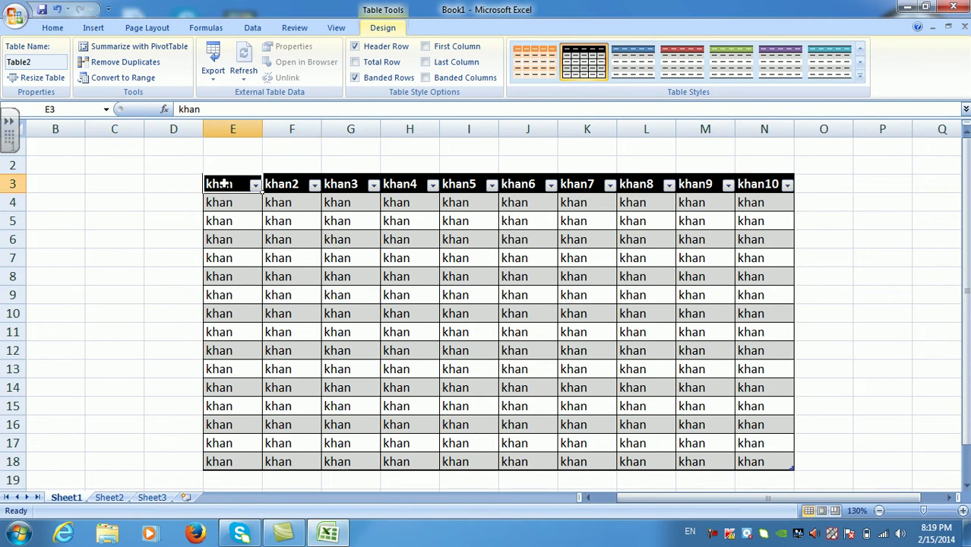
{"action": "left_click", "coordinate": [267, 184]}
{"action": "left_click", "coordinate": [337, 184]}
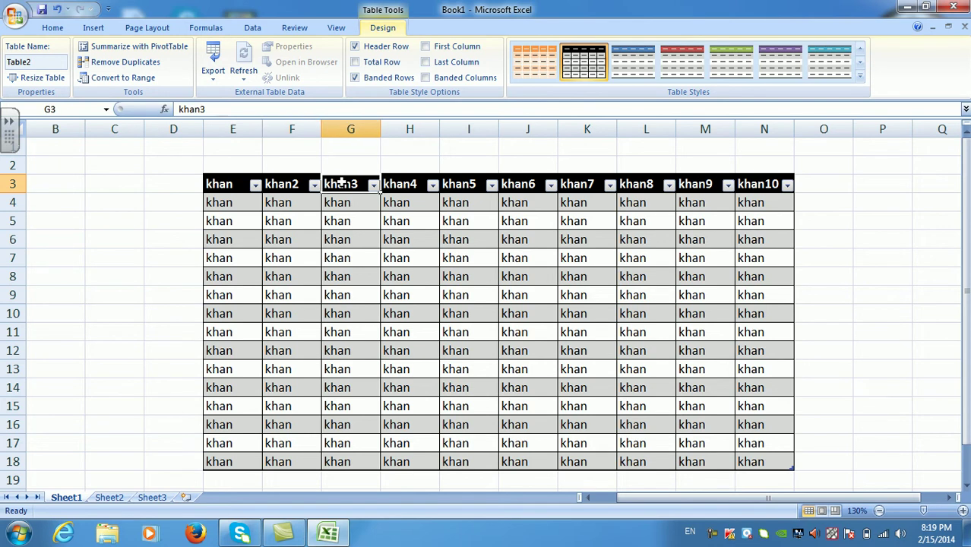
{"action": "left_click", "coordinate": [391, 184]}
{"action": "left_click", "coordinate": [447, 185]}
{"action": "left_click", "coordinate": [539, 184]}
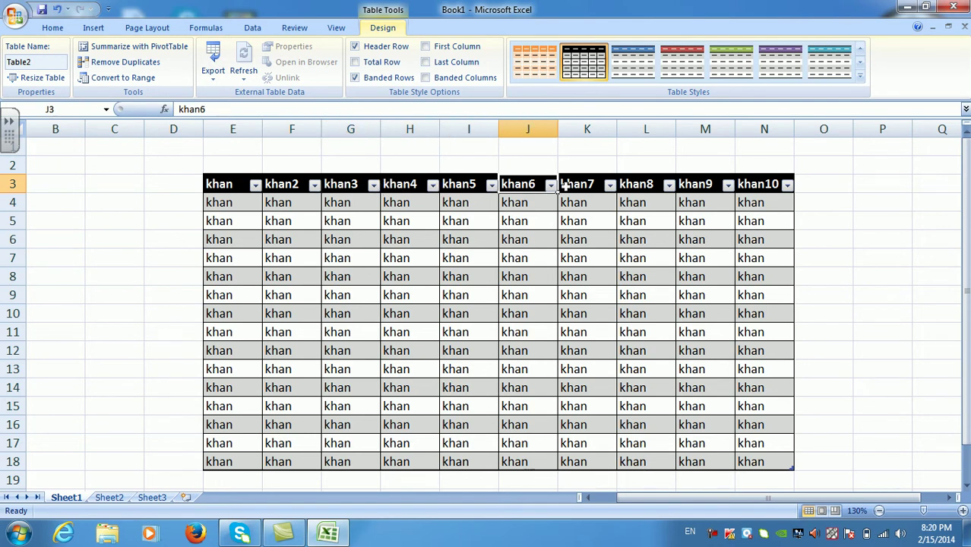
{"action": "left_click", "coordinate": [575, 187]}
{"action": "left_click", "coordinate": [622, 188]}
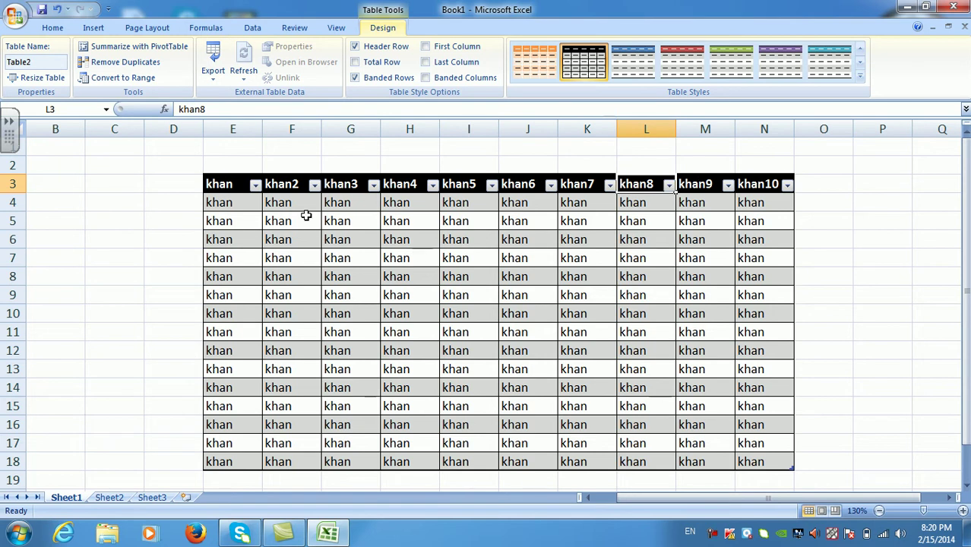
Step: Replace the first-column entries with 'ahmad' in E9 and 'naseem' in E5
{"action": "left_click_drag", "start_coordinate": [234, 198], "coordinate": [228, 425]}
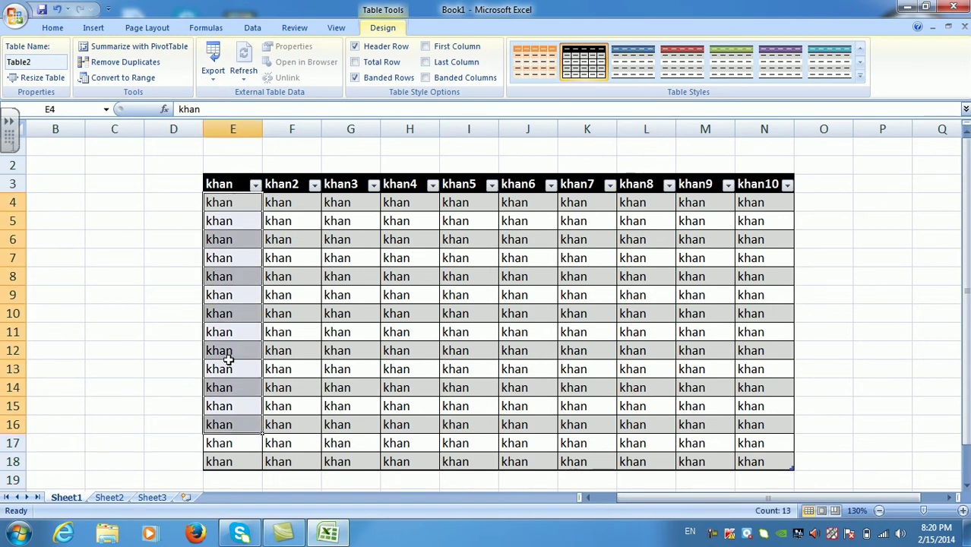
{"action": "left_click", "coordinate": [218, 296]}
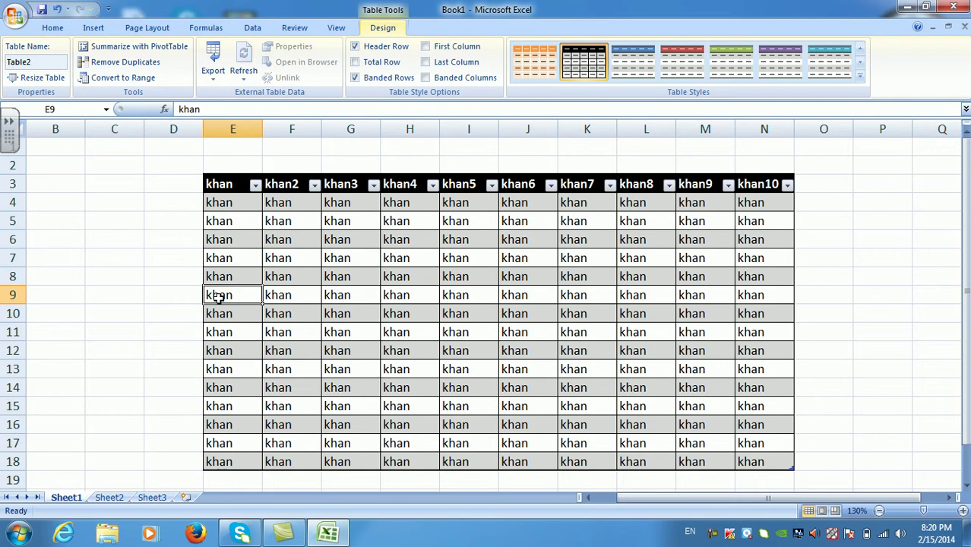
{"action": "type", "text": "ahmad"}
{"action": "left_click", "coordinate": [239, 228]}
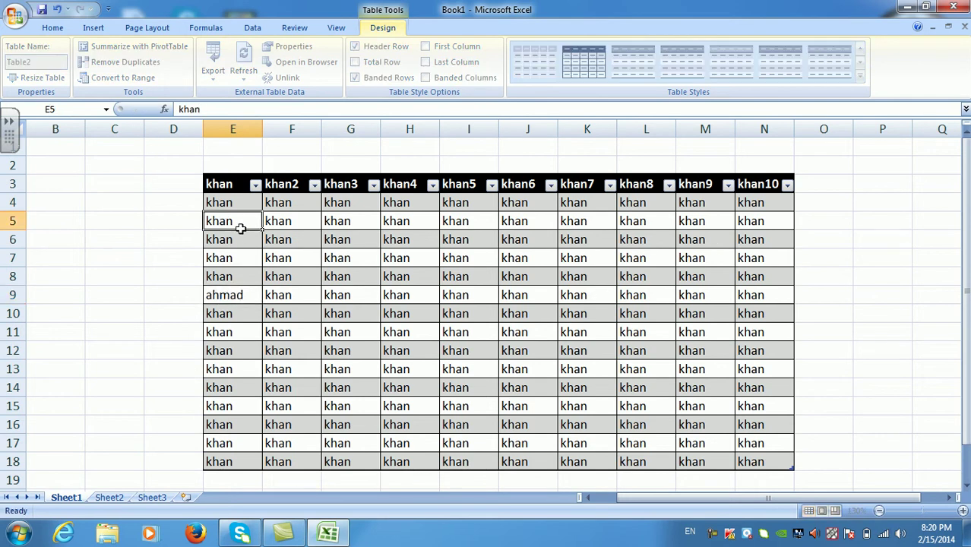
{"action": "type", "text": "naseem"}
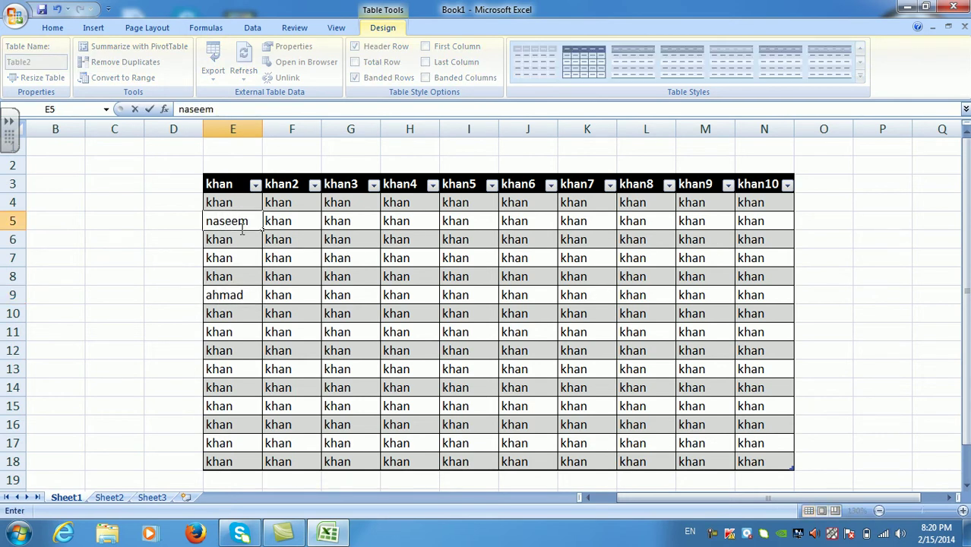
Step: Rename the first column header E3 to 'Name'
{"action": "left_click", "coordinate": [232, 185]}
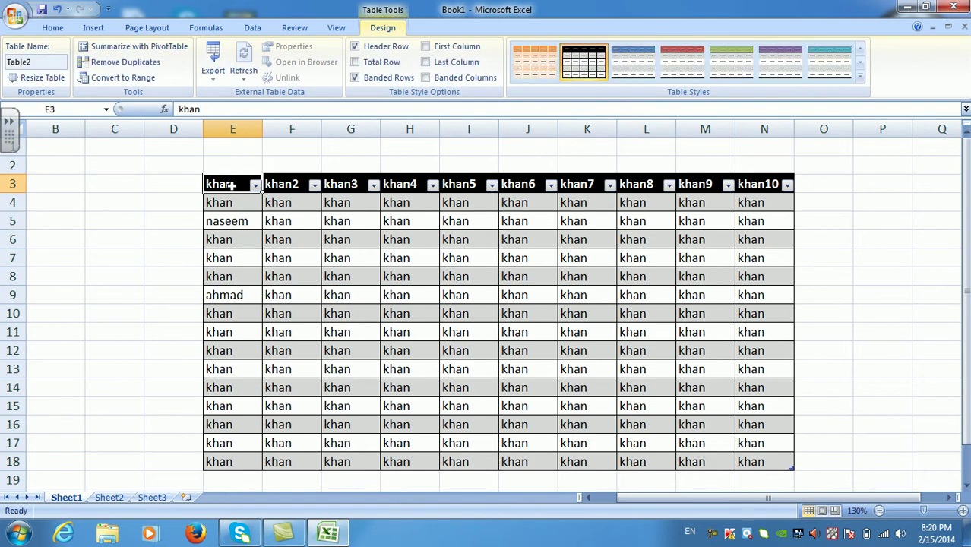
{"action": "type", "text": "Name"}
{"action": "left_click", "coordinate": [250, 250]}
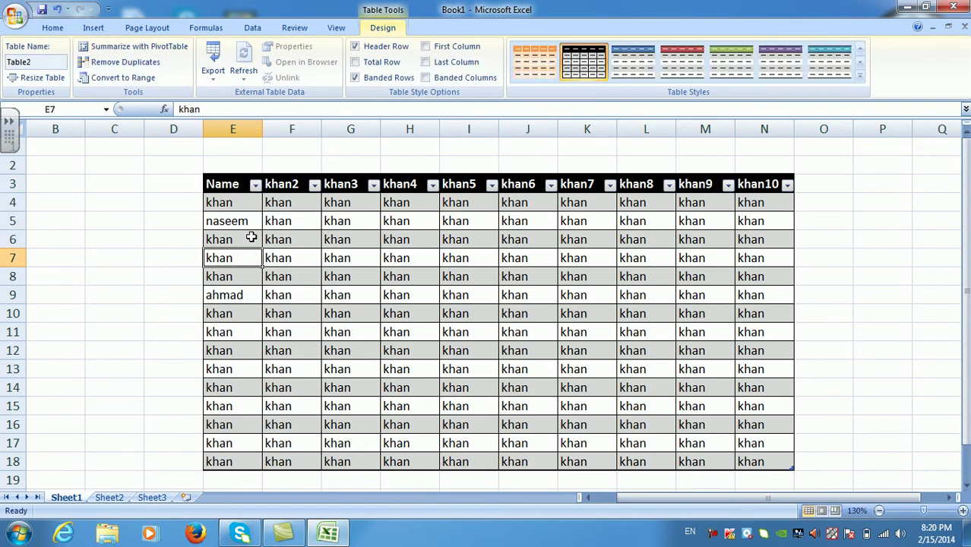
Step: Filter the Name column to hide the ahmad row
{"action": "left_click", "coordinate": [255, 184]}
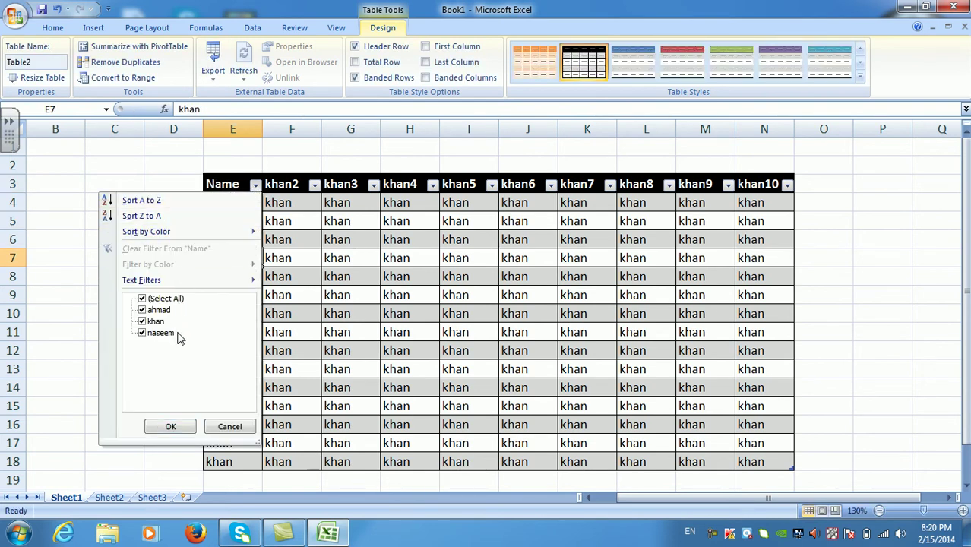
{"action": "left_click", "coordinate": [159, 310]}
{"action": "left_click", "coordinate": [170, 426]}
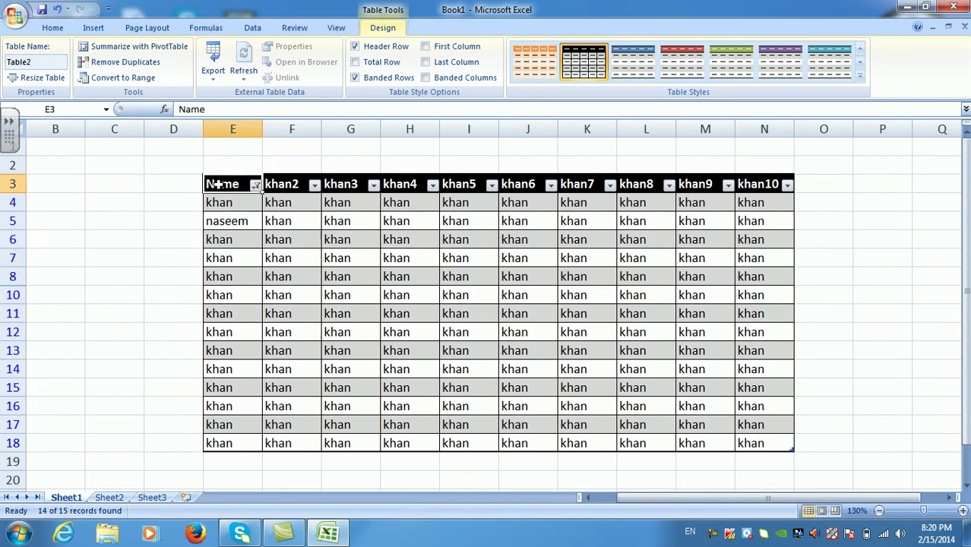
Step: Select table rows and recheck the Name filter, keeping ahmad hidden
{"action": "left_click_drag", "start_coordinate": [220, 184], "coordinate": [697, 444]}
{"action": "left_click", "coordinate": [183, 270]}
{"action": "mouse_move", "coordinate": [165, 257]}
{"action": "left_mouse_down"}
{"action": "mouse_move", "coordinate": [755, 276]}
{"action": "mouse_move", "coordinate": [748, 258]}
{"action": "left_mouse_up"}
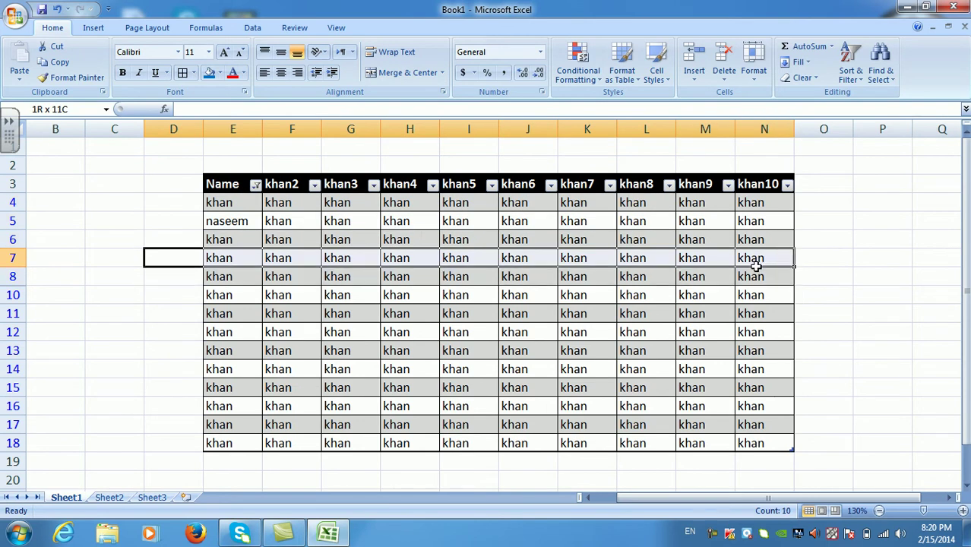
{"action": "left_click", "coordinate": [255, 185]}
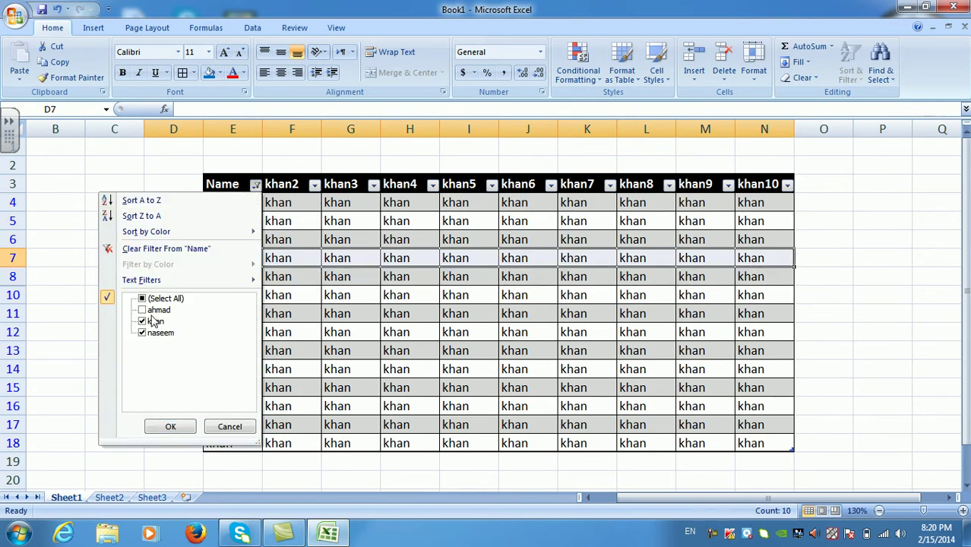
{"action": "left_click", "coordinate": [170, 426]}
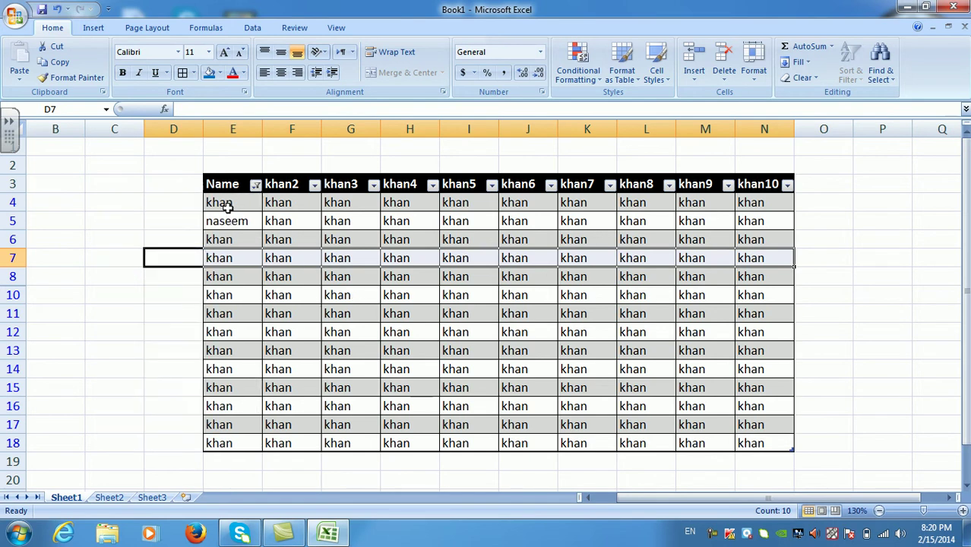
{"action": "left_click", "coordinate": [226, 220]}
{"action": "left_click", "coordinate": [225, 260]}
{"action": "left_click", "coordinate": [298, 256]}
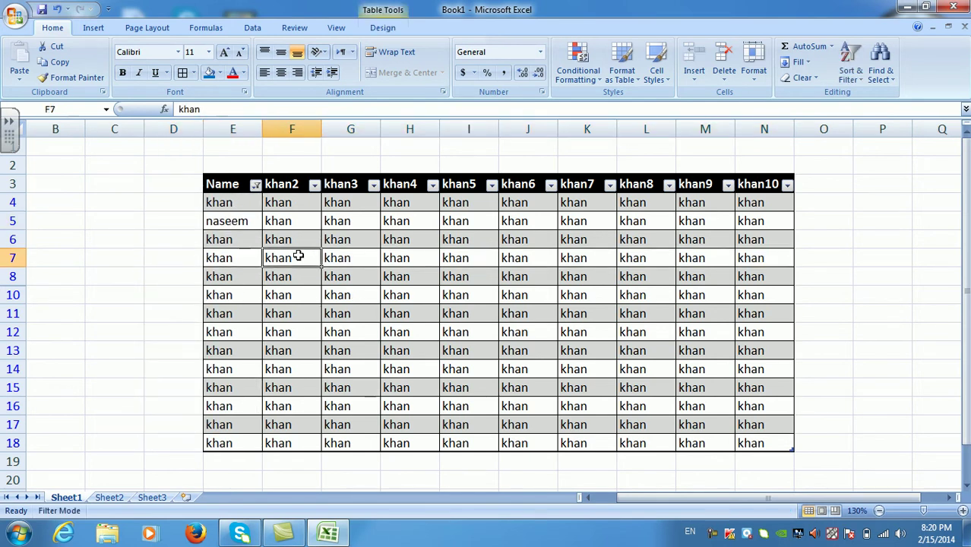
Step: Rename Name entries E6, E7, E8 to 'fahim', 'wahid' and 'waqar'
{"action": "left_click", "coordinate": [219, 203]}
{"action": "left_click", "coordinate": [225, 221]}
{"action": "left_click", "coordinate": [227, 239]}
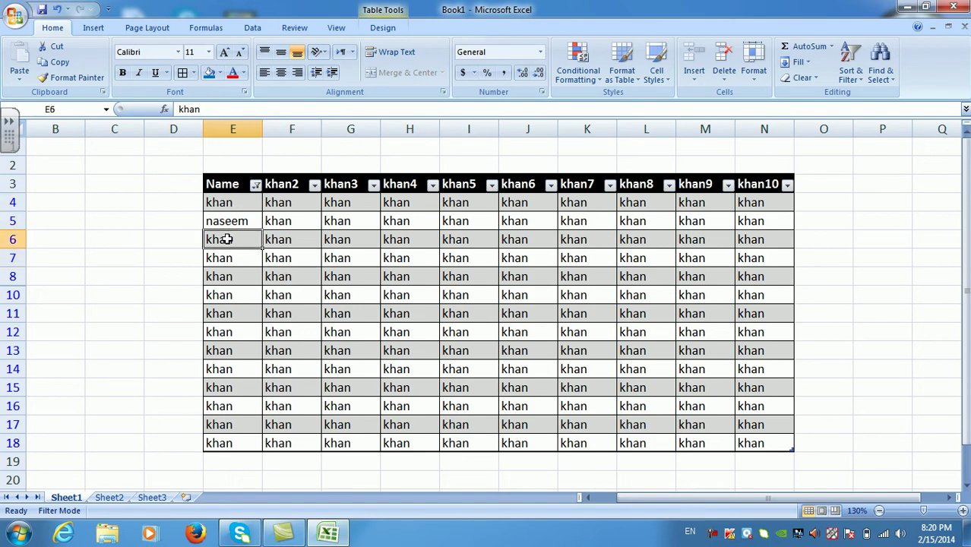
{"action": "type", "text": "fahim"}
{"action": "left_click", "coordinate": [226, 258]}
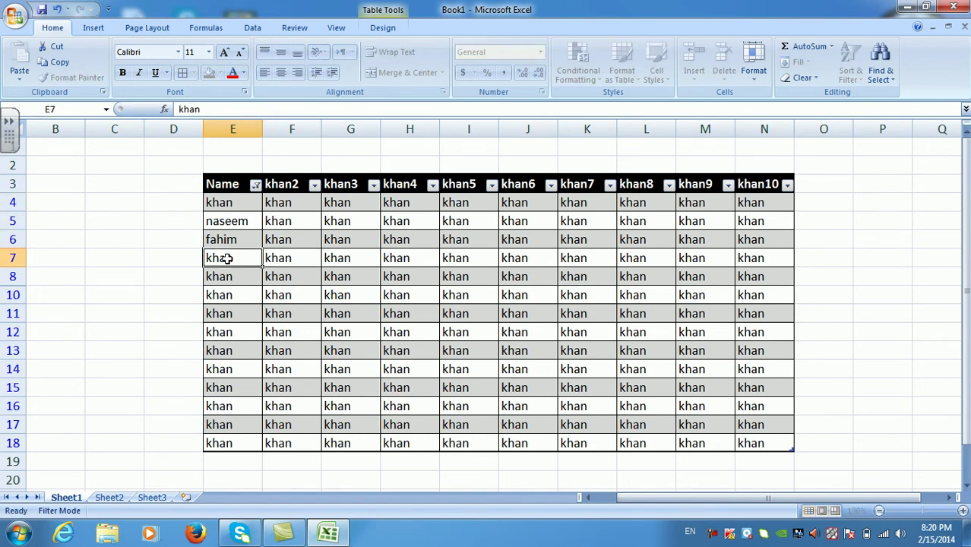
{"action": "type", "text": "wahid"}
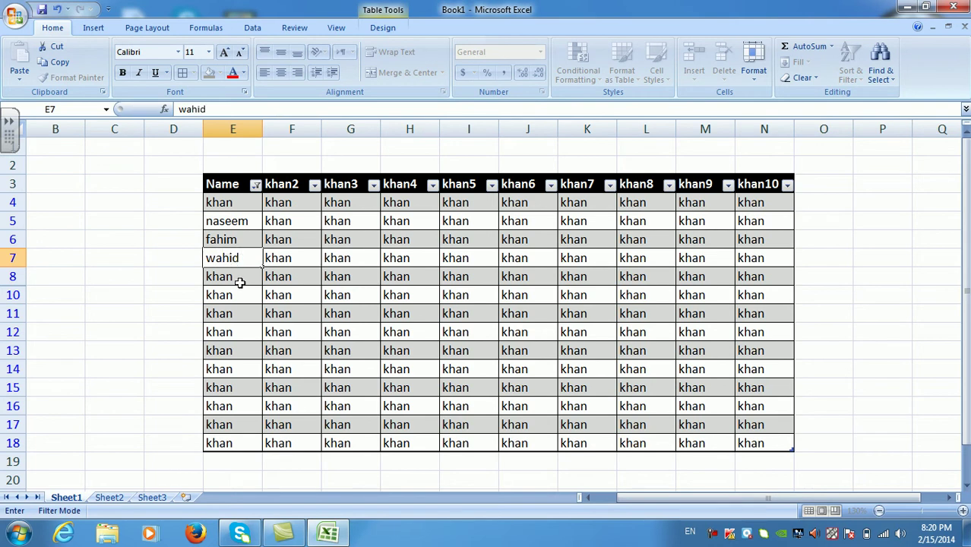
{"action": "left_click", "coordinate": [240, 278]}
{"action": "type", "text": "waqar"}
{"action": "left_click", "coordinate": [239, 296]}
Step: Enter 'naseem' in E10 and 'fjafar' in E11
{"action": "type", "text": "naseem"}
{"action": "left_click", "coordinate": [238, 307]}
{"action": "type", "text": "f"}
{"action": "key", "text": "BackSpace"}
{"action": "type", "text": "jafar"}
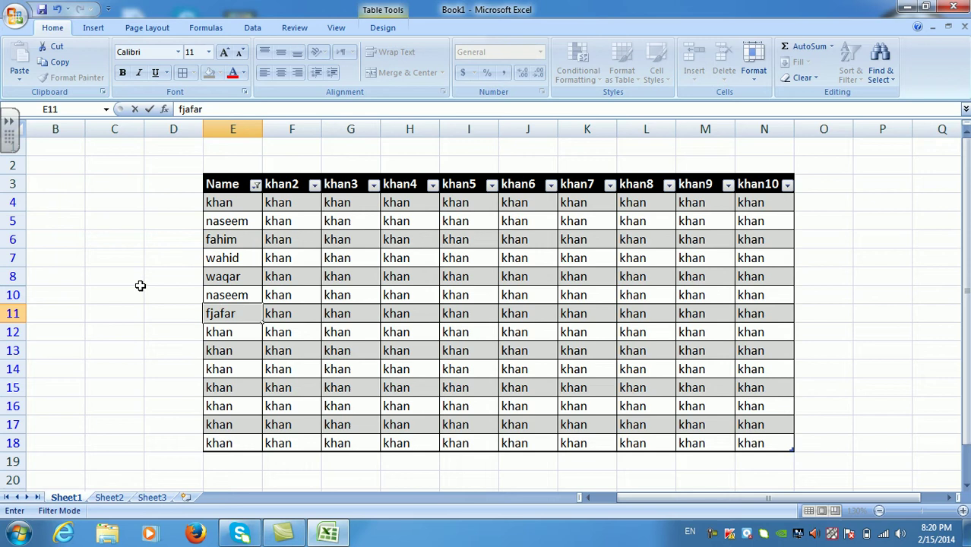
{"action": "left_click", "coordinate": [146, 289]}
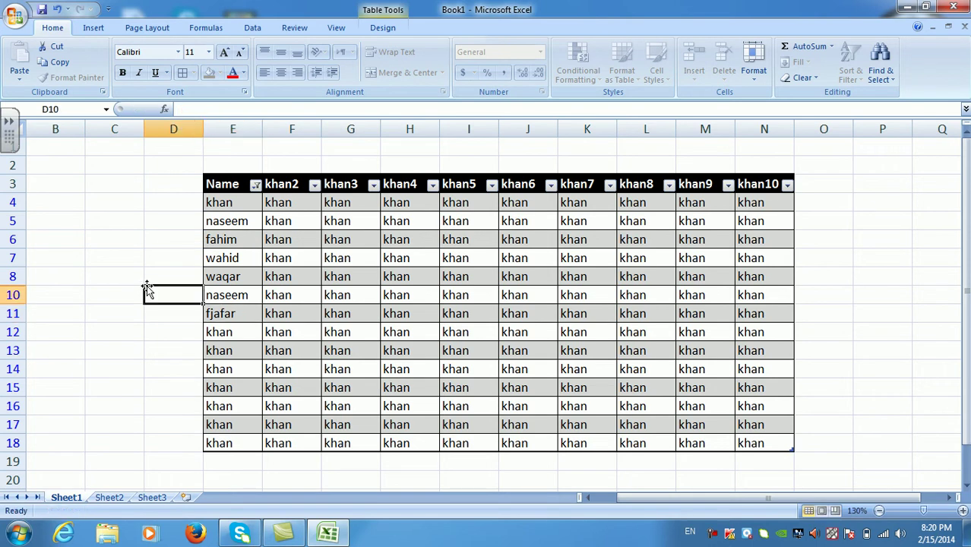
Step: Tick ahmad, fahim, fjafar, wahid and waqar in the Name filter so all rows show
{"action": "left_click", "coordinate": [256, 186]}
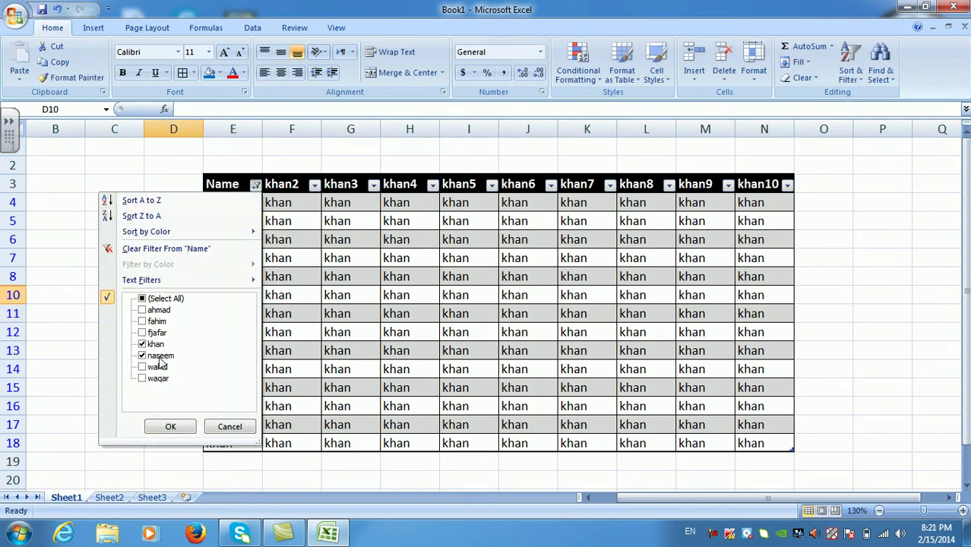
{"action": "left_click", "coordinate": [152, 310]}
{"action": "left_click", "coordinate": [153, 322]}
{"action": "left_click", "coordinate": [153, 333]}
{"action": "left_click", "coordinate": [151, 367]}
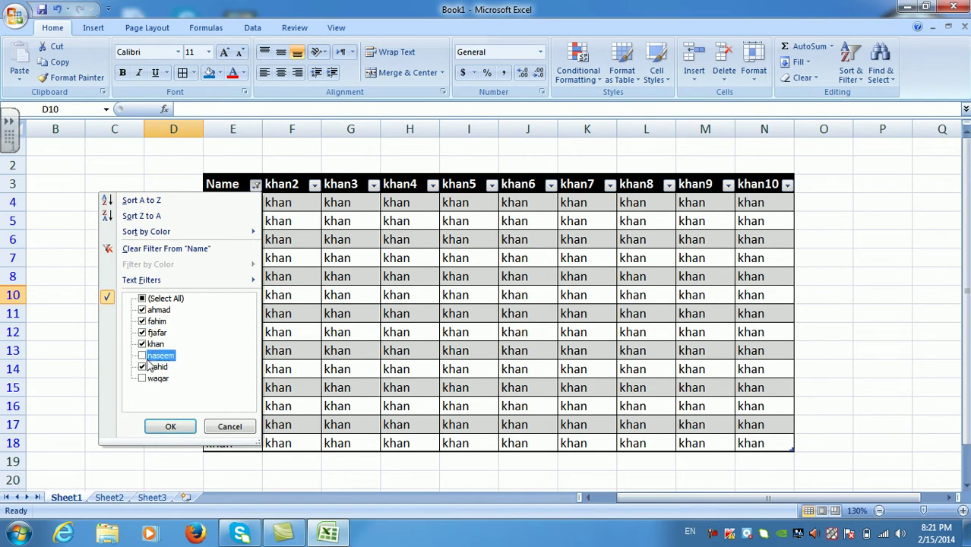
{"action": "left_click", "coordinate": [143, 379]}
{"action": "left_click", "coordinate": [170, 426]}
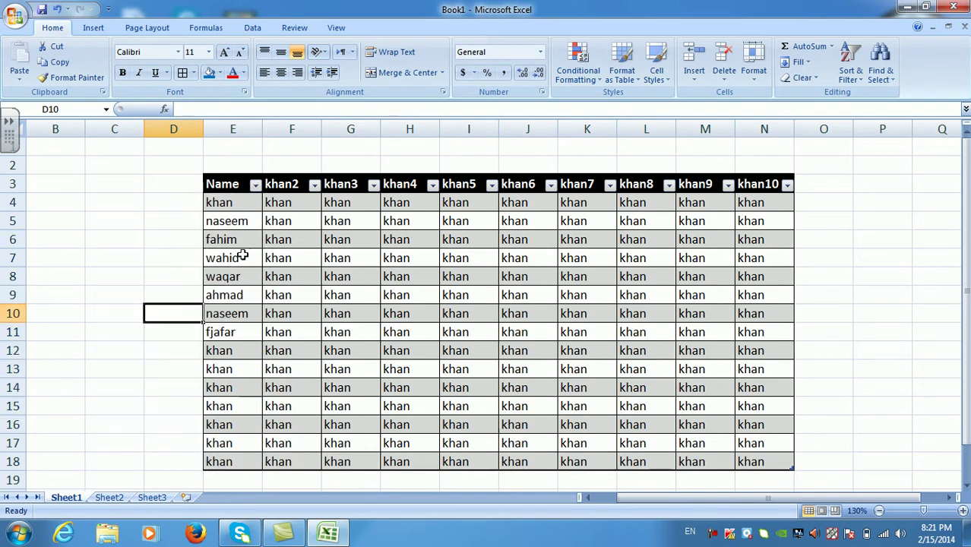
{"action": "left_click", "coordinate": [256, 185]}
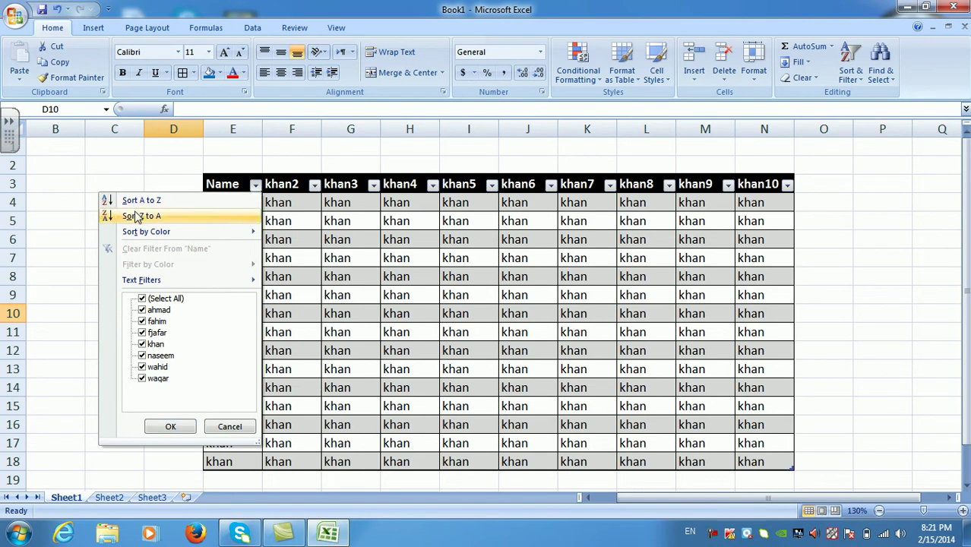
Step: Close the Name filter unchanged, select the table body E4:N18 and show Table2's design settings
{"action": "mouse_move", "coordinate": [143, 234]}
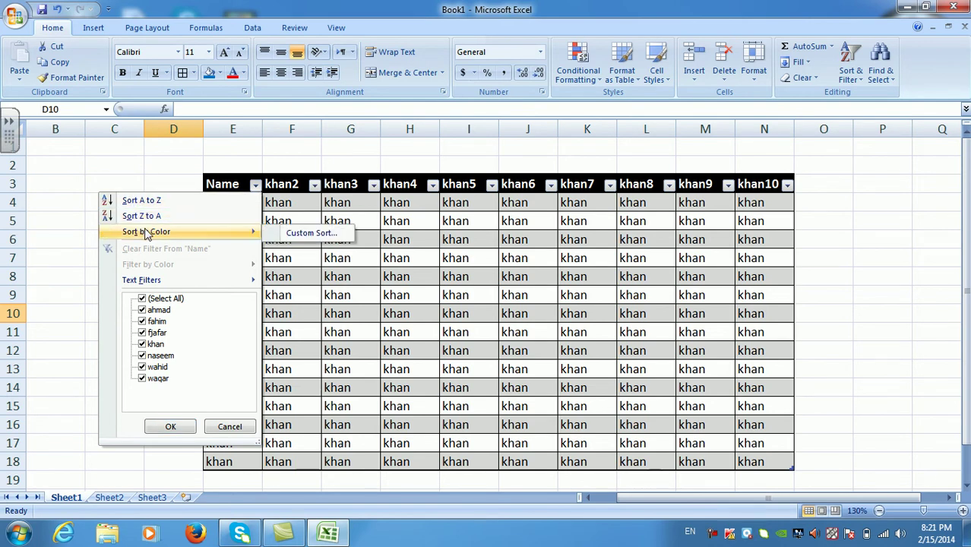
{"action": "left_click", "coordinate": [150, 165]}
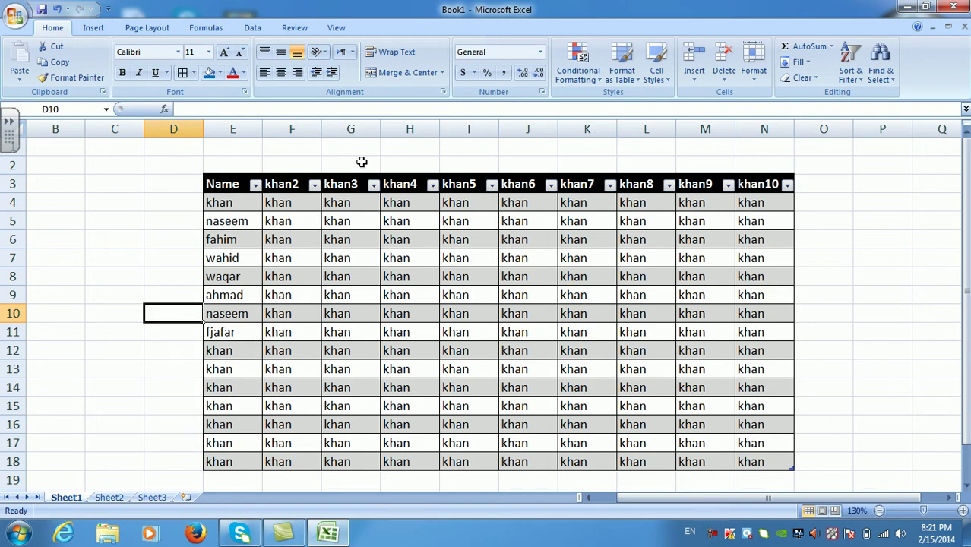
{"action": "left_click", "coordinate": [216, 184]}
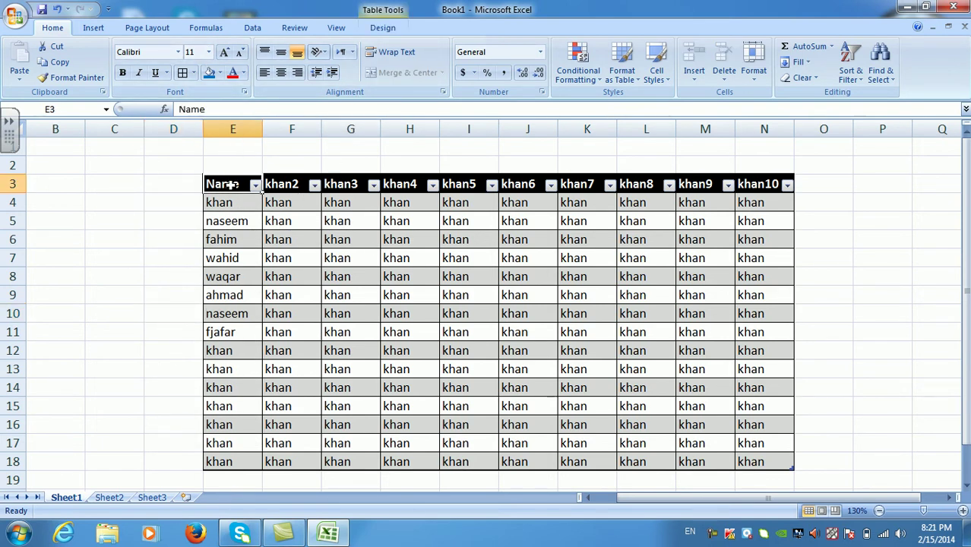
{"action": "left_click_drag", "start_coordinate": [220, 203], "coordinate": [763, 461]}
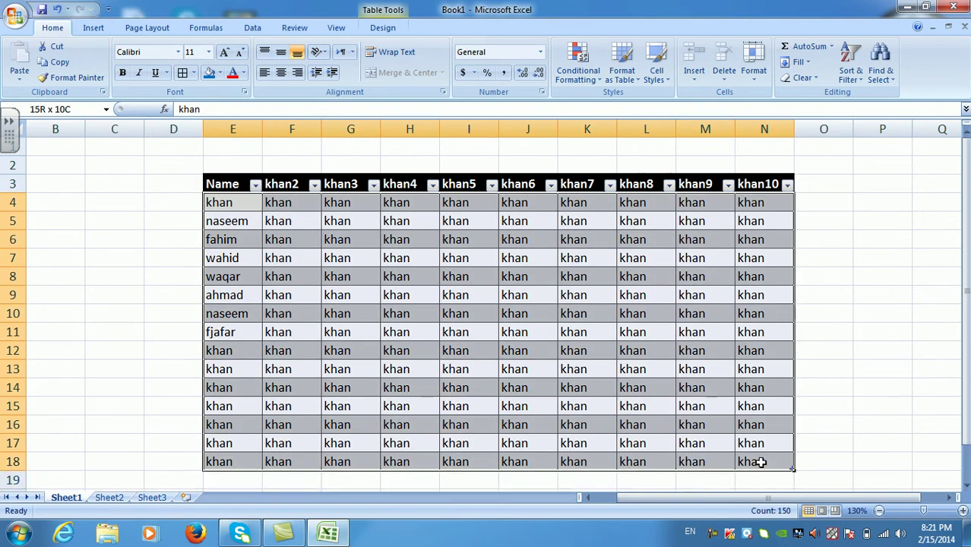
{"action": "left_click", "coordinate": [382, 28]}
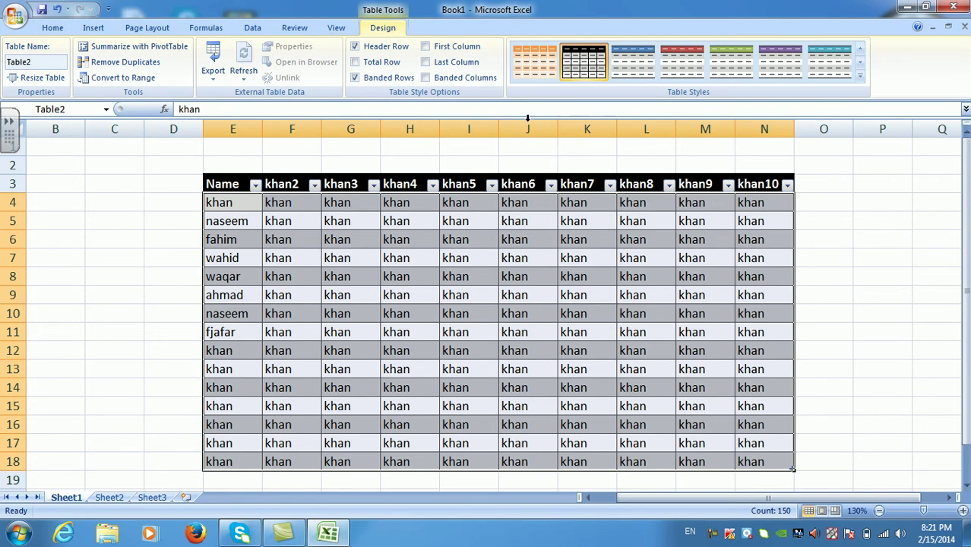
Step: Try naming the table 'salary slips' and dismiss the invalid-name error
{"action": "left_click", "coordinate": [51, 62]}
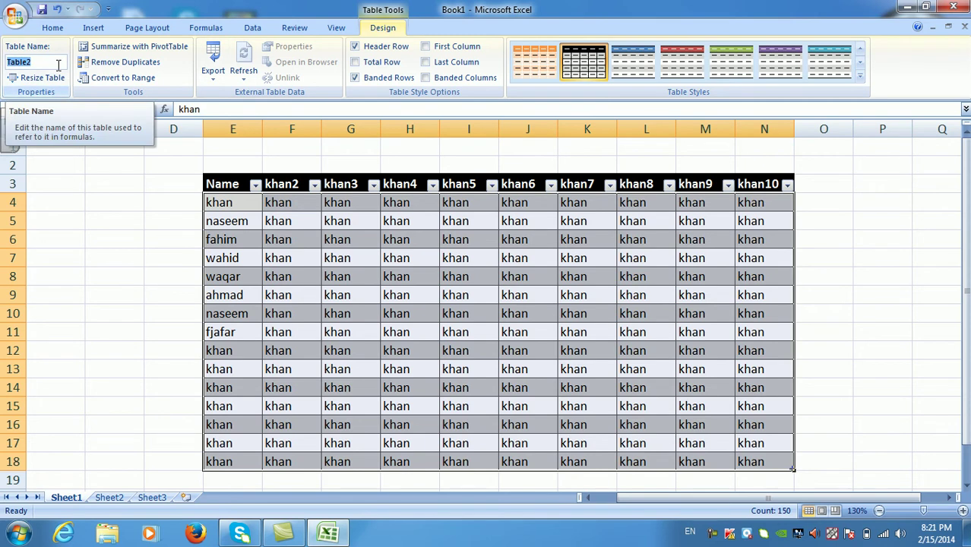
{"action": "type", "text": "my"}
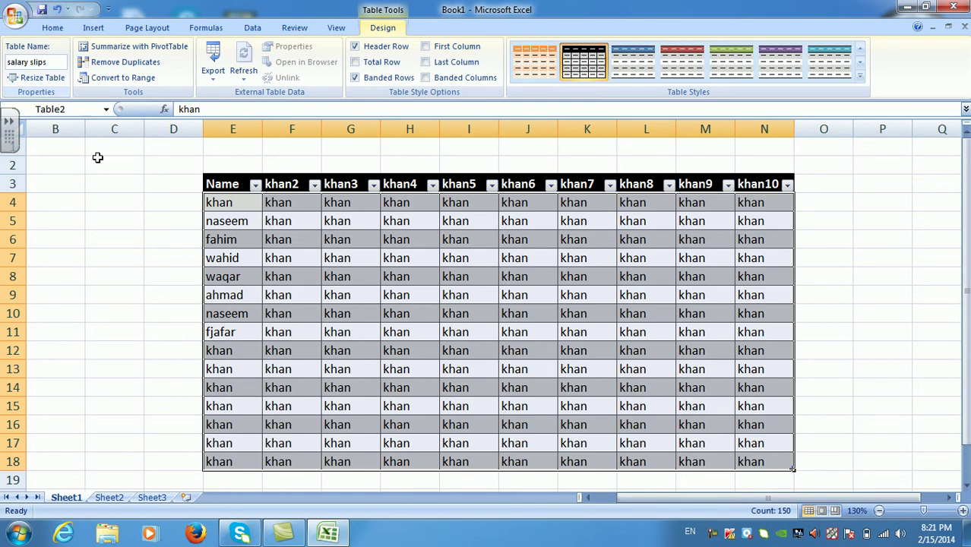
{"action": "key", "text": "Return"}
{"action": "left_click", "coordinate": [487, 321]}
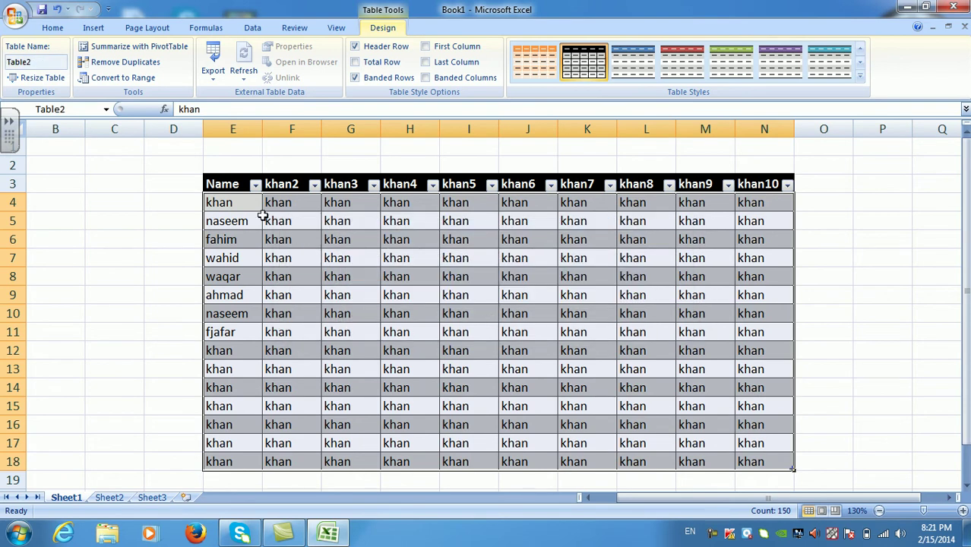
Step: Rename the table from Table2 to 'salarysheet'
{"action": "left_click", "coordinate": [38, 63]}
{"action": "type", "text": "salarysheet"}
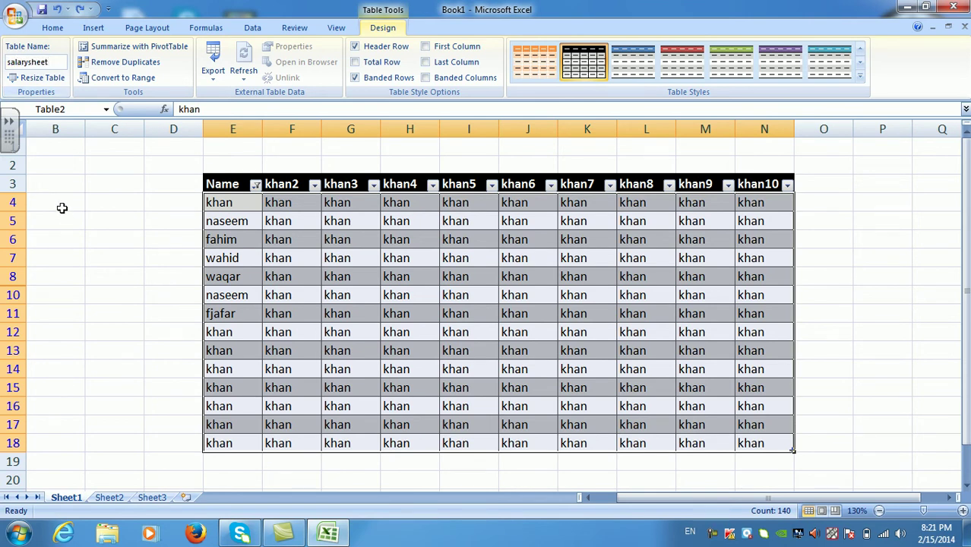
{"action": "left_click", "coordinate": [87, 221]}
{"action": "left_click", "coordinate": [269, 254]}
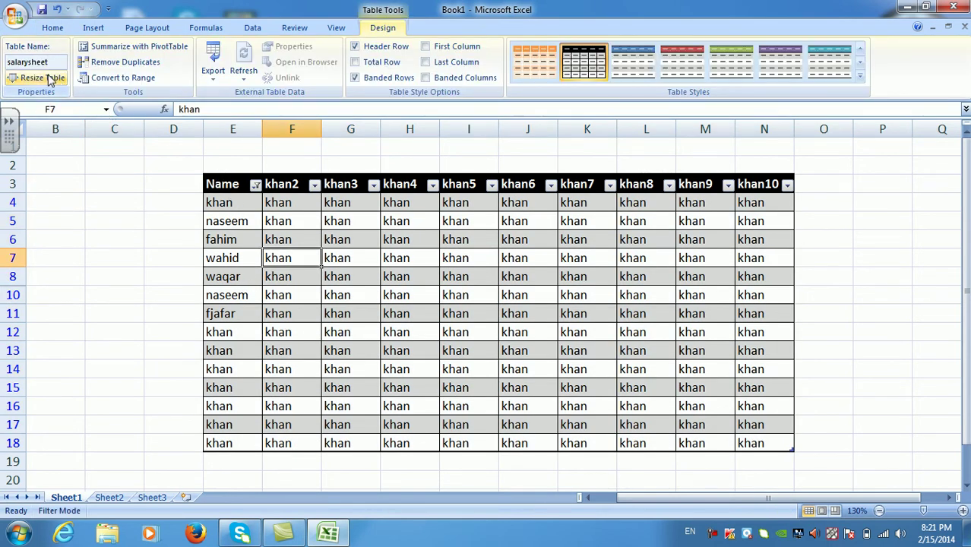
{"action": "mouse_move", "coordinate": [228, 187]}
{"action": "left_mouse_down"}
{"action": "mouse_move", "coordinate": [630, 382]}
{"action": "mouse_move", "coordinate": [791, 389]}
{"action": "left_mouse_up"}
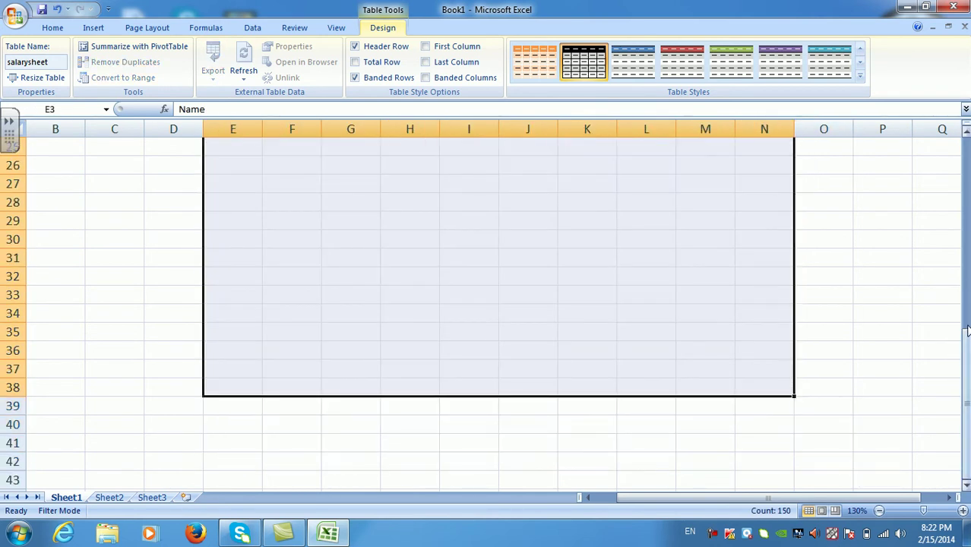
{"action": "left_click_drag", "start_coordinate": [967, 331], "coordinate": [967, 175]}
{"action": "left_click", "coordinate": [692, 350]}
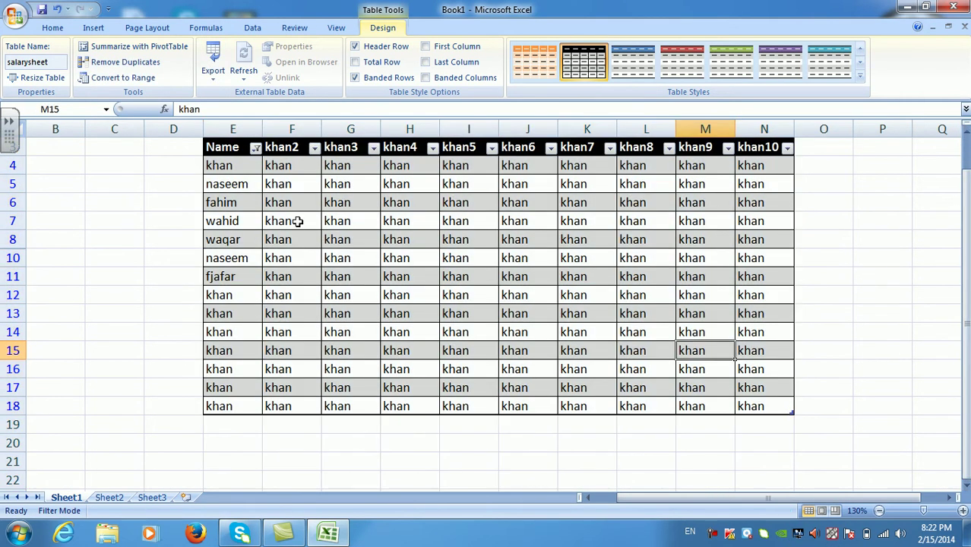
Step: Resize the salarysheet table to $D$3:$N$18, adding a blank Column1 before Name
{"action": "left_click", "coordinate": [45, 79]}
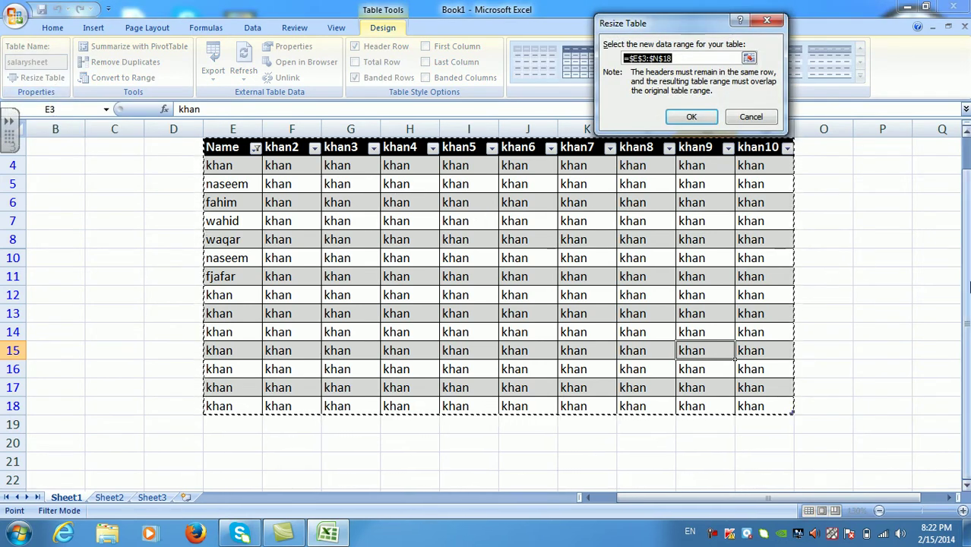
{"action": "left_click_drag", "start_coordinate": [967, 284], "coordinate": [967, 275]}
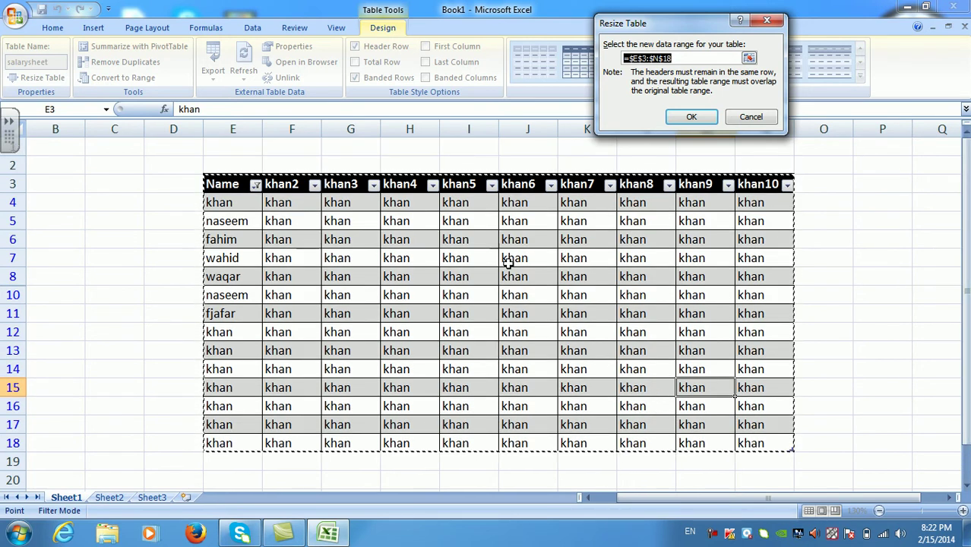
{"action": "left_click", "coordinate": [749, 59]}
{"action": "left_click", "coordinate": [158, 186]}
{"action": "left_click_drag", "start_coordinate": [158, 186], "coordinate": [755, 443]}
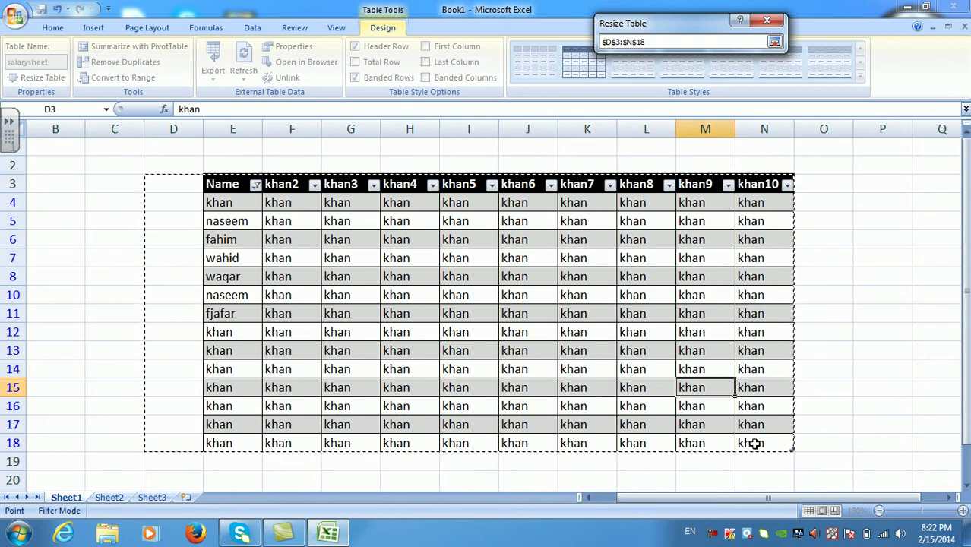
{"action": "left_click", "coordinate": [775, 42]}
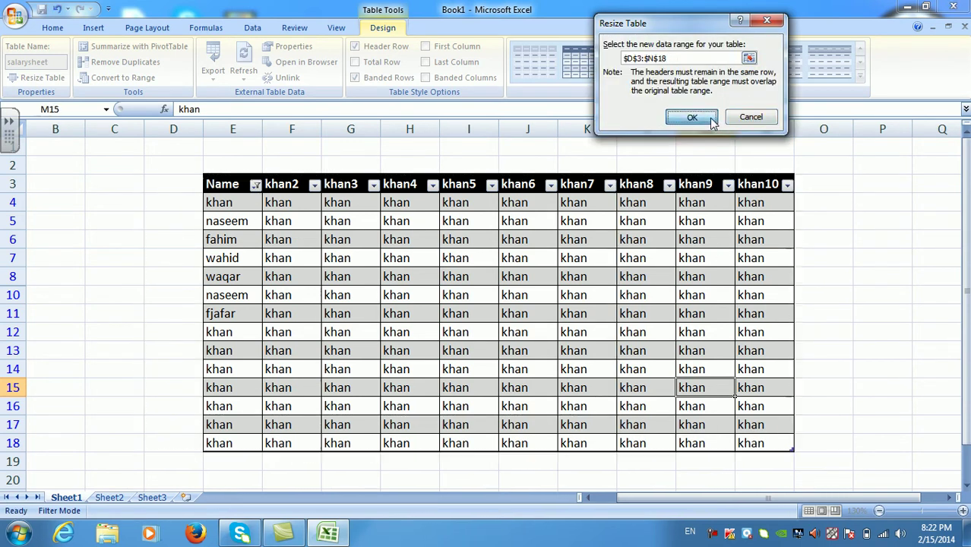
{"action": "left_click", "coordinate": [703, 117]}
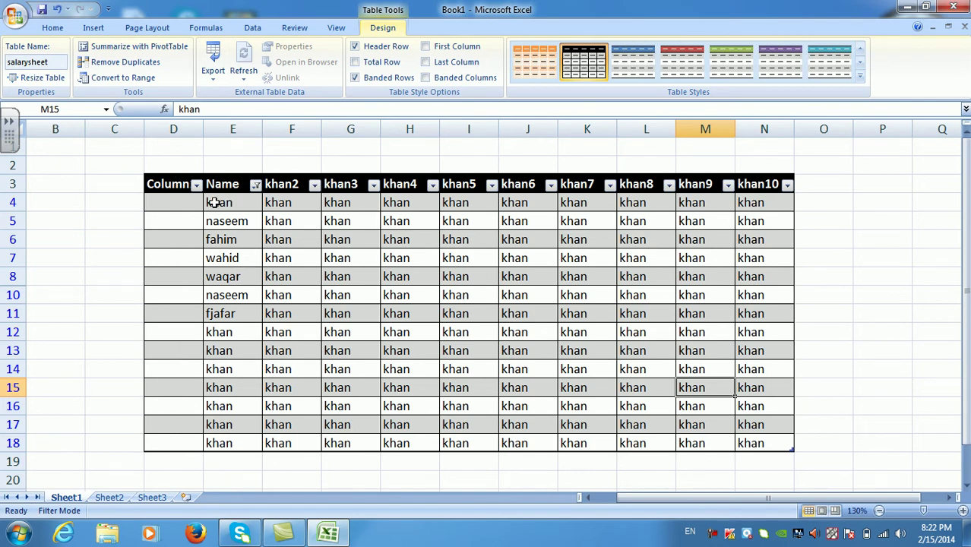
{"action": "left_click", "coordinate": [188, 203]}
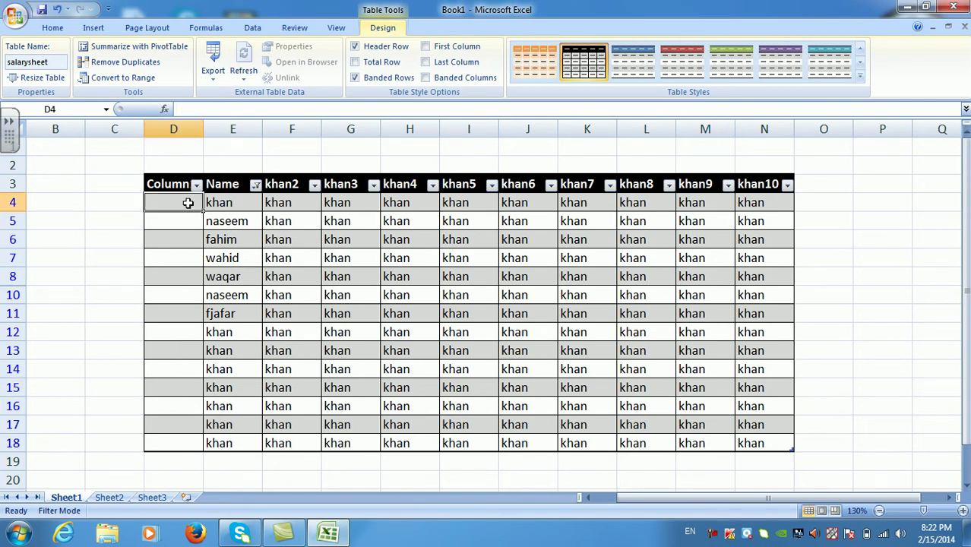
Step: Enter 'ID' in D4 and numbers 1 to 87 down column D, undoing the stray 54 below
{"action": "type", "text": "ID"}
{"action": "left_click", "coordinate": [179, 223]}
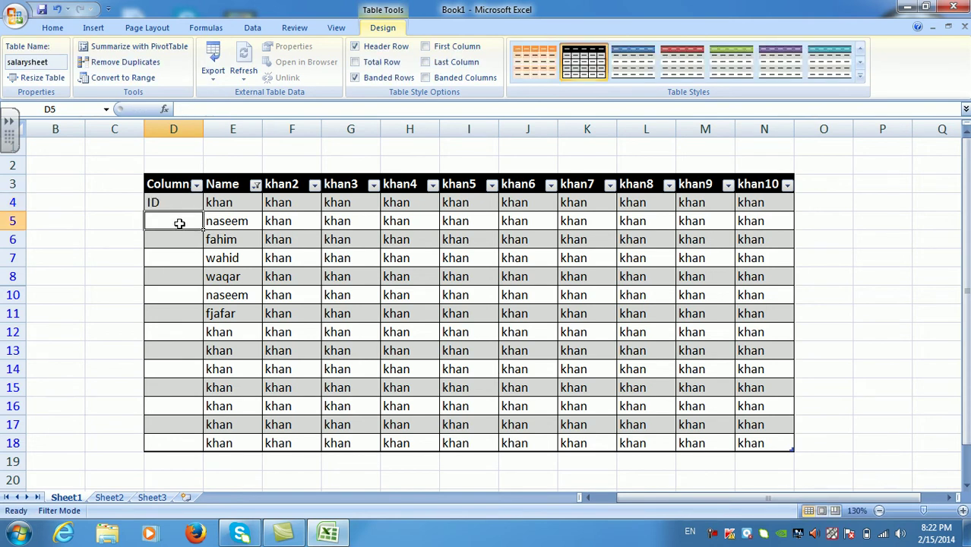
{"action": "type", "text": "1 2 34 5 6 67 8 9 0 - =  87 54"}
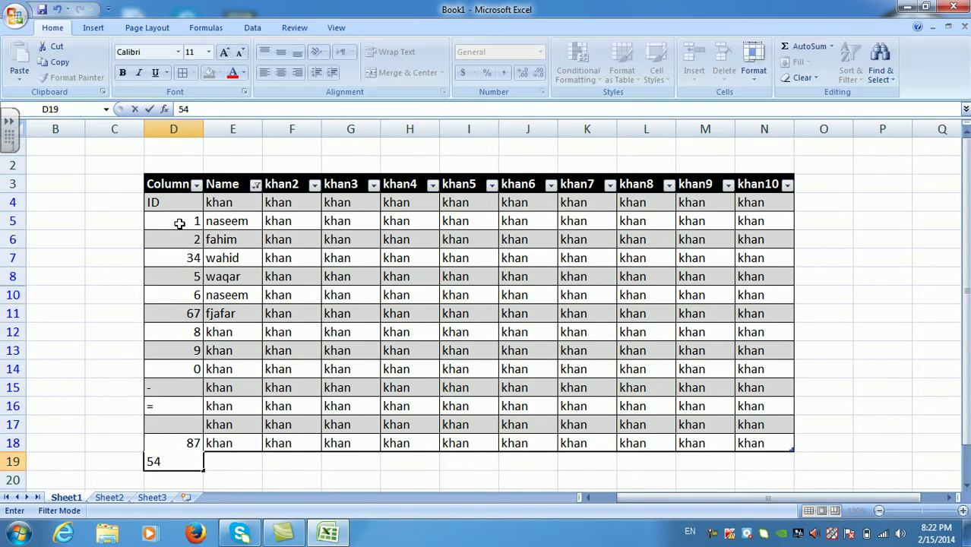
{"action": "left_click", "coordinate": [107, 280]}
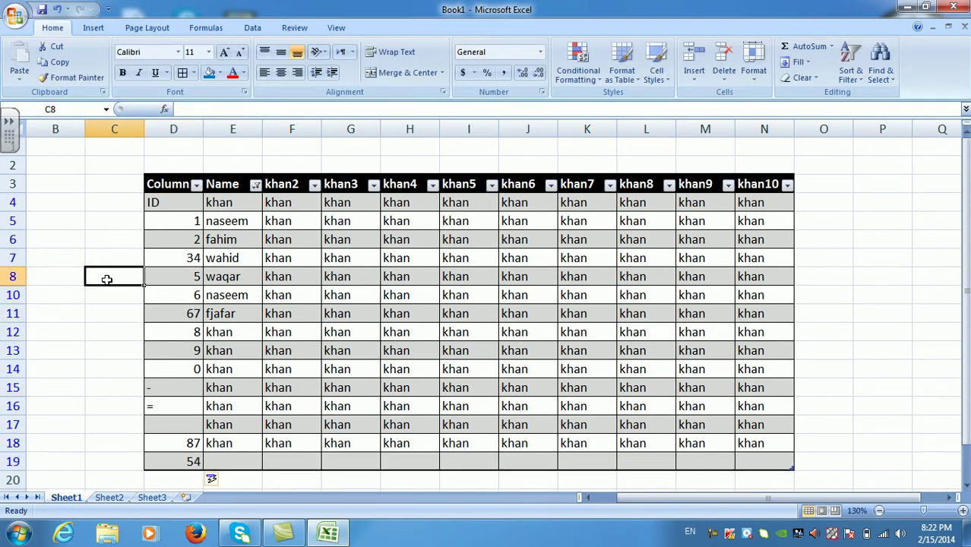
{"action": "key", "text": "ctrl+z"}
{"action": "key", "text": "ctrl+z"}
{"action": "left_click", "coordinate": [254, 293]}
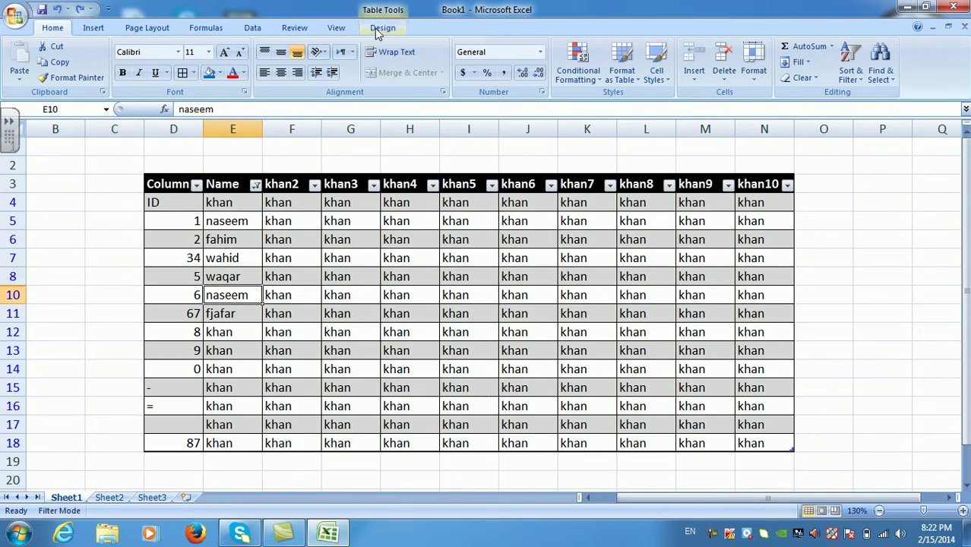
{"action": "left_click", "coordinate": [382, 28]}
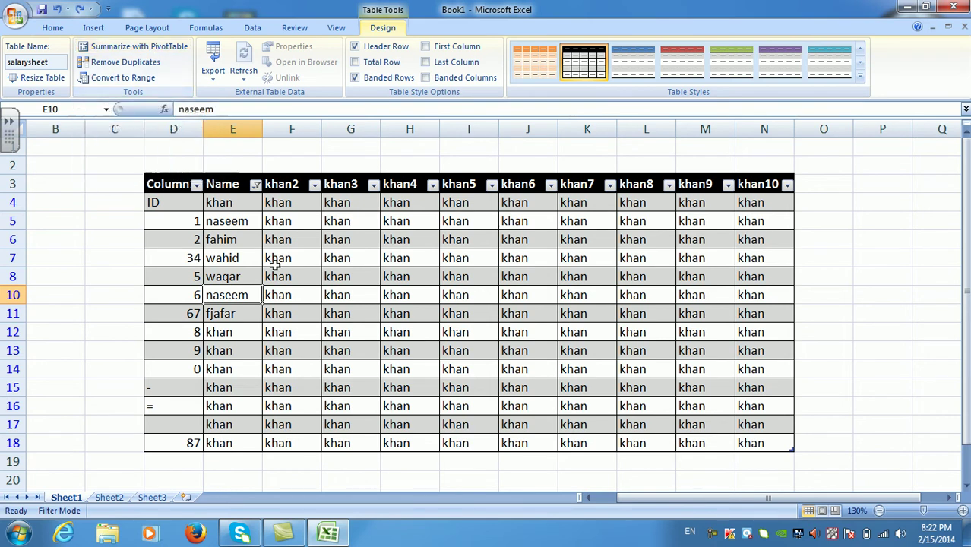
Step: On Sheet2, enter the headers Name, Job, Salary, Overtime and Total in E5:I5
{"action": "left_click", "coordinate": [109, 497]}
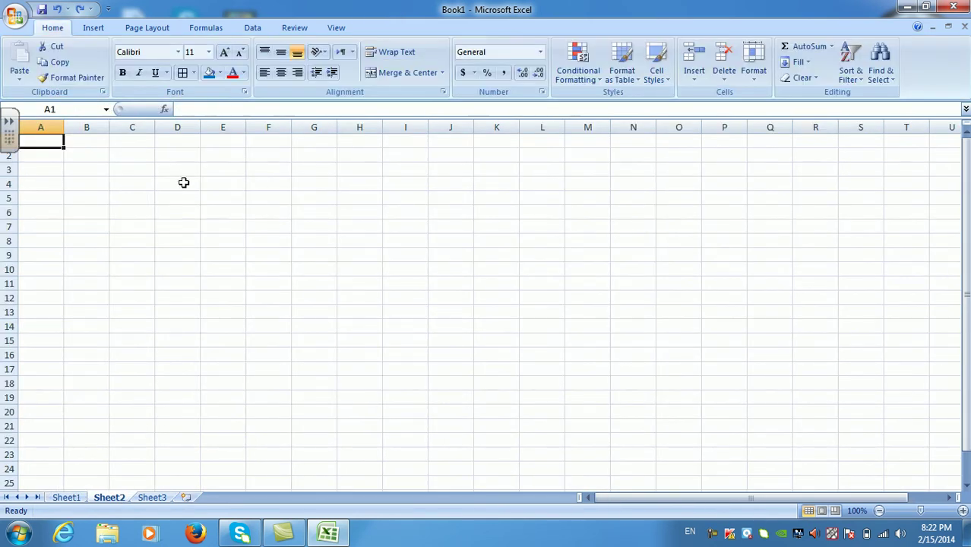
{"action": "left_click", "coordinate": [225, 199]}
{"action": "type", "text": "Name"}
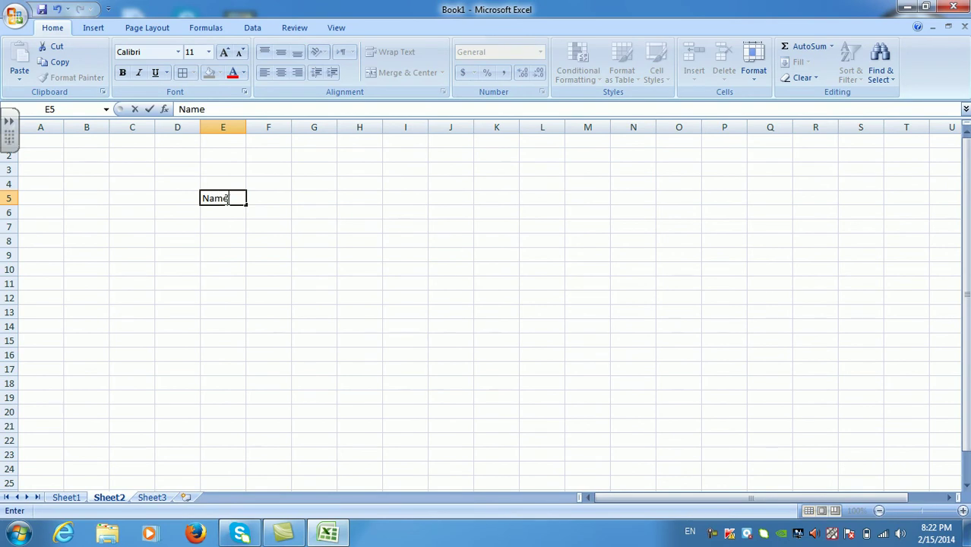
{"action": "left_click", "coordinate": [264, 196]}
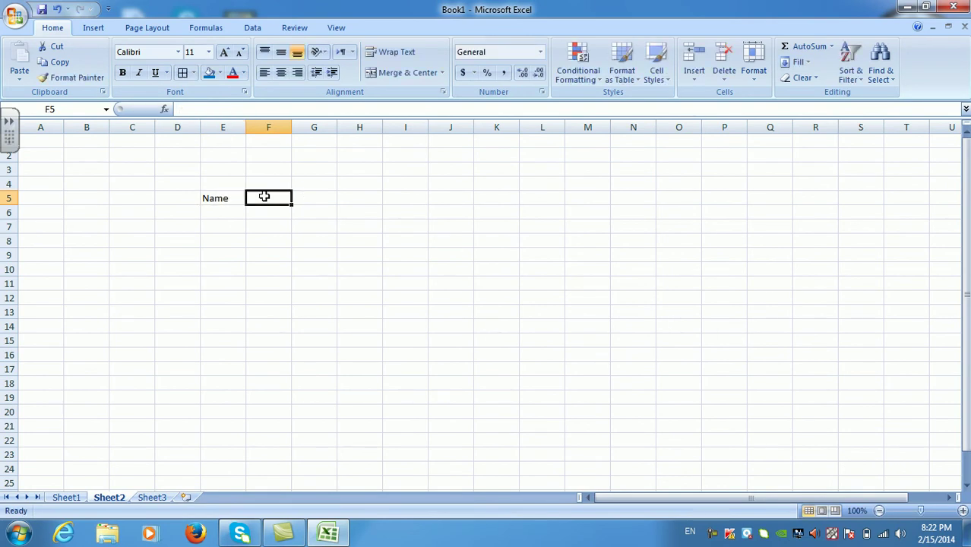
{"action": "type", "text": "Job"}
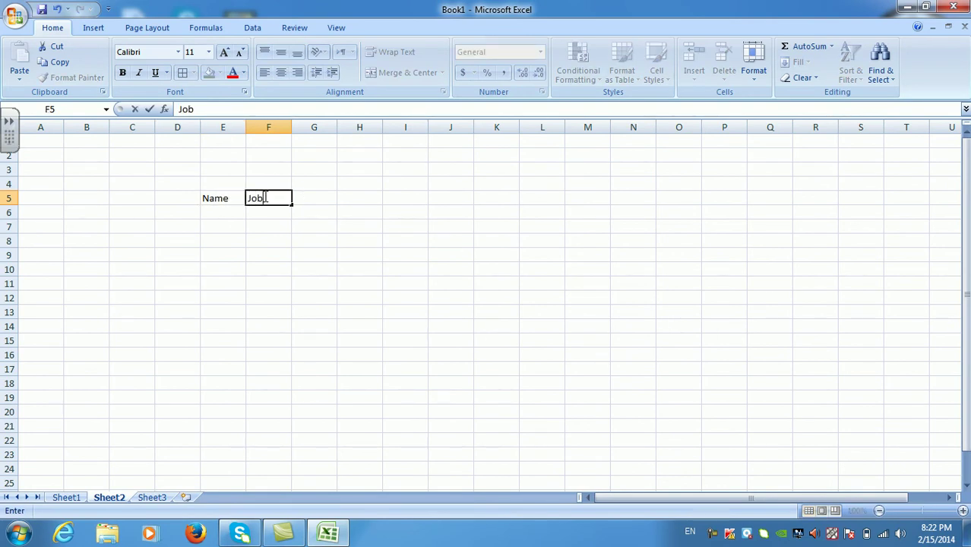
{"action": "left_click", "coordinate": [328, 198]}
{"action": "type", "text": "Salary"}
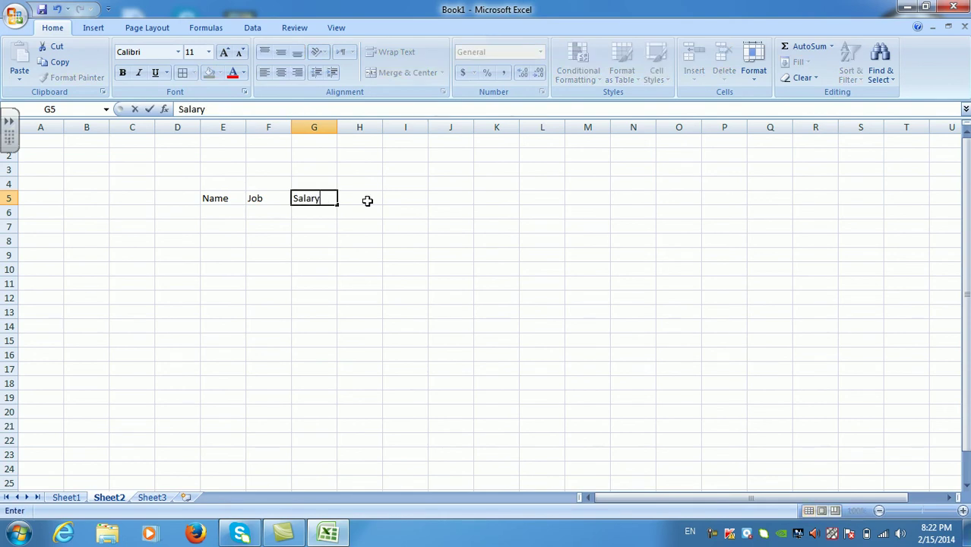
{"action": "left_click", "coordinate": [367, 199]}
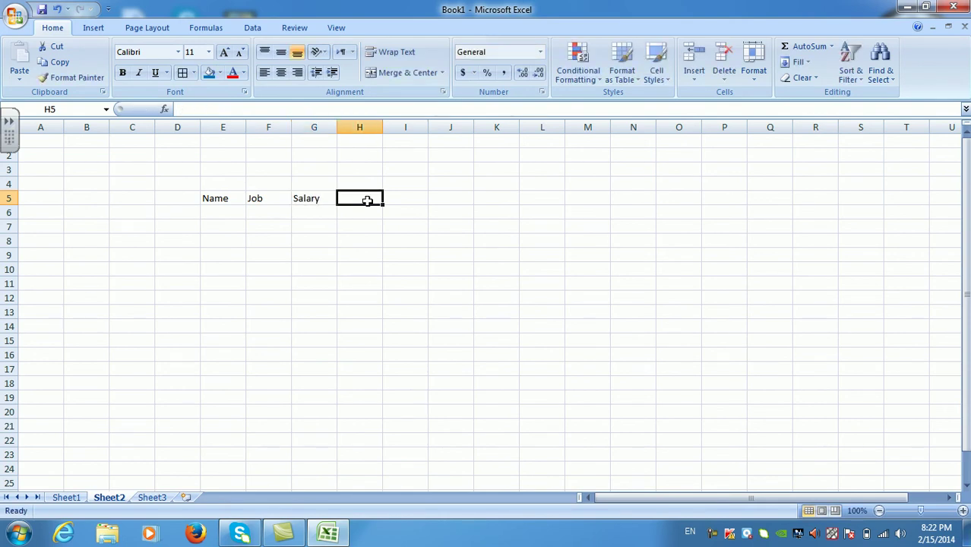
{"action": "type", "text": "O"}
{"action": "type", "text": "me"}
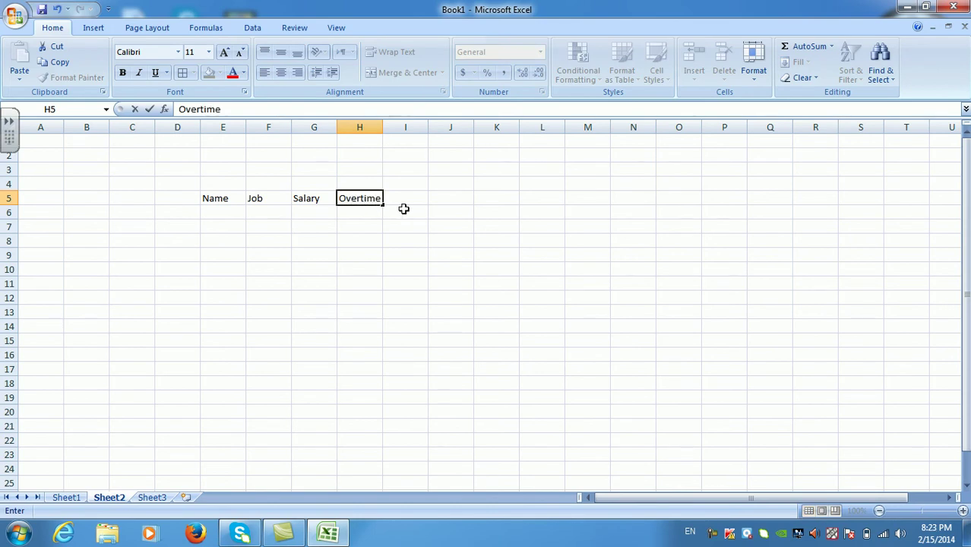
{"action": "left_click", "coordinate": [406, 202]}
{"action": "type", "text": "Total"}
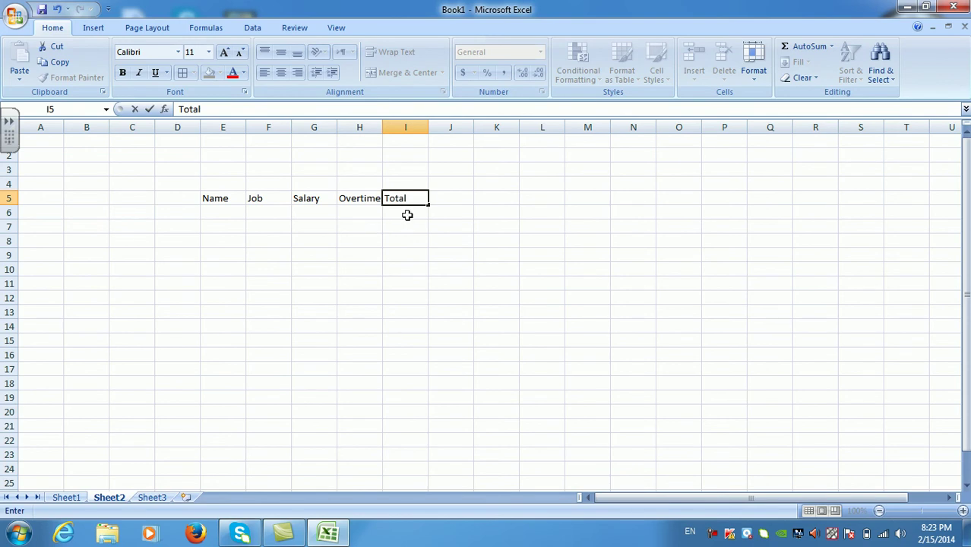
{"action": "left_click", "coordinate": [408, 215]}
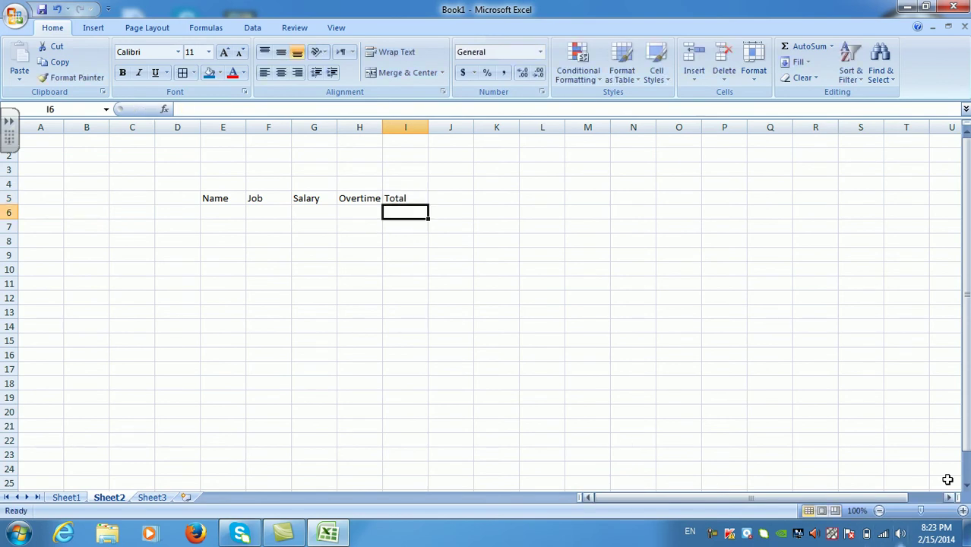
Step: Zoom the sheet to 140% and enter =G6+H6 in I6 as the Total formula
{"action": "left_click", "coordinate": [963, 511]}
{"action": "left_click", "coordinate": [963, 511]}
{"action": "left_click", "coordinate": [963, 510]}
{"action": "left_click", "coordinate": [963, 510]}
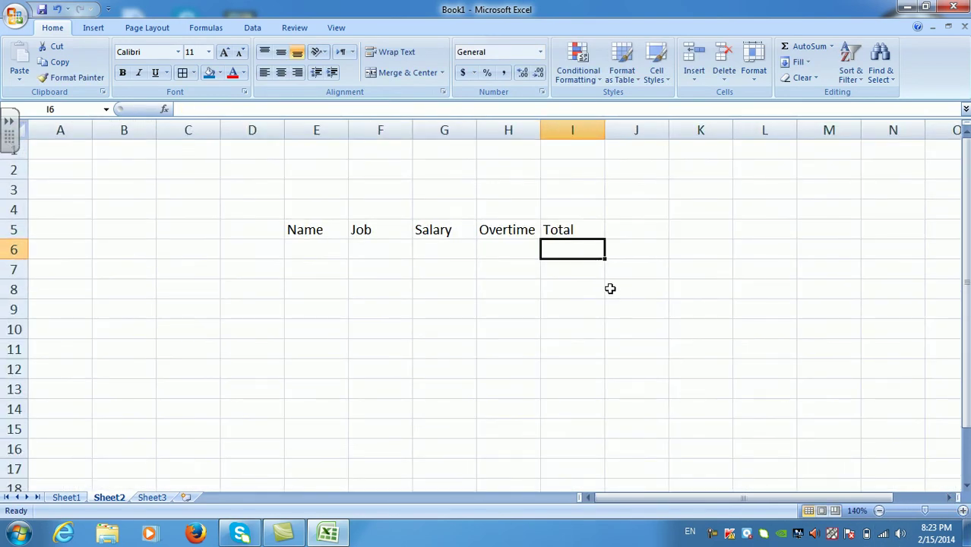
{"action": "type", "text": "="}
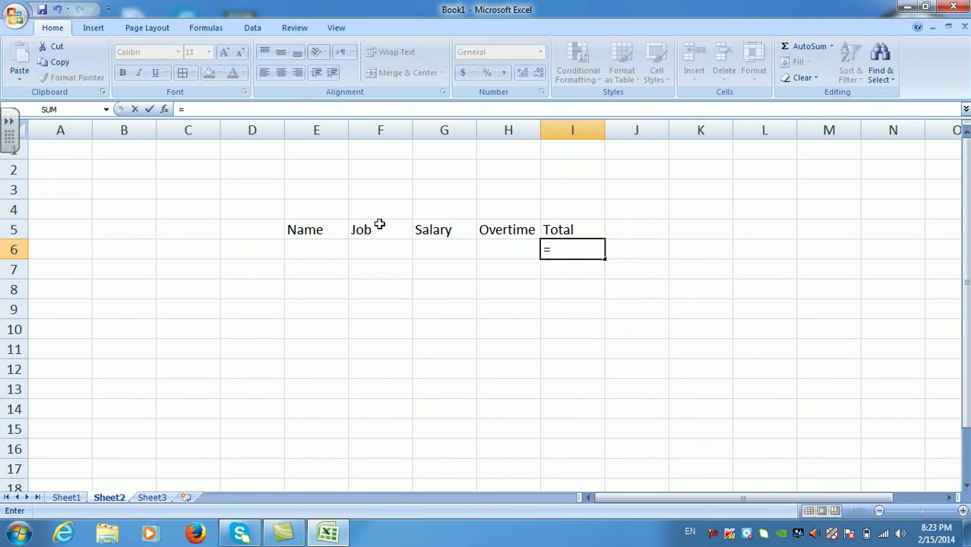
{"action": "left_click", "coordinate": [425, 248]}
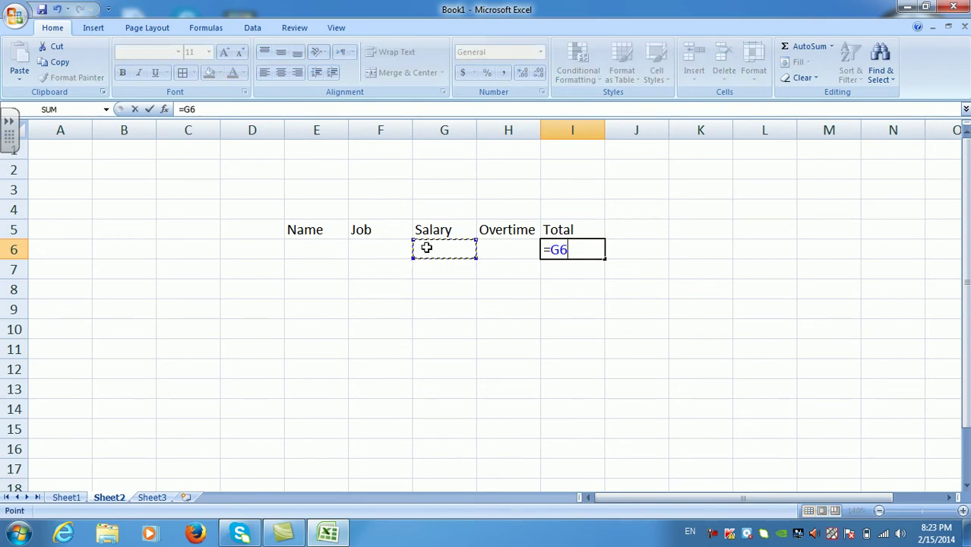
{"action": "type", "text": "+"}
{"action": "left_click", "coordinate": [504, 245]}
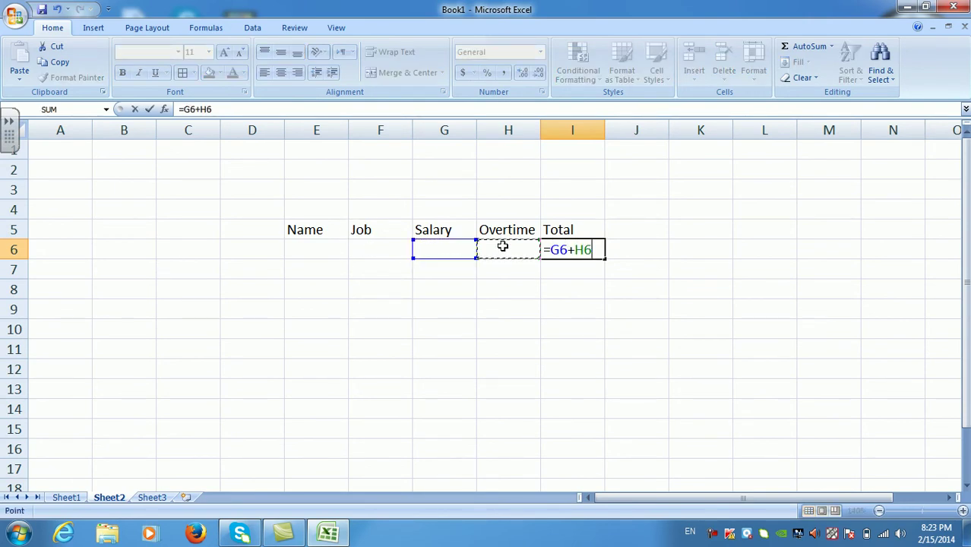
{"action": "key", "text": "Return"}
{"action": "left_click", "coordinate": [319, 257]}
Step: Enter the names khan, ahmad, mashoq and naveed in E6:E9
{"action": "type", "text": "khan"}
{"action": "key", "text": "Return"}
{"action": "type", "text": "ahma"}
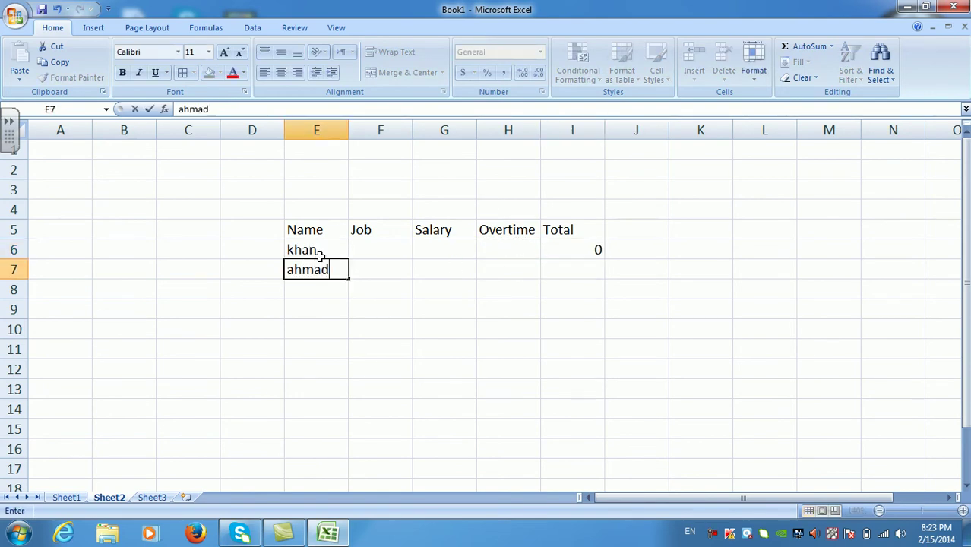
{"action": "type", "text": "d"}
{"action": "key", "text": "Return"}
{"action": "type", "text": "masho"}
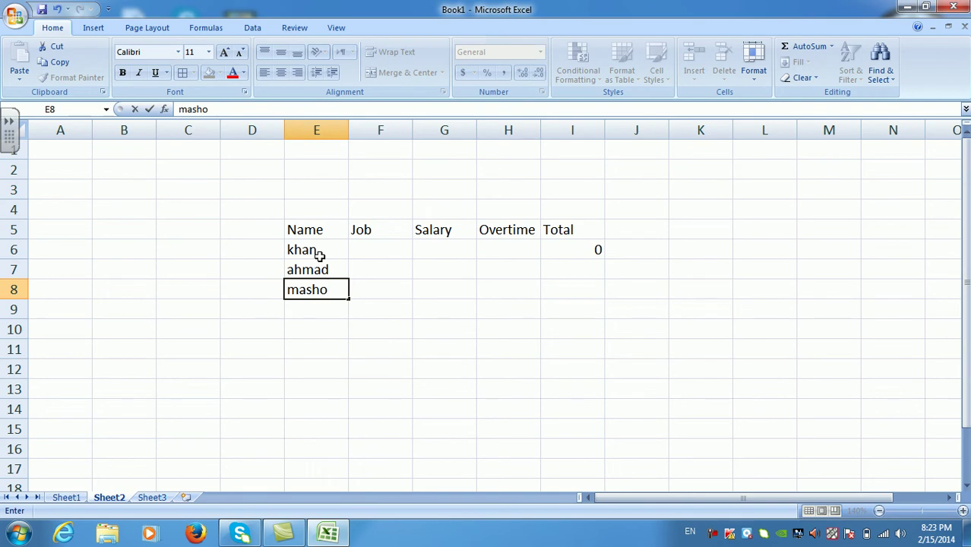
{"action": "type", "text": "q"}
{"action": "key", "text": "Return"}
{"action": "type", "text": "naveed"}
Step: Enter Driver in F6 and fill it down to F9
{"action": "left_click", "coordinate": [360, 251]}
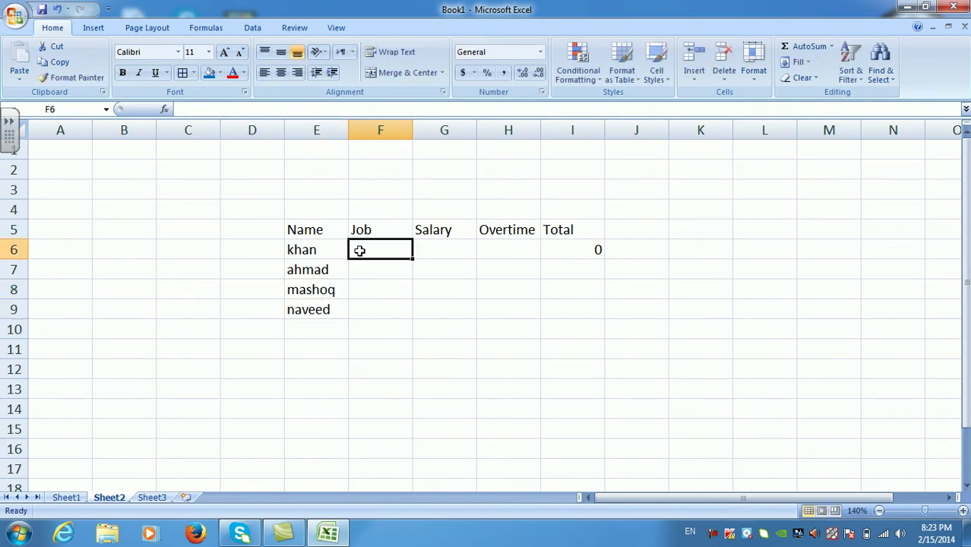
{"action": "type", "text": "Driver"}
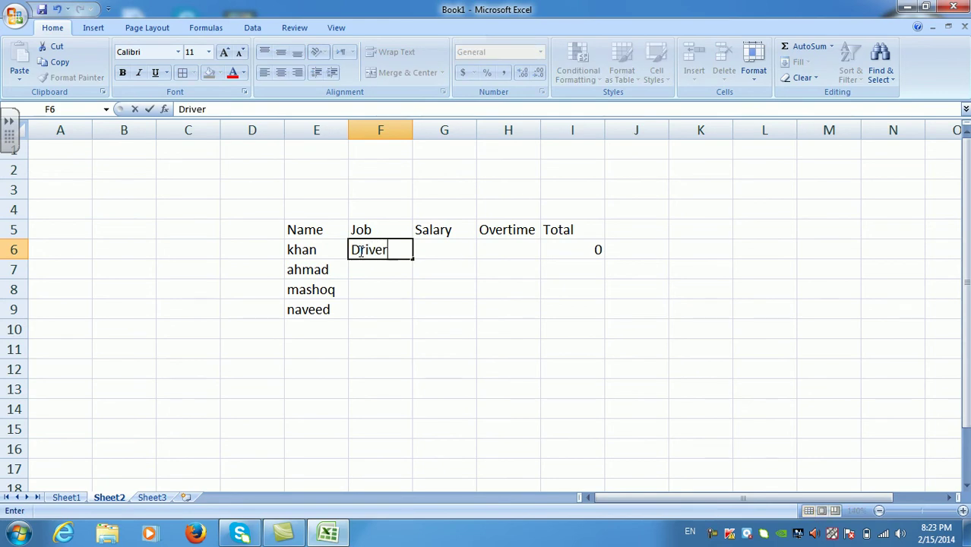
{"action": "left_click", "coordinate": [403, 274]}
{"action": "left_click", "coordinate": [397, 248]}
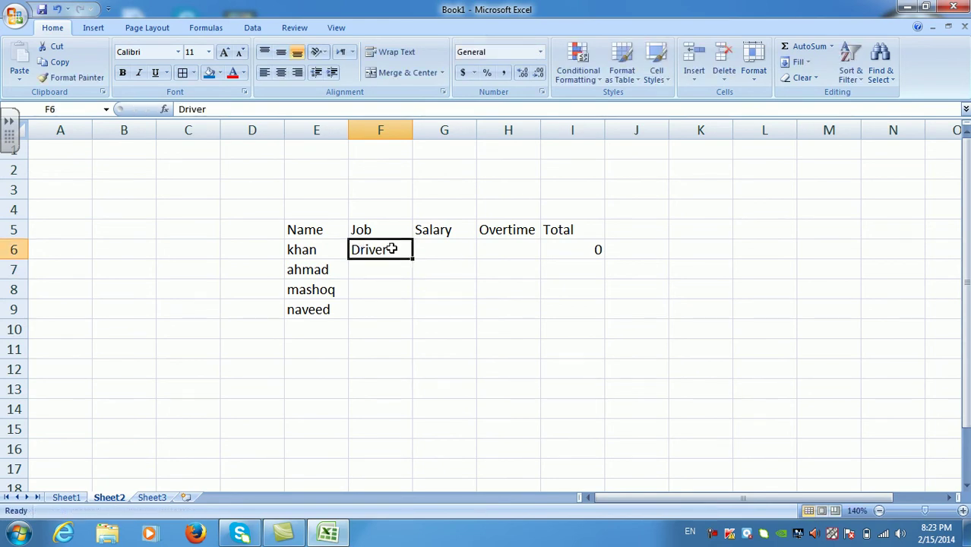
{"action": "left_click_drag", "start_coordinate": [411, 259], "coordinate": [411, 316]}
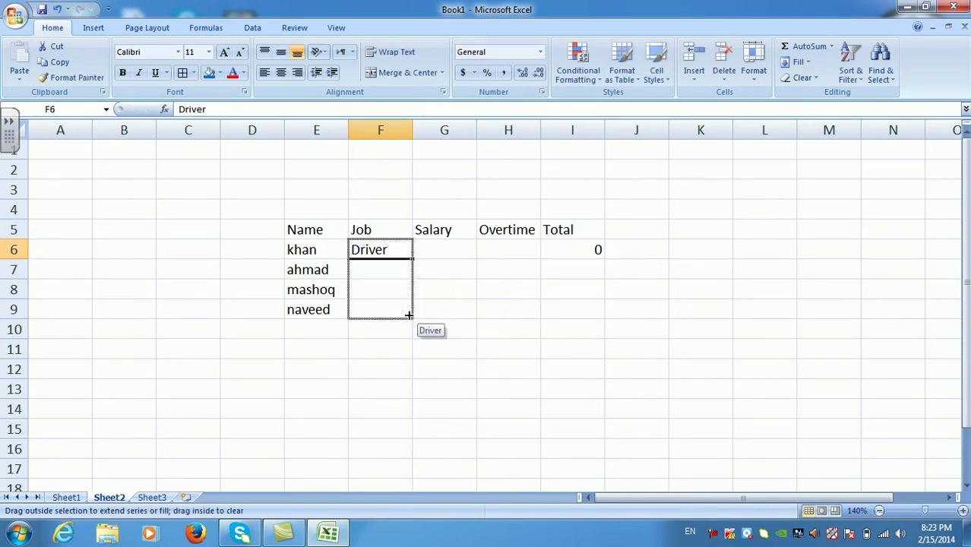
Step: Rename the Job header in F5 to Post
{"action": "left_click", "coordinate": [376, 224]}
{"action": "key", "text": "BackSpace"}
{"action": "type", "text": "Post"}
{"action": "left_click", "coordinate": [434, 246]}
Step: Enter salaries 200, 400, 500 and 600 in G6:G9 and overtime 30 in H6
{"action": "type", "text": "200"}
{"action": "key", "text": "Left"}
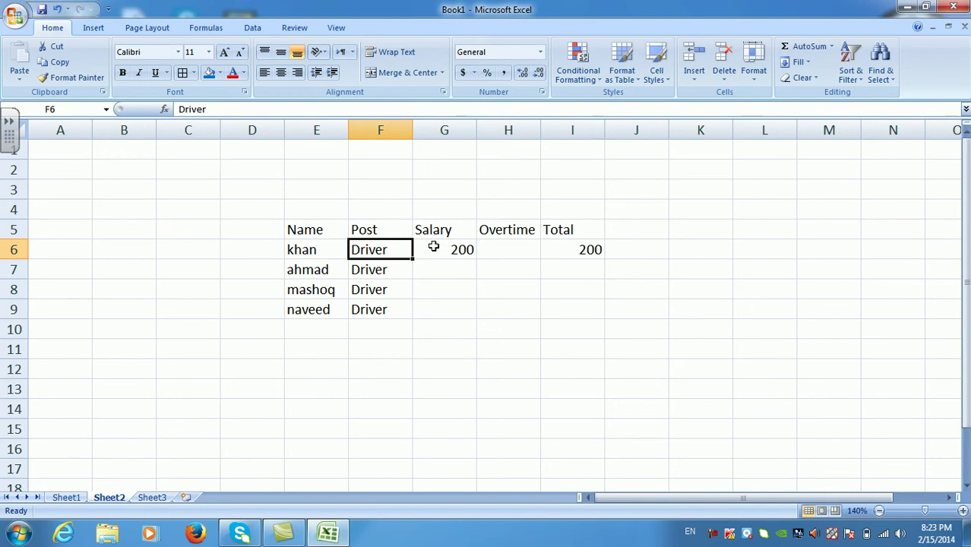
{"action": "key", "text": "Right"}
{"action": "key", "text": "Right"}
{"action": "type", "text": "30"}
{"action": "key", "text": "Return"}
{"action": "key", "text": "Left"}
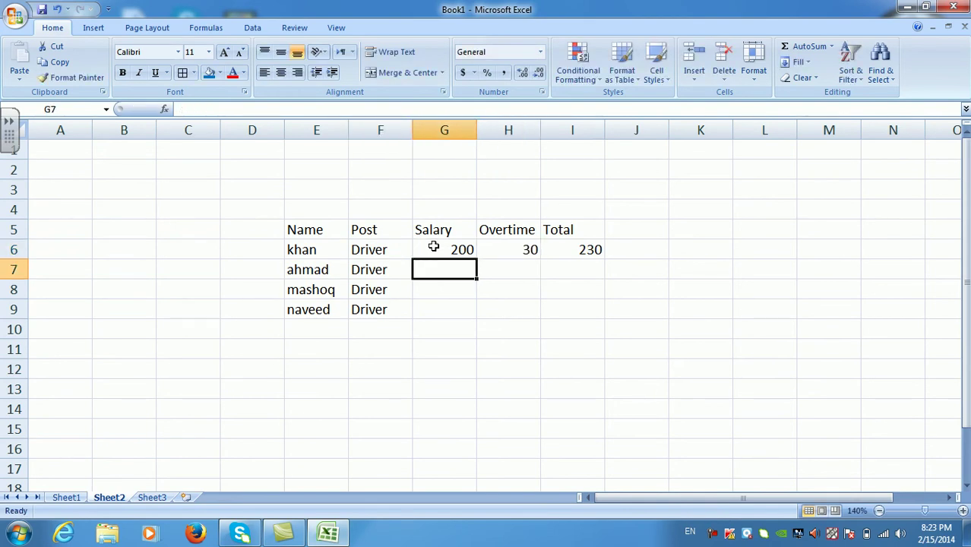
{"action": "type", "text": "400"}
{"action": "key", "text": "Return"}
{"action": "type", "text": "500"}
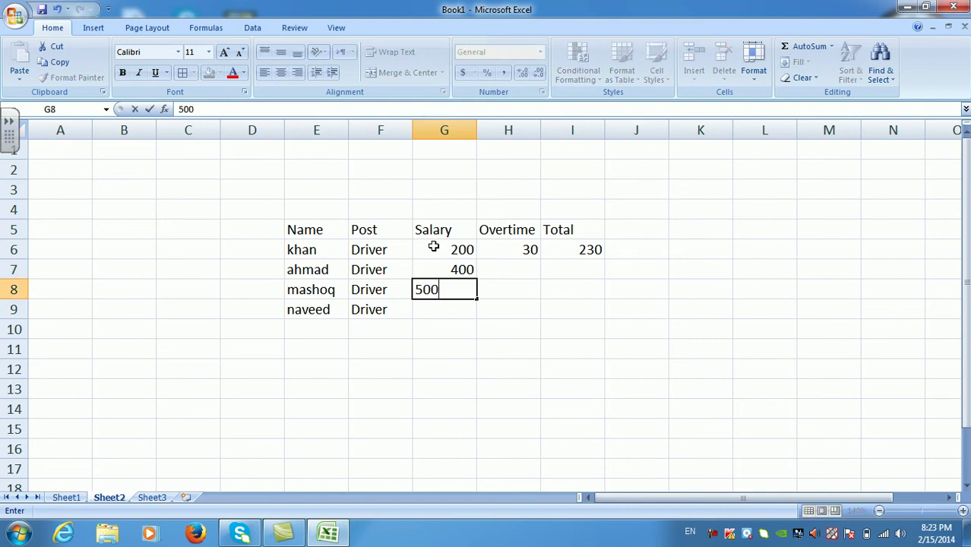
{"action": "key", "text": "Return"}
{"action": "type", "text": "600"}
Step: Enter overtime values 10, 20 and 30 in H7:H9
{"action": "left_click", "coordinate": [513, 271]}
{"action": "type", "text": "10"}
{"action": "key", "text": "Return"}
{"action": "type", "text": "20"}
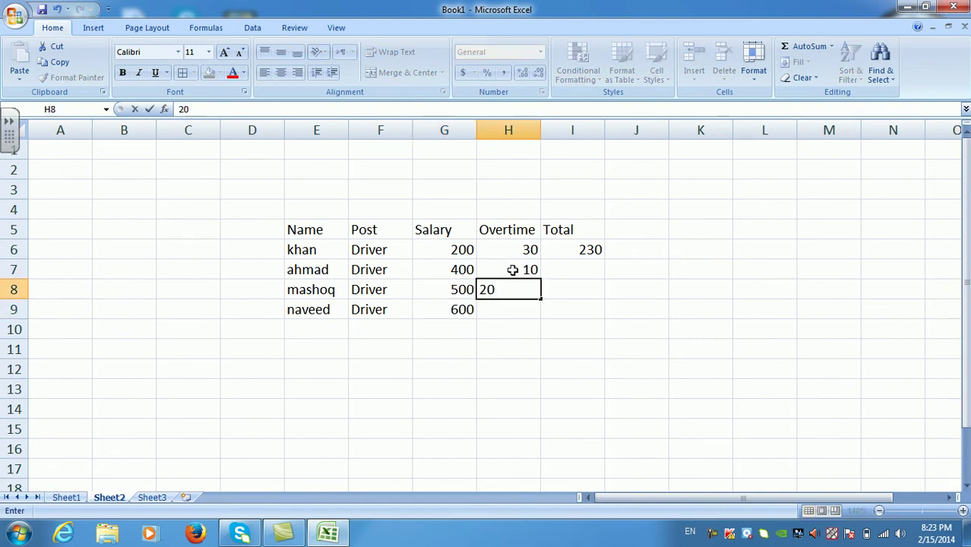
{"action": "key", "text": "Return"}
{"action": "type", "text": "30"}
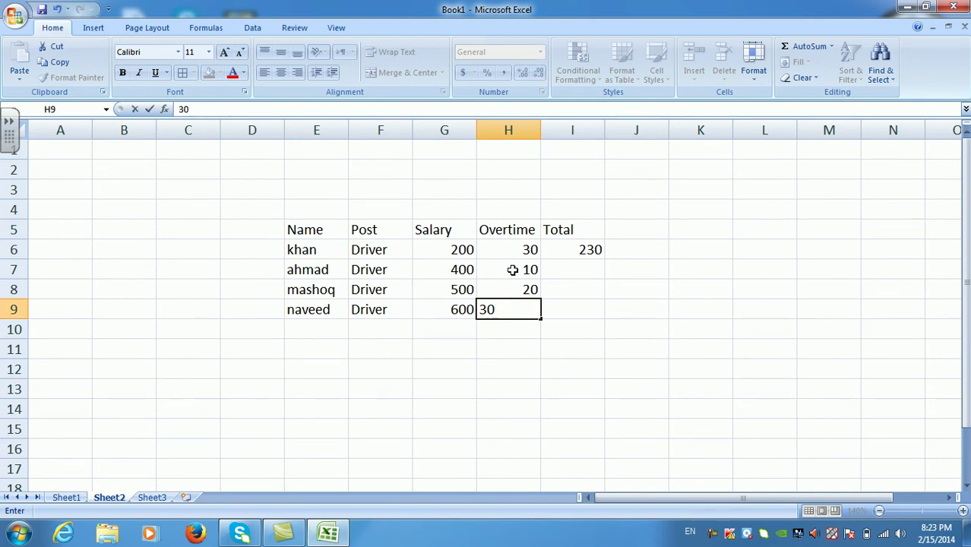
{"action": "key", "text": "Return"}
Step: Fill the Total formula down to I9 and make the E5:I5 headers bold
{"action": "left_click", "coordinate": [601, 251]}
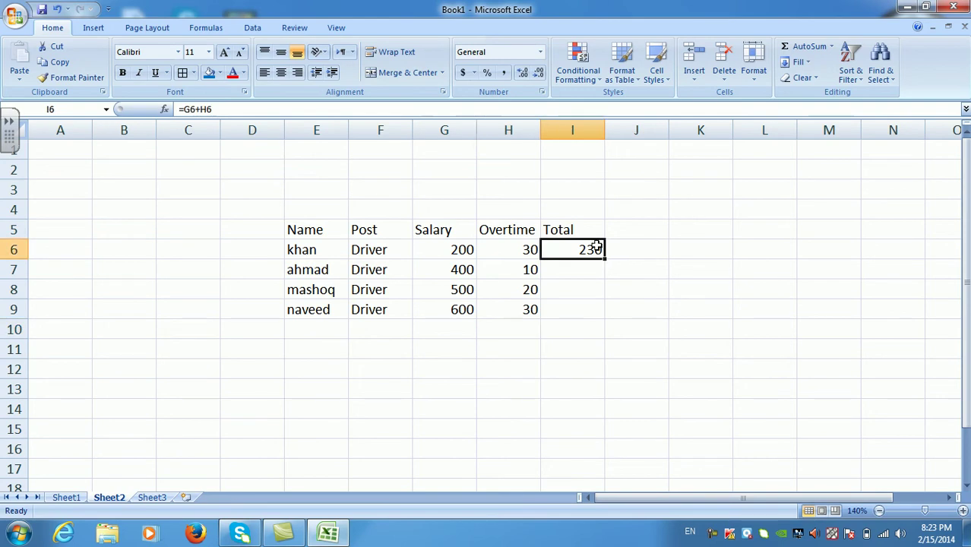
{"action": "left_click_drag", "start_coordinate": [607, 259], "coordinate": [606, 313]}
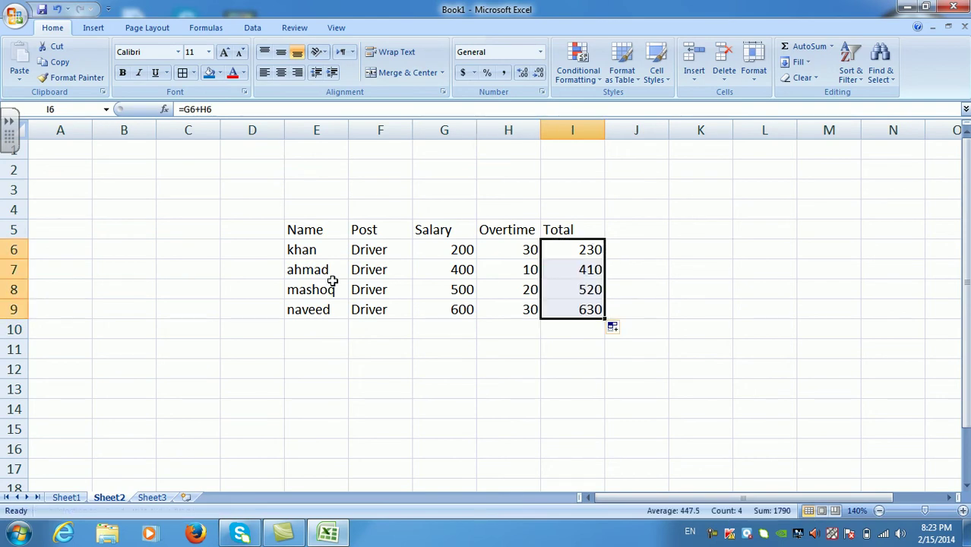
{"action": "left_click", "coordinate": [300, 233]}
{"action": "left_click_drag", "start_coordinate": [300, 233], "coordinate": [576, 230]}
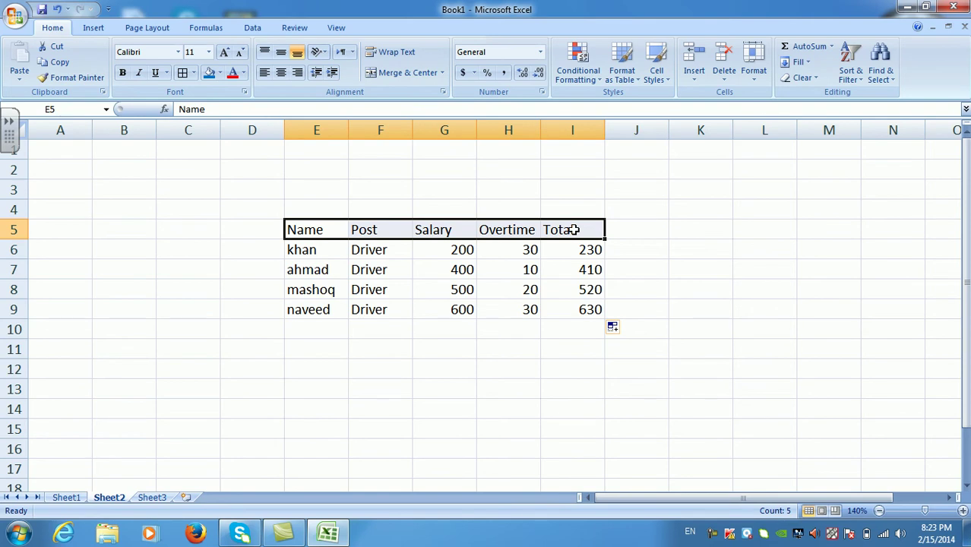
{"action": "key", "text": "ctrl+b"}
Step: Select the table range E5:I9 and bring up the Format as Table styles
{"action": "left_click", "coordinate": [464, 347]}
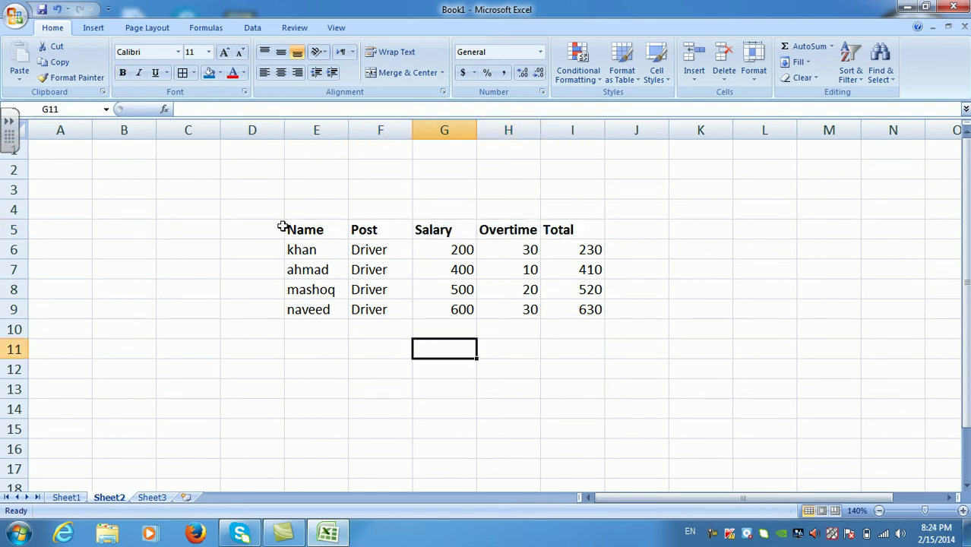
{"action": "left_click_drag", "start_coordinate": [283, 228], "coordinate": [591, 305]}
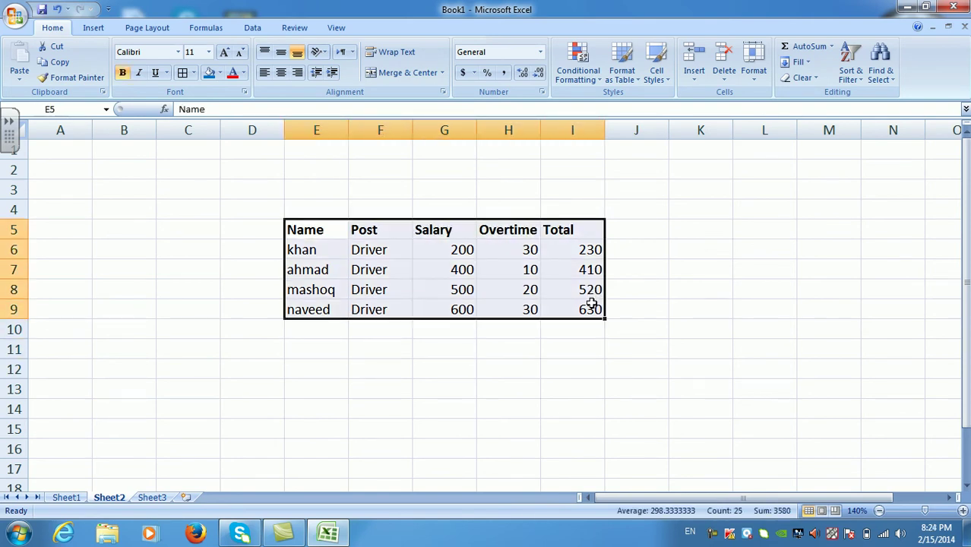
{"action": "left_click", "coordinate": [637, 85]}
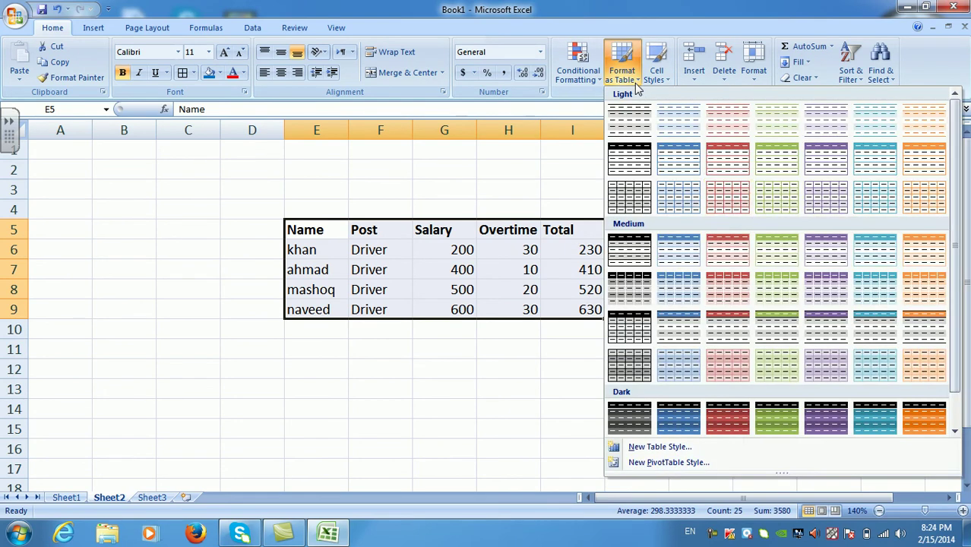
Step: Format E5:I9 as a purple Medium banded table and start a PivotTable from it
{"action": "left_click", "coordinate": [811, 298]}
{"action": "left_click", "coordinate": [678, 108]}
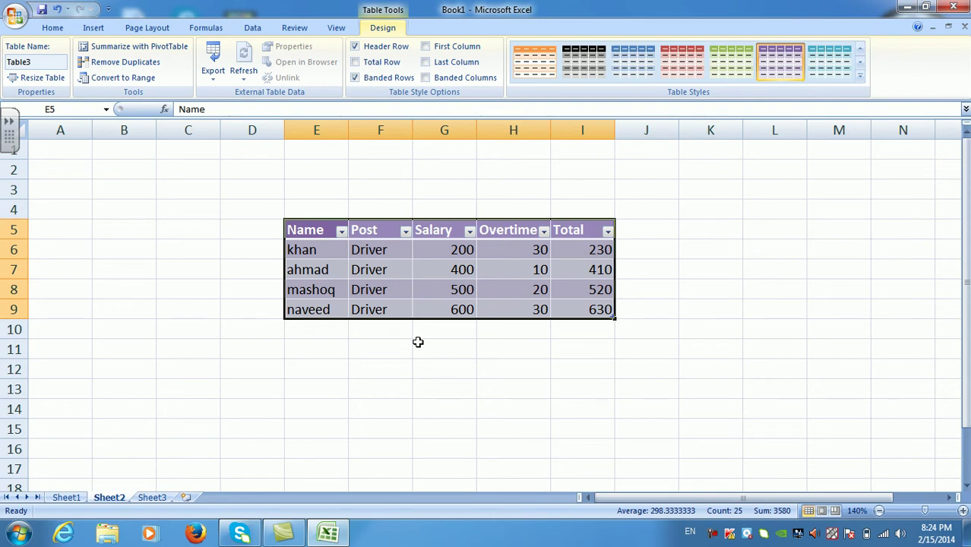
{"action": "left_click", "coordinate": [129, 47]}
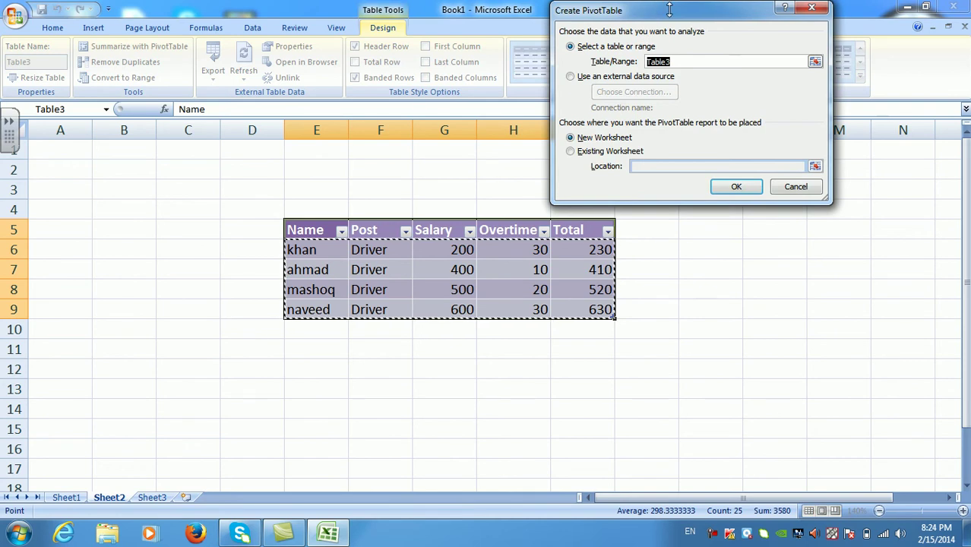
Step: Create PivotTable1 from Table3 on a new worksheet, fixing an invalid data source error
{"action": "left_click", "coordinate": [678, 62]}
{"action": "left_click_drag", "start_coordinate": [678, 61], "coordinate": [640, 61]}
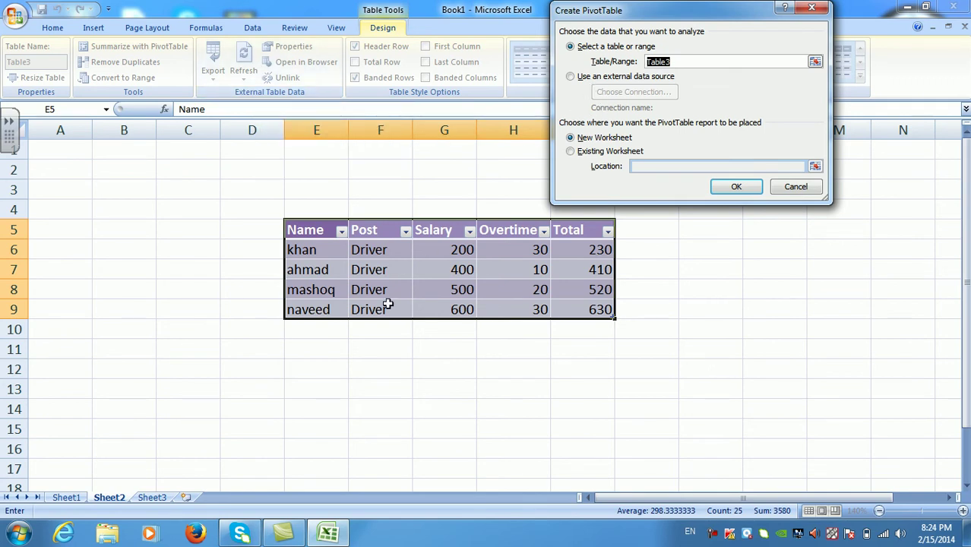
{"action": "left_click", "coordinate": [584, 79]}
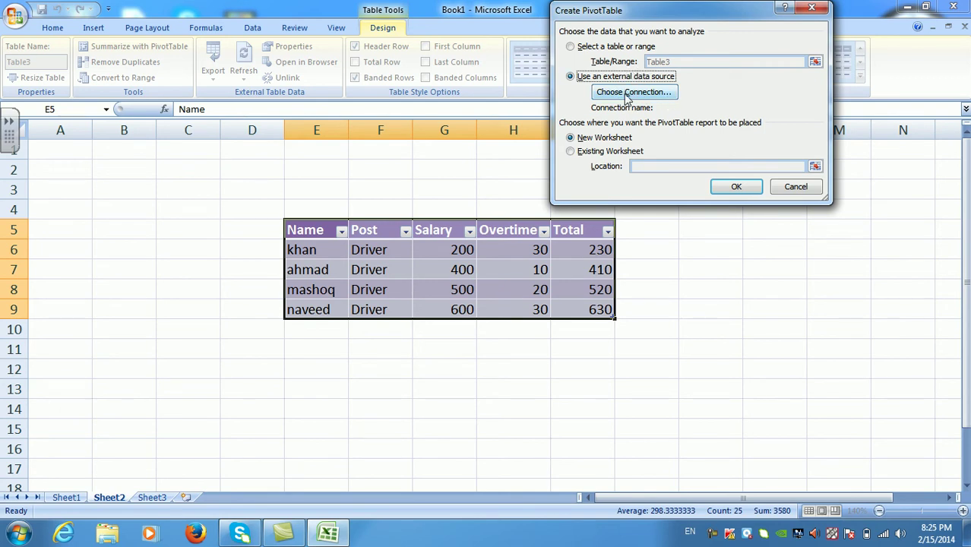
{"action": "left_click", "coordinate": [613, 138]}
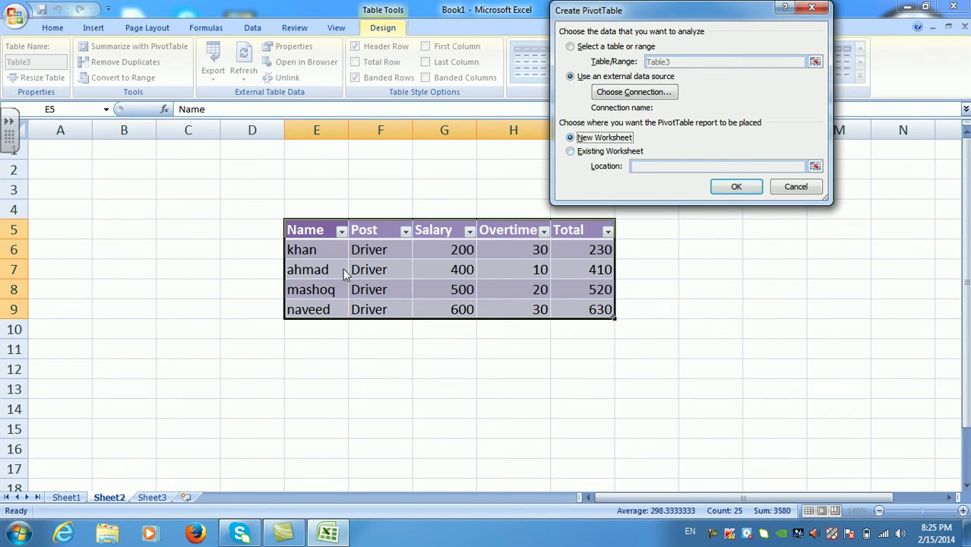
{"action": "left_click", "coordinate": [606, 154]}
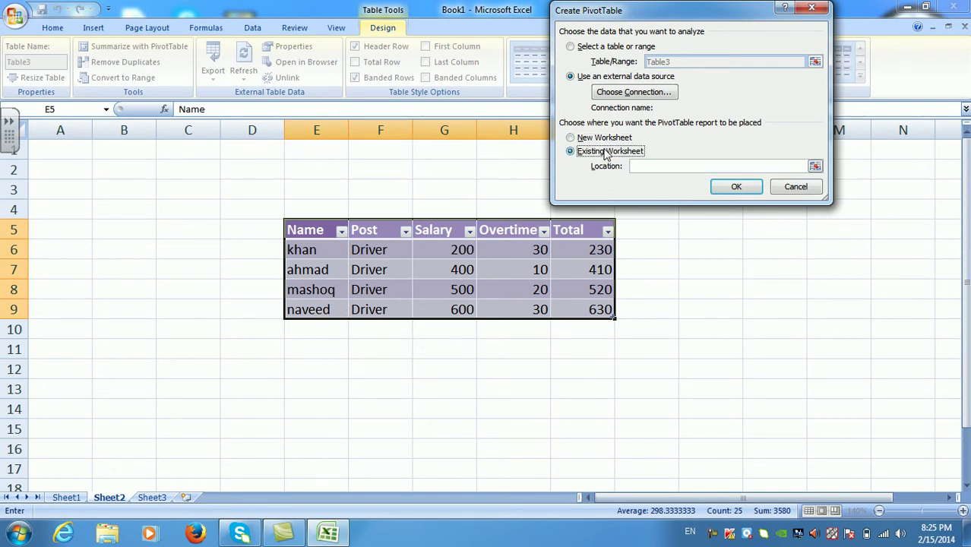
{"action": "left_click", "coordinate": [685, 167]}
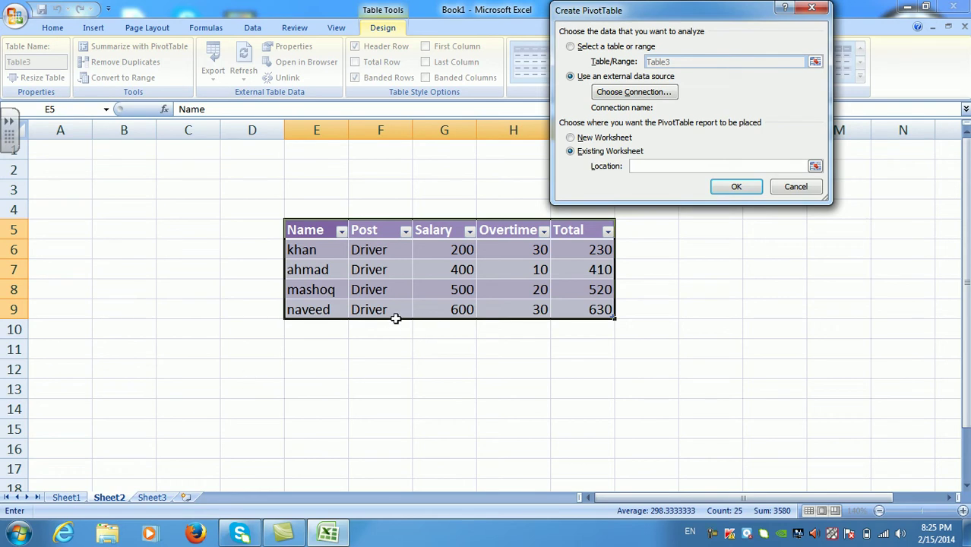
{"action": "left_click", "coordinate": [571, 138]}
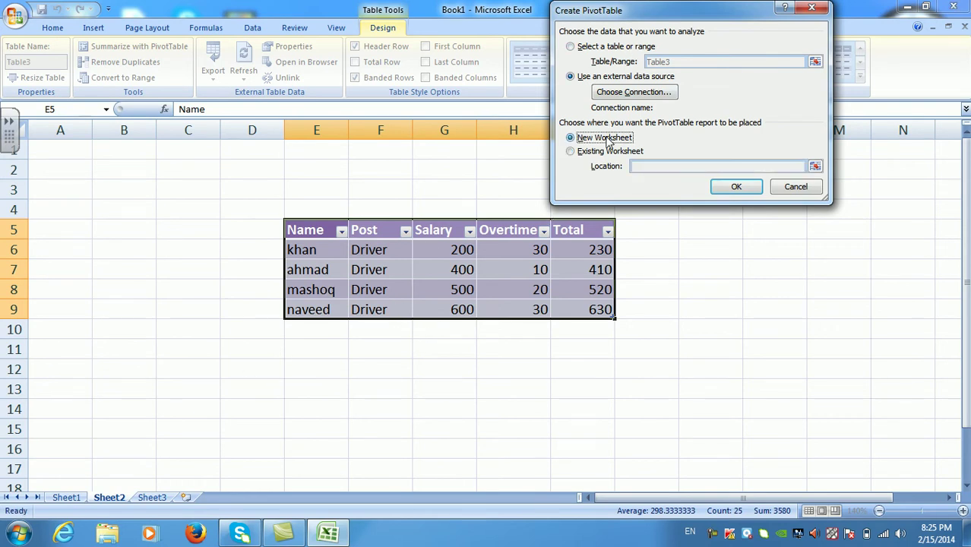
{"action": "left_click", "coordinate": [726, 190]}
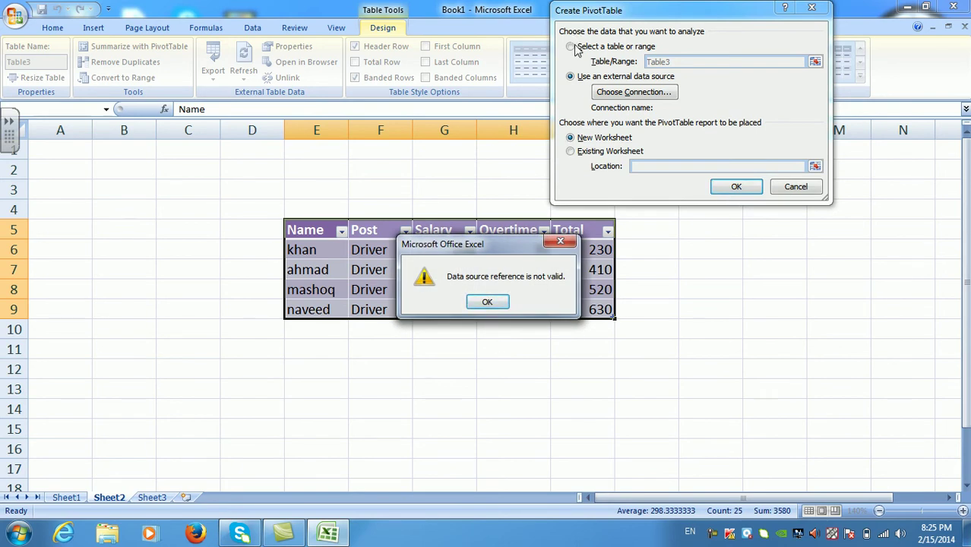
{"action": "left_click", "coordinate": [489, 302]}
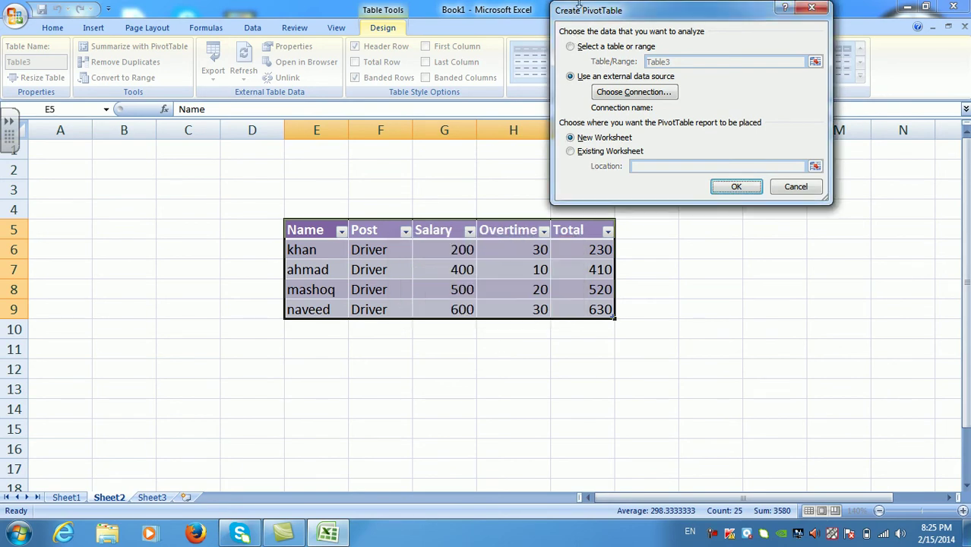
{"action": "left_click", "coordinate": [581, 48]}
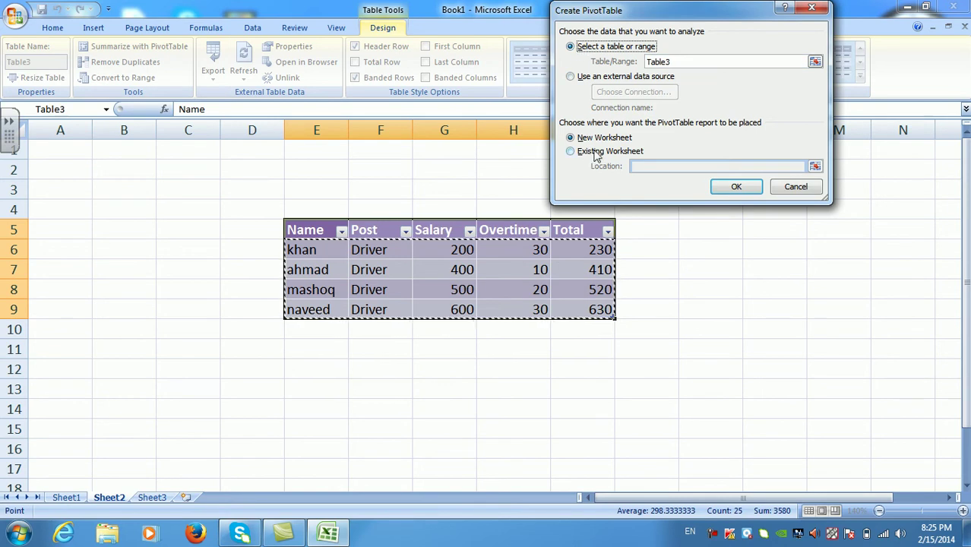
{"action": "left_click", "coordinate": [735, 187]}
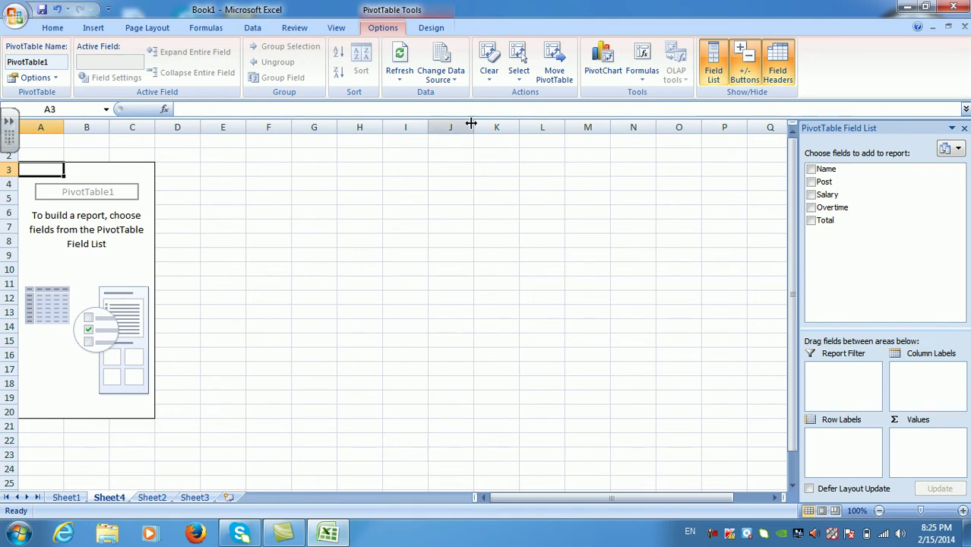
Step: Add Name and Post as rows and sums of Salary, Overtime and Total to PivotTable1
{"action": "left_click", "coordinate": [810, 169]}
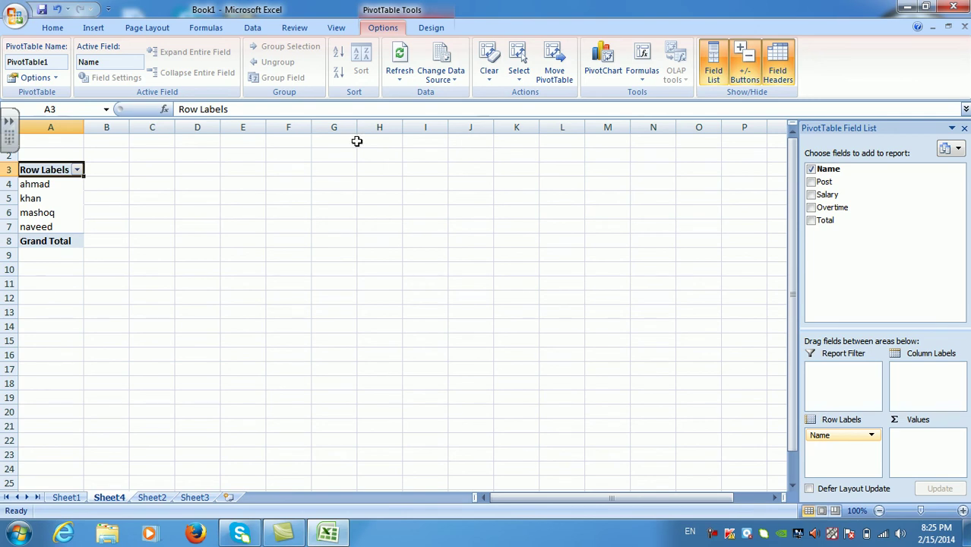
{"action": "left_click", "coordinate": [811, 184]}
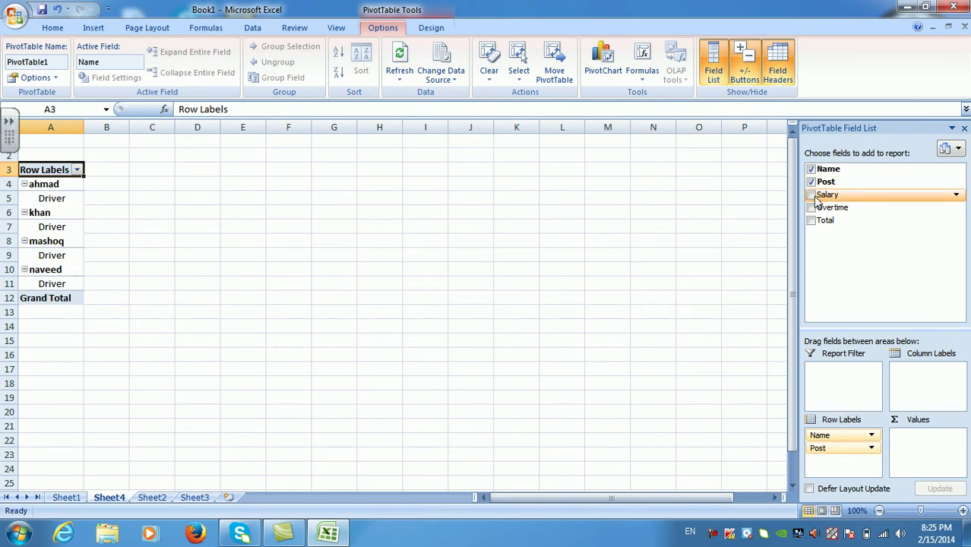
{"action": "left_click", "coordinate": [812, 195]}
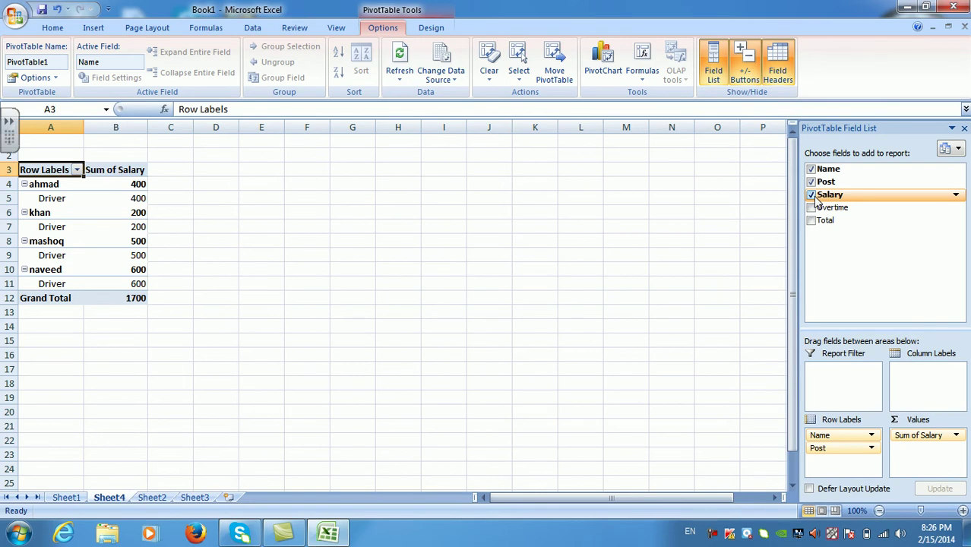
{"action": "left_click", "coordinate": [812, 208]}
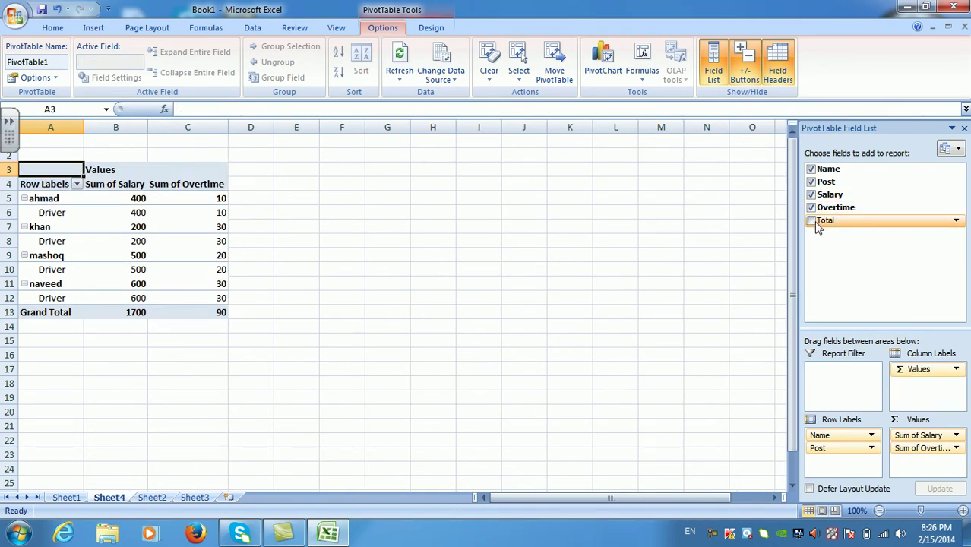
{"action": "left_click", "coordinate": [813, 221]}
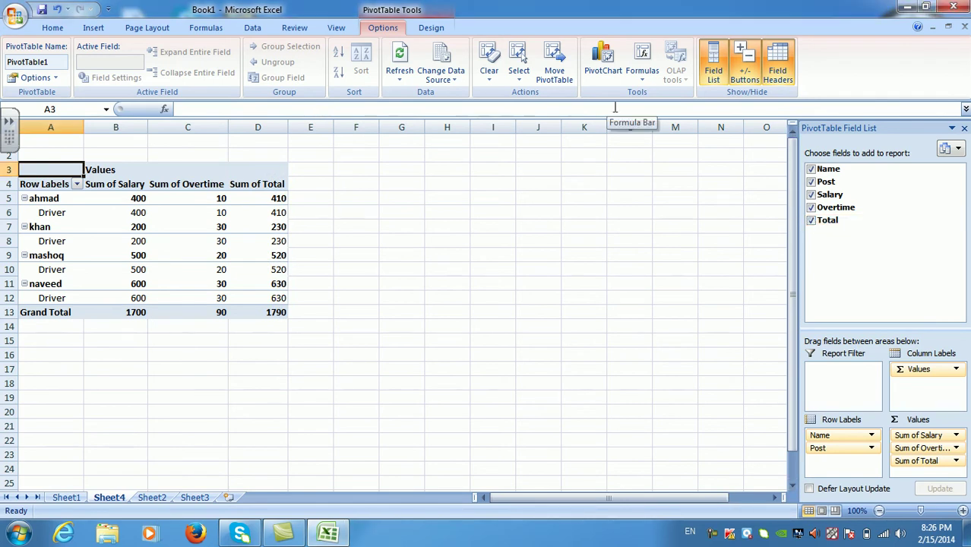
{"action": "left_click", "coordinate": [342, 300]}
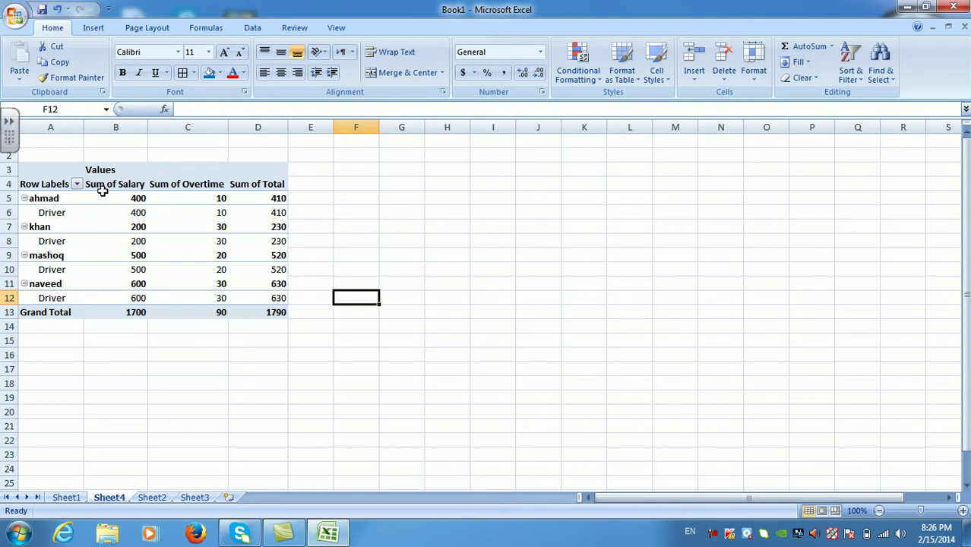
Step: Collapse the ahmad, khan, mashoq and naveed groups in the pivot table
{"action": "left_click", "coordinate": [24, 198]}
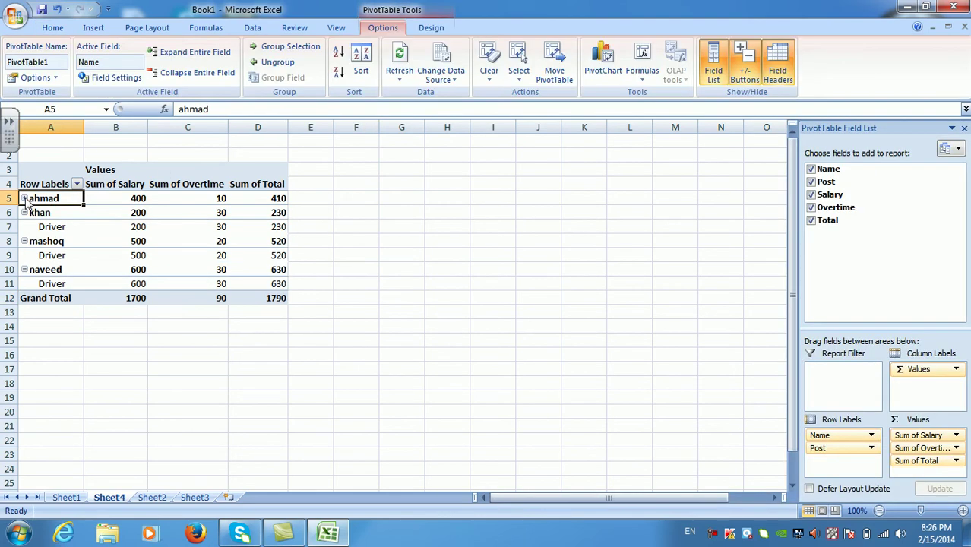
{"action": "left_click", "coordinate": [25, 212]}
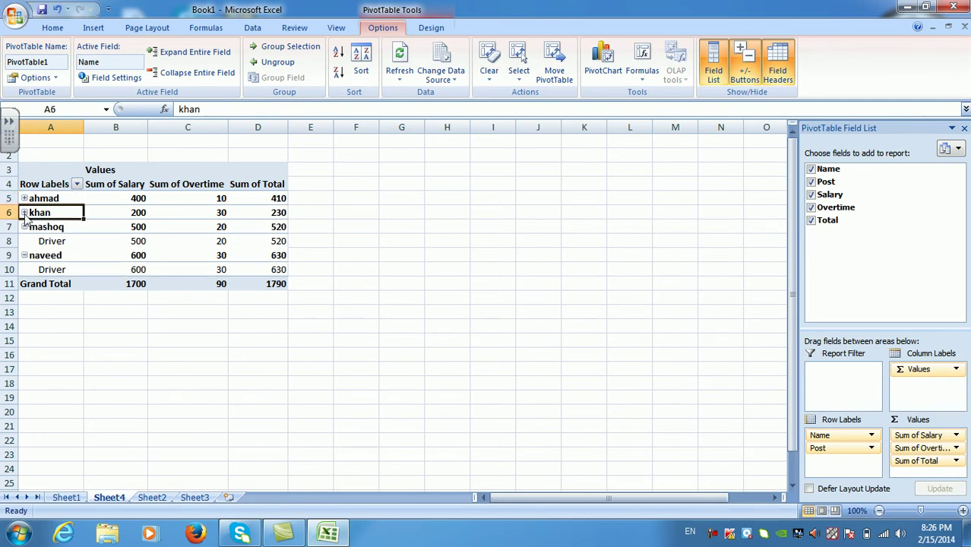
{"action": "left_click", "coordinate": [25, 226]}
{"action": "left_click", "coordinate": [25, 241]}
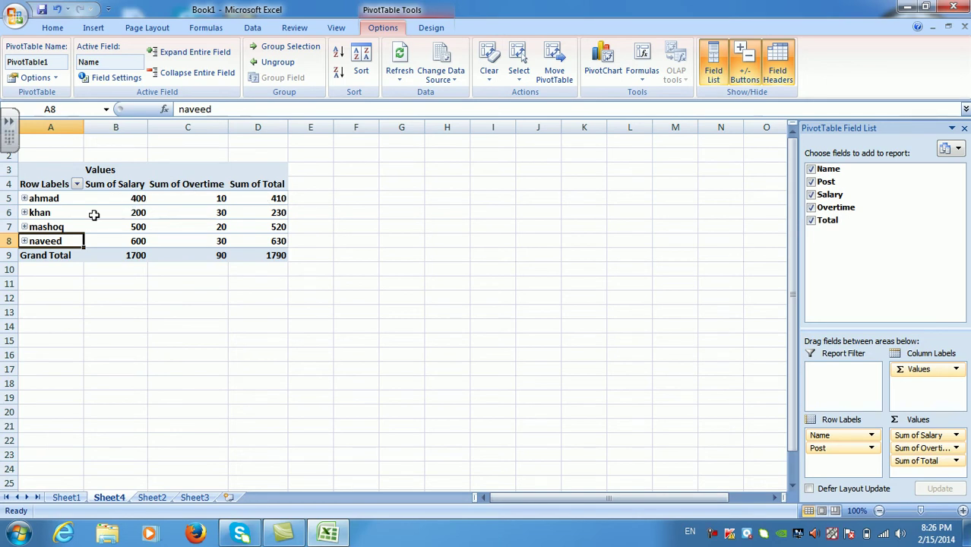
Step: Expand and re-collapse the ahmad, khan and naveed groups, then go to Sheet1
{"action": "left_click", "coordinate": [24, 199]}
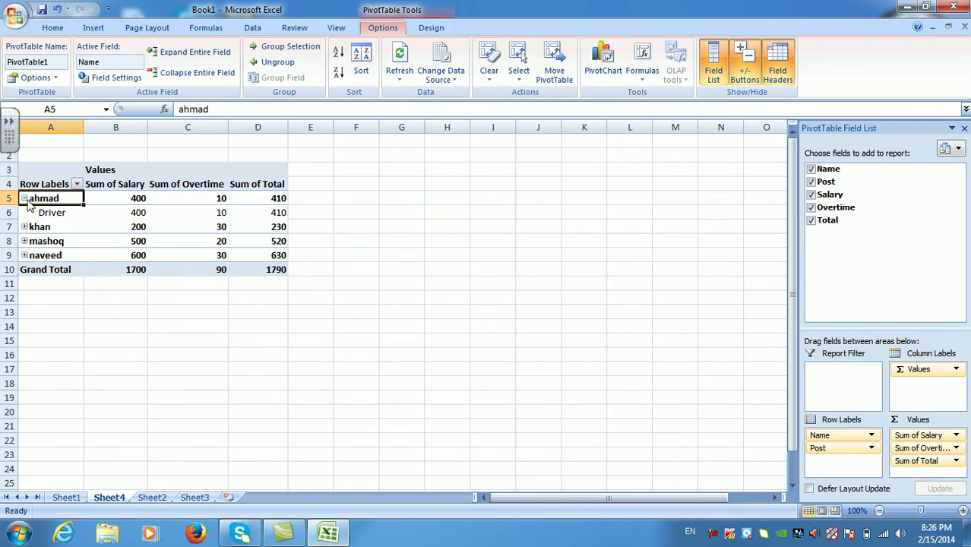
{"action": "left_click", "coordinate": [25, 199]}
{"action": "left_click", "coordinate": [24, 213]}
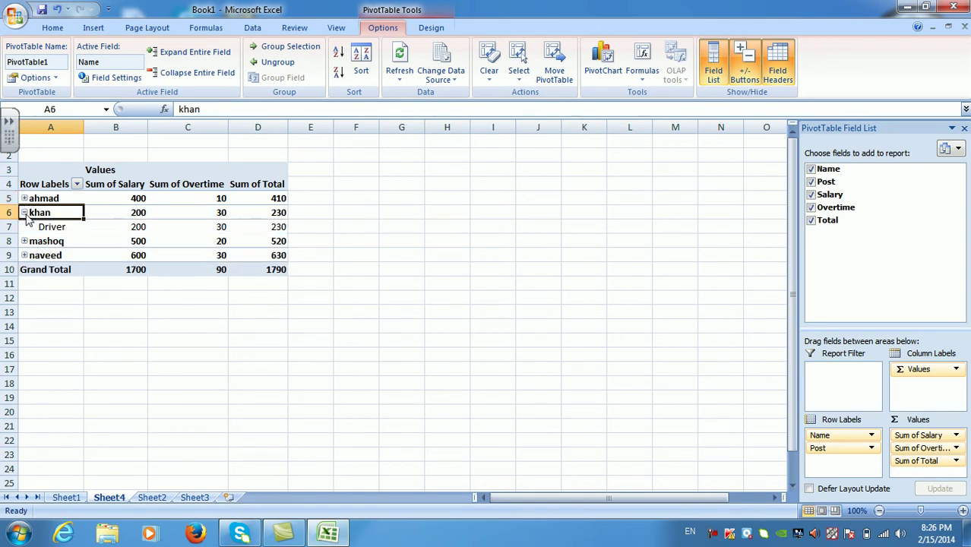
{"action": "left_click", "coordinate": [25, 212]}
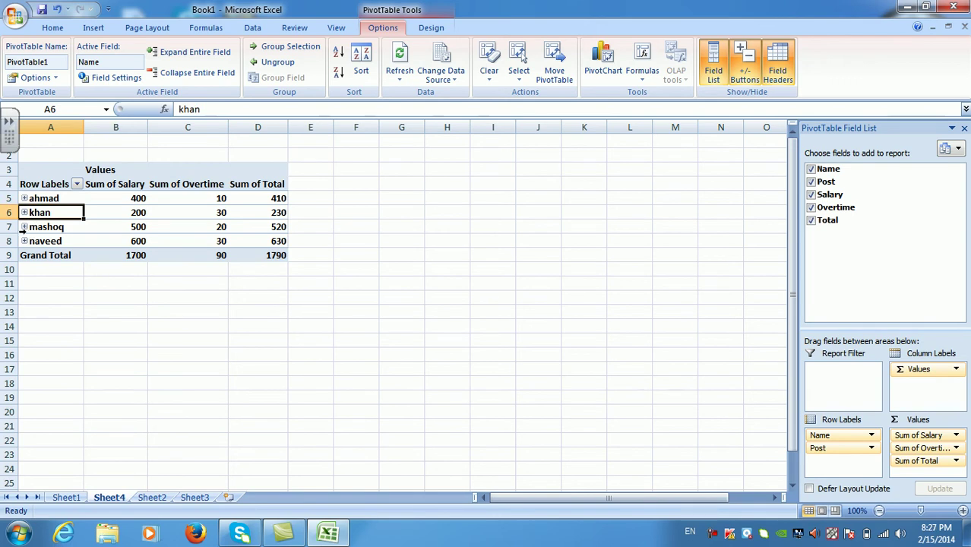
{"action": "left_click", "coordinate": [25, 241]}
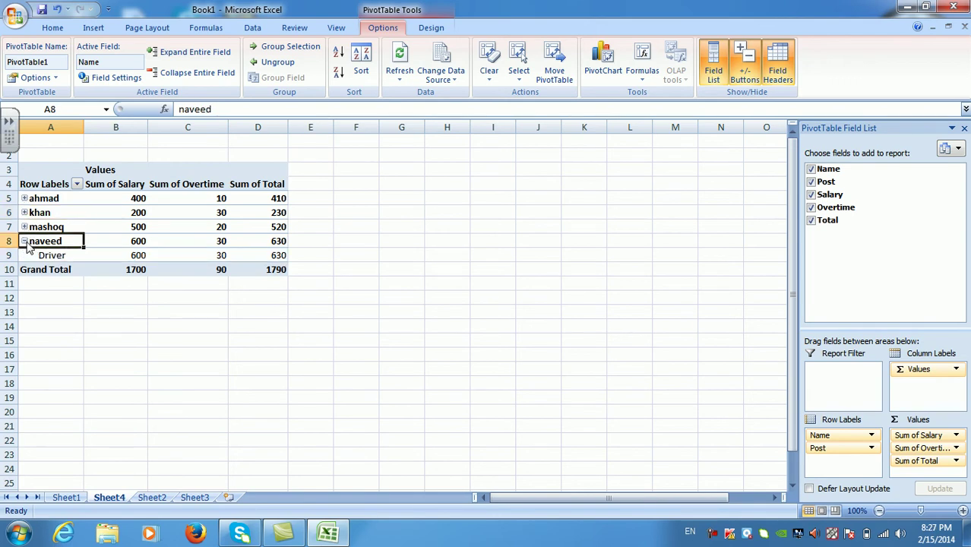
{"action": "left_click", "coordinate": [24, 241]}
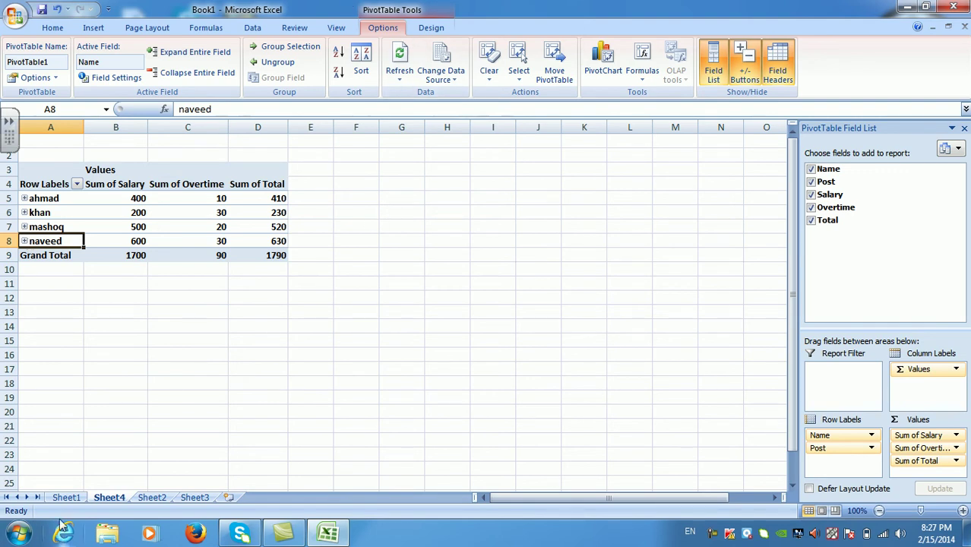
{"action": "left_click", "coordinate": [67, 497]}
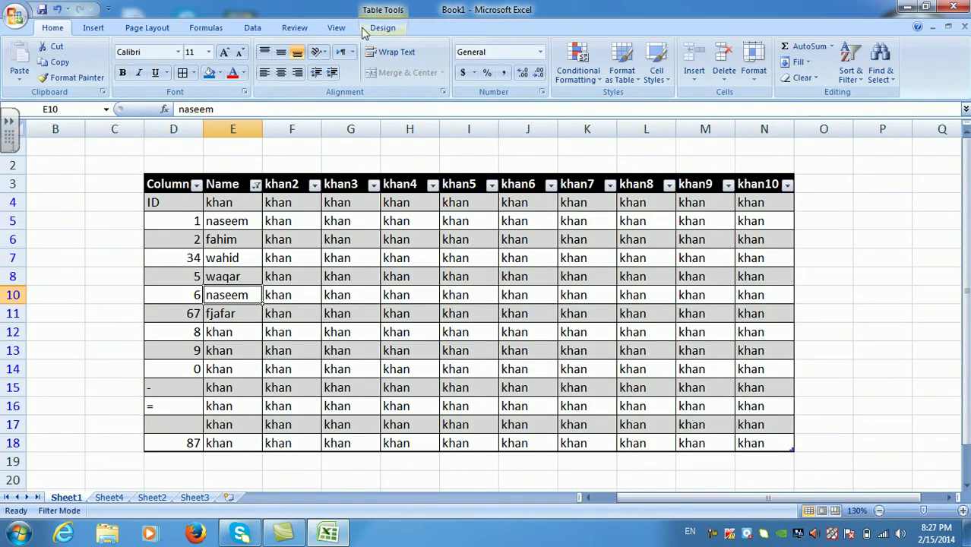
Step: Run Remove Duplicates on the salarysheet table across all columns, finding none
{"action": "left_click", "coordinate": [372, 31]}
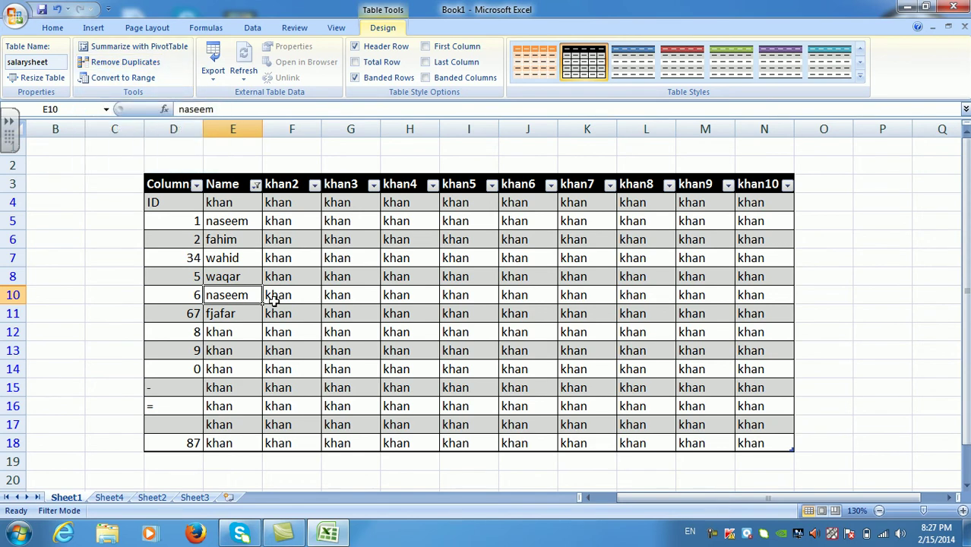
{"action": "left_click", "coordinate": [113, 64]}
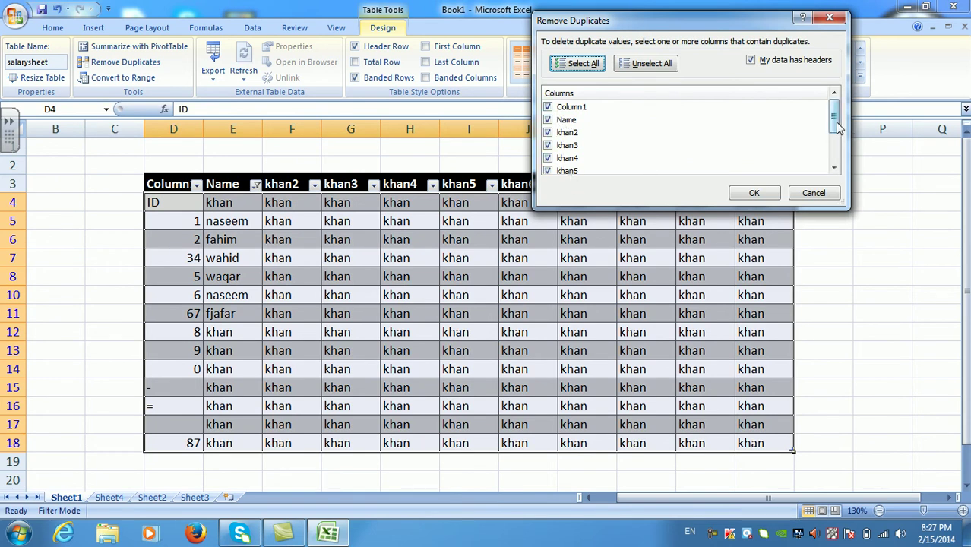
{"action": "left_click_drag", "start_coordinate": [837, 127], "coordinate": [836, 160]}
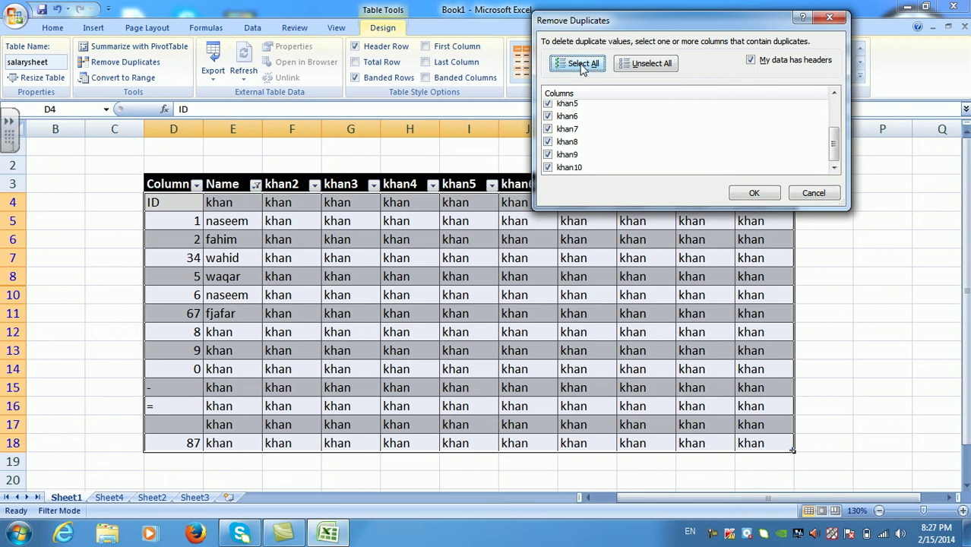
{"action": "left_click", "coordinate": [754, 194]}
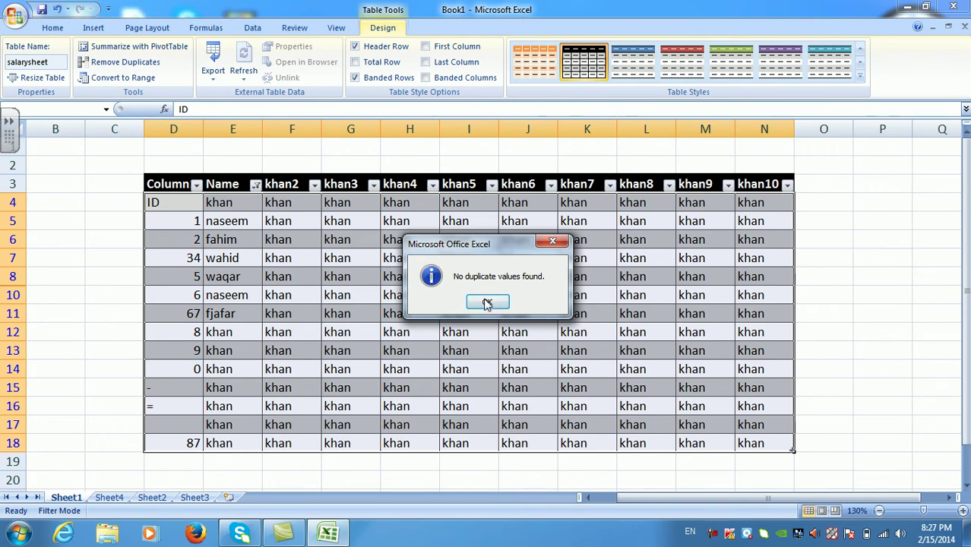
{"action": "left_click", "coordinate": [490, 300]}
{"action": "left_click", "coordinate": [317, 297]}
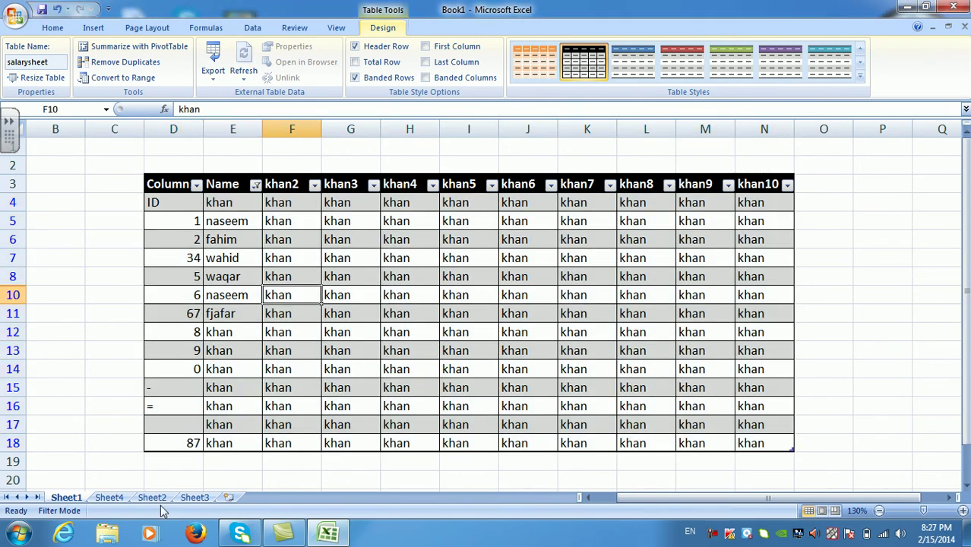
Step: On Sheet2, overwrite mashoq in E8 with naveed and select the table E5:I9
{"action": "left_click", "coordinate": [114, 499]}
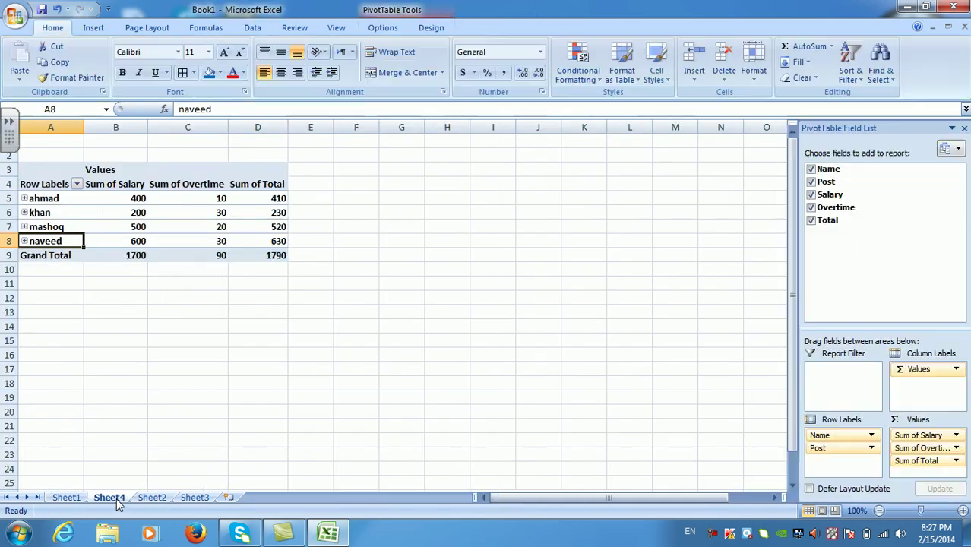
{"action": "left_click", "coordinate": [149, 498]}
{"action": "left_click", "coordinate": [327, 370]}
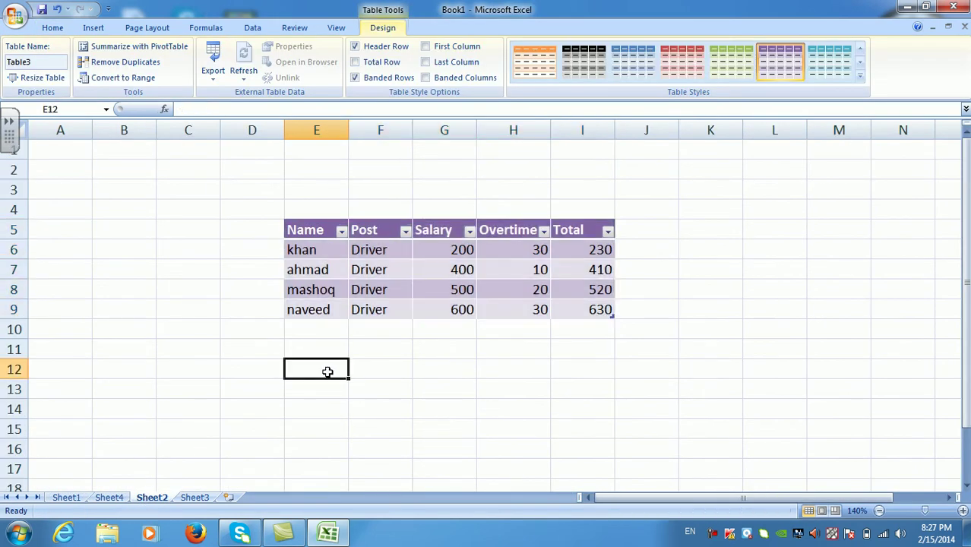
{"action": "left_click", "coordinate": [316, 314]}
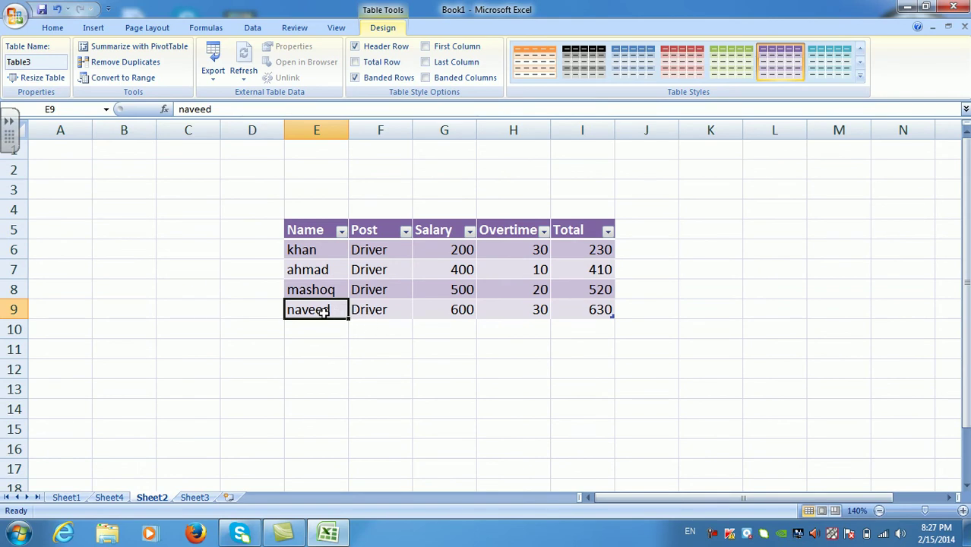
{"action": "key", "text": "Down"}
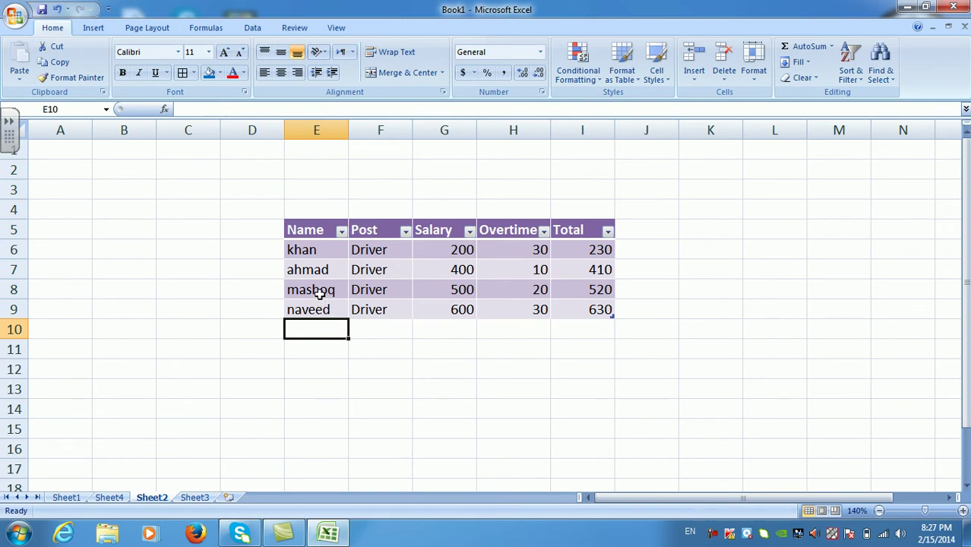
{"action": "left_click", "coordinate": [319, 292]}
{"action": "type", "text": "nVWW"}
{"action": "key", "text": "BackSpace"}
{"action": "key", "text": "BackSpace"}
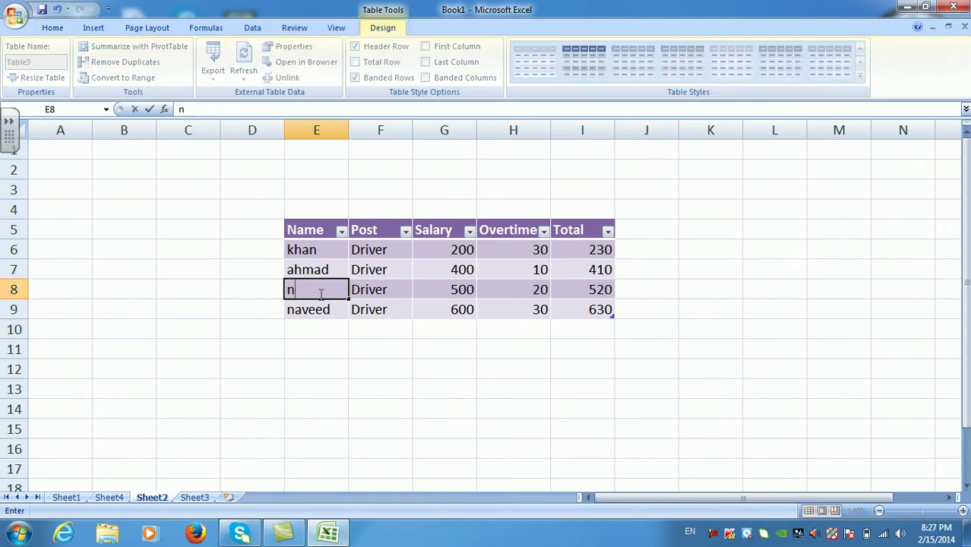
{"action": "type", "text": "aveed"}
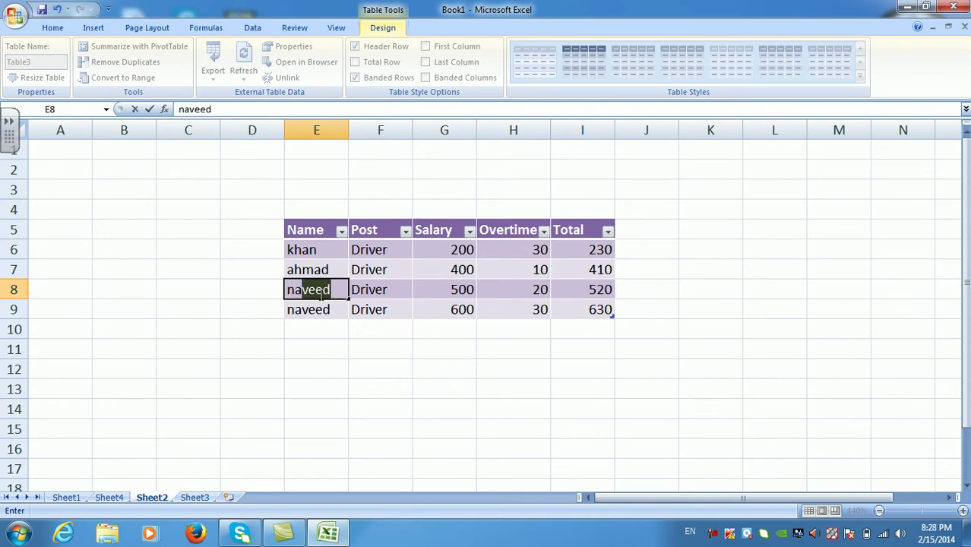
{"action": "left_click", "coordinate": [354, 300]}
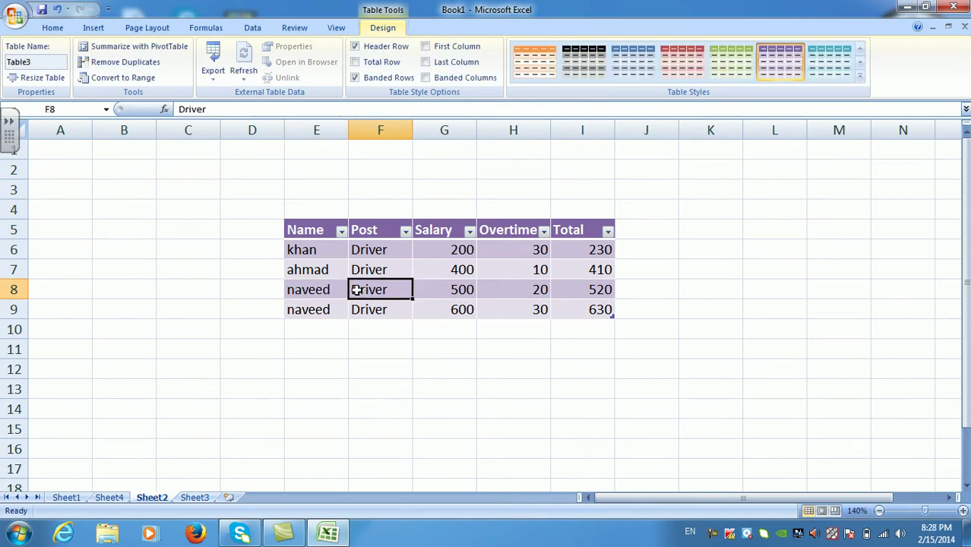
{"action": "left_click", "coordinate": [319, 234]}
{"action": "left_click_drag", "start_coordinate": [321, 238], "coordinate": [594, 311]}
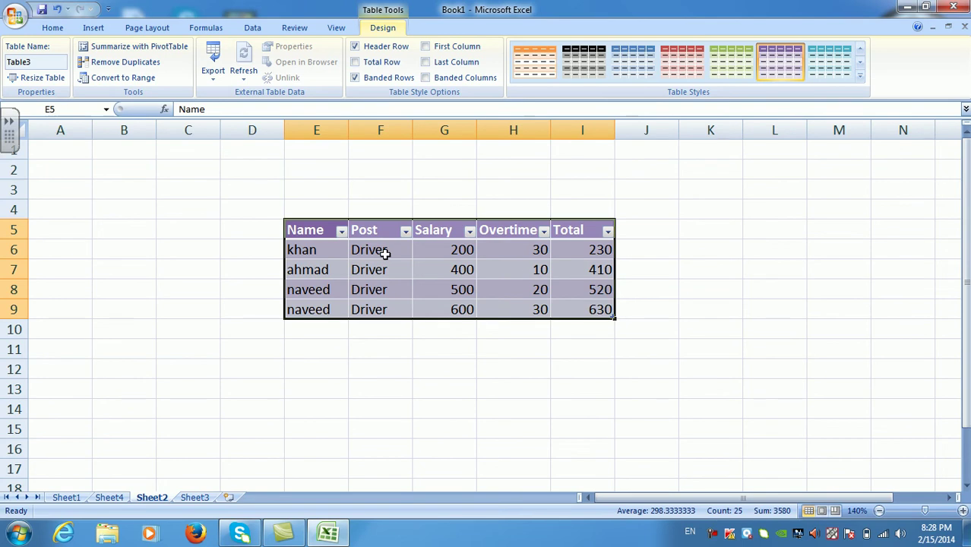
{"action": "left_click", "coordinate": [150, 65]}
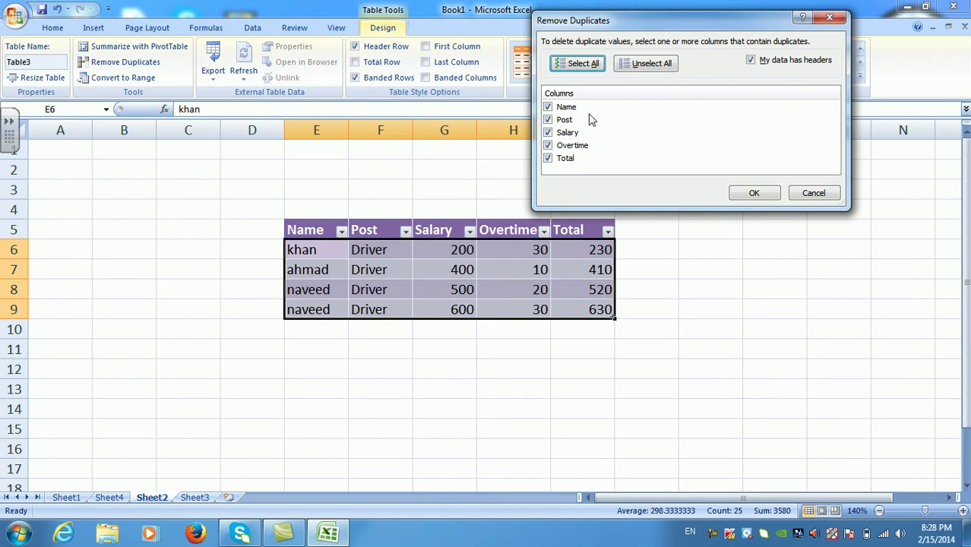
{"action": "left_click", "coordinate": [557, 159]}
{"action": "left_click", "coordinate": [557, 147]}
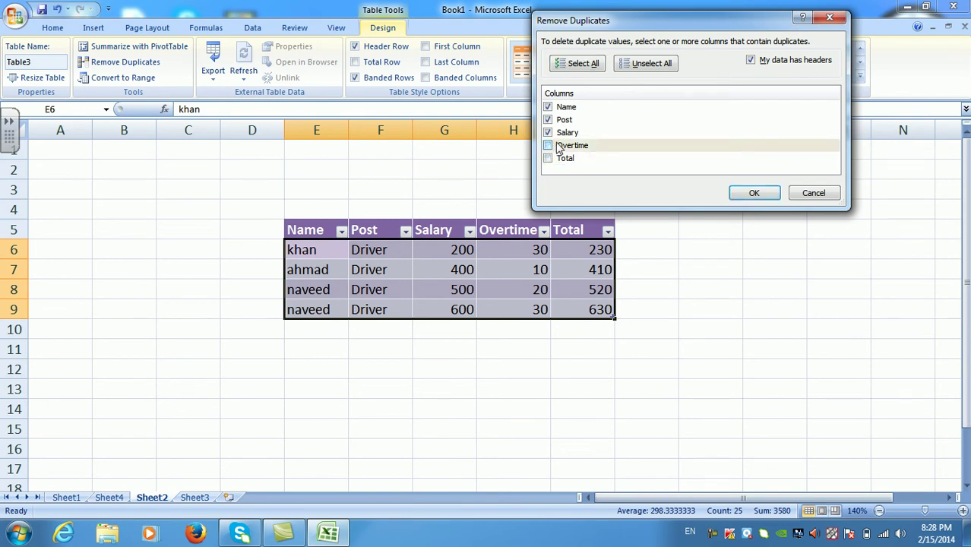
{"action": "left_click", "coordinate": [556, 135]}
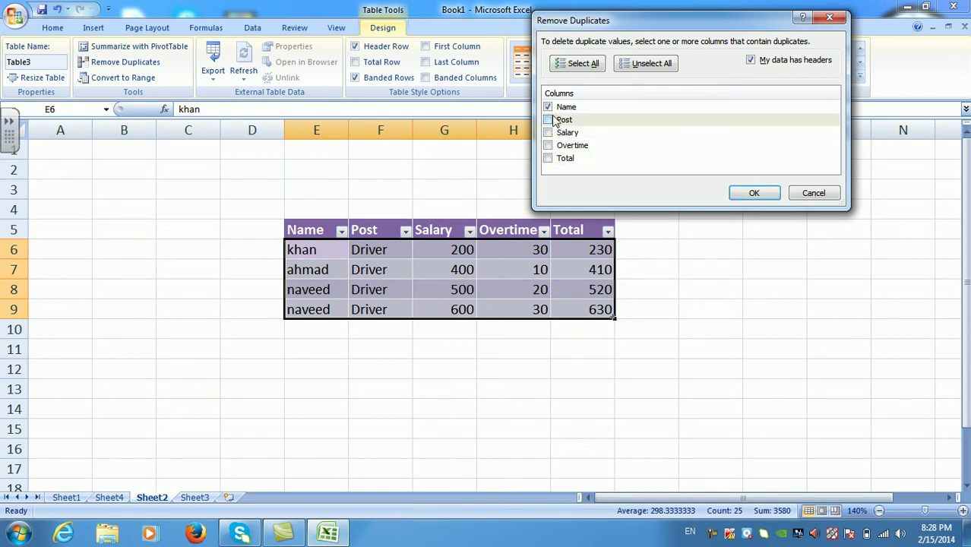
{"action": "left_click", "coordinate": [751, 195]}
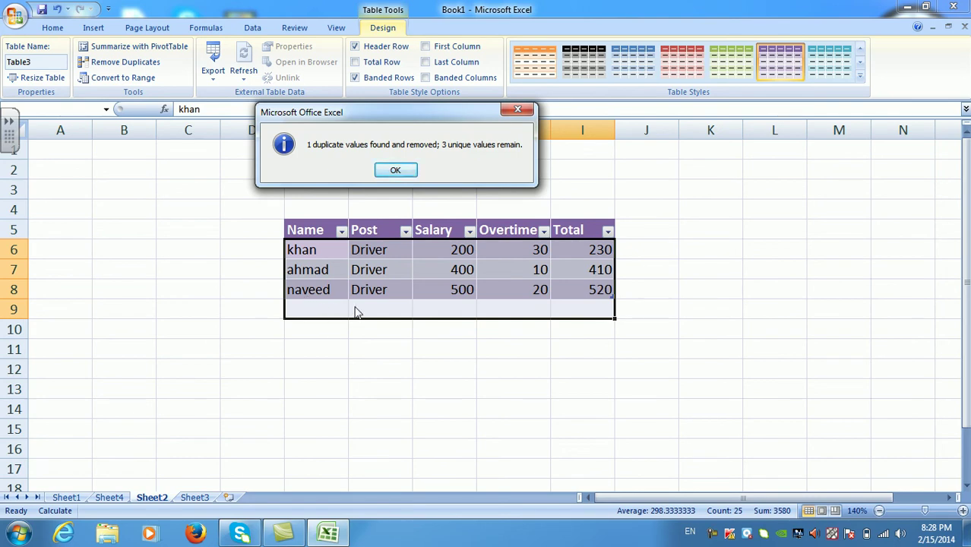
{"action": "left_click", "coordinate": [394, 168]}
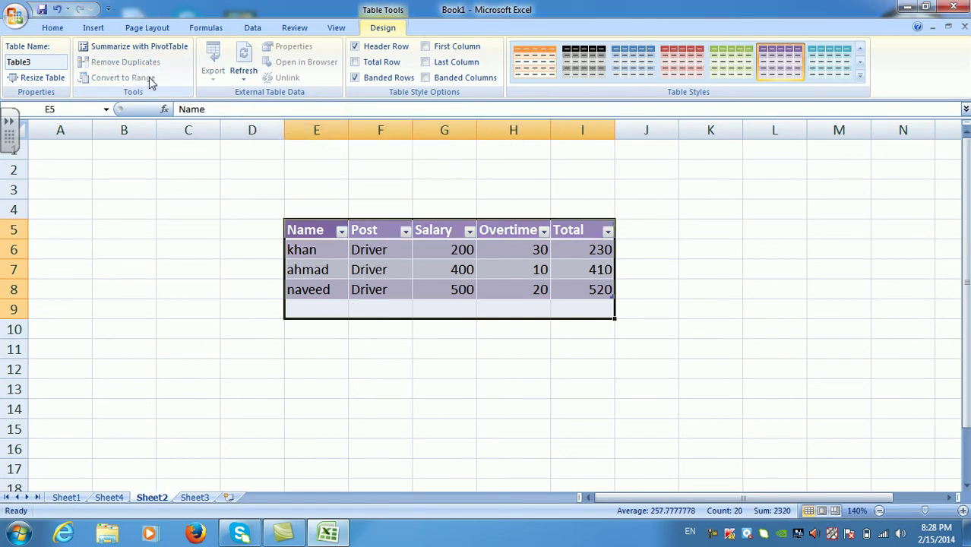
{"action": "left_click_drag", "start_coordinate": [614, 318], "coordinate": [575, 297]}
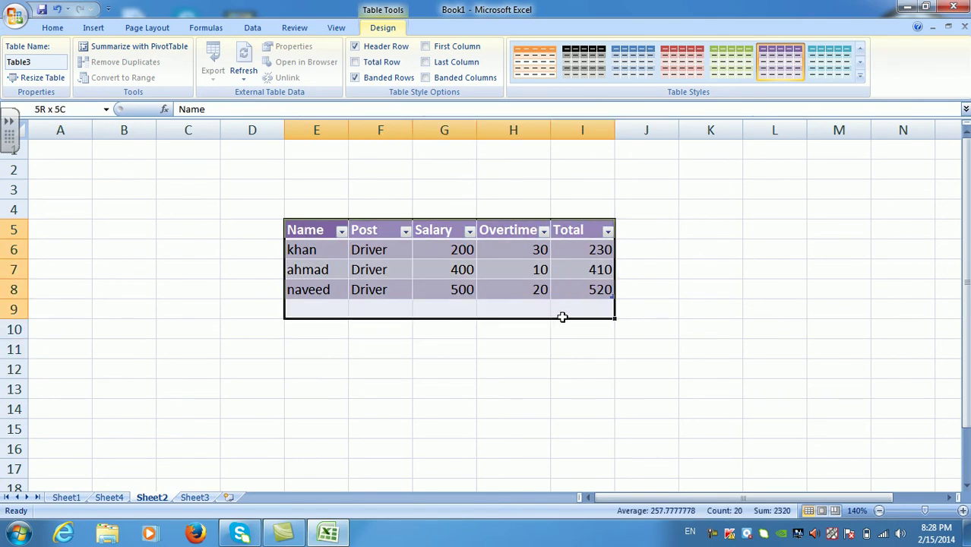
{"action": "left_click", "coordinate": [155, 63]}
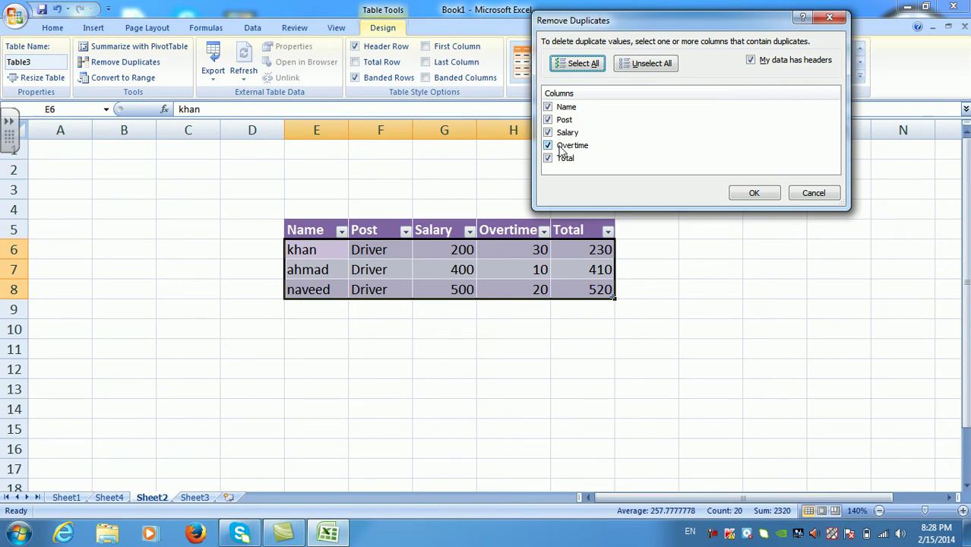
{"action": "left_click", "coordinate": [563, 149]}
{"action": "left_click", "coordinate": [563, 159]}
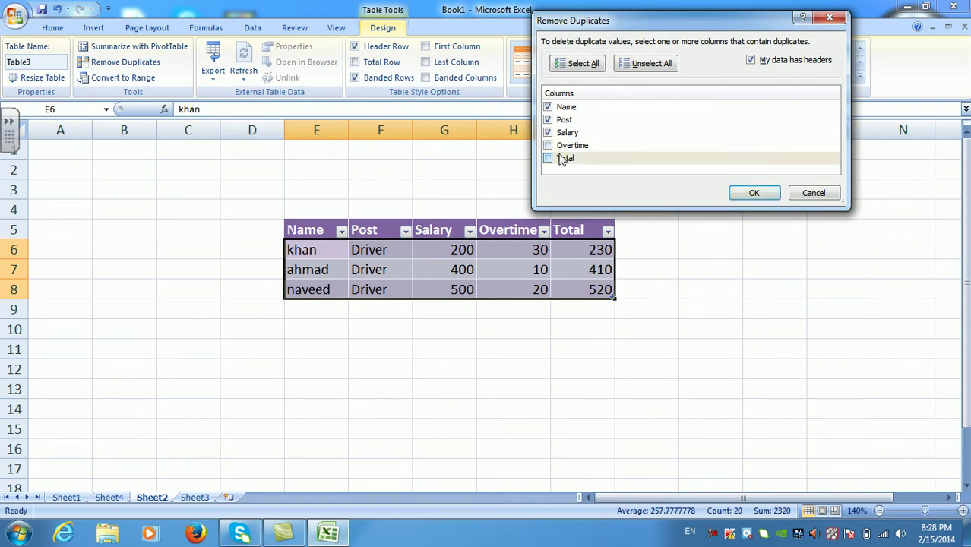
{"action": "left_click", "coordinate": [563, 134]}
{"action": "left_click", "coordinate": [563, 110]}
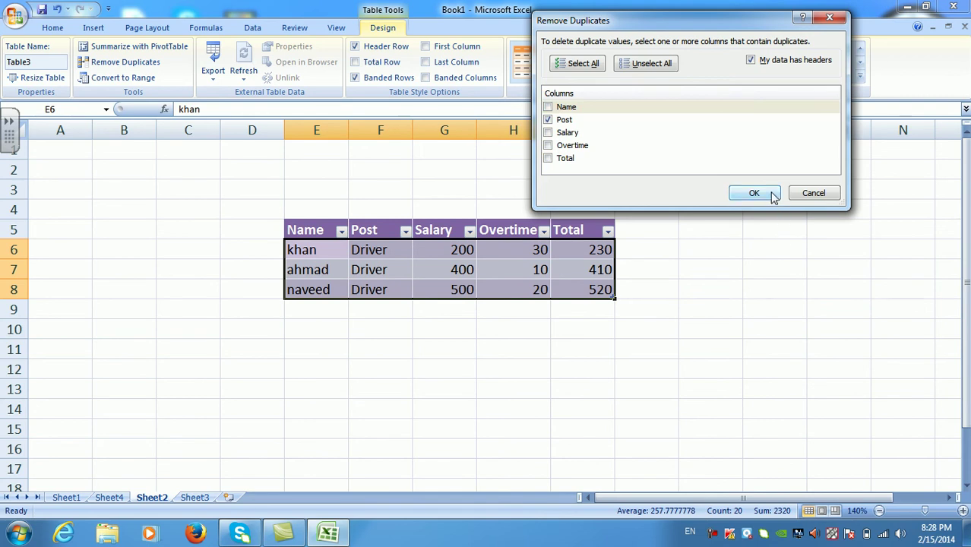
{"action": "left_click", "coordinate": [758, 193]}
{"action": "left_click_drag", "start_coordinate": [517, 251], "coordinate": [666, 139]}
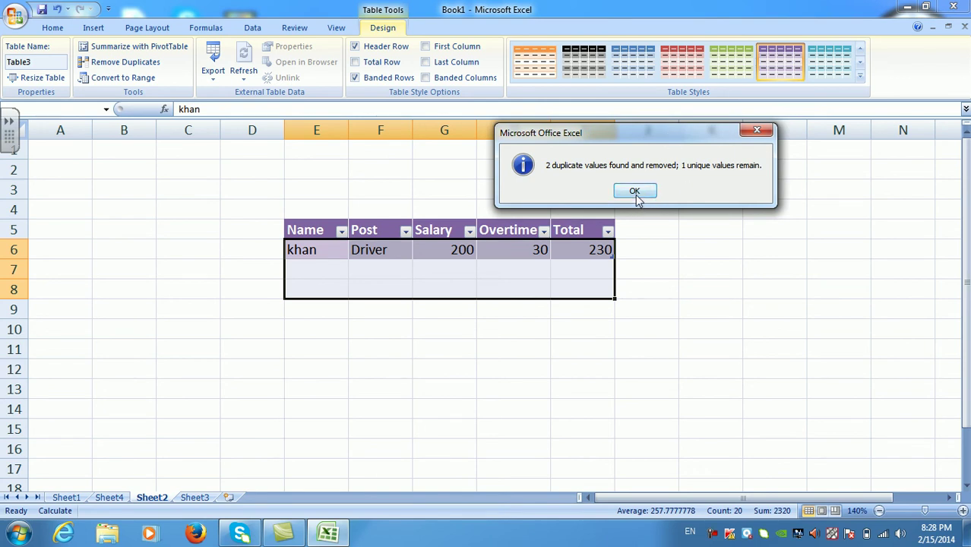
{"action": "left_click", "coordinate": [635, 191]}
{"action": "key", "text": "ctrl+z"}
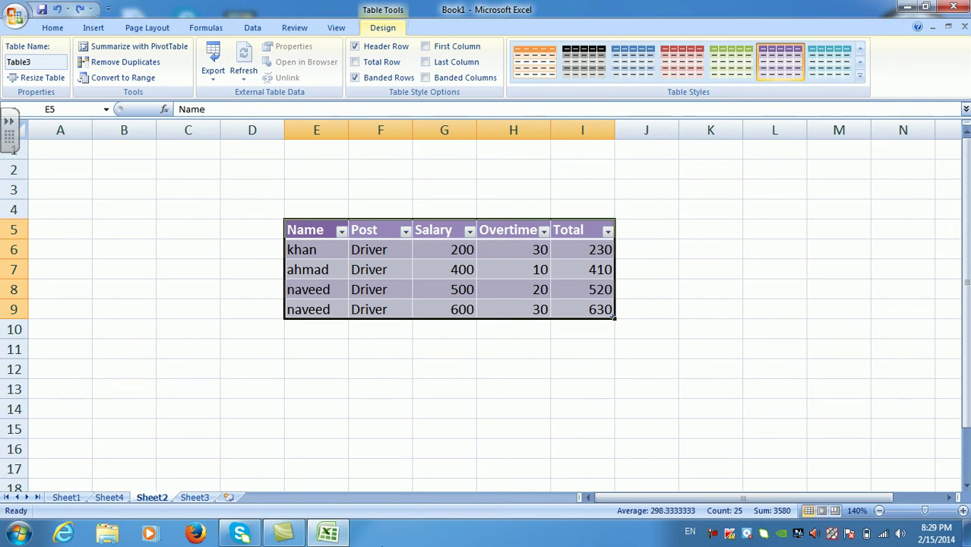
{"action": "left_click", "coordinate": [341, 231]}
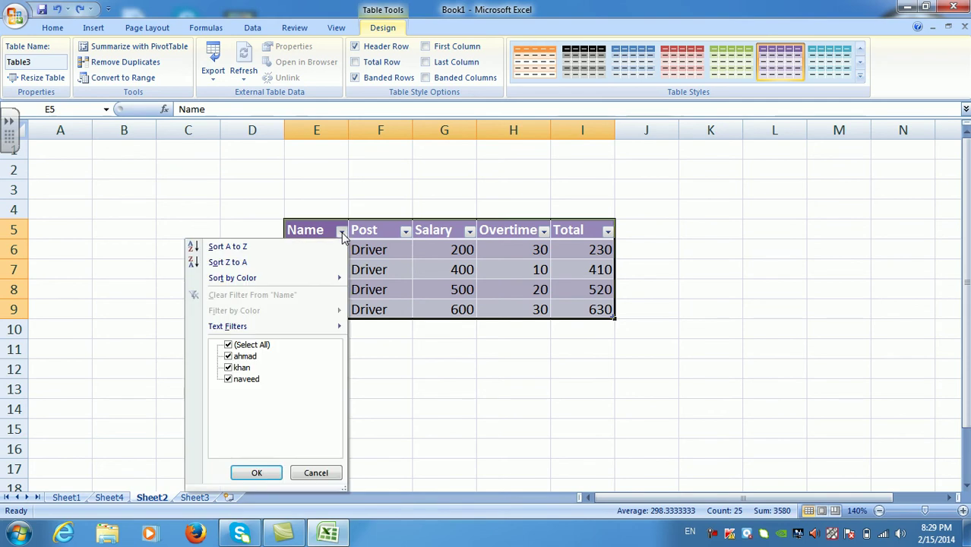
{"action": "left_click", "coordinate": [409, 230]}
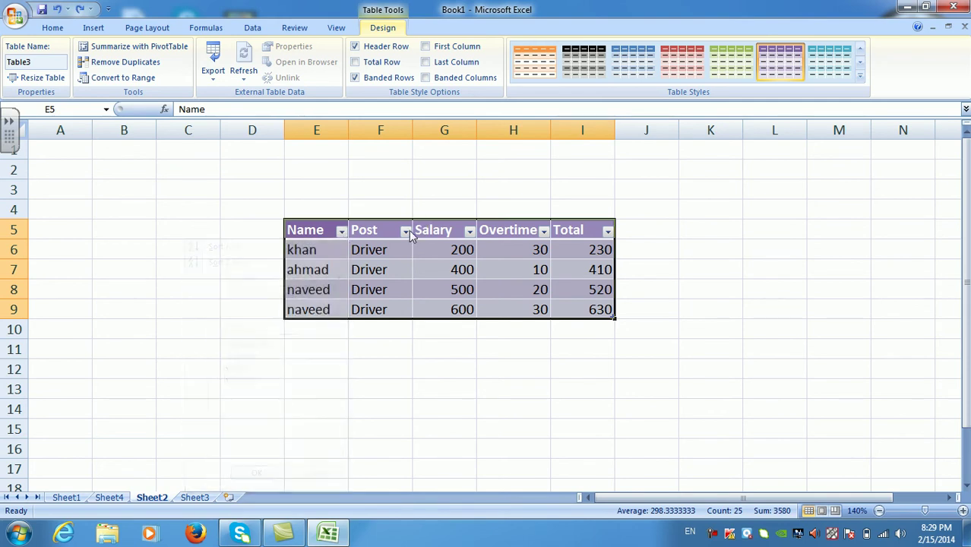
{"action": "left_click", "coordinate": [470, 232]}
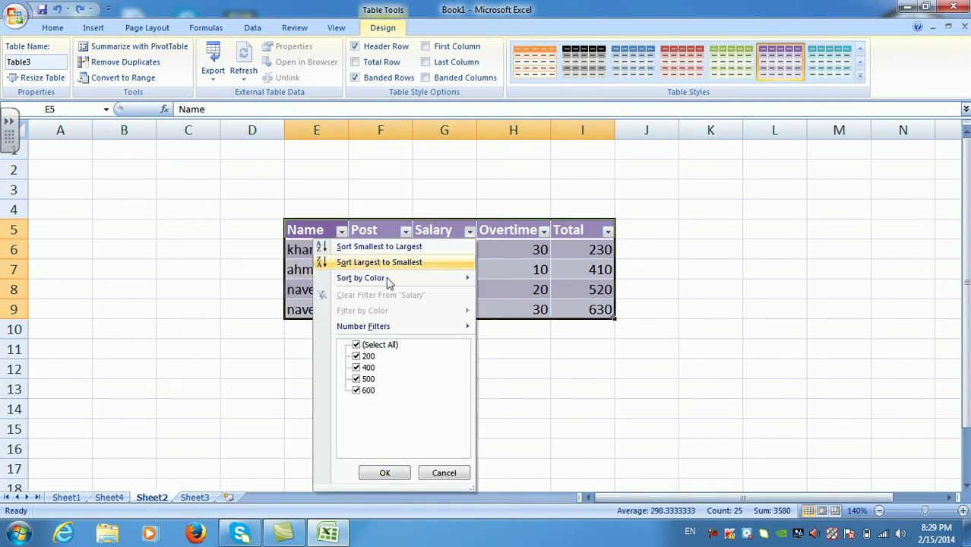
{"action": "left_click", "coordinate": [137, 79]}
{"action": "left_click", "coordinate": [459, 302]}
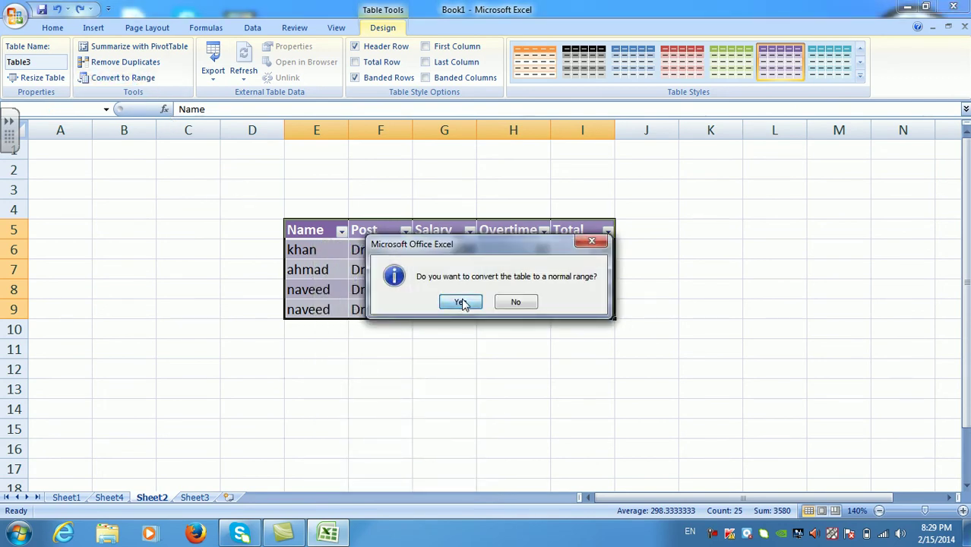
{"action": "left_click", "coordinate": [304, 236]}
{"action": "left_click", "coordinate": [364, 213]}
{"action": "left_click", "coordinate": [369, 227]}
{"action": "left_click", "coordinate": [445, 225]}
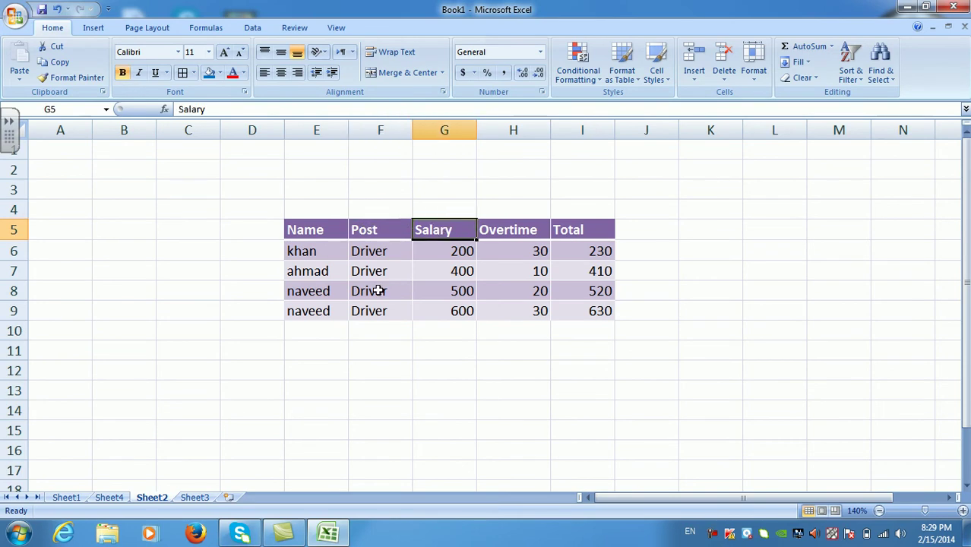
{"action": "key", "text": "ctrl+z"}
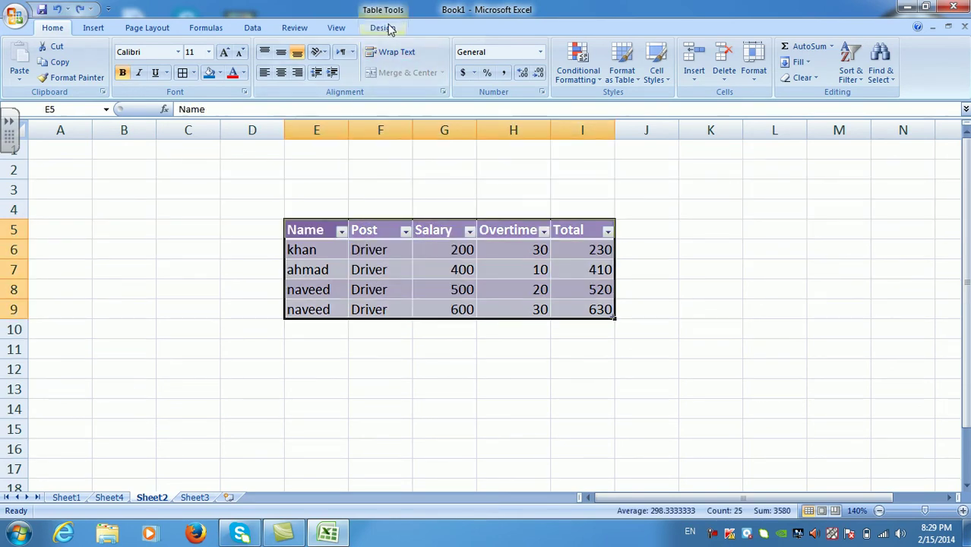
Step: View the salary table's Export options on Table Tools Design, closing them unused
{"action": "left_click", "coordinate": [382, 28]}
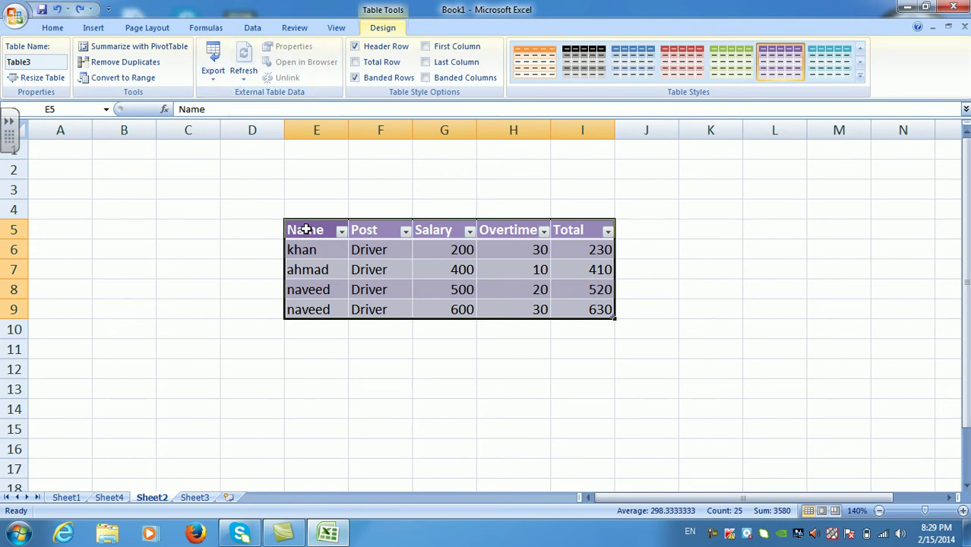
{"action": "left_click", "coordinate": [209, 89]}
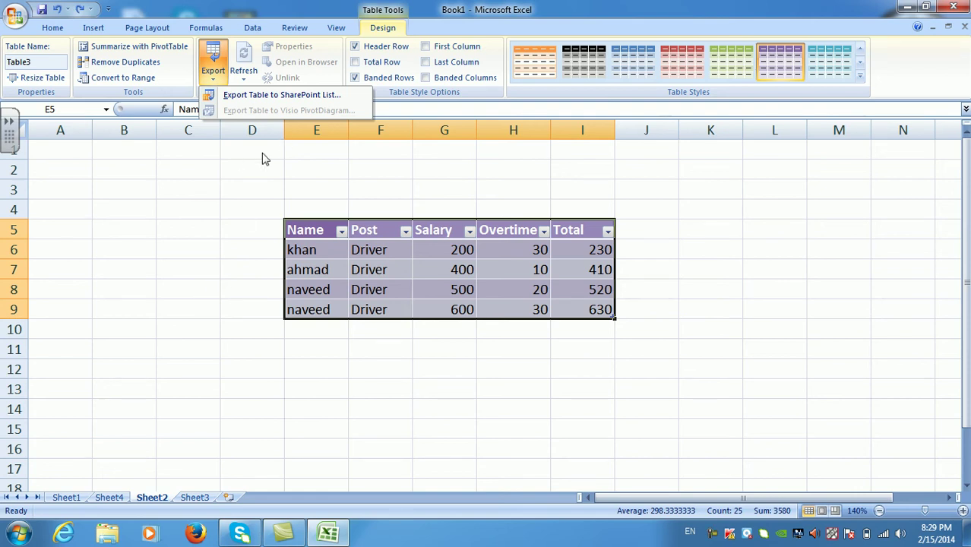
{"action": "left_click", "coordinate": [245, 176]}
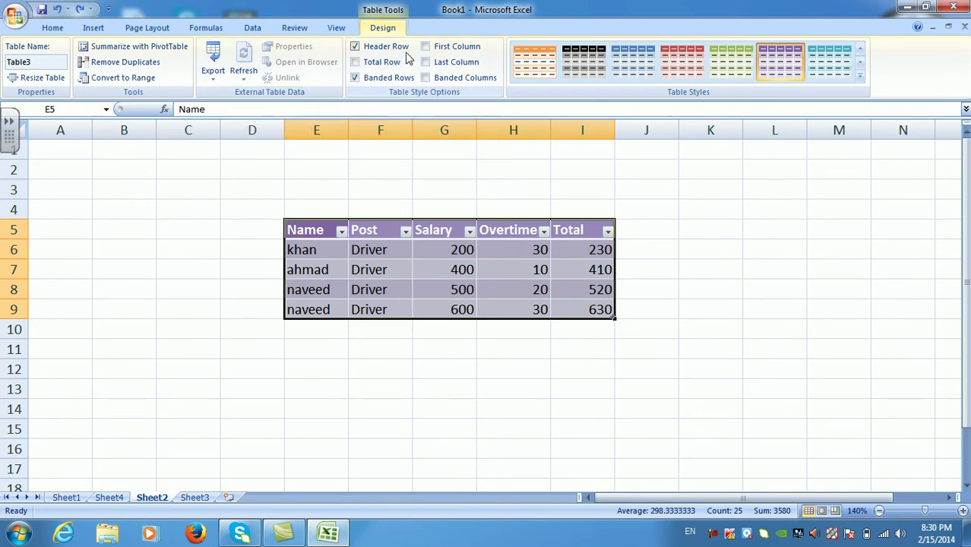
Step: Add a Total row to the table, keeping the header row and banded rows on
{"action": "left_click", "coordinate": [401, 49]}
{"action": "left_click", "coordinate": [400, 50]}
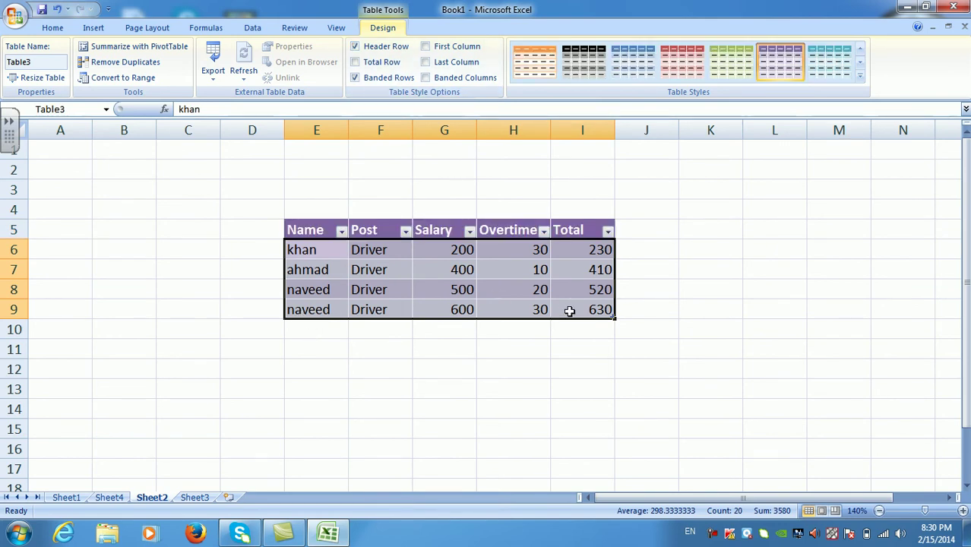
{"action": "left_click", "coordinate": [381, 64]}
{"action": "left_click", "coordinate": [381, 64]}
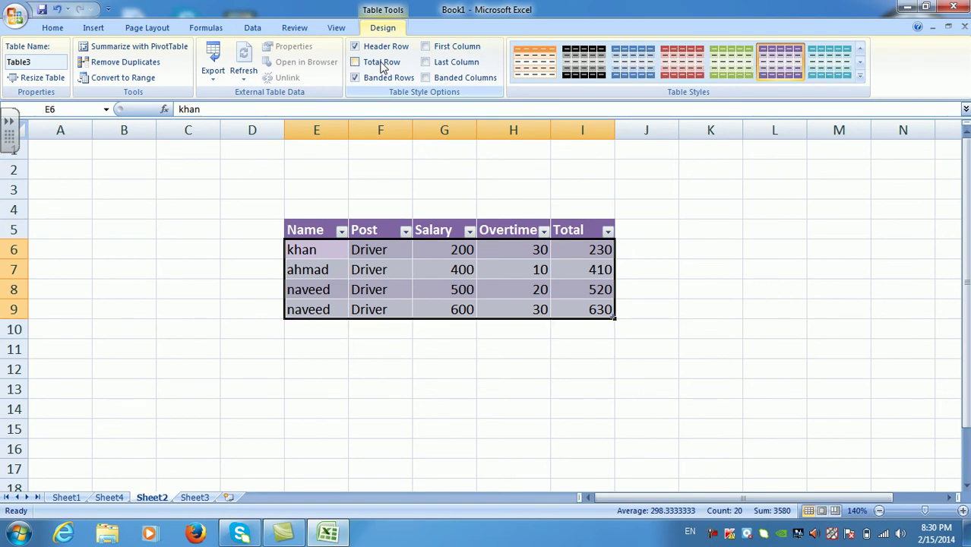
{"action": "left_click", "coordinate": [382, 64]}
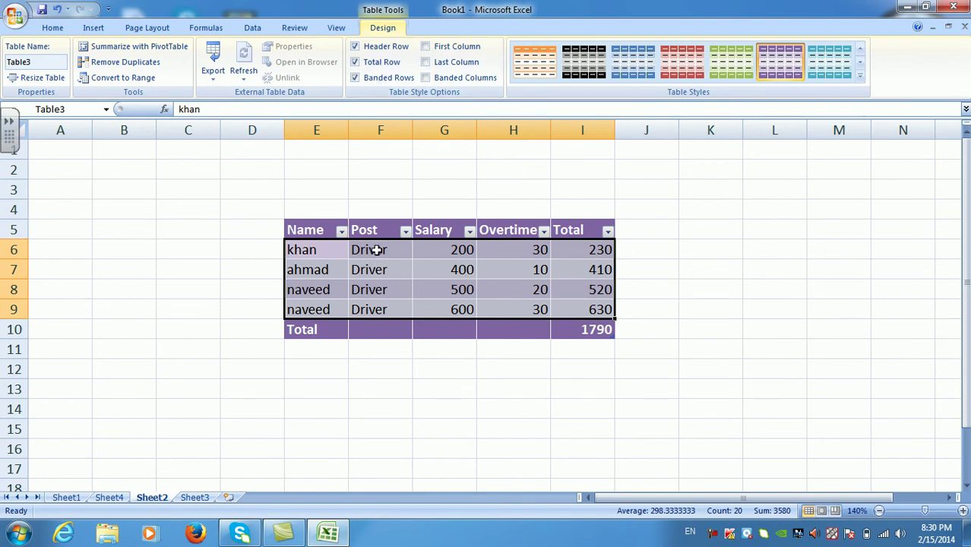
{"action": "left_click", "coordinate": [363, 79]}
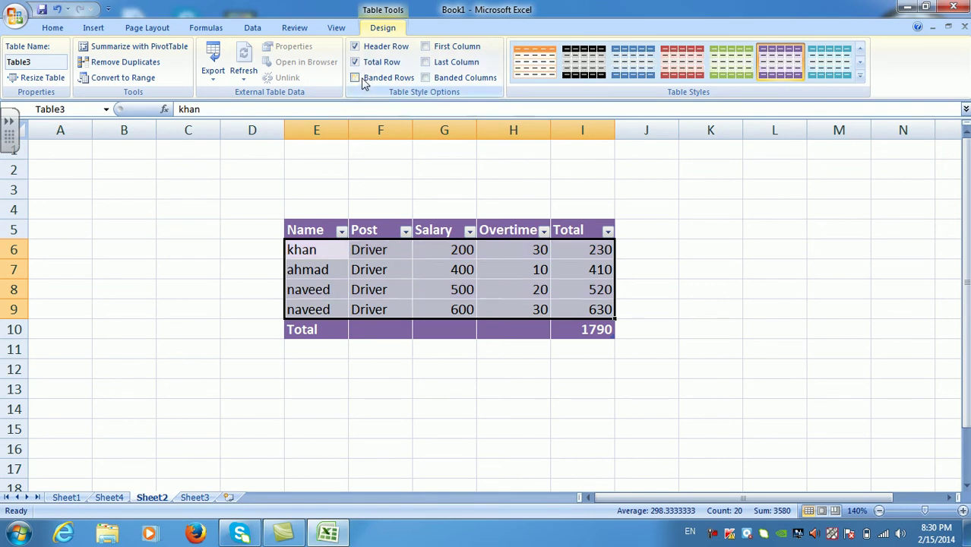
{"action": "left_click", "coordinate": [364, 79]}
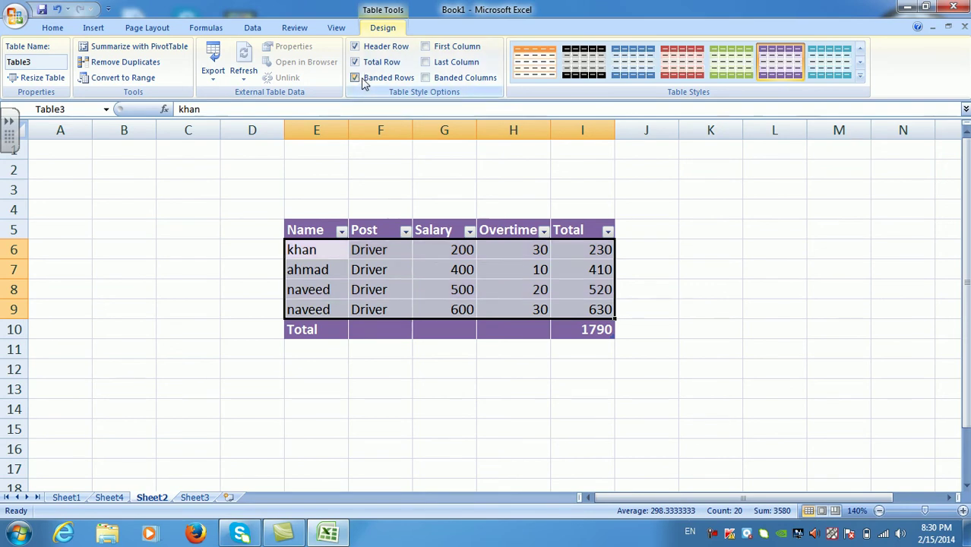
Step: Emphasize the first and last columns, band the columns, and apply the black table style
{"action": "left_click", "coordinate": [447, 49]}
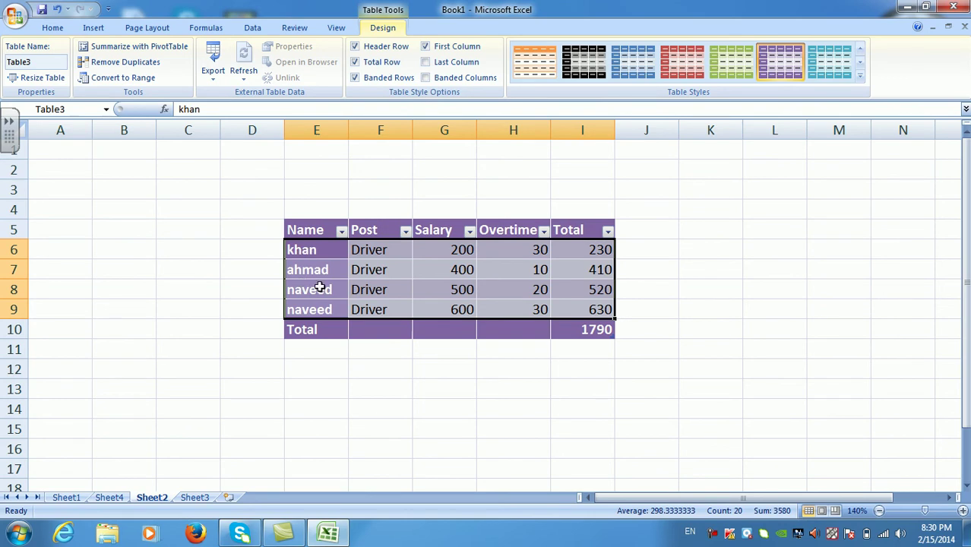
{"action": "left_click", "coordinate": [433, 64]}
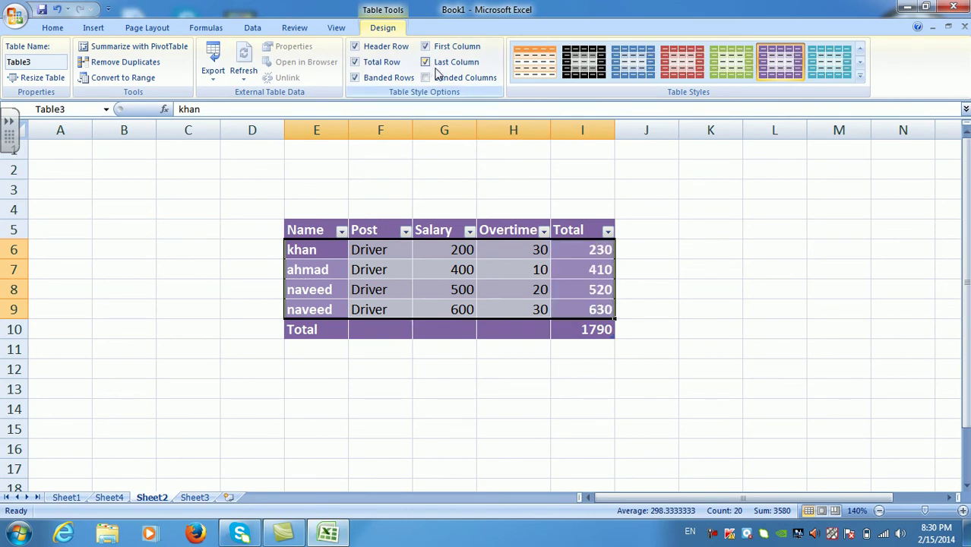
{"action": "left_click", "coordinate": [440, 79]}
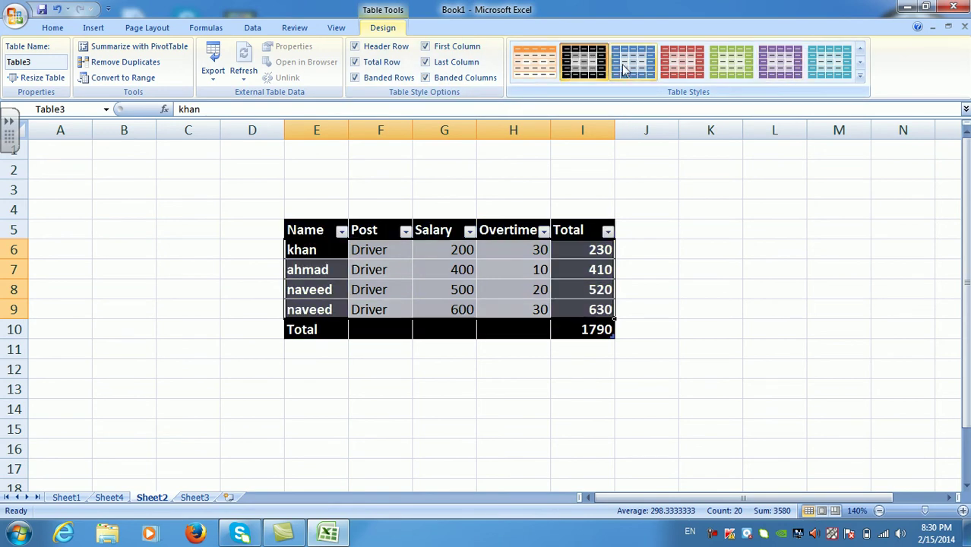
{"action": "left_click", "coordinate": [675, 70]}
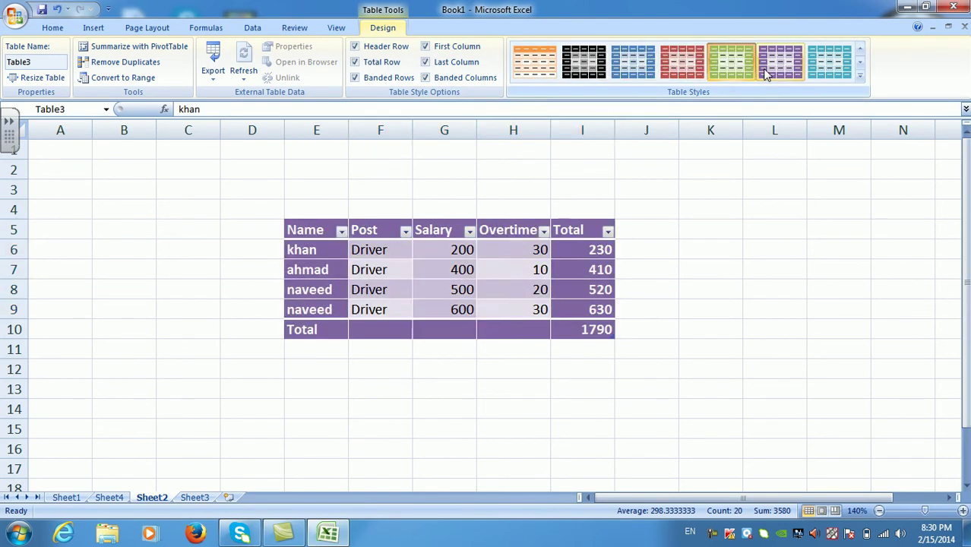
{"action": "left_click", "coordinate": [535, 63]}
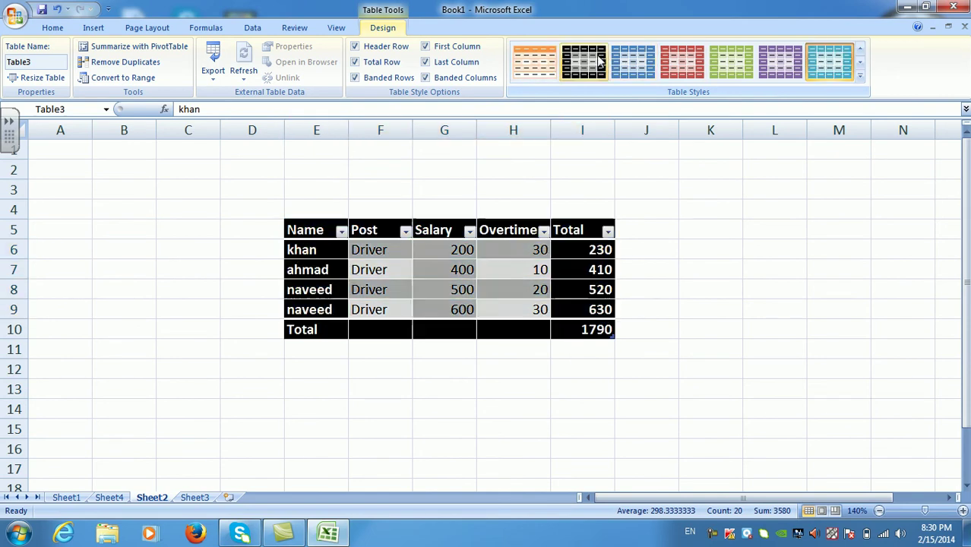
{"action": "left_click", "coordinate": [584, 62]}
Step: From the Format as Table gallery, start a New Table Quick Style
{"action": "left_click", "coordinate": [677, 451]}
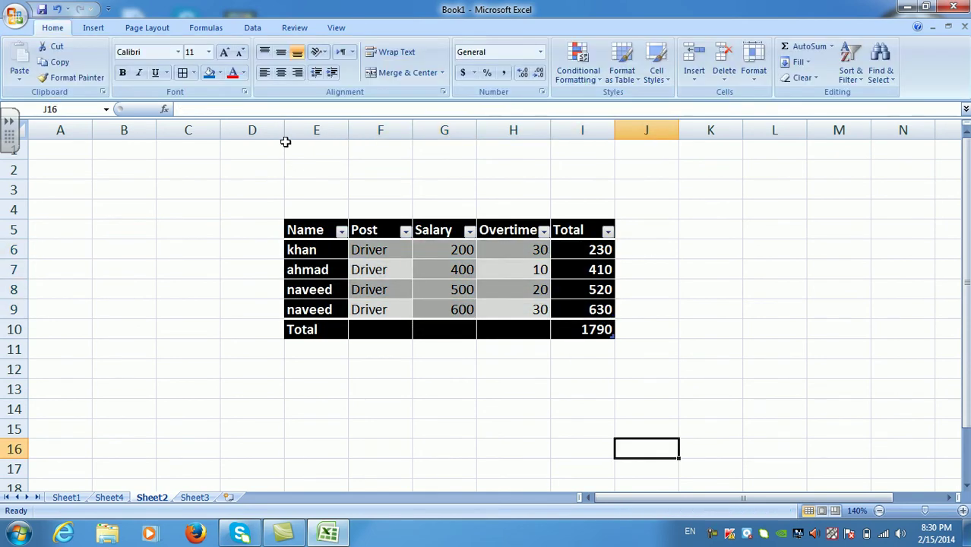
{"action": "left_click", "coordinate": [82, 30]}
{"action": "left_click", "coordinate": [65, 30]}
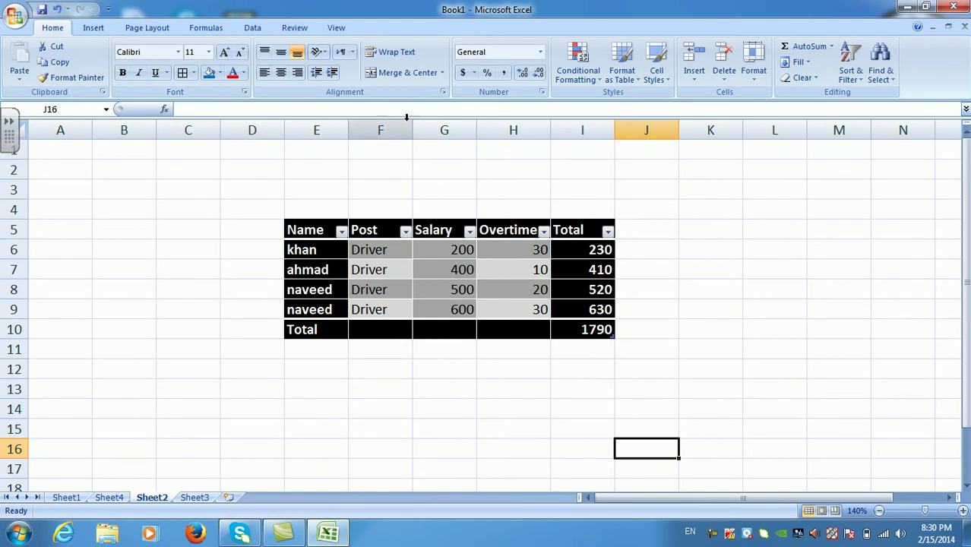
{"action": "left_click", "coordinate": [621, 76]}
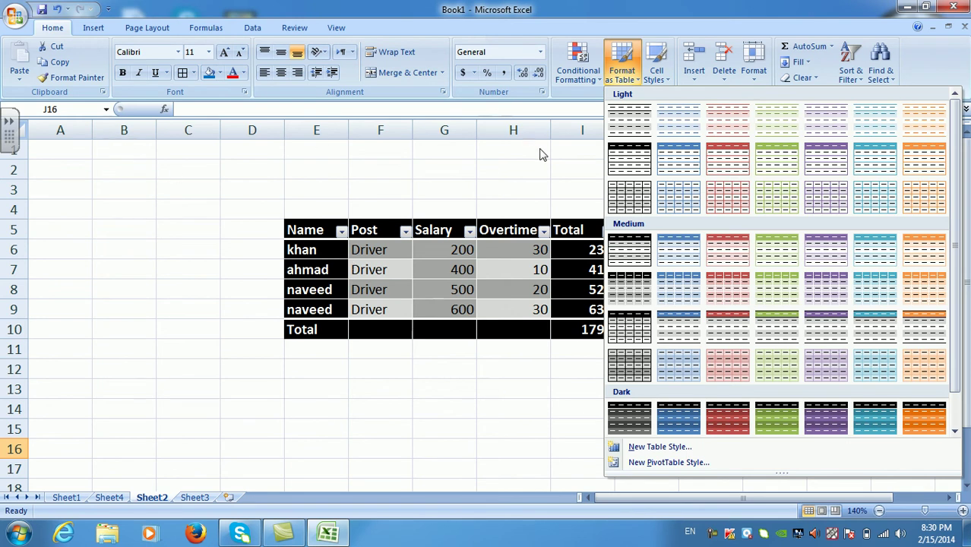
{"action": "left_click", "coordinate": [613, 80]}
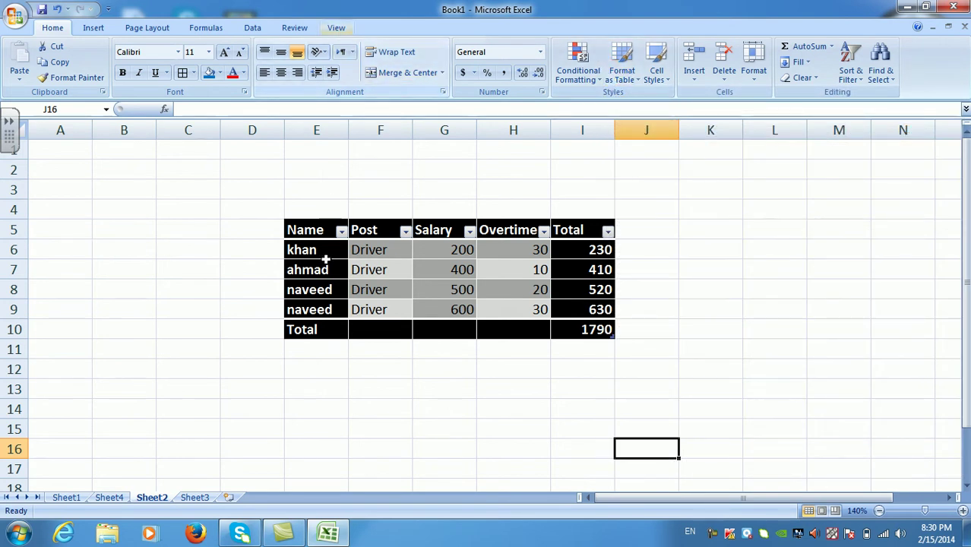
{"action": "left_click", "coordinate": [303, 230]}
{"action": "left_click", "coordinate": [382, 28]}
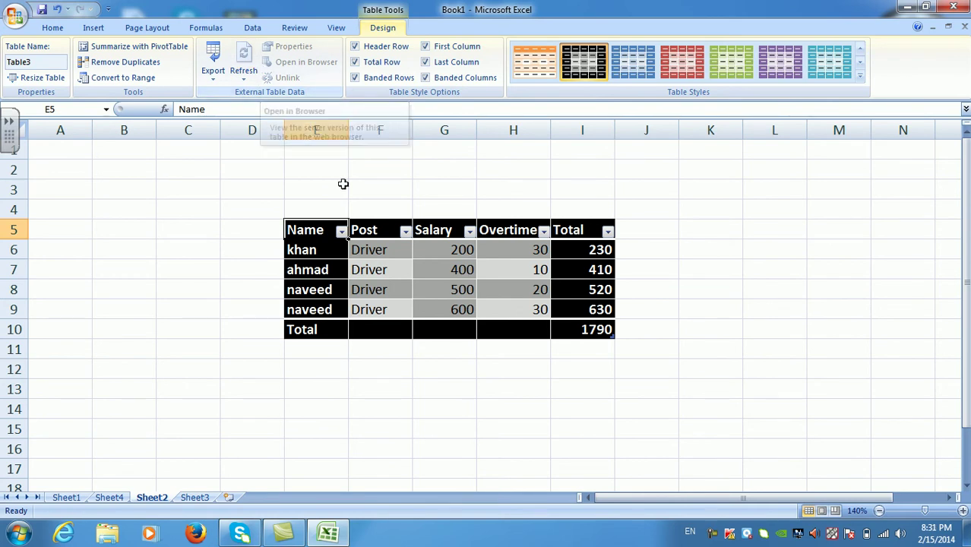
{"action": "left_click", "coordinate": [63, 28]}
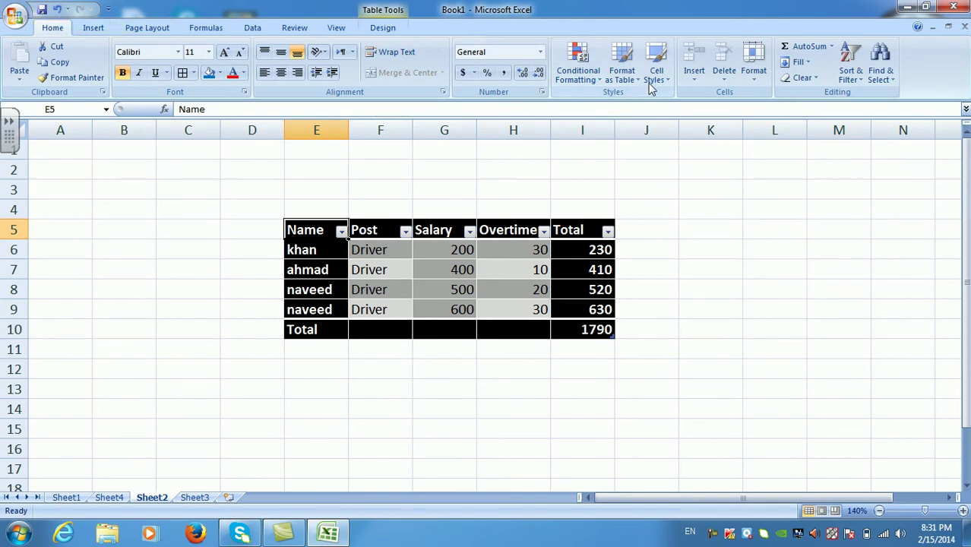
{"action": "left_click", "coordinate": [622, 74]}
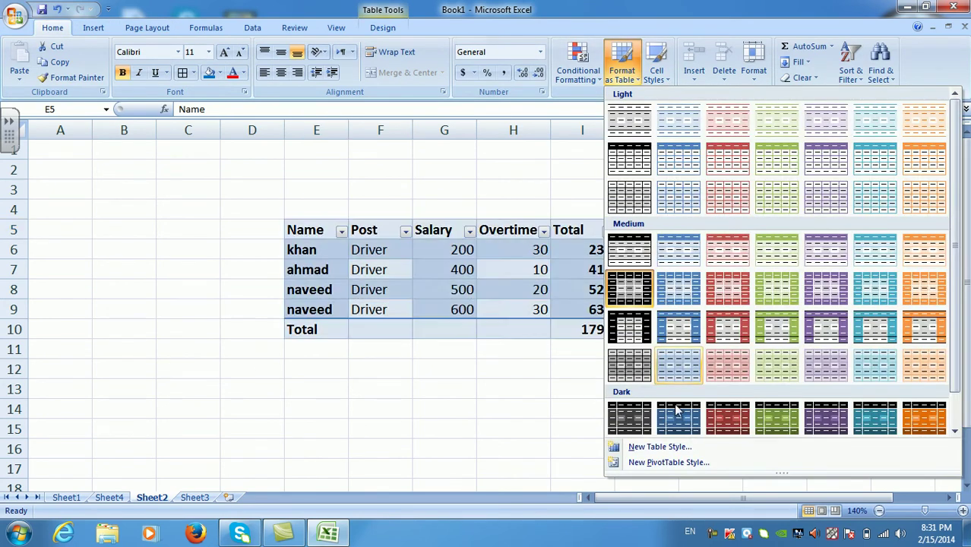
{"action": "left_click", "coordinate": [659, 448]}
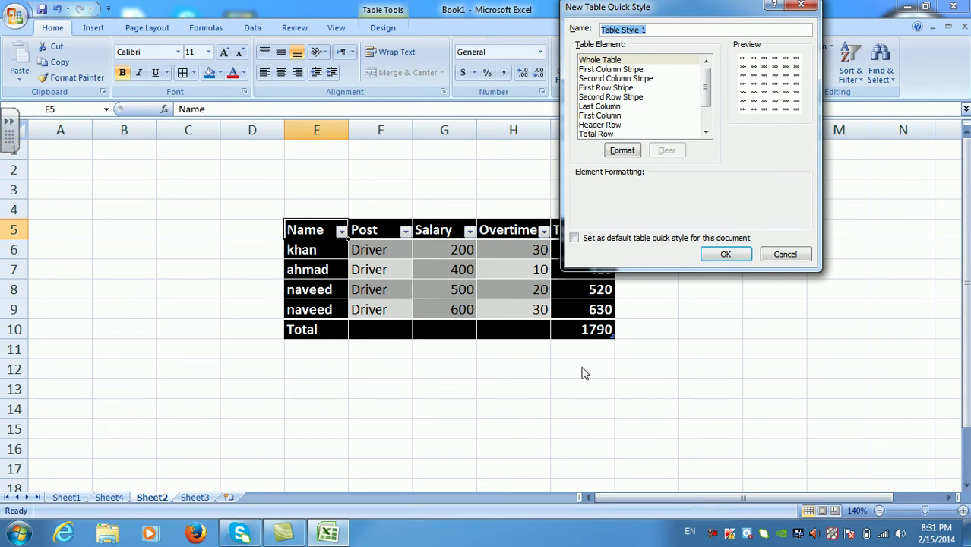
Step: Give the Whole Table element italic, dark blue, struck-through text
{"action": "left_click", "coordinate": [622, 61]}
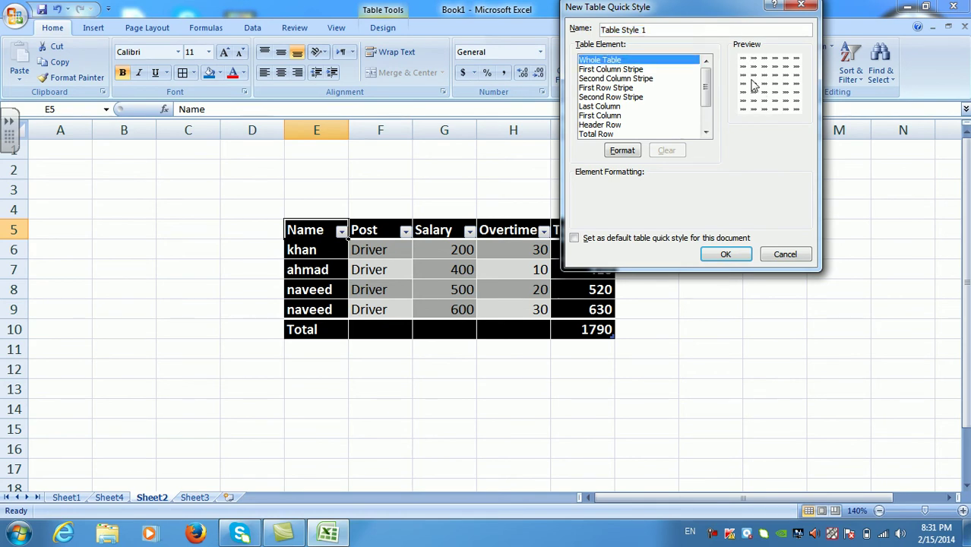
{"action": "left_click", "coordinate": [623, 152]}
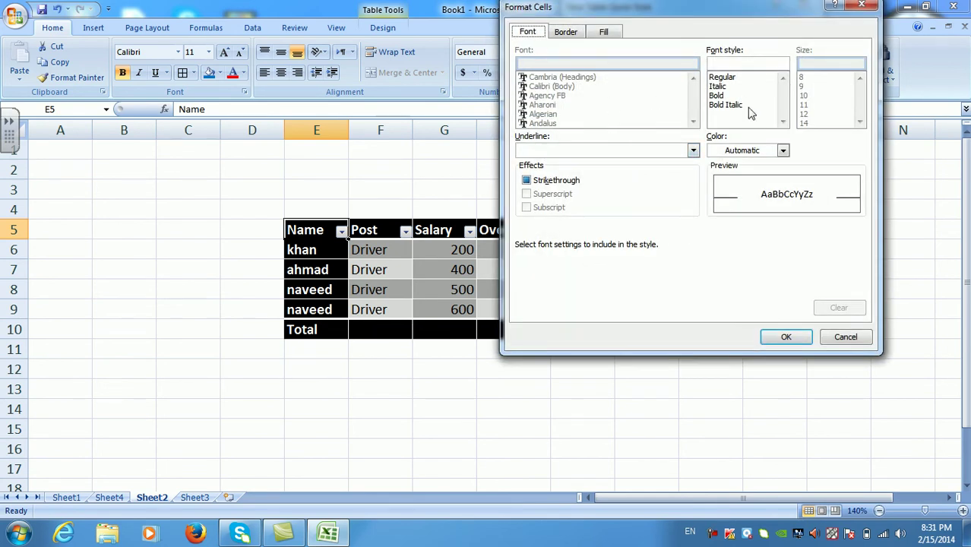
{"action": "left_click", "coordinate": [721, 87]}
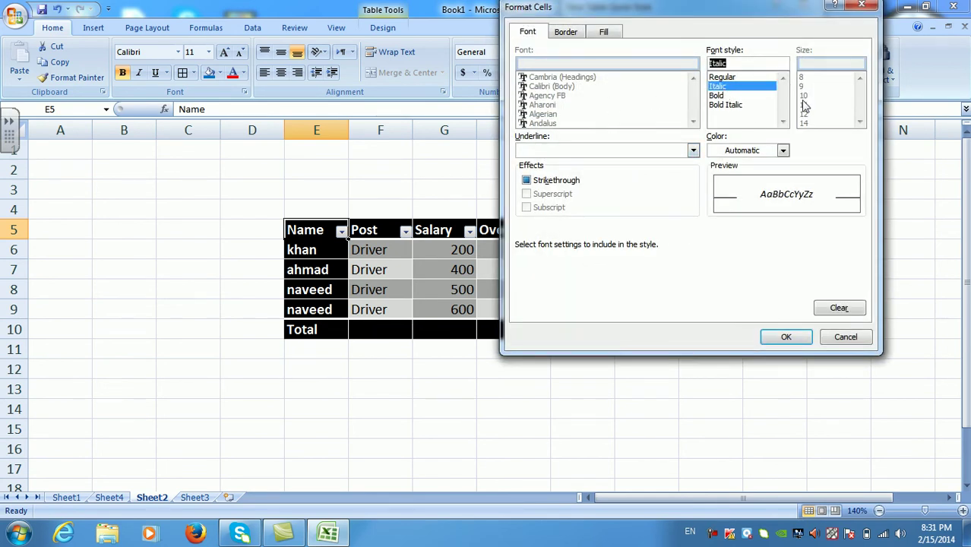
{"action": "left_click", "coordinate": [783, 151]}
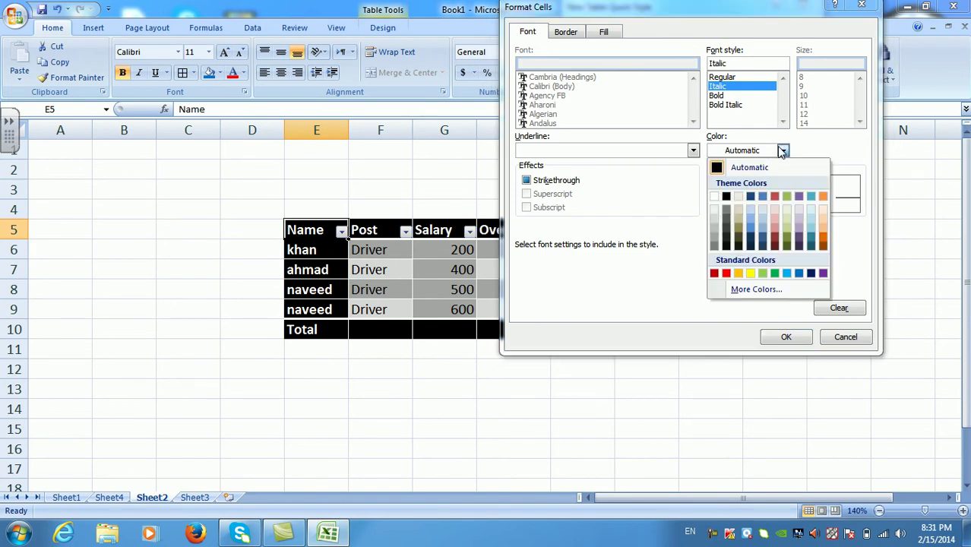
{"action": "left_click", "coordinate": [751, 247]}
{"action": "left_click", "coordinate": [575, 184]}
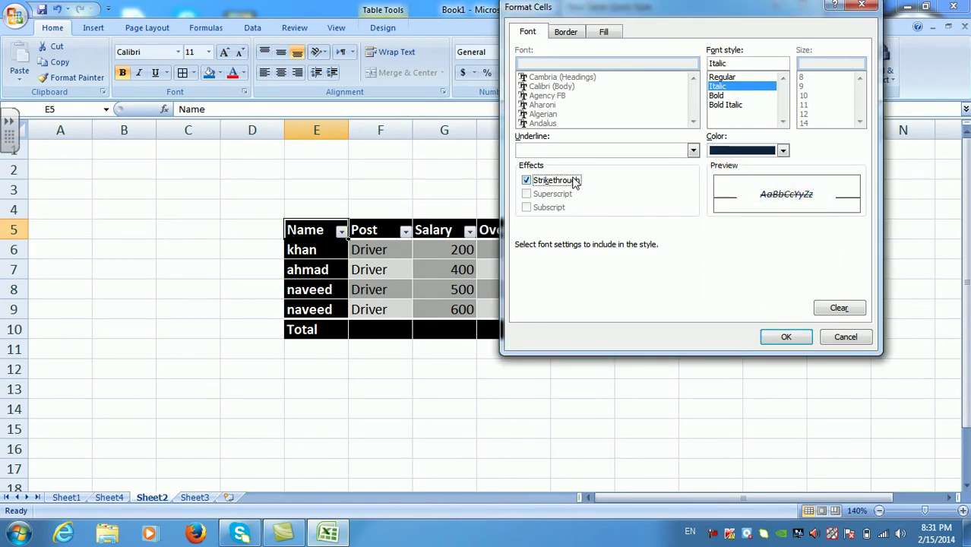
Step: Add an outline border and a diagonal-down gradient fill, then save Table Style 1
{"action": "left_click", "coordinate": [562, 35]}
{"action": "left_click", "coordinate": [707, 80]}
{"action": "left_click", "coordinate": [605, 33]}
{"action": "left_click", "coordinate": [582, 152]}
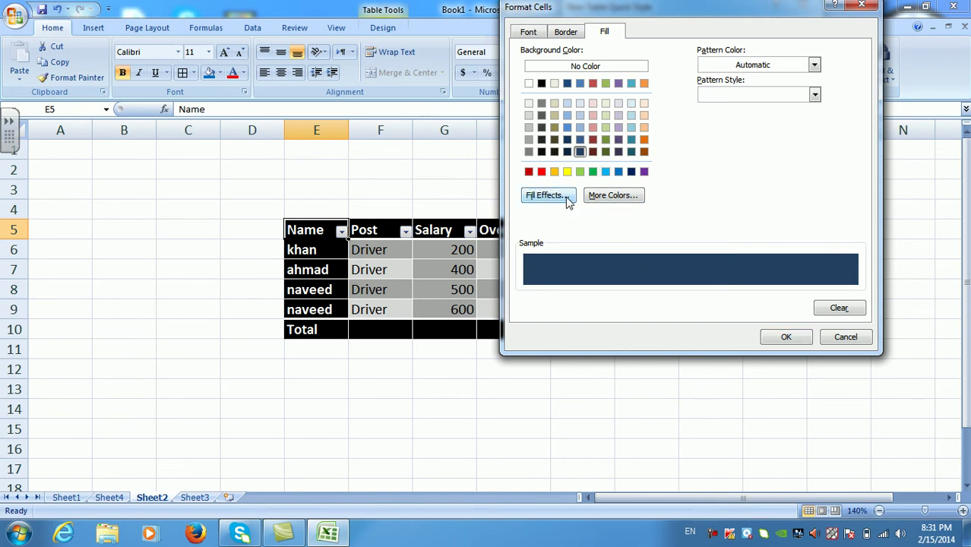
{"action": "left_click", "coordinate": [563, 199]}
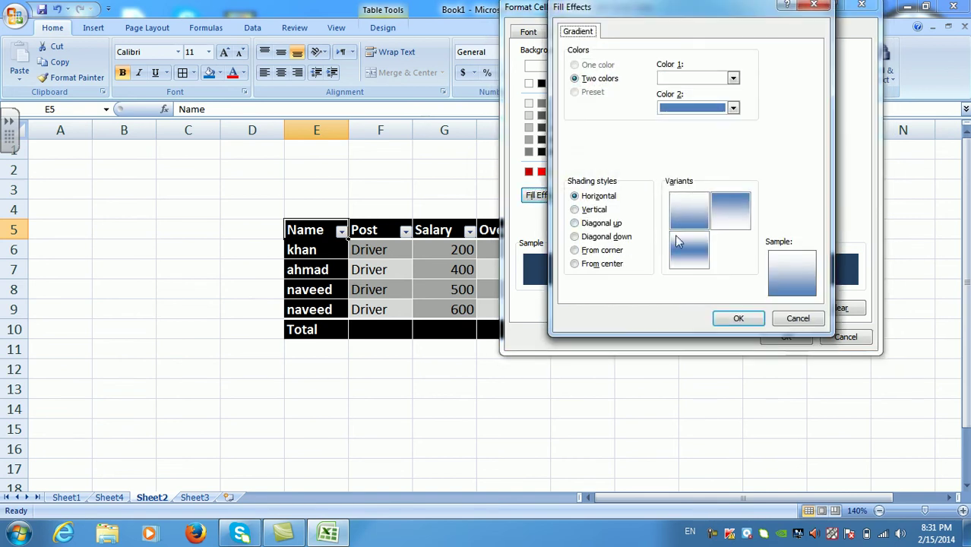
{"action": "left_click", "coordinate": [601, 239]}
{"action": "left_click", "coordinate": [738, 318]}
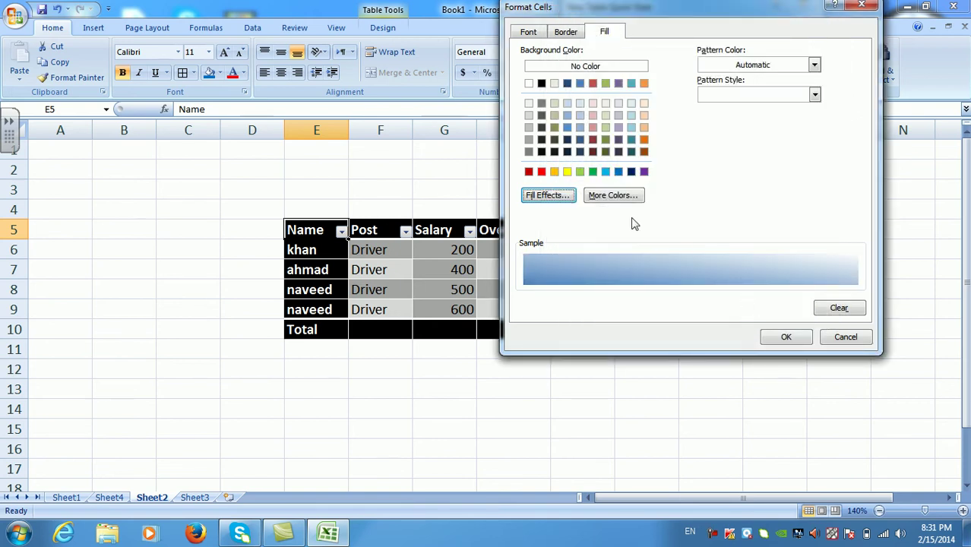
{"action": "left_click", "coordinate": [778, 336]}
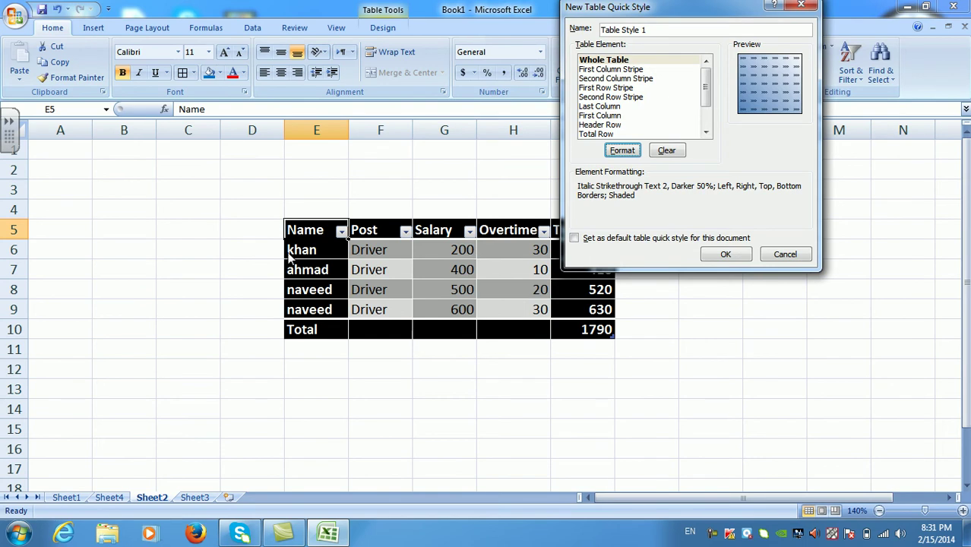
{"action": "left_click", "coordinate": [725, 256]}
Step: Select the table E5:I10 and start a second quick style on its Whole Table element
{"action": "left_click_drag", "start_coordinate": [304, 230], "coordinate": [566, 326]}
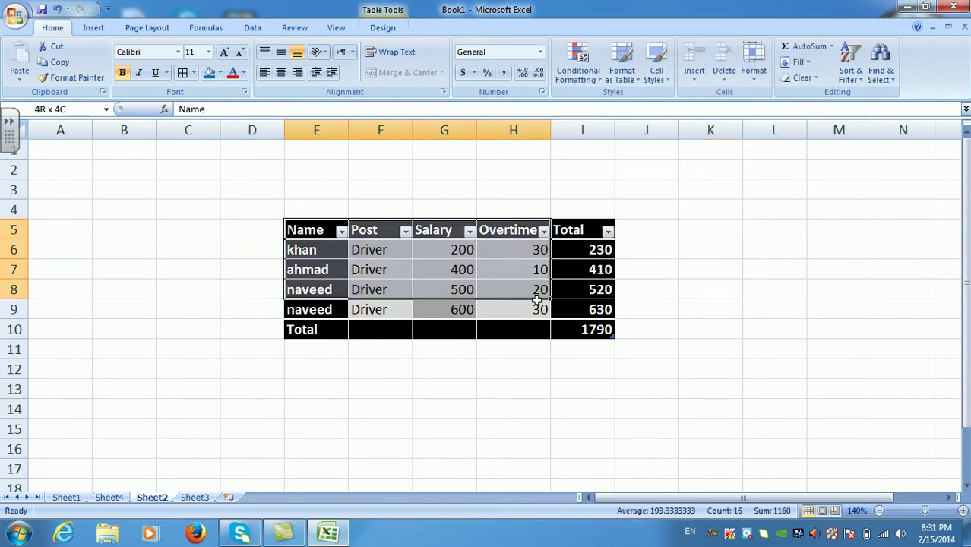
{"action": "left_click", "coordinate": [622, 60]}
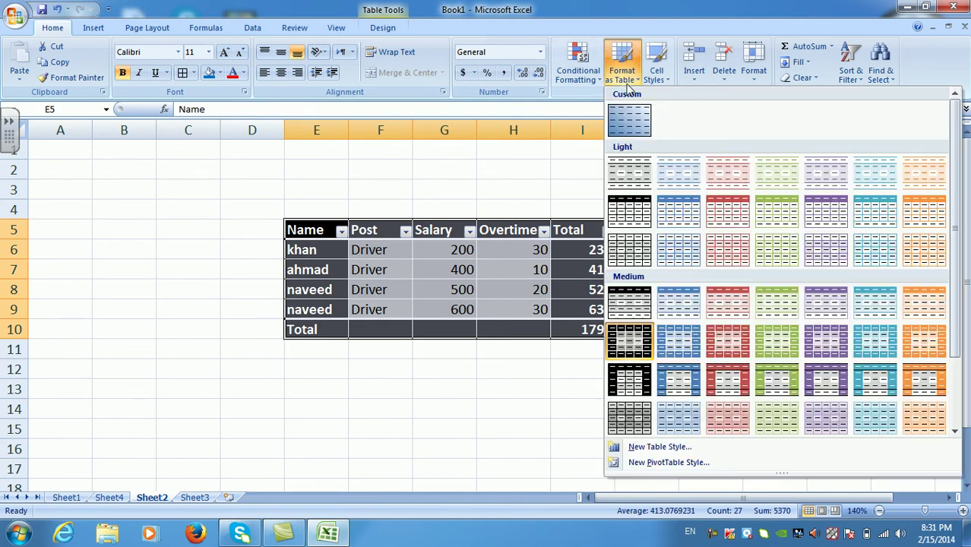
{"action": "left_click", "coordinate": [660, 448]}
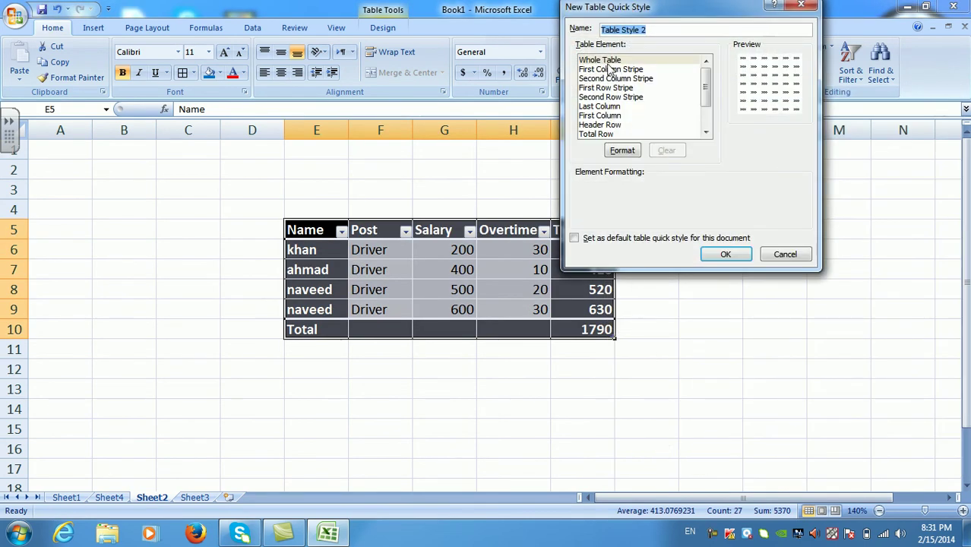
{"action": "left_click", "coordinate": [608, 61]}
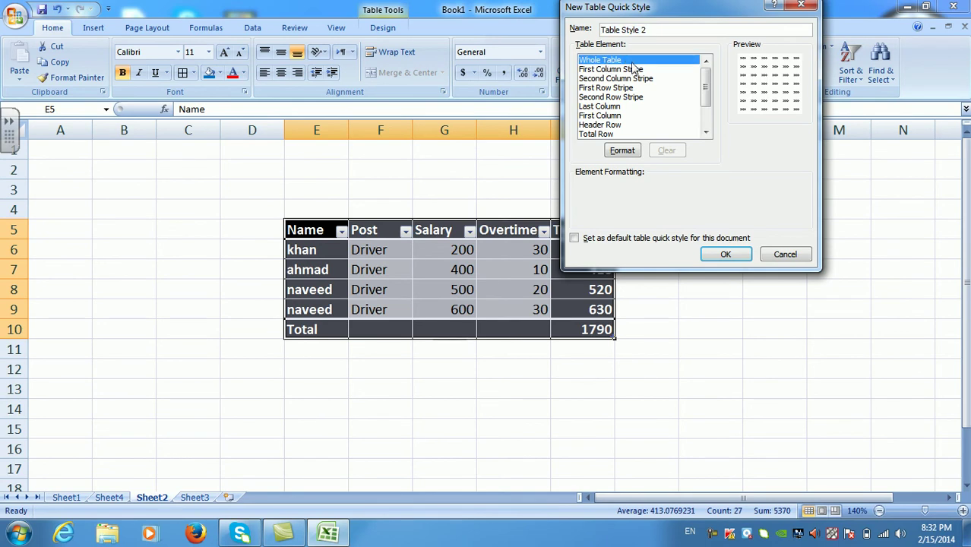
{"action": "left_click", "coordinate": [626, 70]}
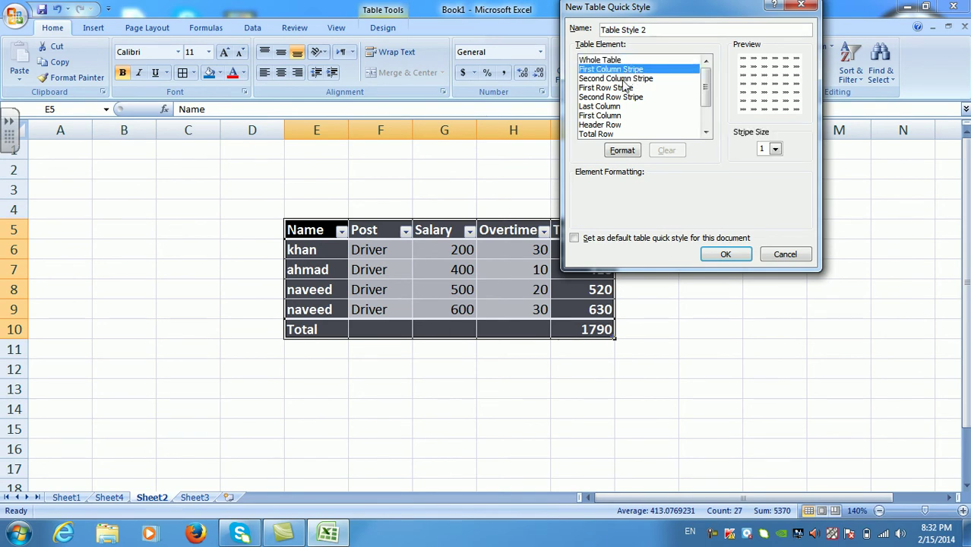
{"action": "left_click", "coordinate": [624, 78]}
{"action": "left_click", "coordinate": [617, 87]}
{"action": "left_click", "coordinate": [612, 107]}
{"action": "left_click", "coordinate": [606, 134]}
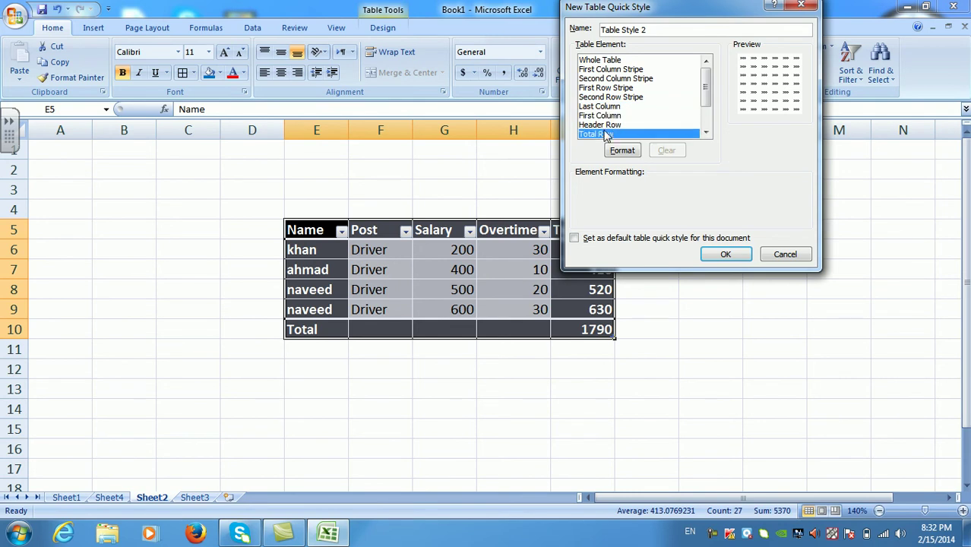
{"action": "left_click", "coordinate": [616, 61]}
Step: Fill the whole table with a two-colour horizontal blue gradient and save Table Style 2
{"action": "left_click", "coordinate": [625, 151]}
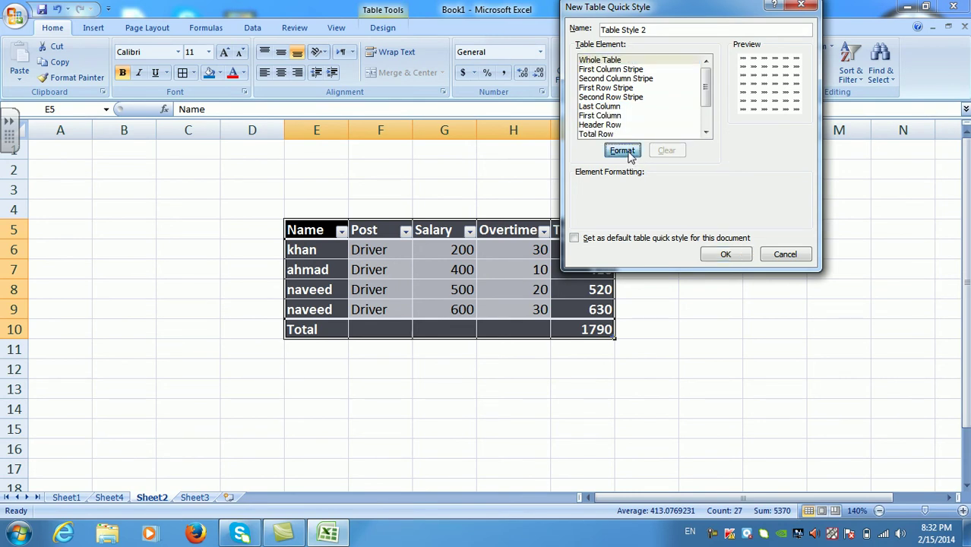
{"action": "left_click", "coordinate": [631, 172]}
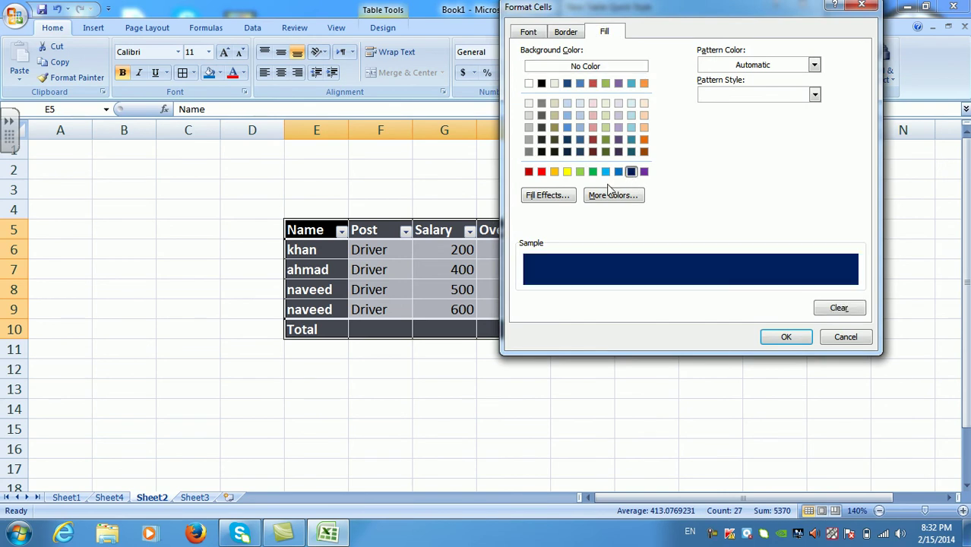
{"action": "left_click", "coordinate": [563, 196]}
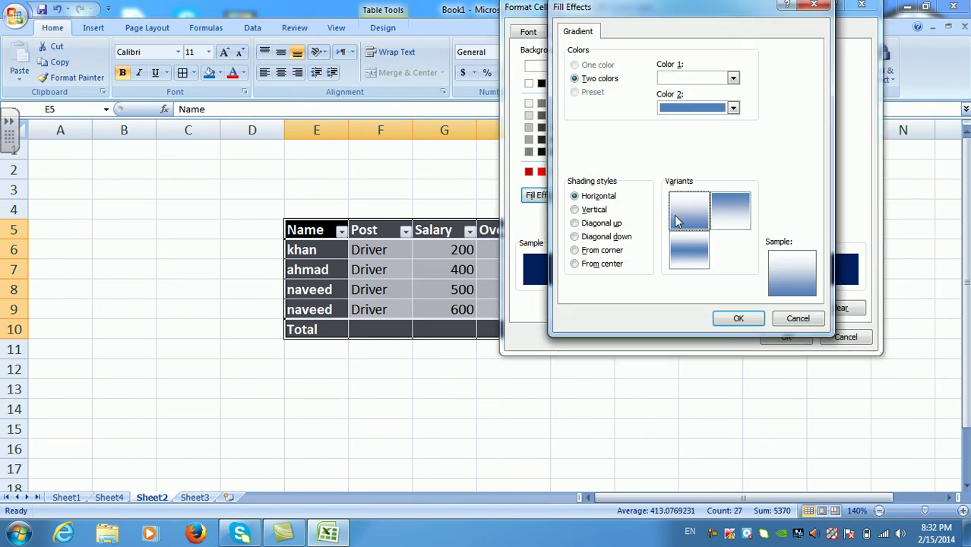
{"action": "left_click", "coordinate": [739, 318]}
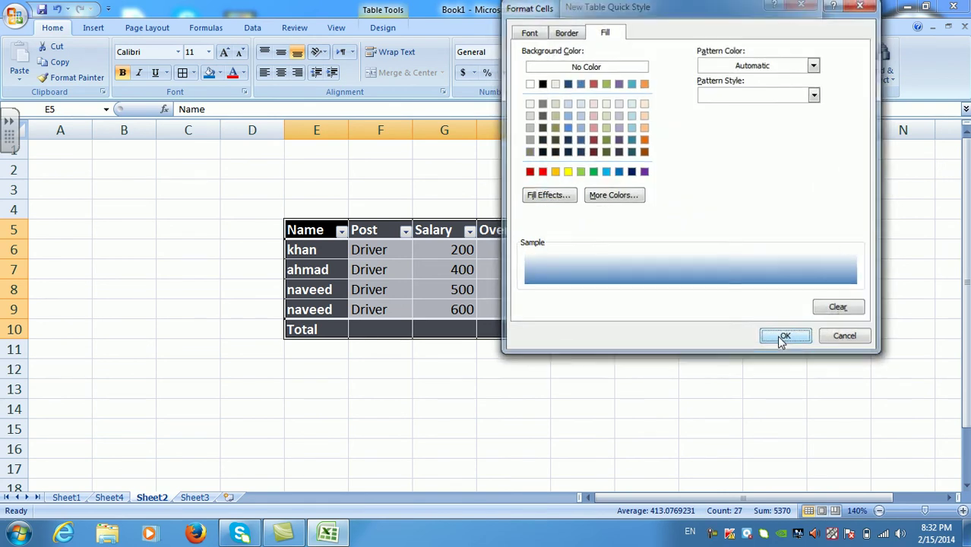
{"action": "left_click", "coordinate": [783, 339]}
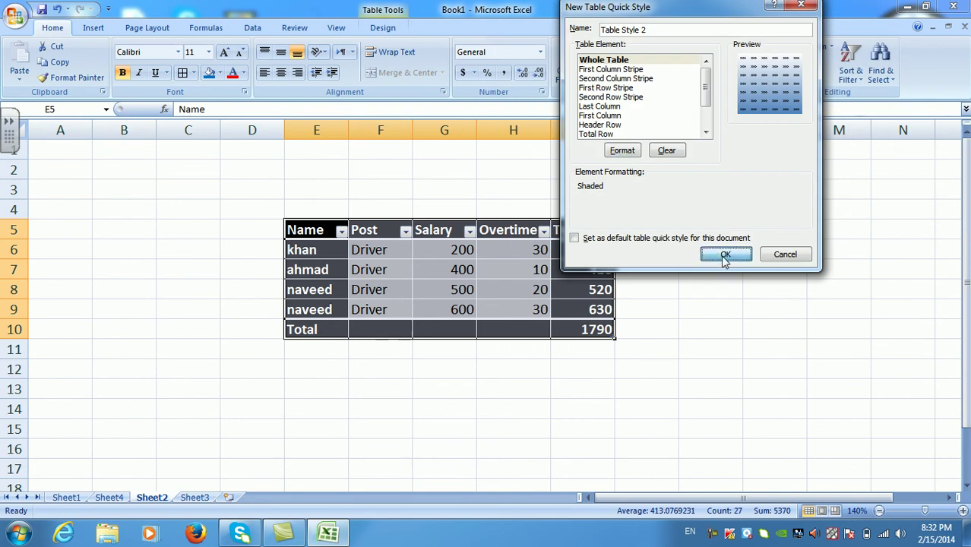
{"action": "left_click", "coordinate": [724, 254]}
{"action": "left_click", "coordinate": [692, 258]}
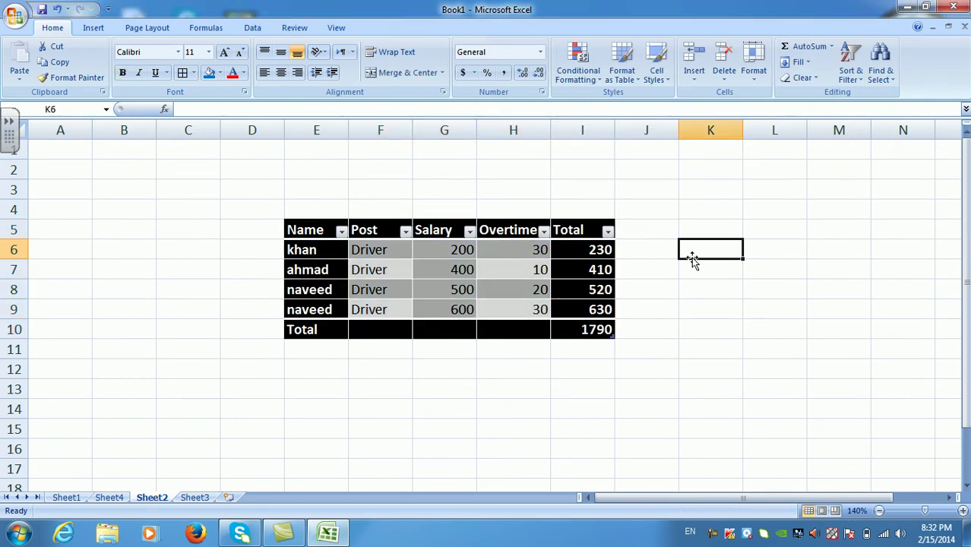
Step: Apply the custom quick style to the salary table, giving blue gradient with italic struck-through text
{"action": "key", "text": "ctrl+z"}
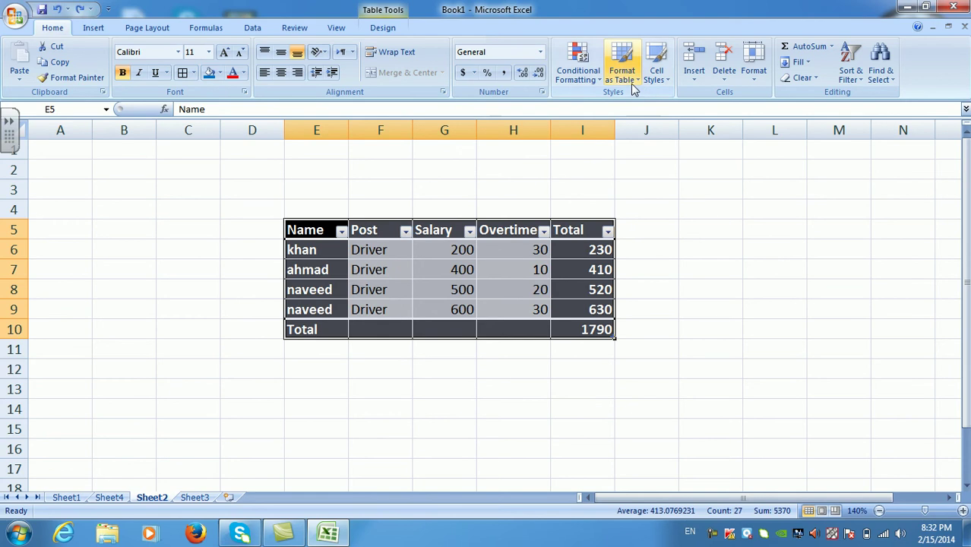
{"action": "left_click", "coordinate": [629, 80]}
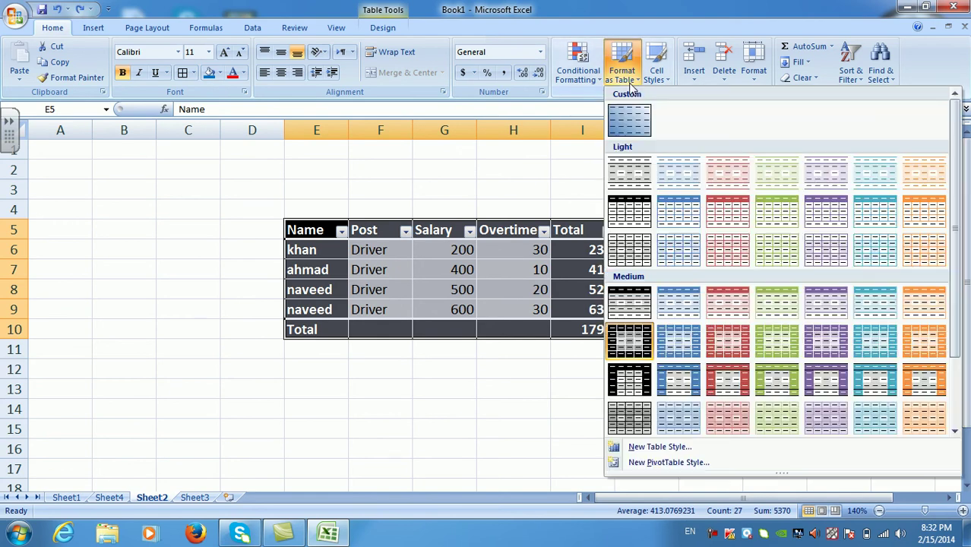
{"action": "left_click", "coordinate": [629, 123]}
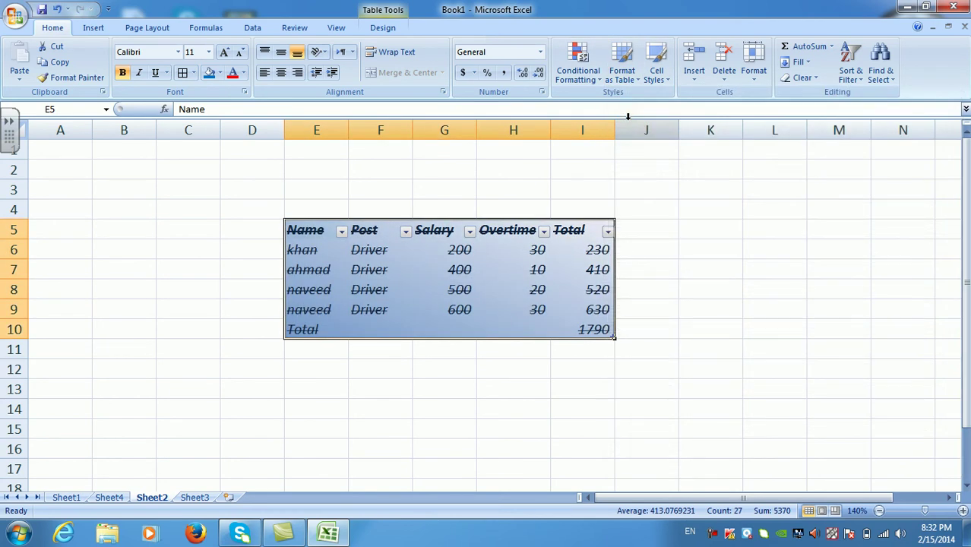
{"action": "left_click", "coordinate": [631, 80]}
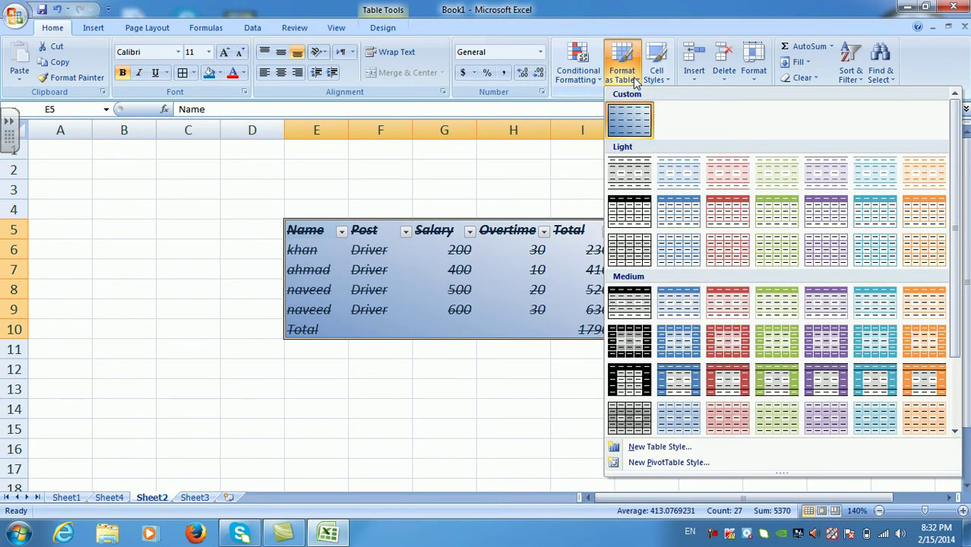
{"action": "left_click", "coordinate": [561, 178]}
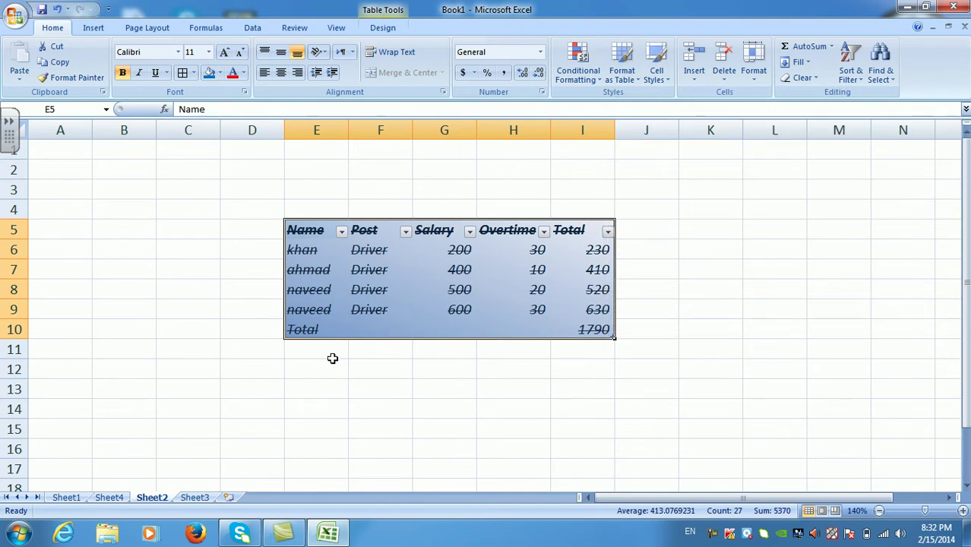
{"action": "left_click", "coordinate": [631, 80]}
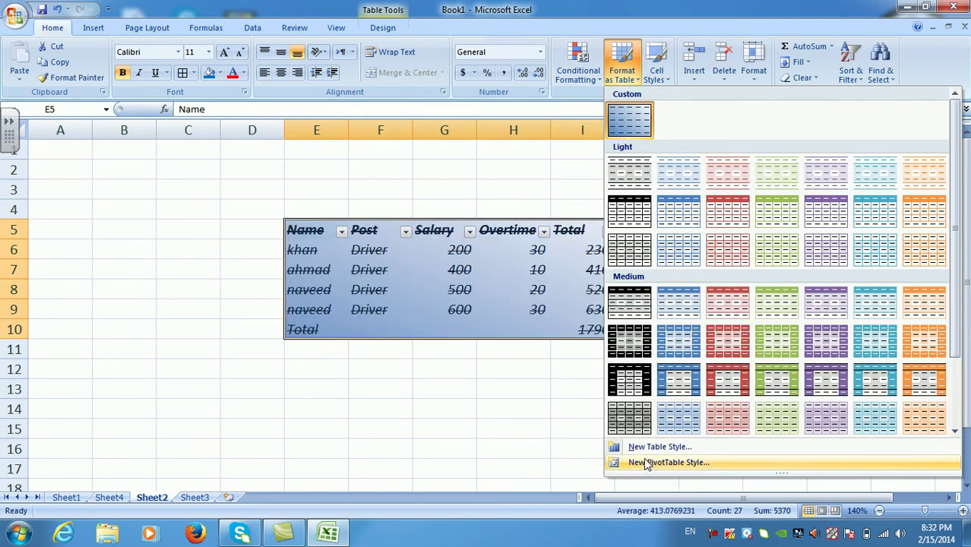
{"action": "left_click", "coordinate": [375, 27]}
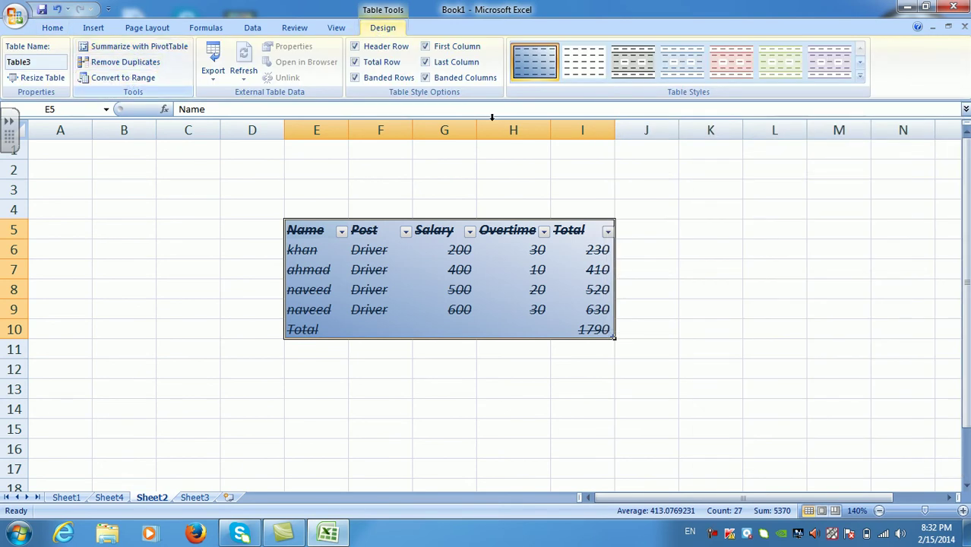
{"action": "left_click", "coordinate": [288, 219]}
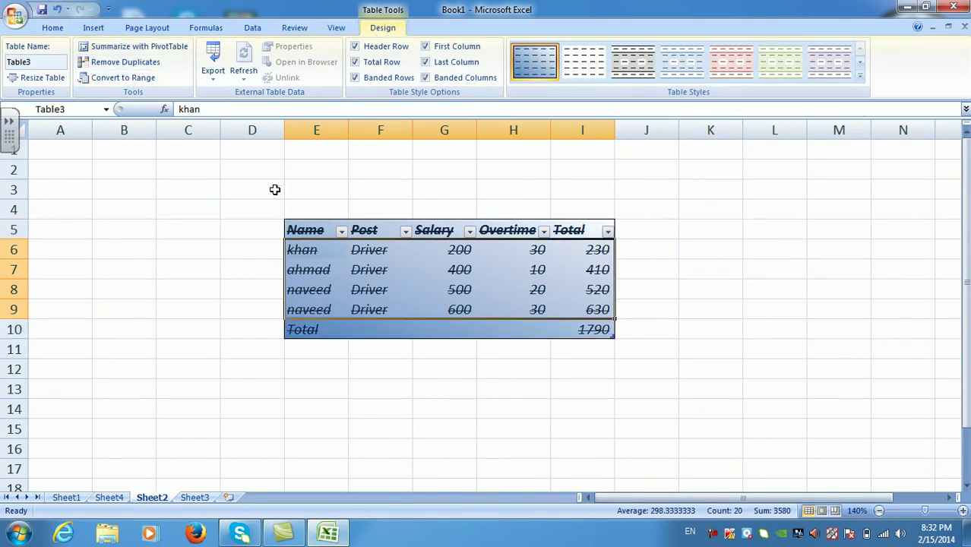
{"action": "left_click", "coordinate": [55, 29]}
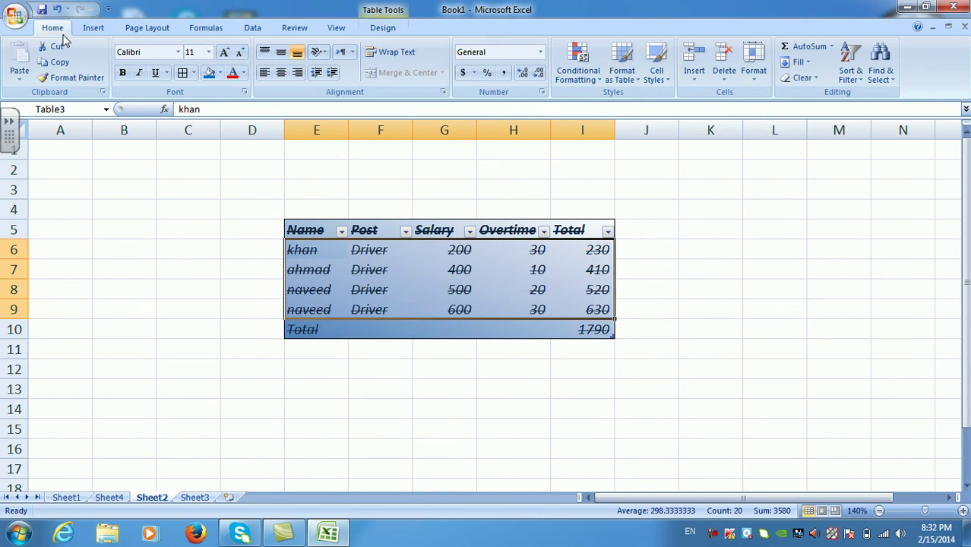
Step: Undo the custom table style to restore the black style on the salary table
{"action": "left_click", "coordinate": [669, 80]}
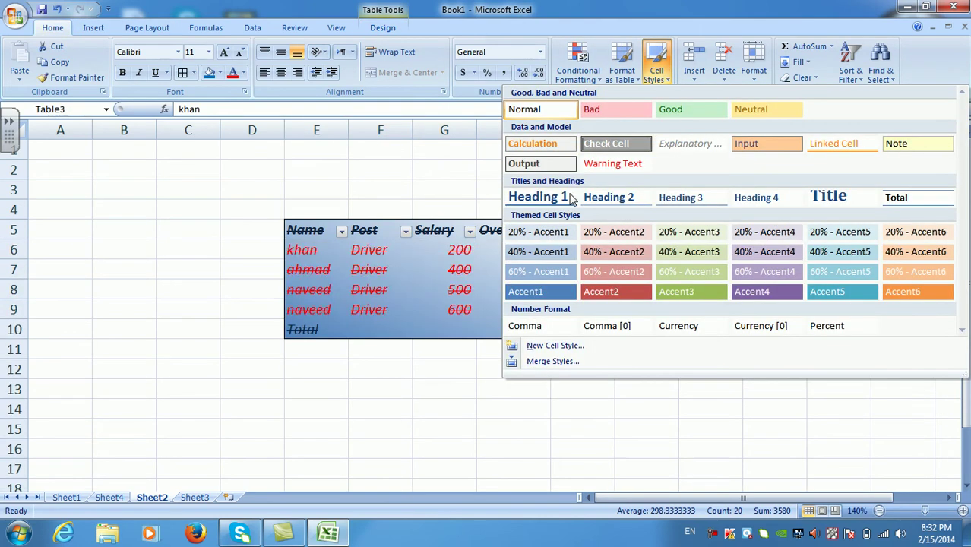
{"action": "left_click", "coordinate": [473, 410]}
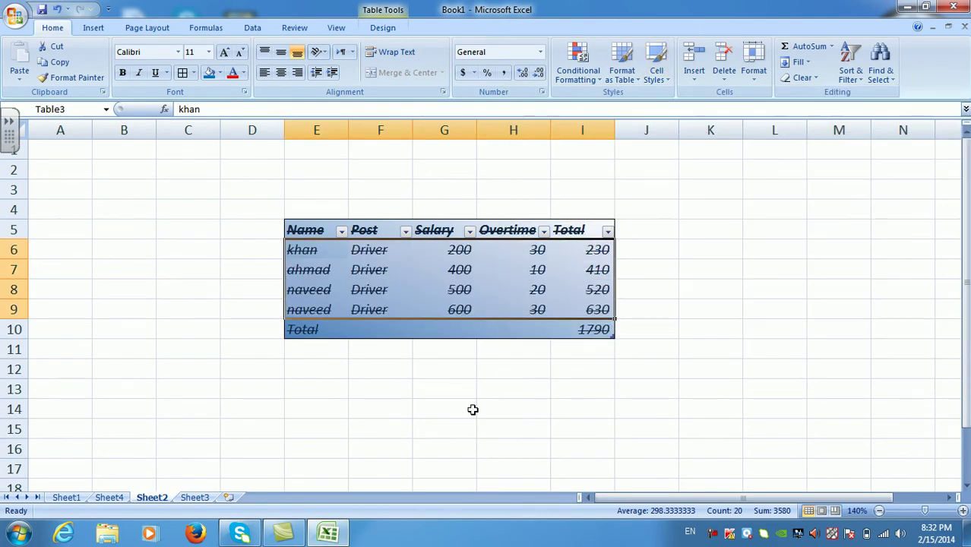
{"action": "key", "text": "ctrl+z"}
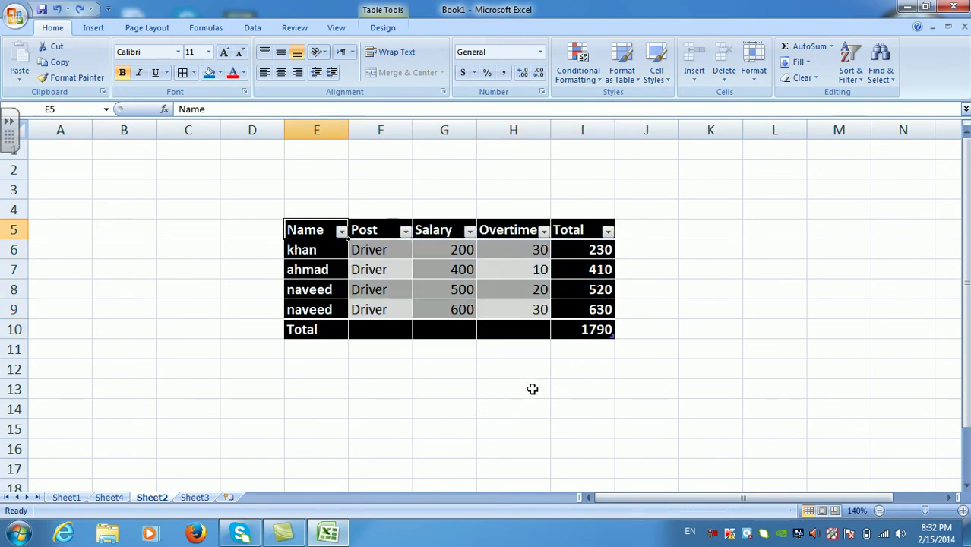
{"action": "left_click", "coordinate": [533, 389]}
{"action": "left_click_drag", "start_coordinate": [574, 254], "coordinate": [581, 329]}
{"action": "left_click", "coordinate": [653, 77]}
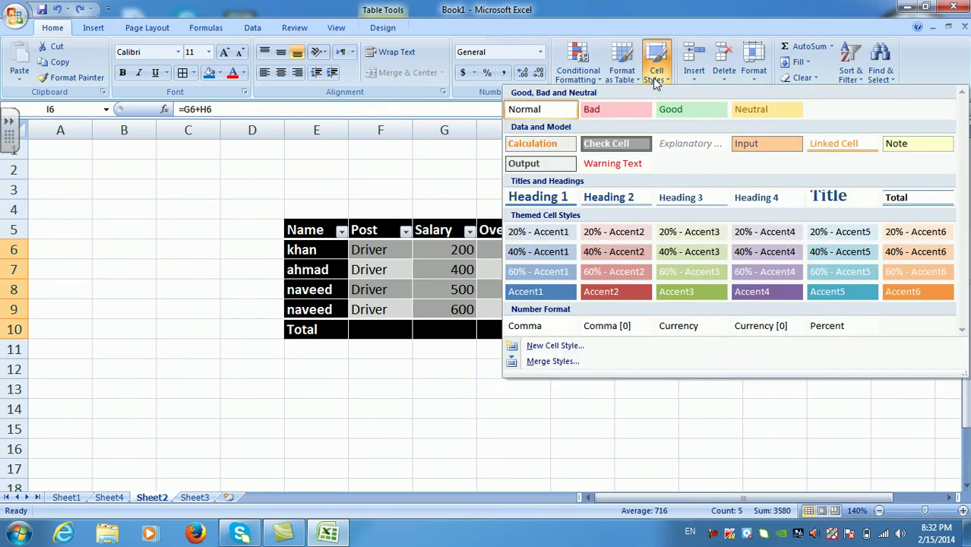
{"action": "left_click", "coordinate": [448, 162]}
Step: Apply the Heading 1 cell style to header row E5:I5, then select names E6:E10 for styling
{"action": "left_click", "coordinate": [288, 228]}
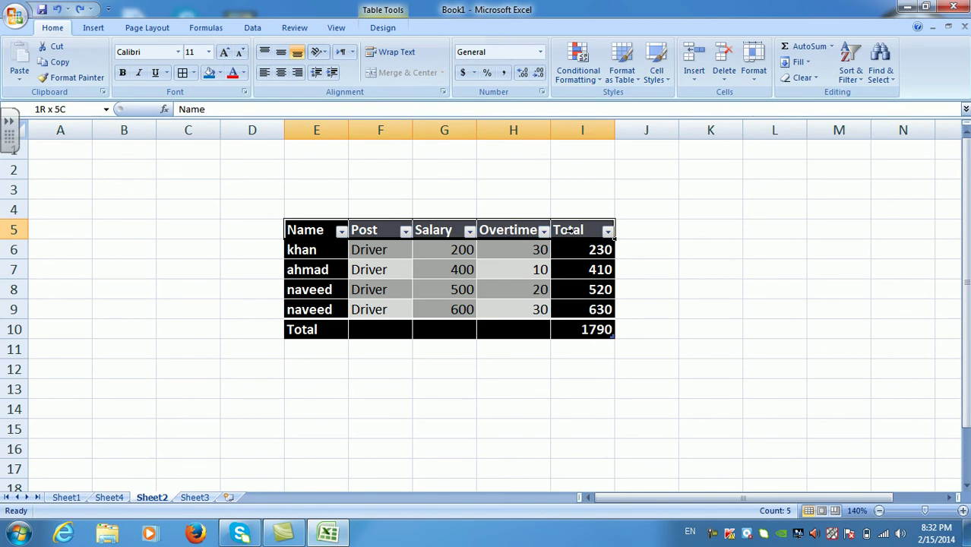
{"action": "left_click_drag", "start_coordinate": [579, 230], "coordinate": [580, 230]}
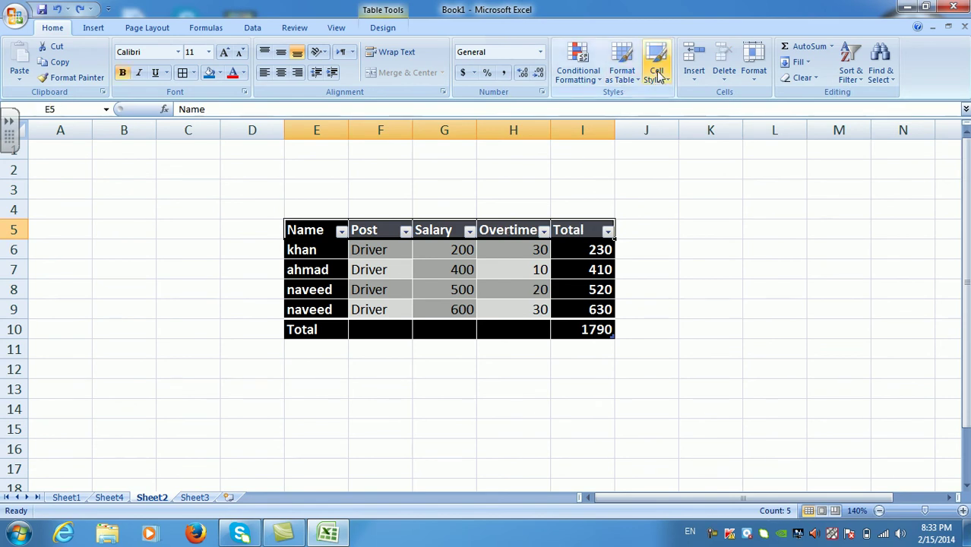
{"action": "left_click", "coordinate": [656, 73]}
{"action": "left_click", "coordinate": [555, 200]}
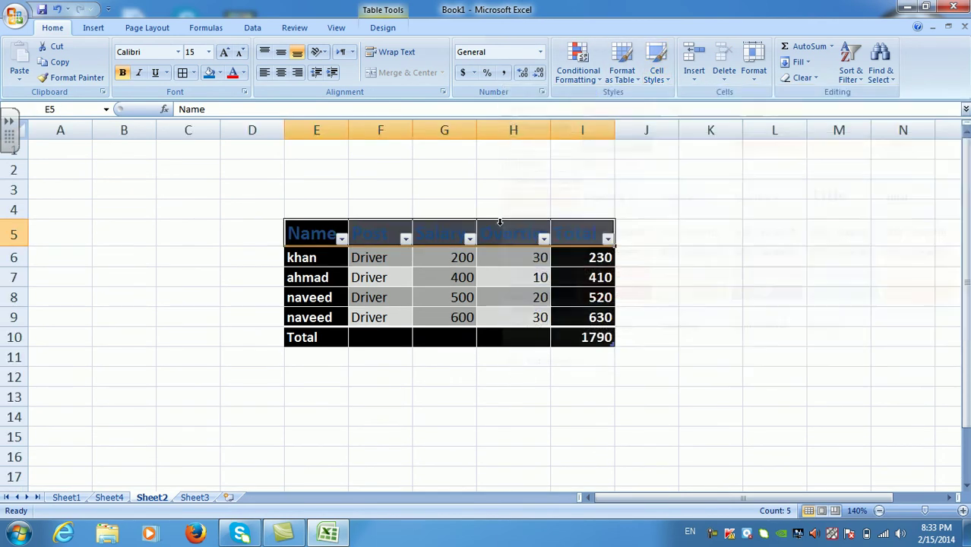
{"action": "mouse_move", "coordinate": [304, 257]}
{"action": "left_mouse_down"}
{"action": "mouse_move", "coordinate": [365, 272]}
{"action": "mouse_move", "coordinate": [310, 321]}
{"action": "mouse_move", "coordinate": [311, 336]}
{"action": "left_mouse_up"}
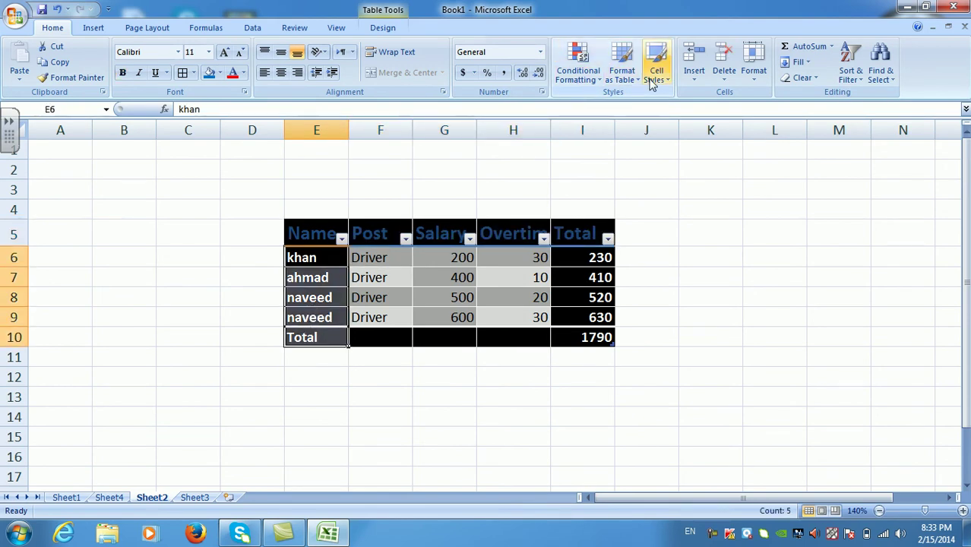
{"action": "left_click", "coordinate": [654, 76]}
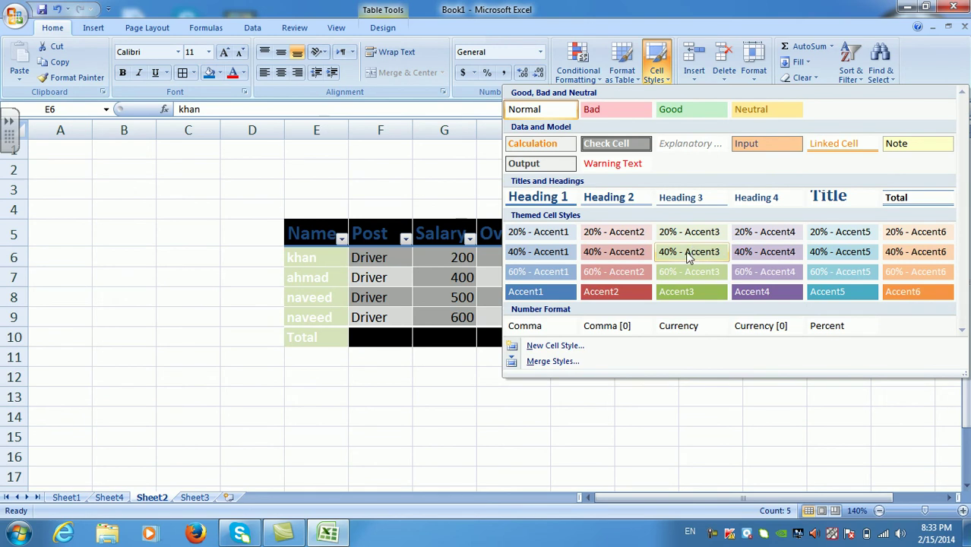
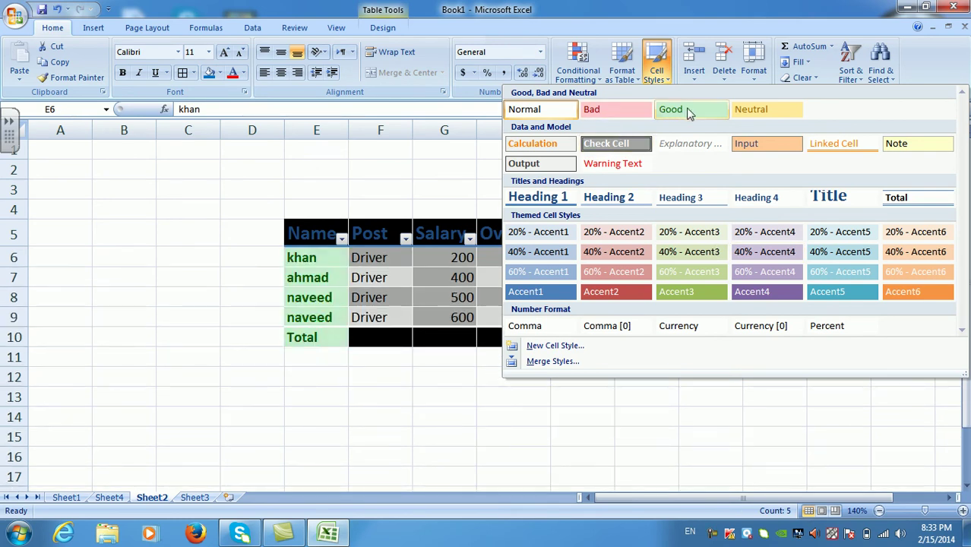
Step: Give the Salary values G6:G9 the Bad cell style
{"action": "left_click", "coordinate": [360, 192]}
{"action": "left_click_drag", "start_coordinate": [444, 255], "coordinate": [441, 315]}
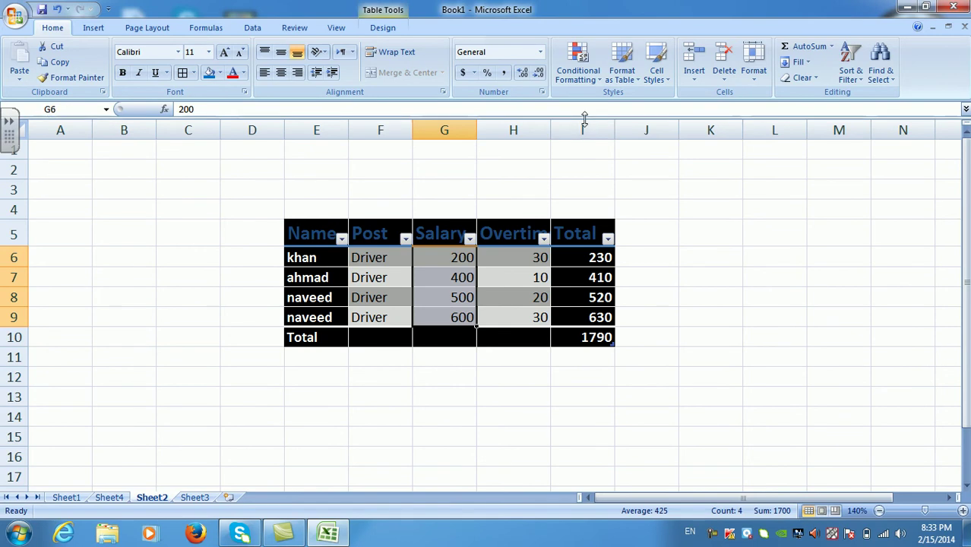
{"action": "left_click", "coordinate": [655, 76]}
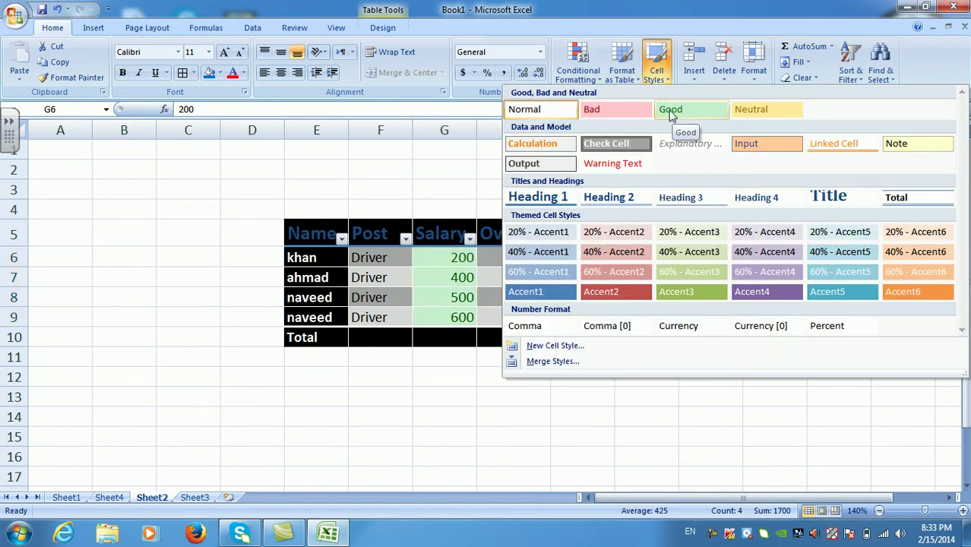
{"action": "left_click", "coordinate": [633, 111]}
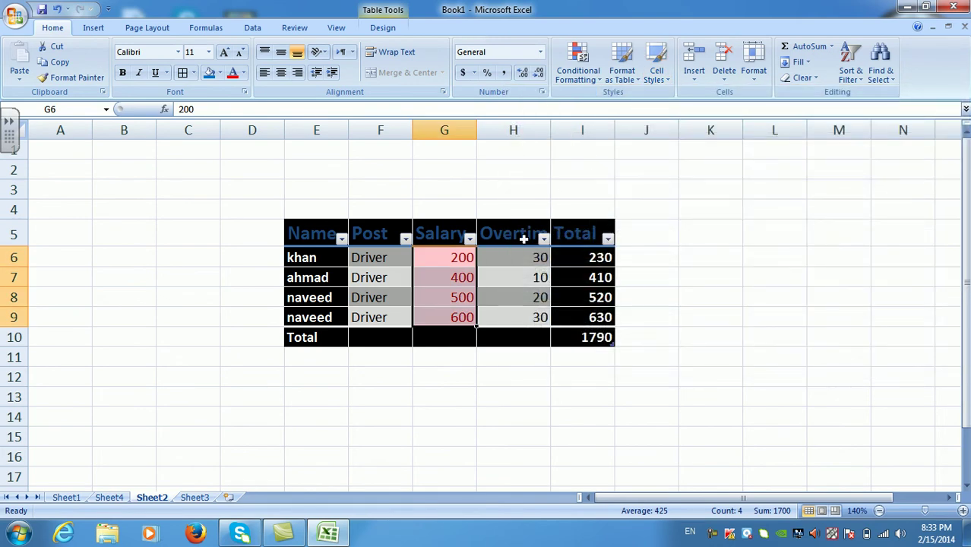
Step: Style the Overtime values H6:H9 as Good and the Total values I6:I9 as Neutral
{"action": "left_click_drag", "start_coordinate": [514, 257], "coordinate": [516, 306]}
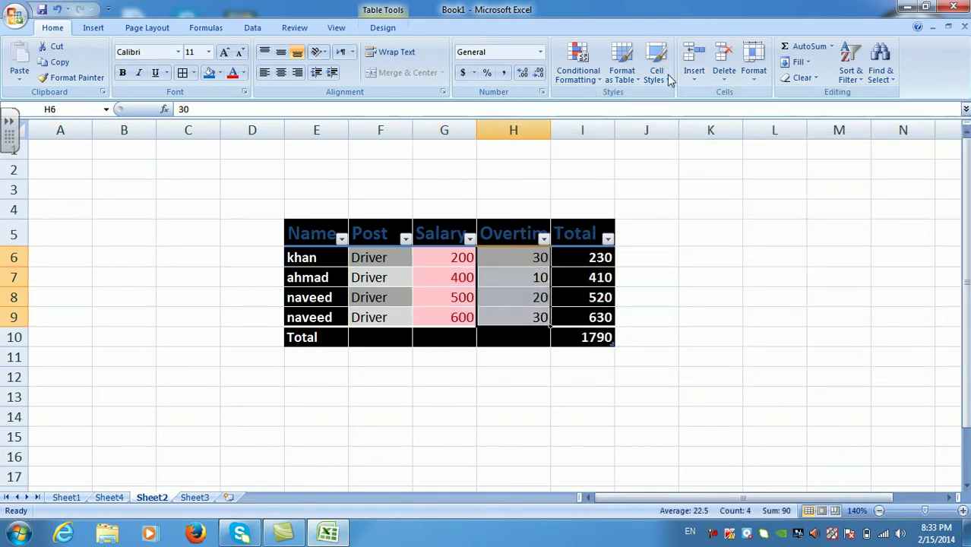
{"action": "left_click", "coordinate": [656, 65]}
{"action": "left_click", "coordinate": [661, 106]}
{"action": "left_click_drag", "start_coordinate": [605, 257], "coordinate": [604, 317]}
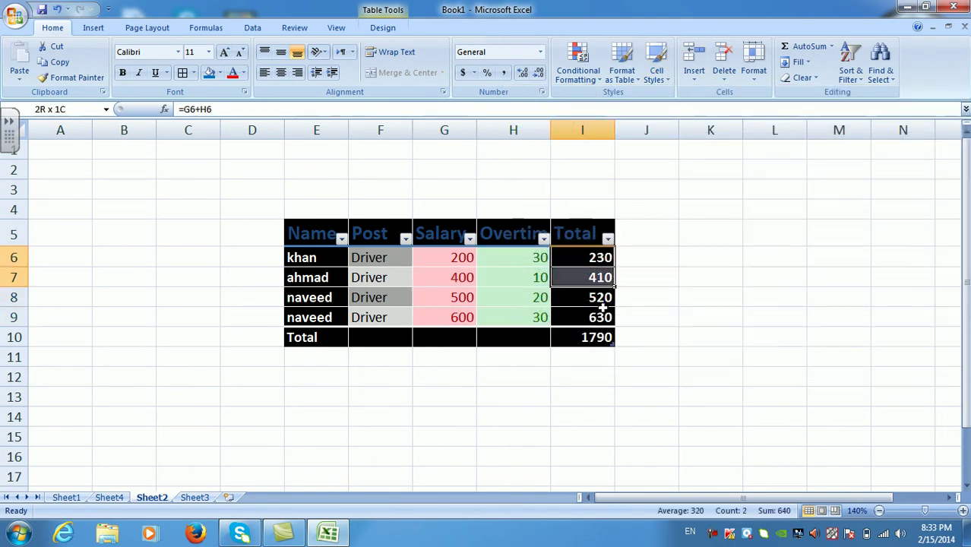
{"action": "left_click", "coordinate": [657, 68]}
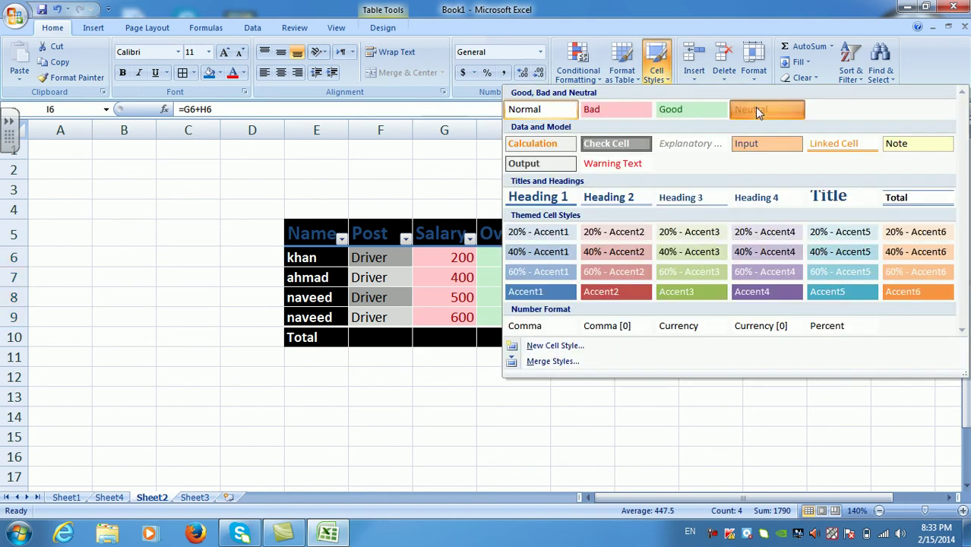
{"action": "left_click", "coordinate": [751, 109]}
{"action": "left_click", "coordinate": [660, 303]}
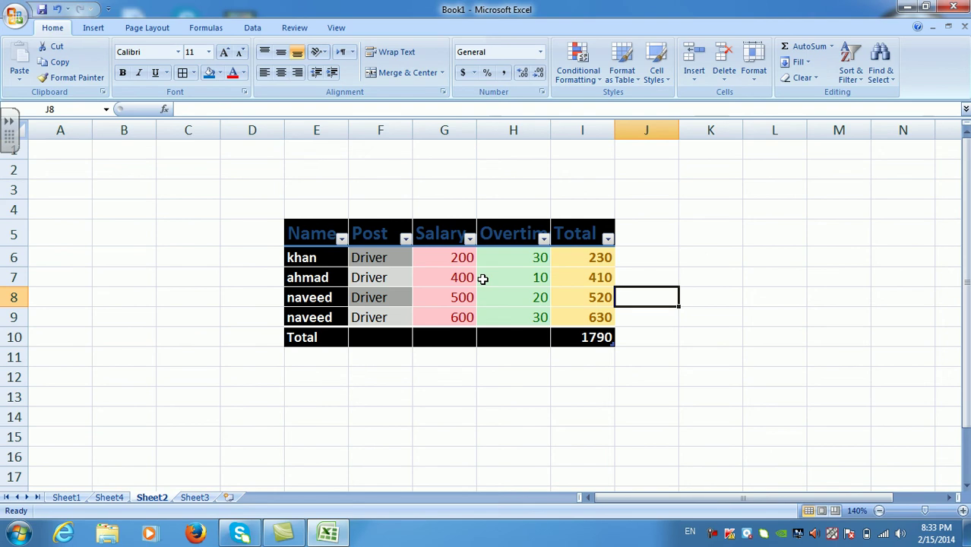
{"action": "left_click", "coordinate": [657, 67]}
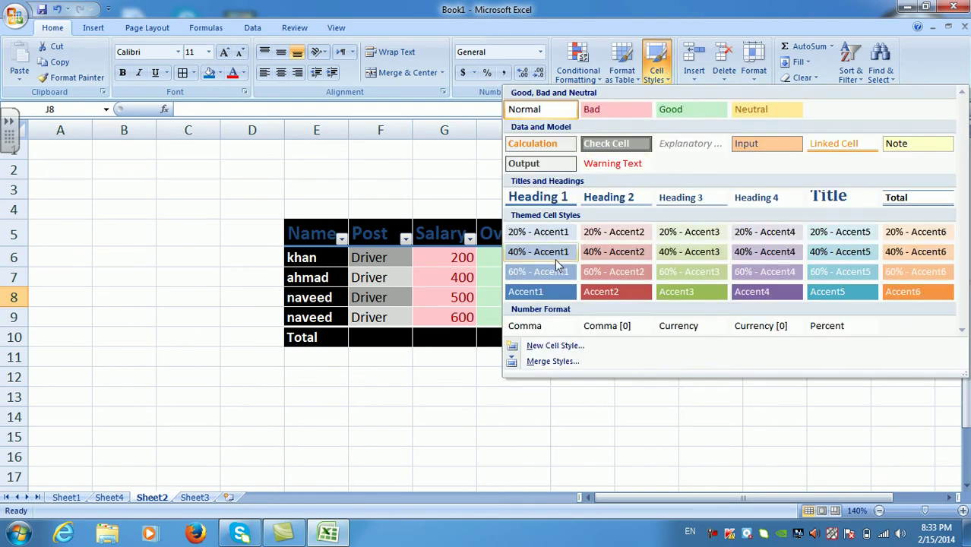
{"action": "left_click", "coordinate": [622, 73]}
{"action": "left_click", "coordinate": [655, 76]}
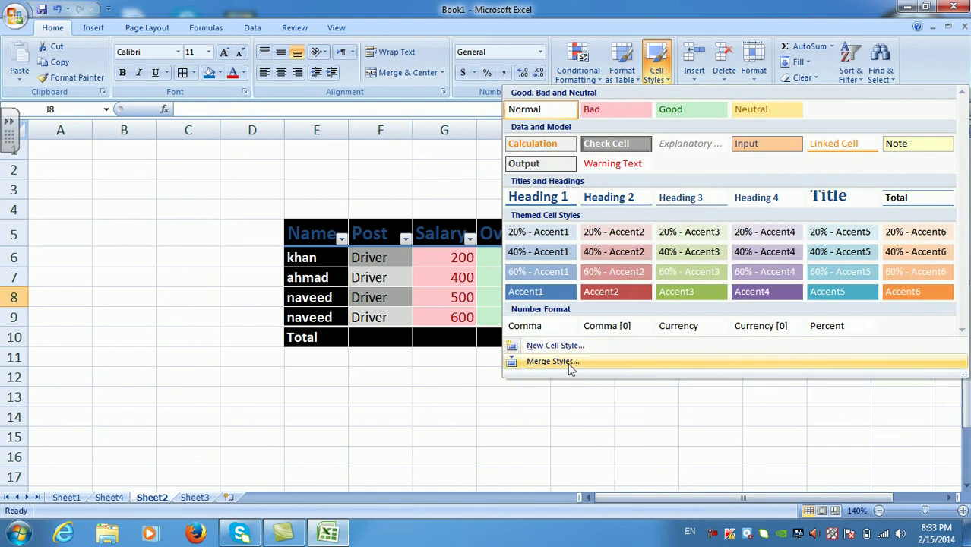
{"action": "left_click", "coordinate": [439, 406]}
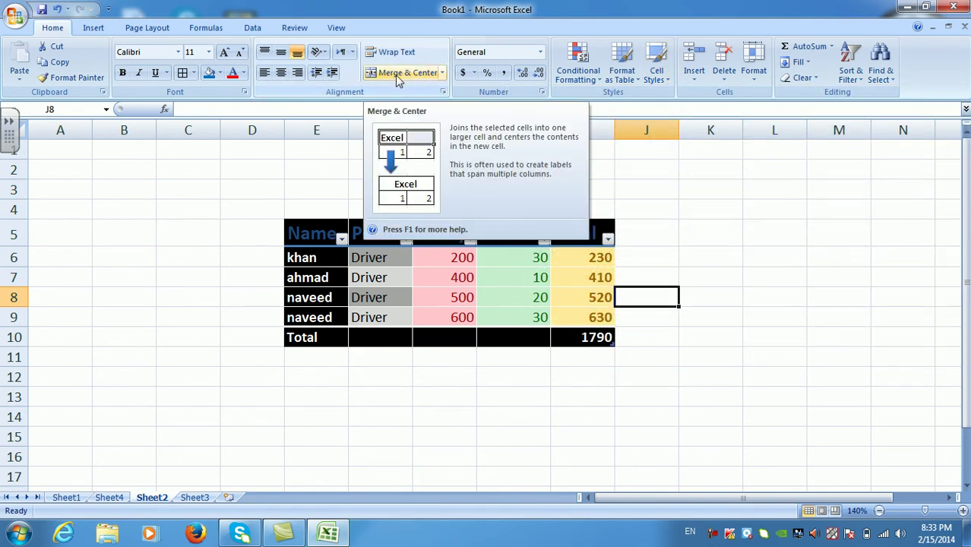
{"action": "left_click", "coordinate": [441, 73]}
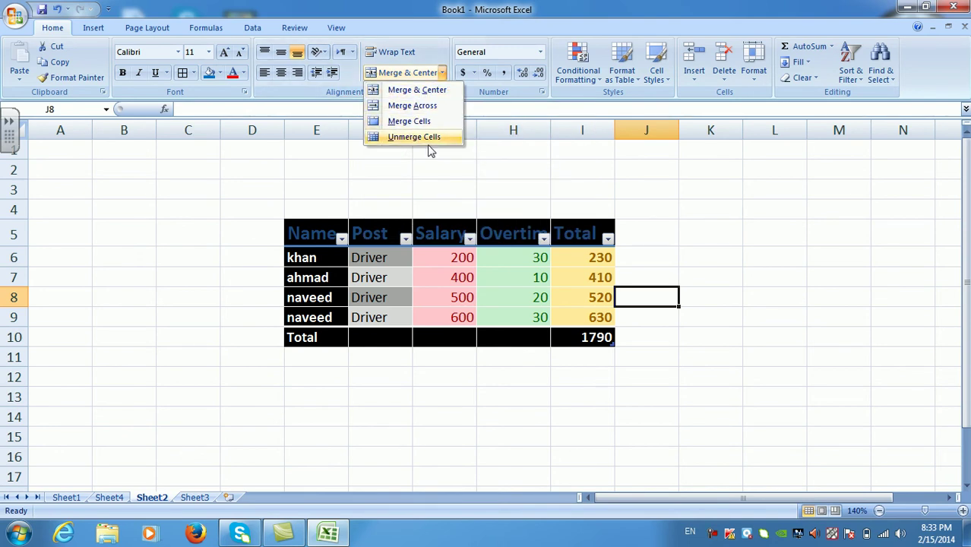
{"action": "left_click", "coordinate": [551, 174]}
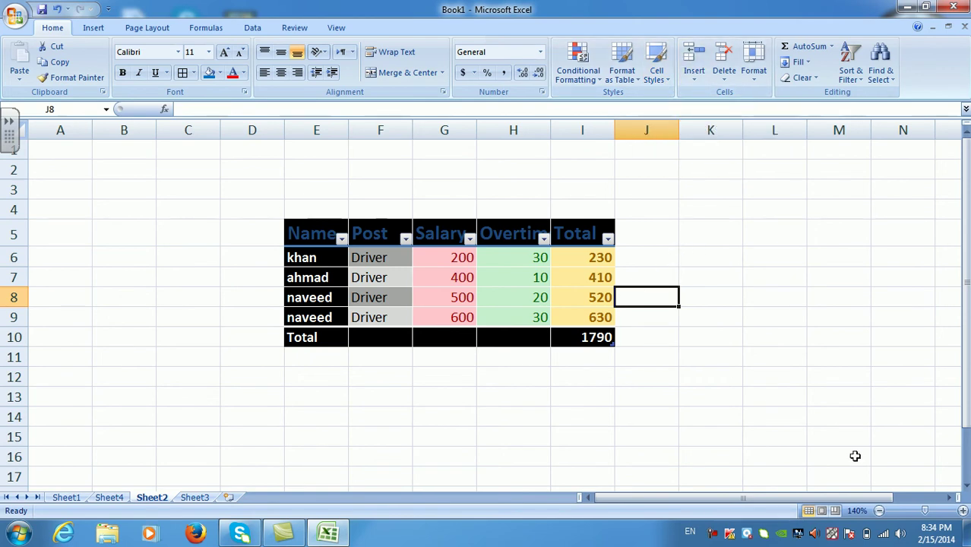
{"action": "left_click", "coordinate": [958, 512]}
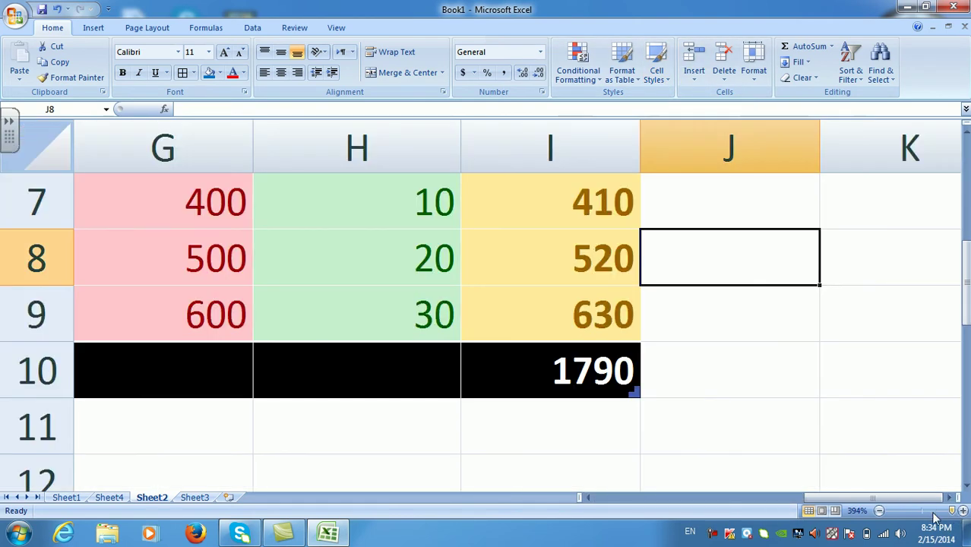
{"action": "left_click", "coordinate": [879, 512]}
{"action": "left_click", "coordinate": [879, 511]}
{"action": "left_click", "coordinate": [879, 511]}
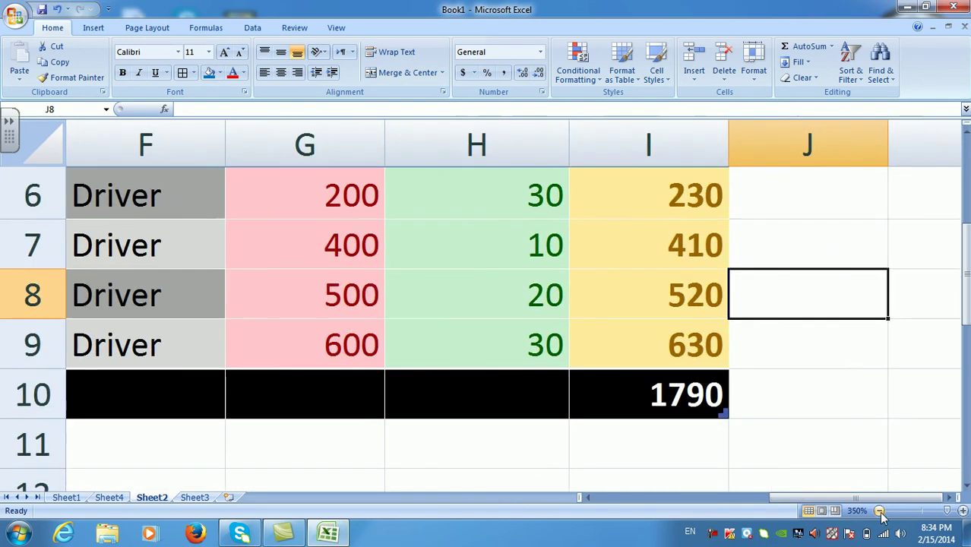
{"action": "left_click", "coordinate": [880, 512]}
{"action": "left_click", "coordinate": [879, 511]}
{"action": "left_click", "coordinate": [879, 512]}
{"action": "left_click", "coordinate": [880, 511]}
{"action": "left_click", "coordinate": [880, 511]}
{"action": "left_click", "coordinate": [879, 511]}
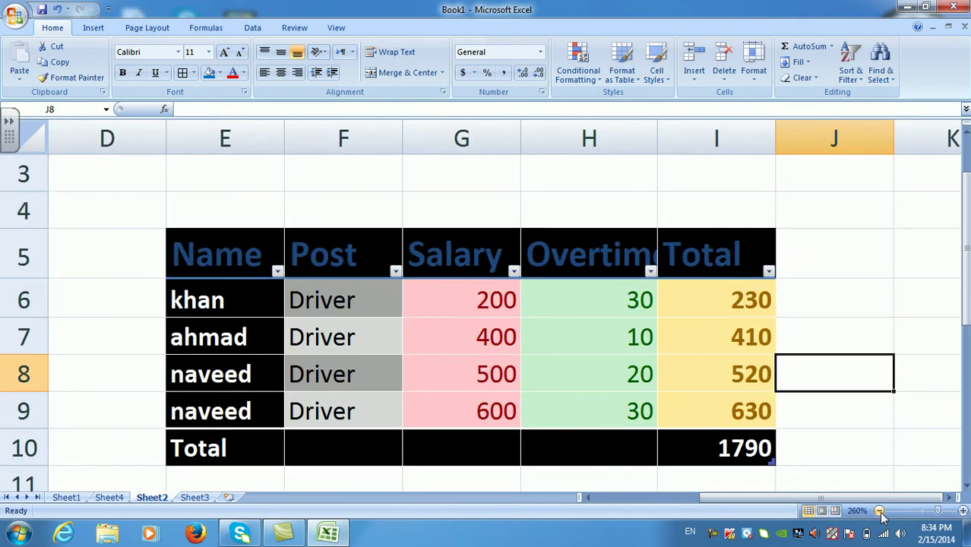
{"action": "left_click", "coordinate": [880, 511]}
{"action": "left_click", "coordinate": [879, 511]}
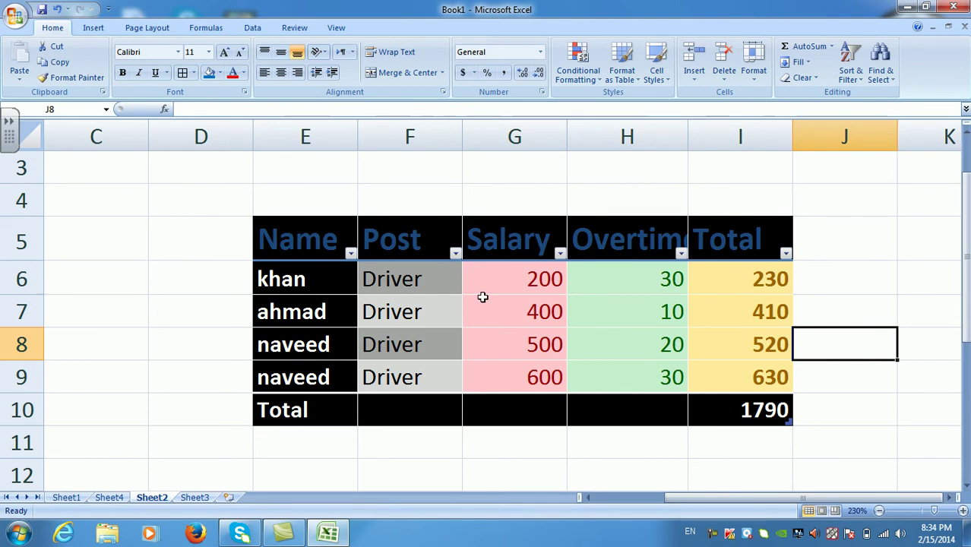
Step: Insert a blank sheet row above the table, then undo it with Ctrl+Z
{"action": "left_click", "coordinate": [402, 229]}
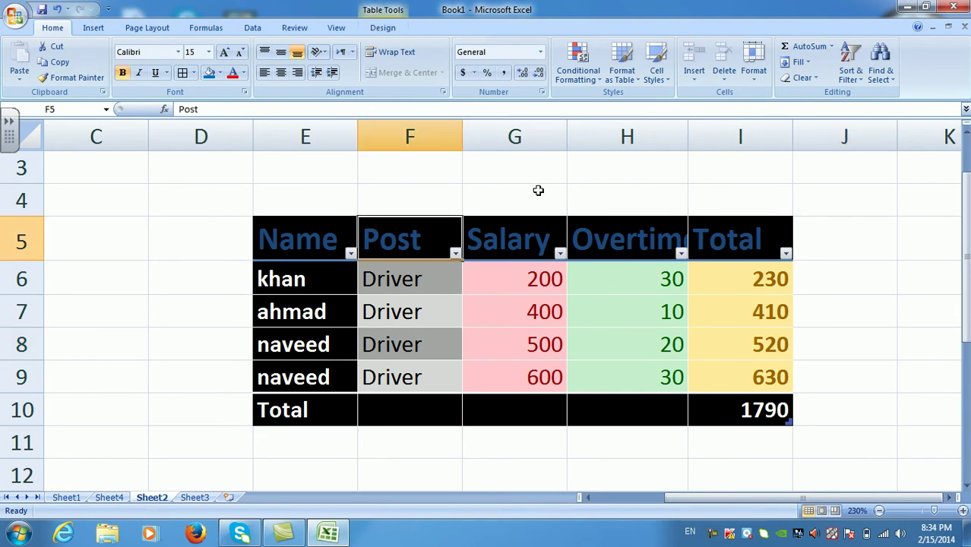
{"action": "left_click", "coordinate": [695, 85]}
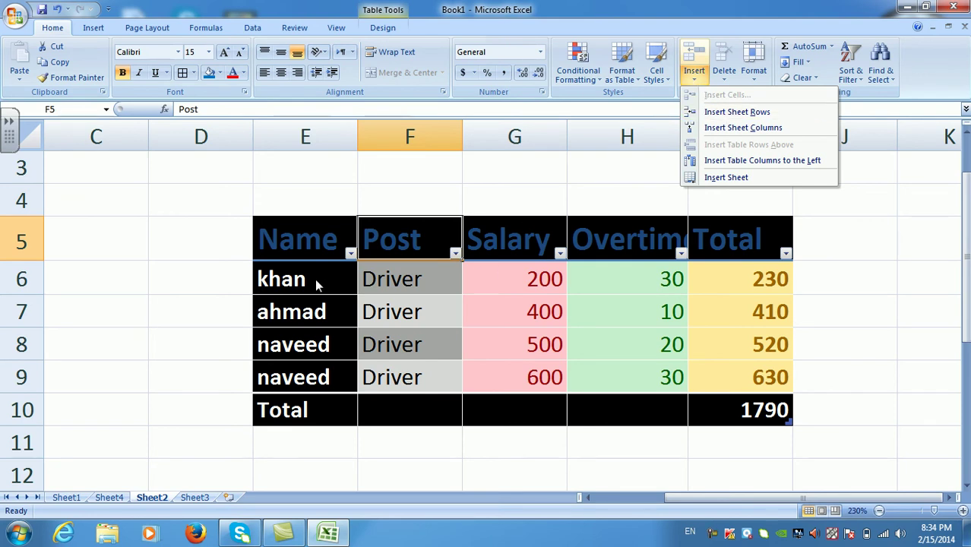
{"action": "left_click", "coordinate": [723, 112]}
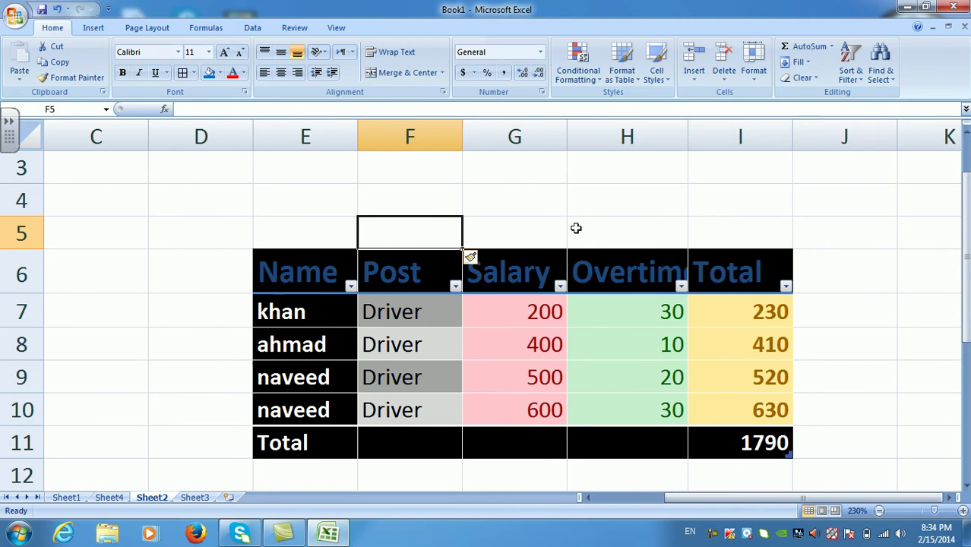
{"action": "key", "text": "ctrl+z"}
Step: Insert an empty table row above khan's row
{"action": "left_click", "coordinate": [318, 281]}
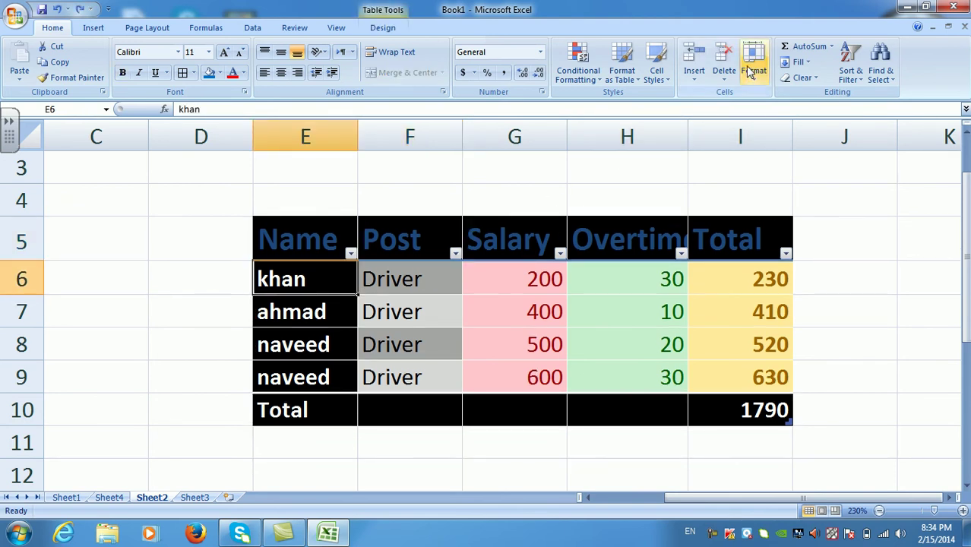
{"action": "left_click", "coordinate": [726, 73]}
{"action": "left_click", "coordinate": [694, 72]}
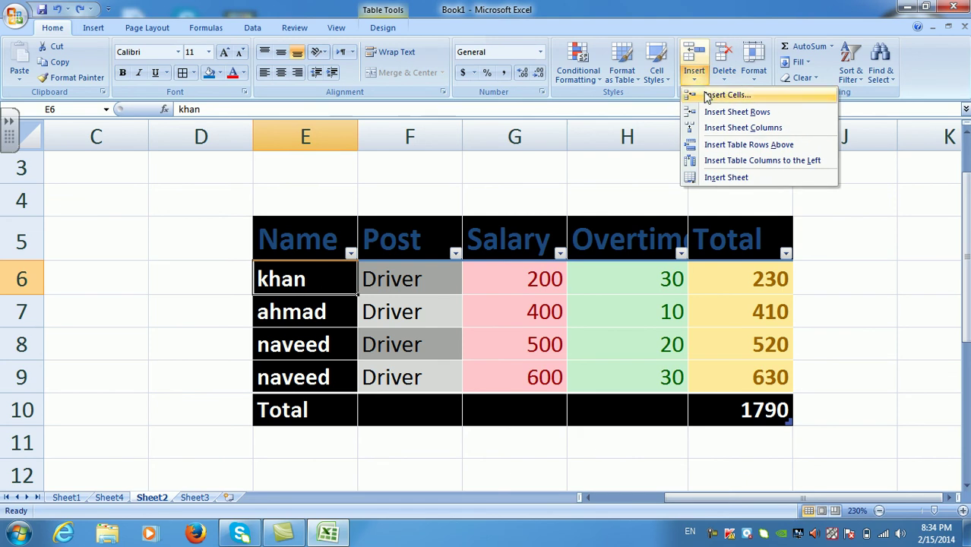
{"action": "left_click", "coordinate": [715, 114]}
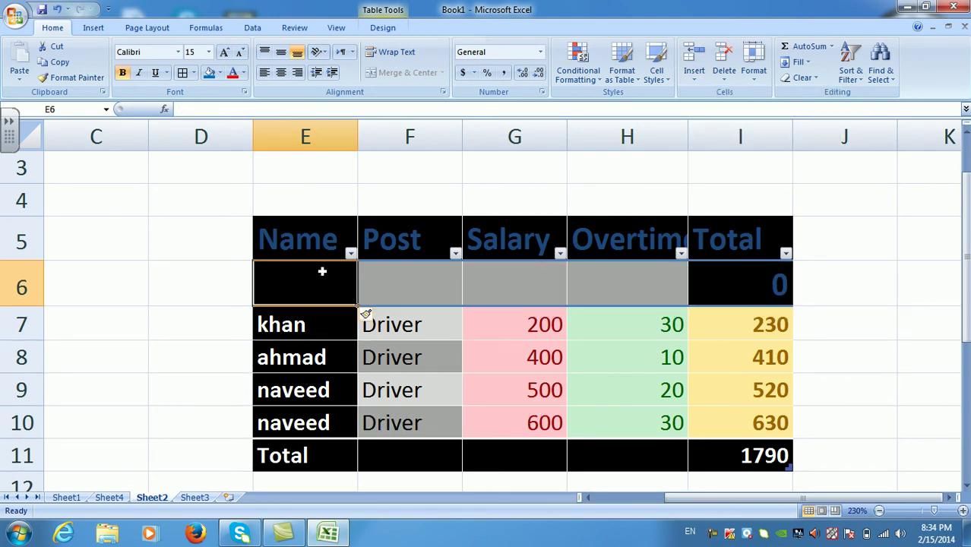
{"action": "left_click", "coordinate": [400, 251]}
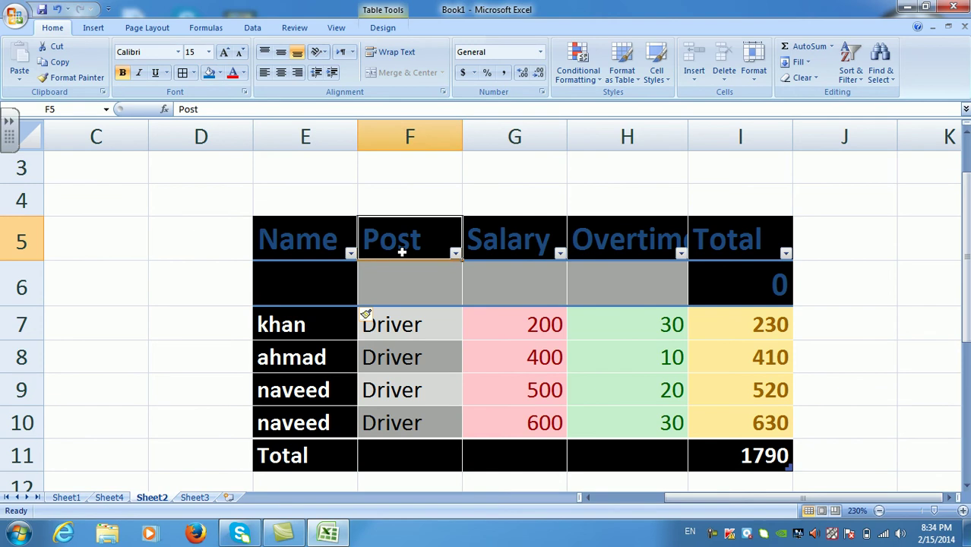
Step: Insert a table column left of Post headed 'f/name' and widen column F to fit it
{"action": "left_click", "coordinate": [688, 79]}
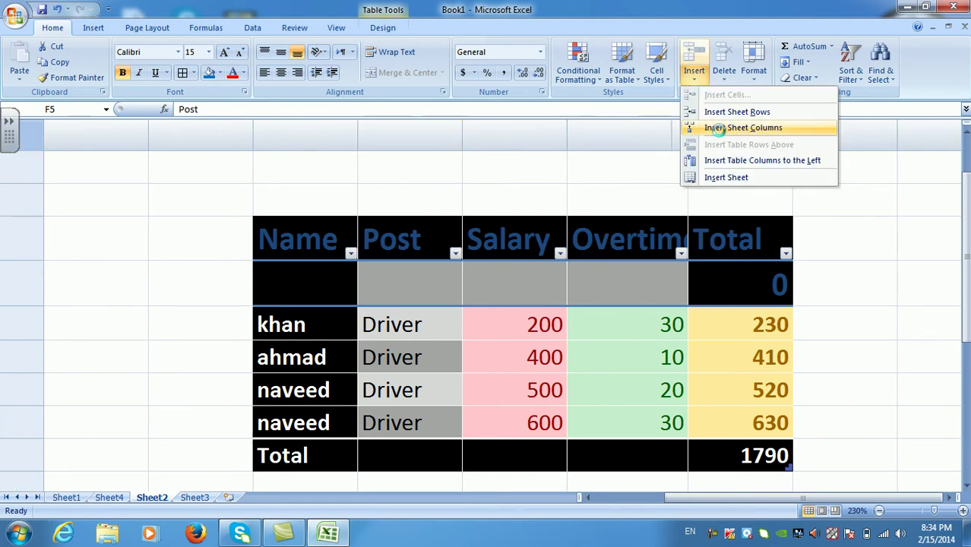
{"action": "left_click", "coordinate": [718, 127]}
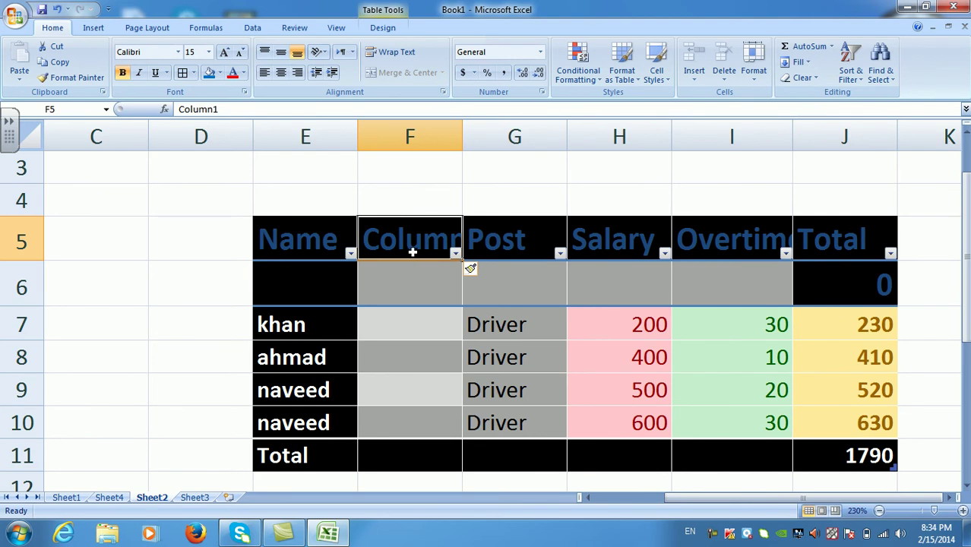
{"action": "type", "text": "f"}
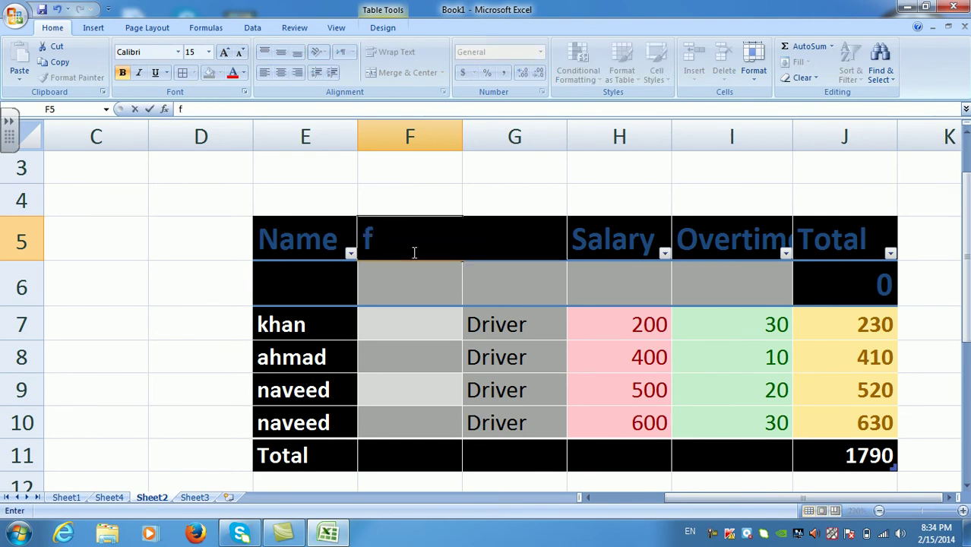
{"action": "key", "text": "BackSpace"}
{"action": "type", "text": "/"}
{"action": "type", "text": "name"}
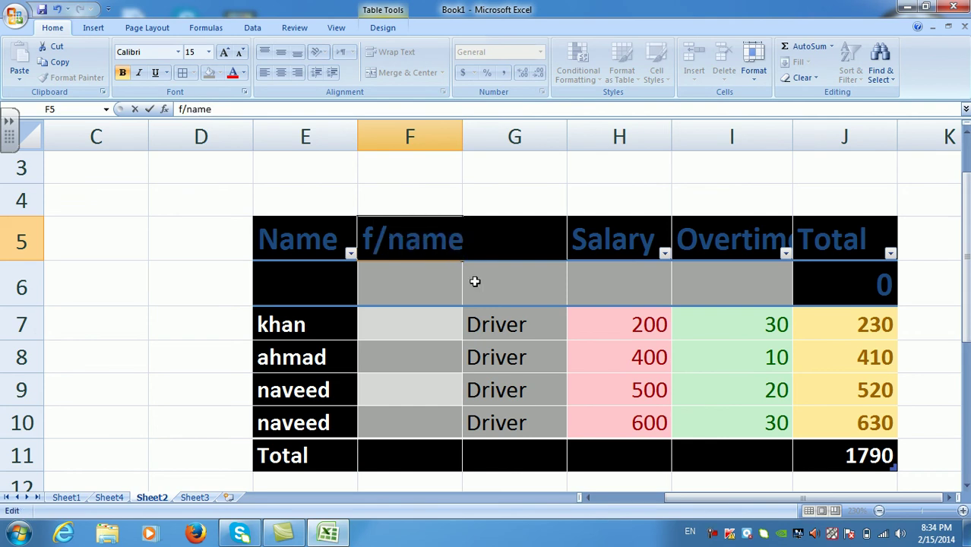
{"action": "left_click", "coordinate": [415, 285]}
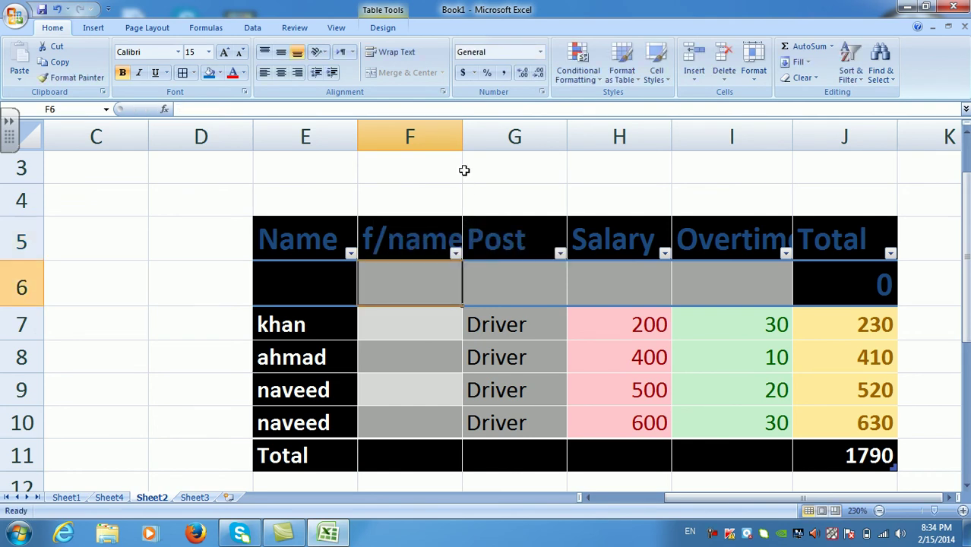
{"action": "left_click_drag", "start_coordinate": [463, 138], "coordinate": [494, 140]}
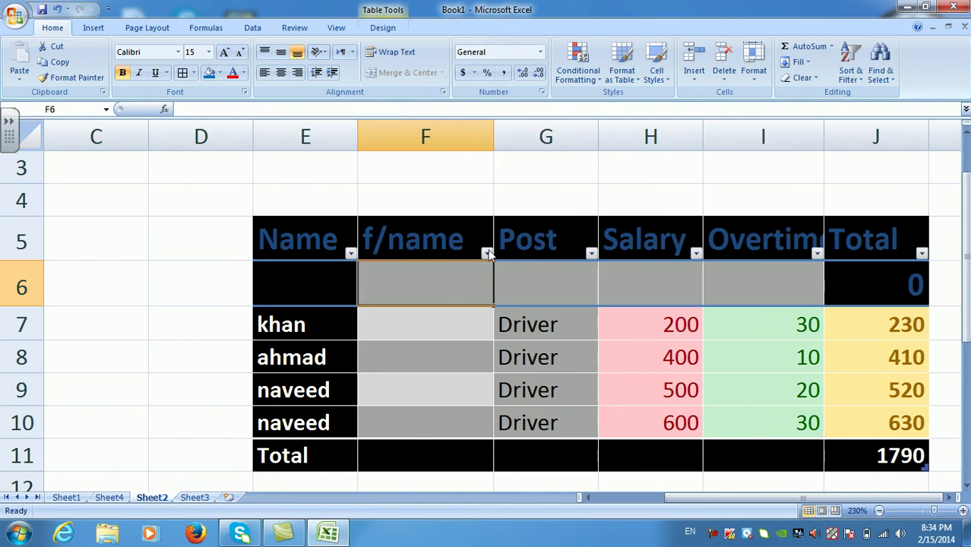
Step: Zoom out and insert a blank table row above khan
{"action": "left_click", "coordinate": [880, 511]}
{"action": "left_click", "coordinate": [879, 511]}
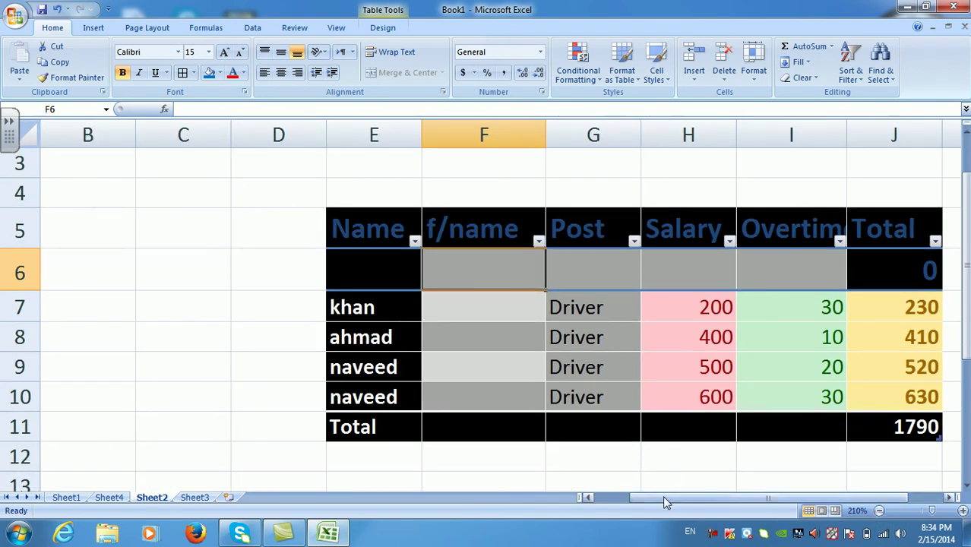
{"action": "left_click_drag", "start_coordinate": [666, 501], "coordinate": [726, 481]}
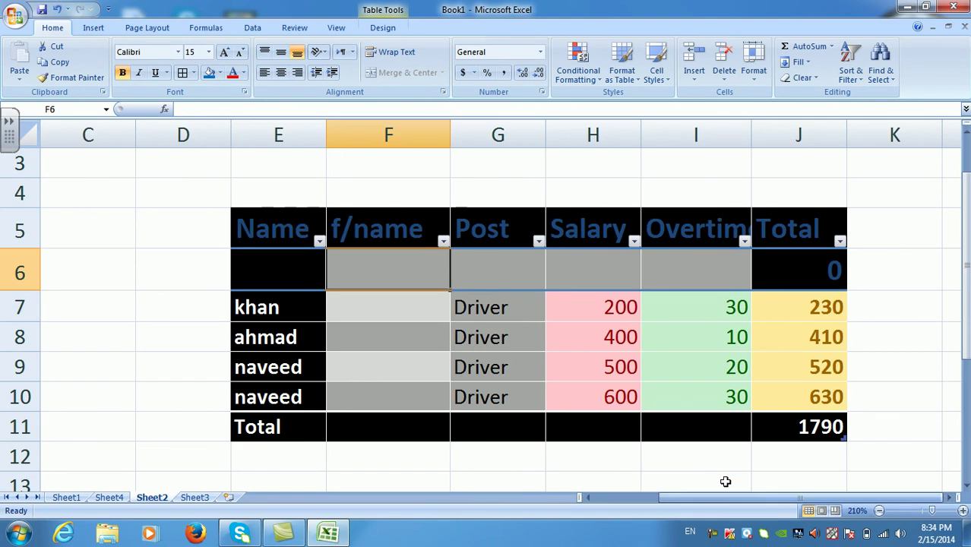
{"action": "left_click", "coordinate": [694, 67]}
{"action": "left_click", "coordinate": [472, 312]}
{"action": "left_click", "coordinate": [471, 304]}
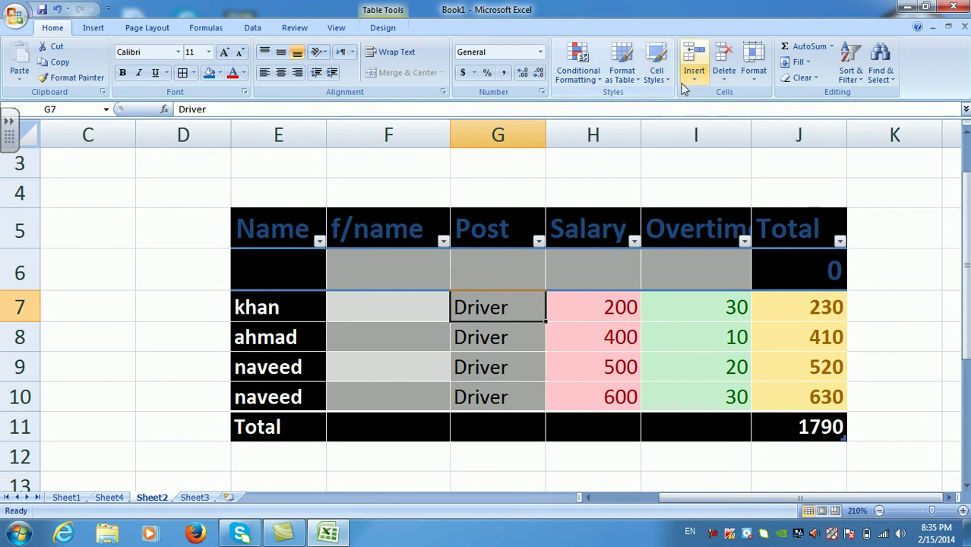
{"action": "left_click", "coordinate": [694, 76]}
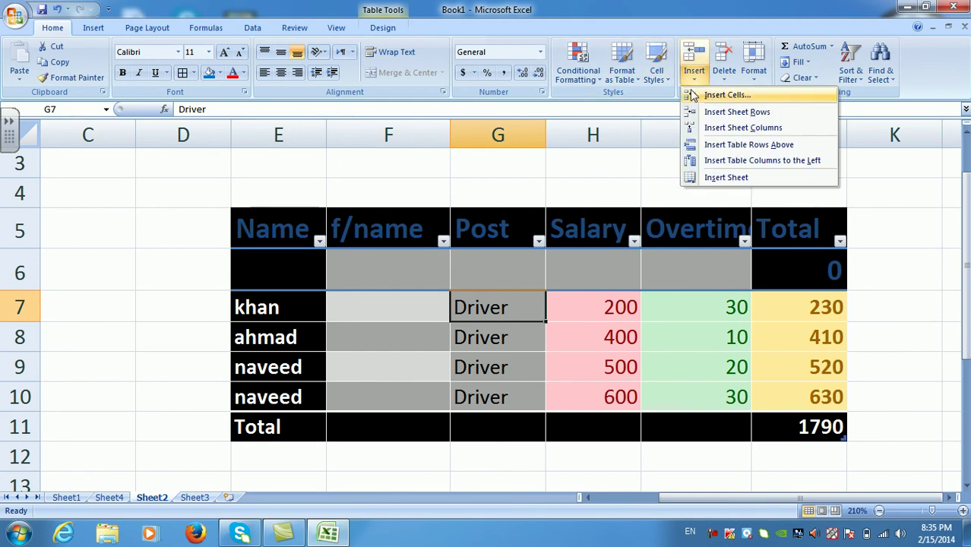
{"action": "left_click", "coordinate": [693, 95]}
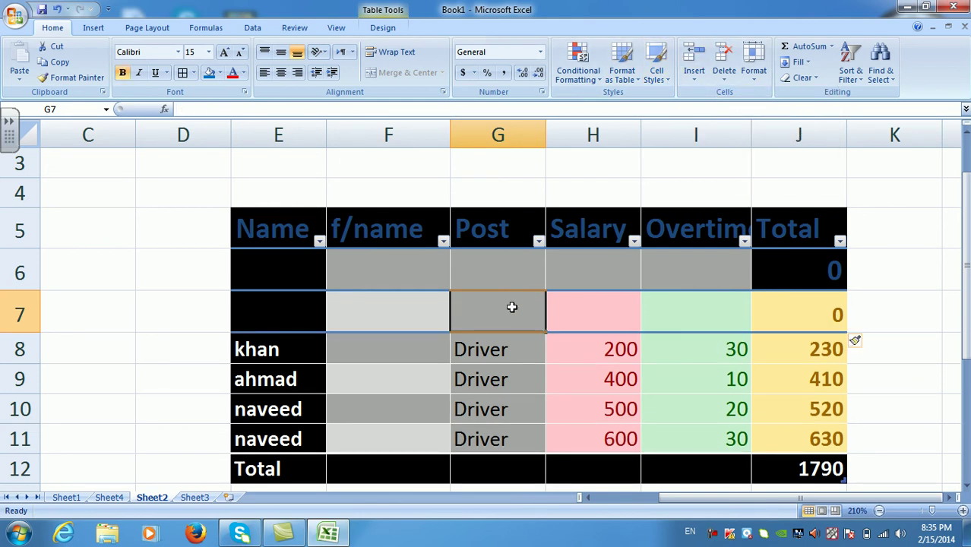
Step: Insert another blank table row above ahmad
{"action": "left_click", "coordinate": [694, 75]}
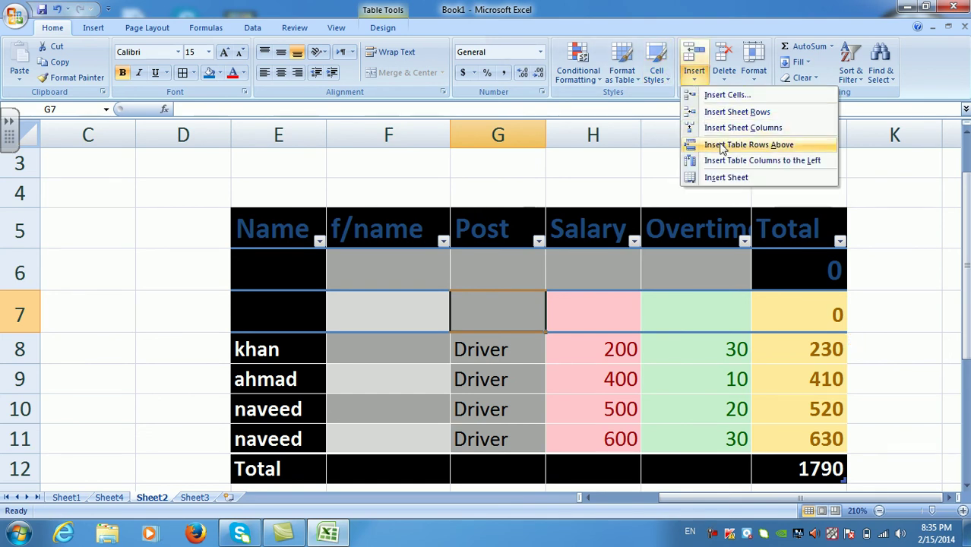
{"action": "left_click", "coordinate": [285, 378]}
{"action": "left_click", "coordinate": [285, 378]}
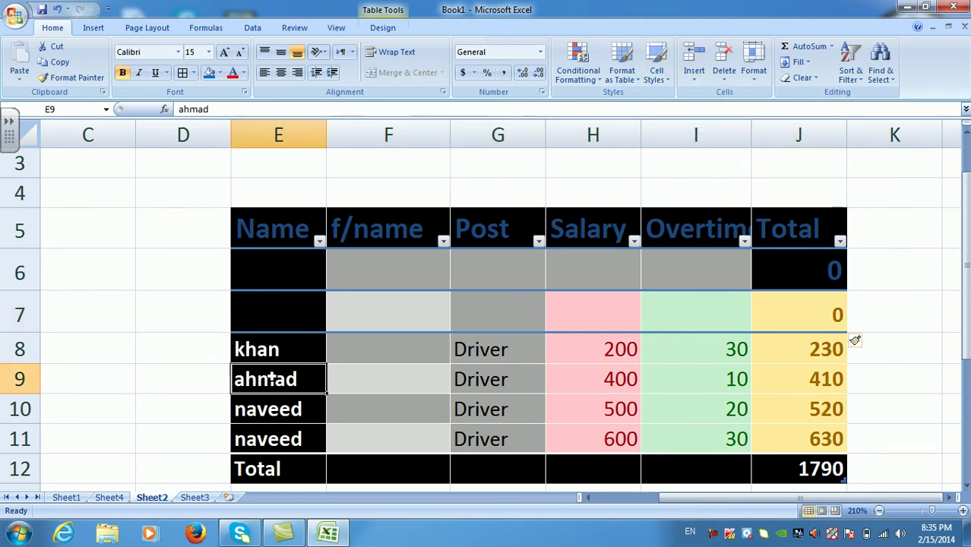
{"action": "left_click", "coordinate": [694, 79]}
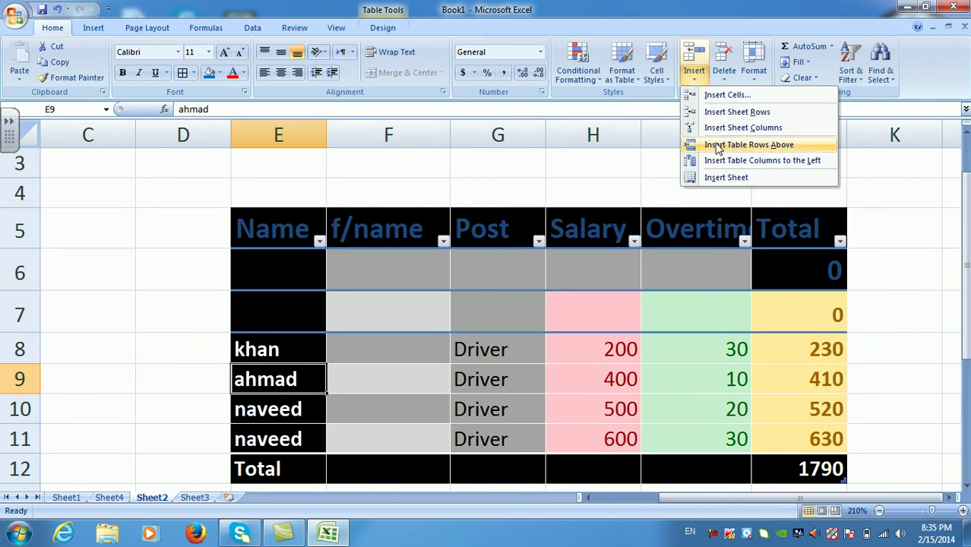
{"action": "left_click", "coordinate": [748, 145]}
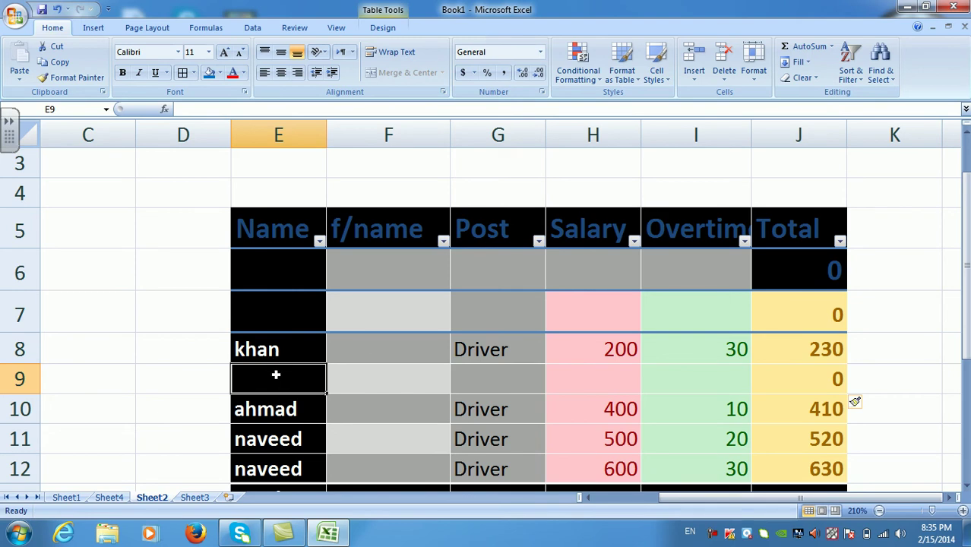
{"action": "left_click", "coordinate": [694, 74]}
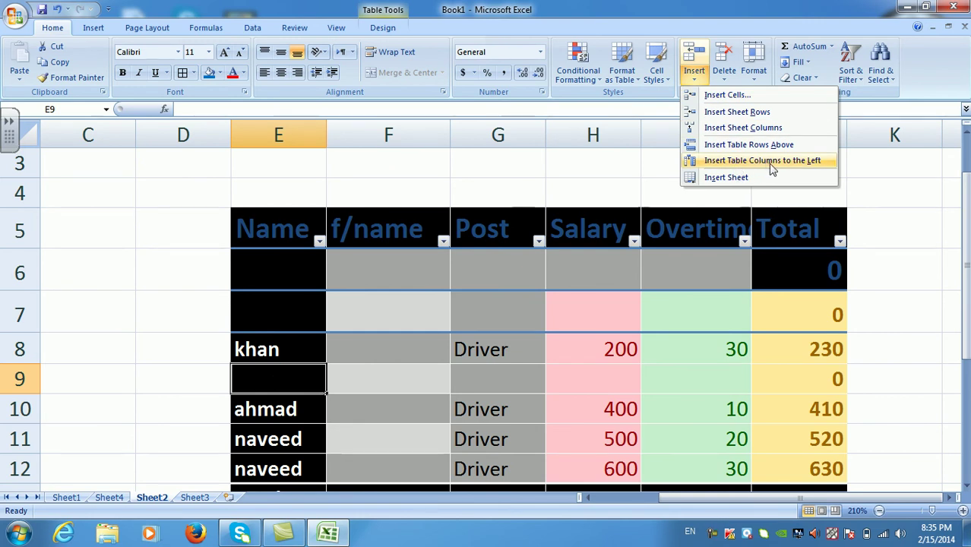
{"action": "left_click_drag", "start_coordinate": [966, 292], "coordinate": [966, 302]}
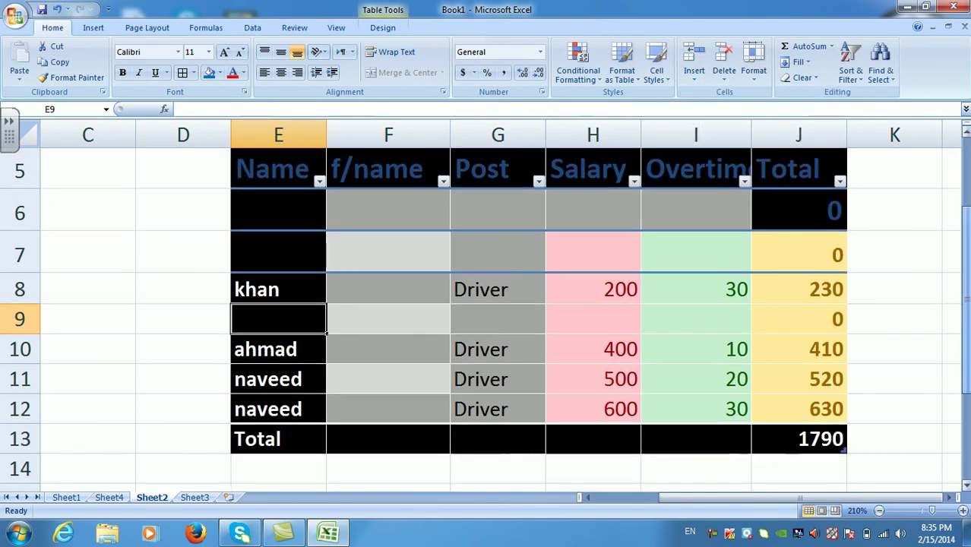
{"action": "left_click", "coordinate": [496, 172]}
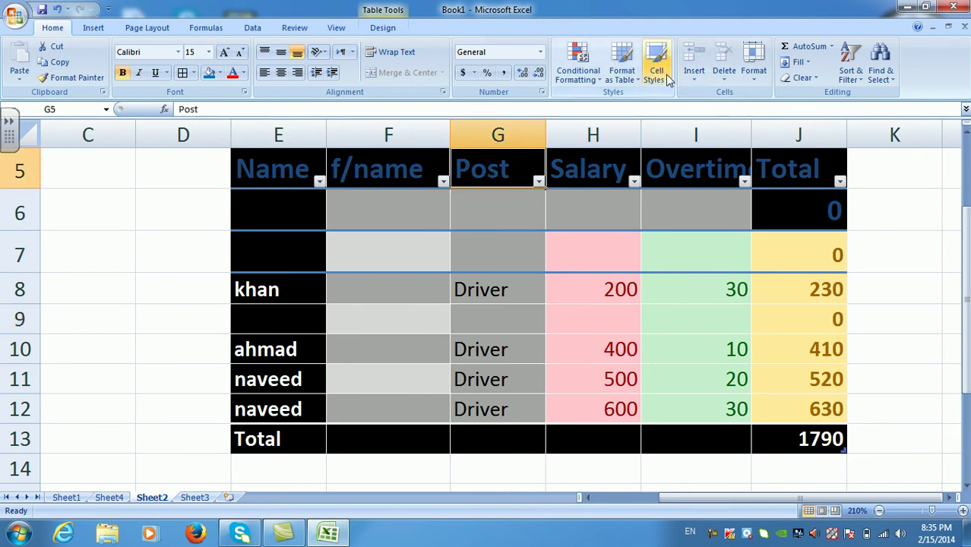
Step: Insert a Column1 table column left of Post and give the header row the Accent4 style
{"action": "left_click", "coordinate": [694, 76]}
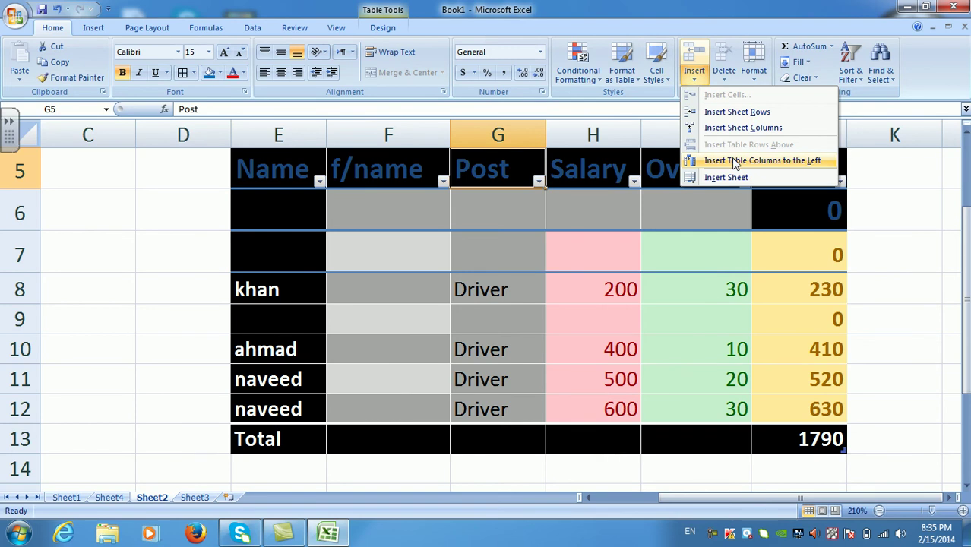
{"action": "left_click", "coordinate": [736, 161]}
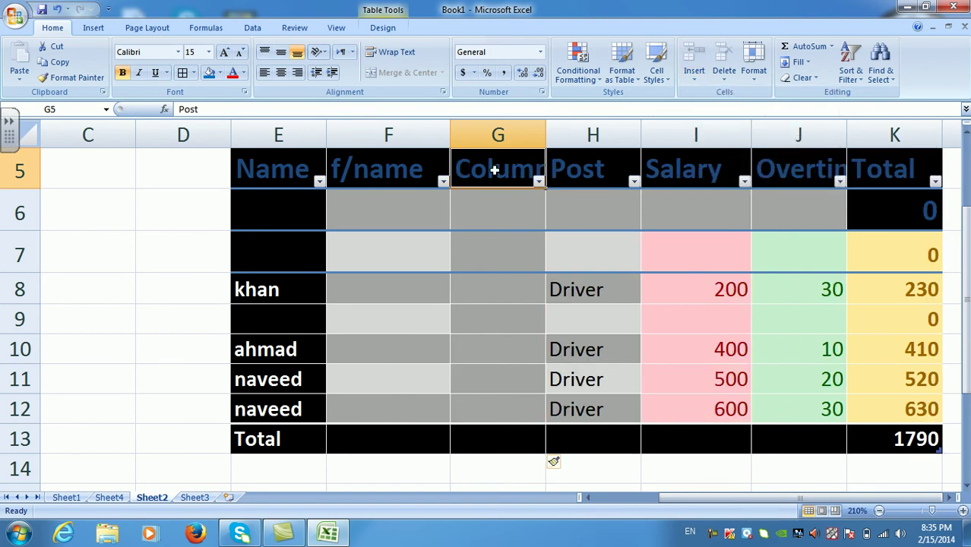
{"action": "mouse_move", "coordinate": [248, 170]}
{"action": "left_mouse_down"}
{"action": "mouse_move", "coordinate": [921, 320]}
{"action": "mouse_move", "coordinate": [906, 279]}
{"action": "left_mouse_up"}
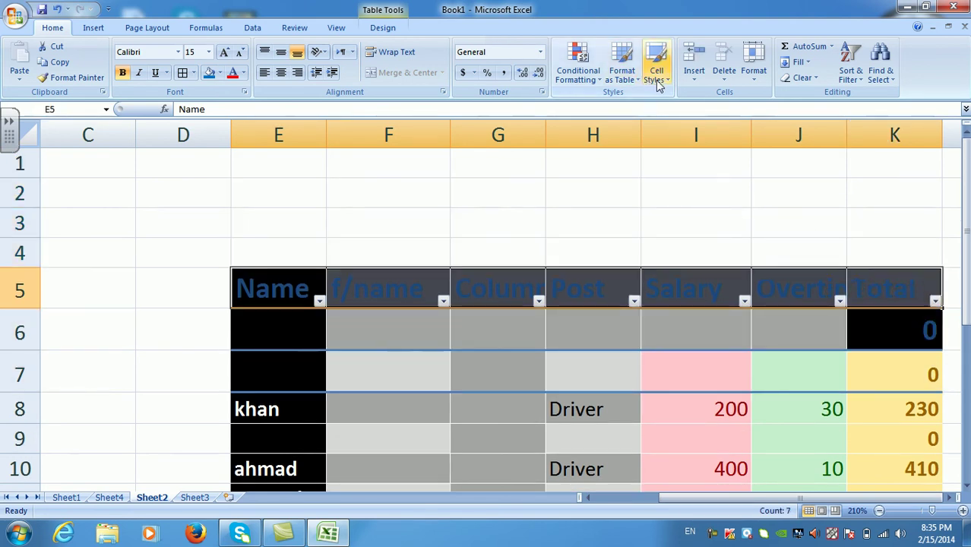
{"action": "left_click", "coordinate": [658, 79]}
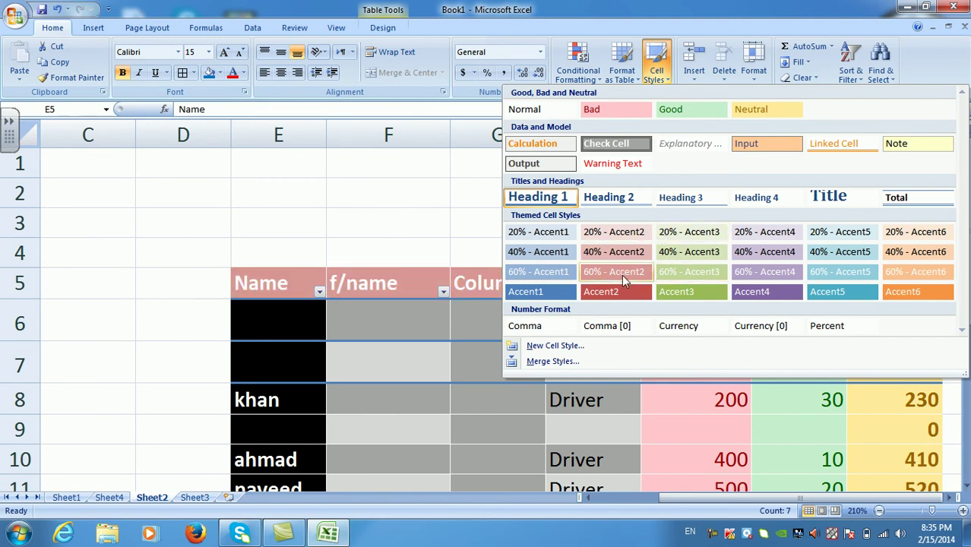
{"action": "left_click", "coordinate": [739, 293]}
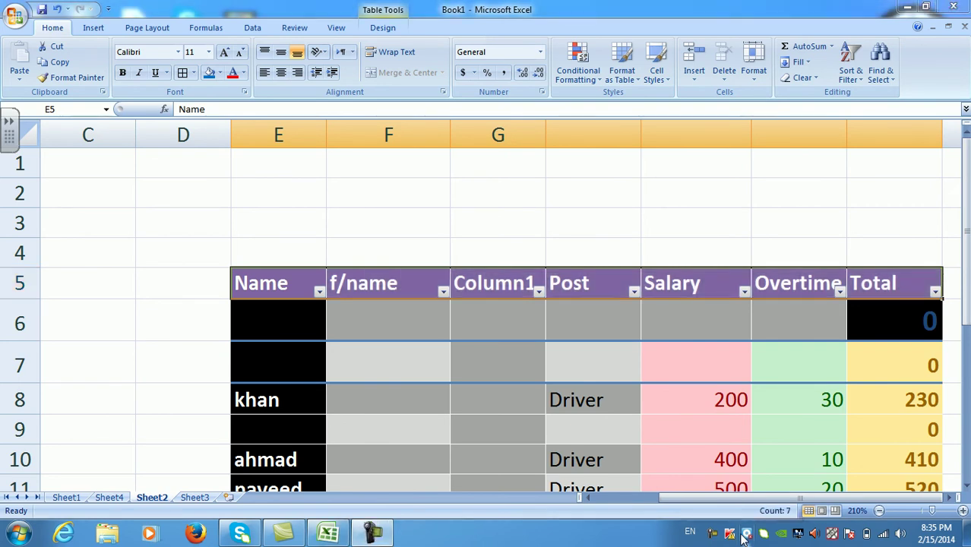
{"action": "left_click", "coordinate": [880, 512]}
{"action": "left_click", "coordinate": [880, 512]}
{"action": "left_click", "coordinate": [880, 511]}
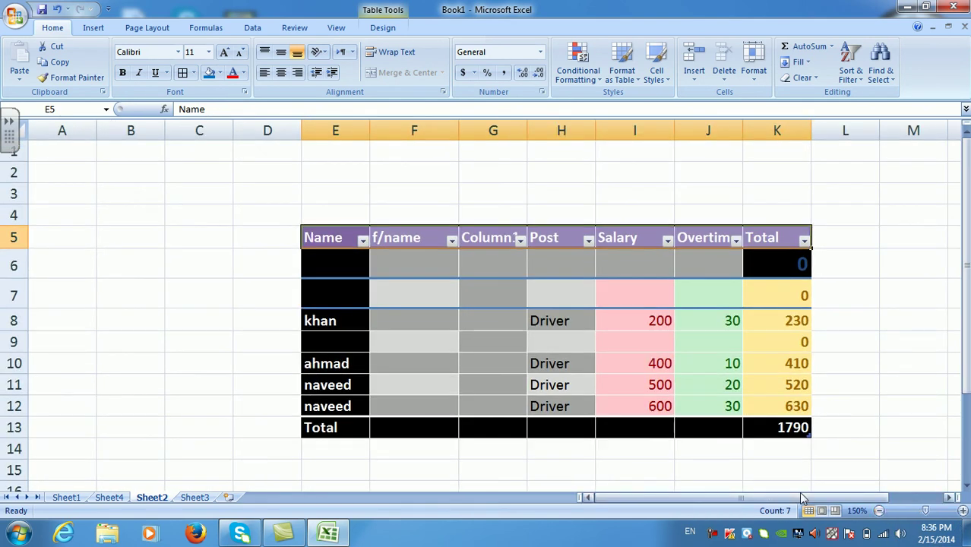
{"action": "left_click_drag", "start_coordinate": [718, 498], "coordinate": [745, 498]}
Step: Select khan's cell and look through the Insert options without inserting anything
{"action": "left_click", "coordinate": [695, 76]}
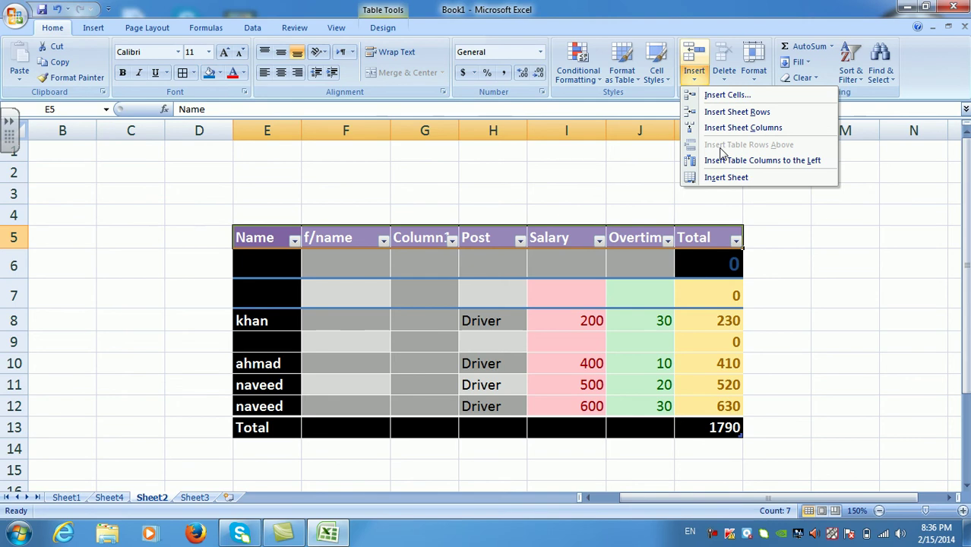
{"action": "left_click", "coordinate": [432, 335]}
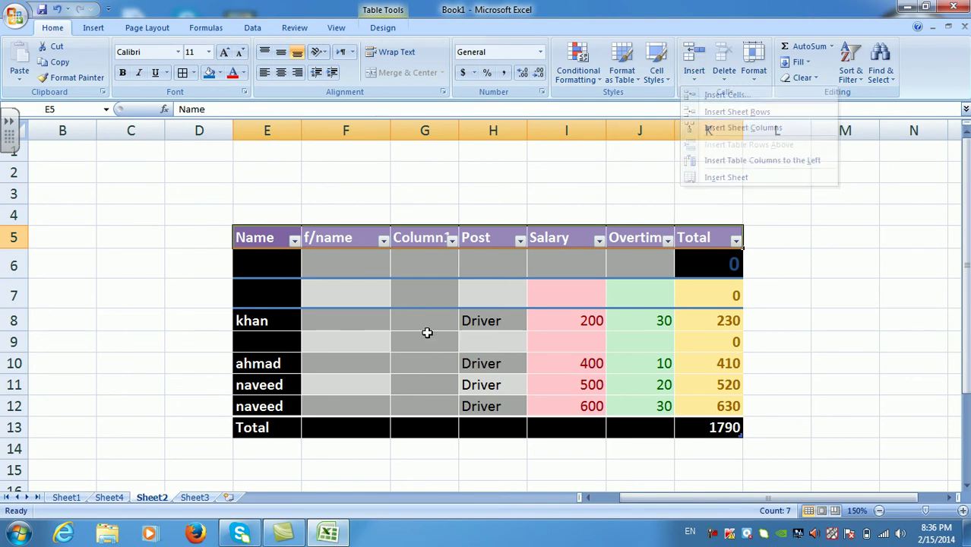
{"action": "left_click", "coordinate": [266, 320]}
{"action": "left_click", "coordinate": [694, 70]}
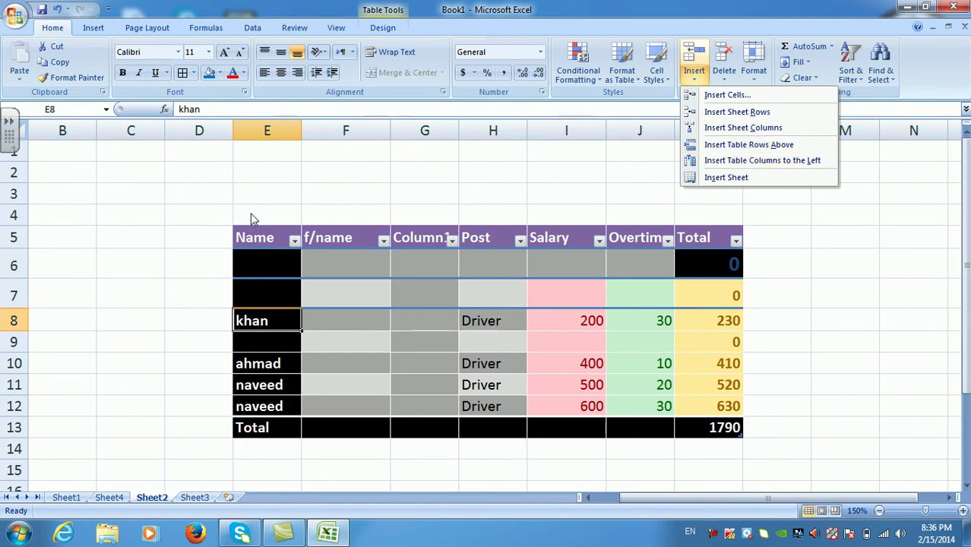
{"action": "left_click", "coordinate": [73, 504]}
Step: Look over Sheet4, Sheet3 and Sheet1, then add a new blank worksheet from Sheet2
{"action": "left_click", "coordinate": [102, 500]}
{"action": "left_click", "coordinate": [152, 499]}
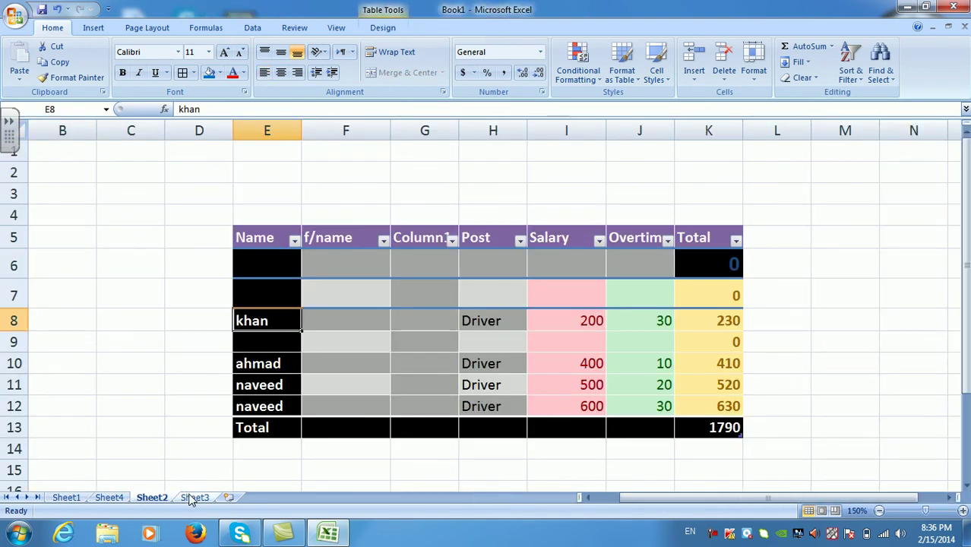
{"action": "left_click", "coordinate": [192, 497]}
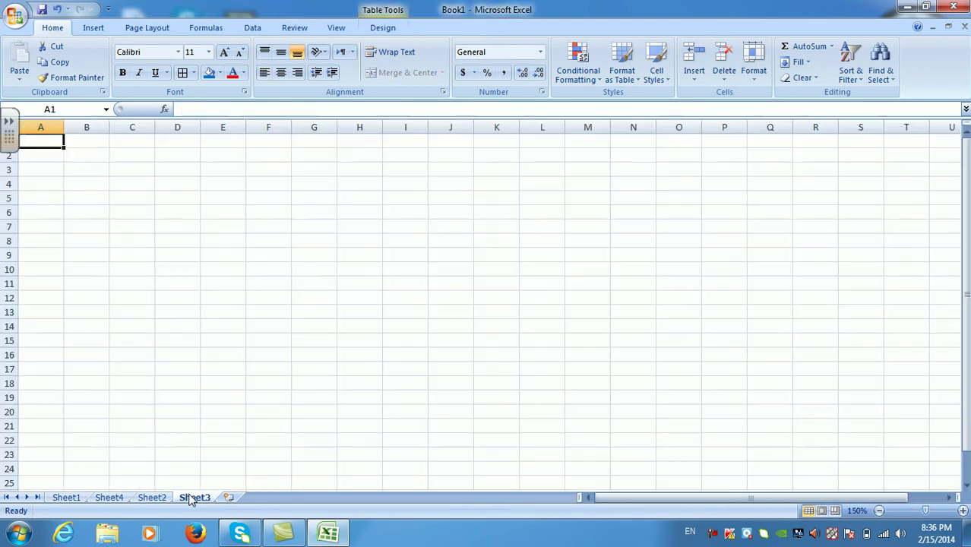
{"action": "left_click", "coordinate": [121, 498]}
{"action": "left_click", "coordinate": [66, 498]}
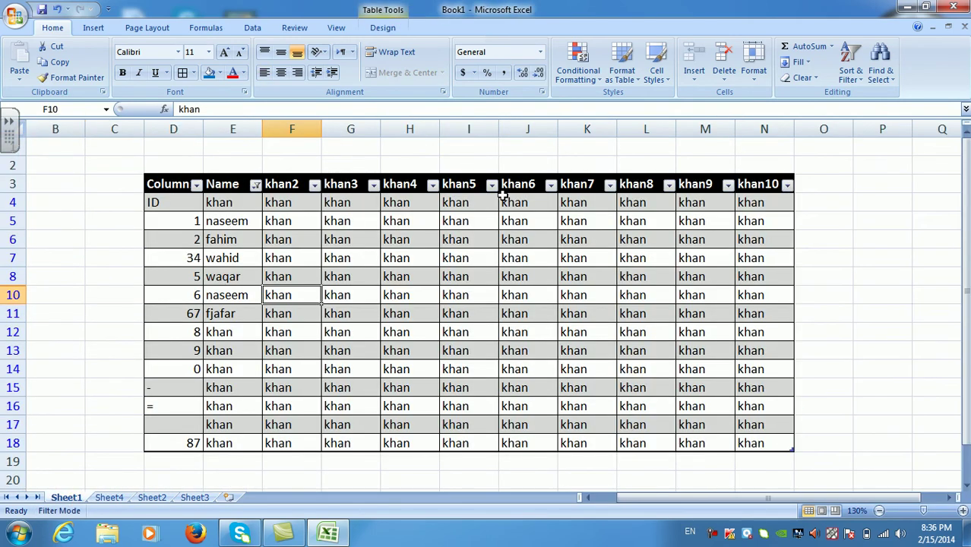
{"action": "left_click", "coordinate": [151, 498]}
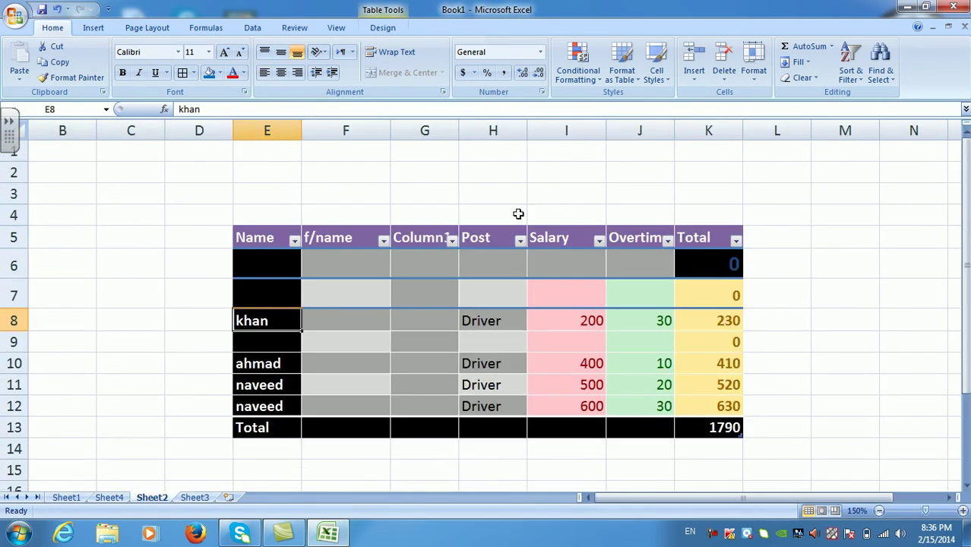
{"action": "left_click", "coordinate": [703, 76]}
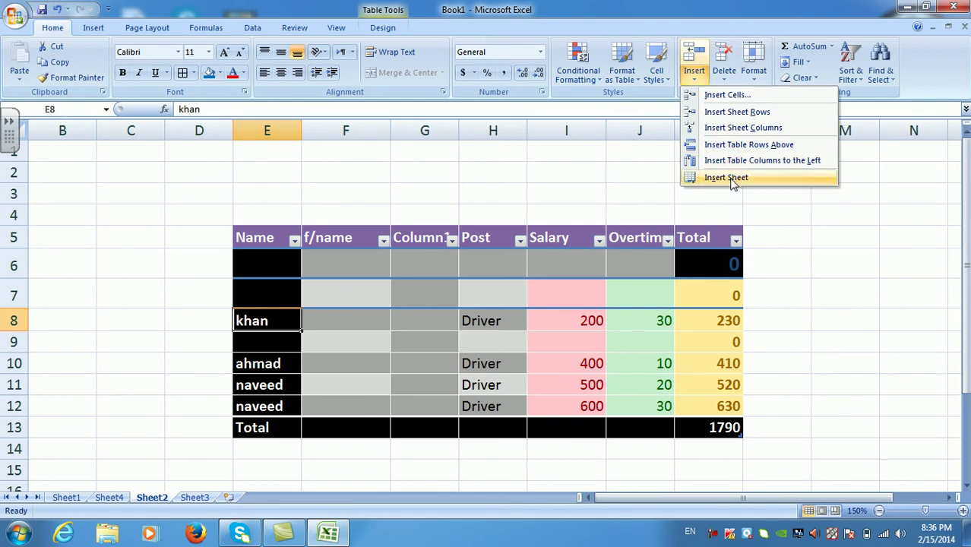
{"action": "left_click", "coordinate": [730, 180]}
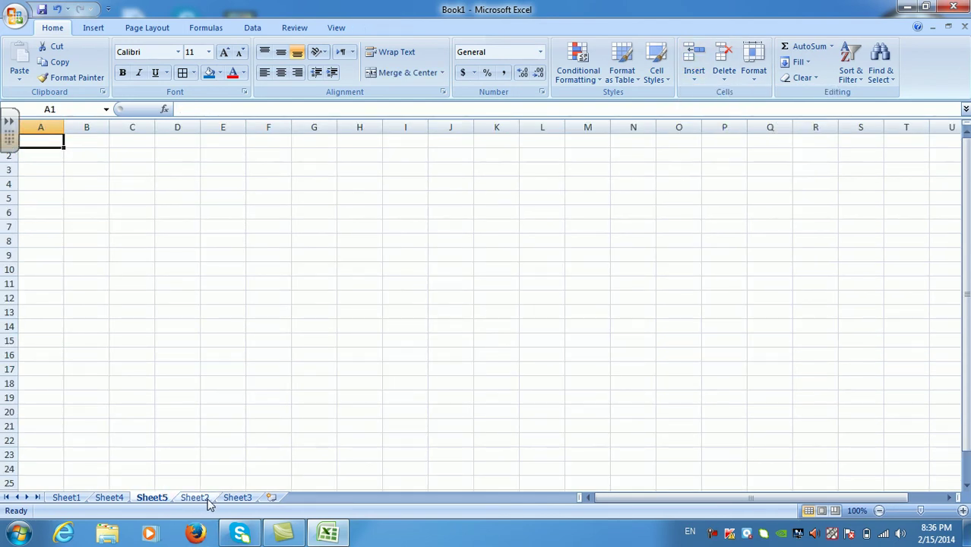
Step: Rename the Sheet1 tab to 'Report', then go back to the Sheet2 salary table
{"action": "right_click", "coordinate": [69, 498]}
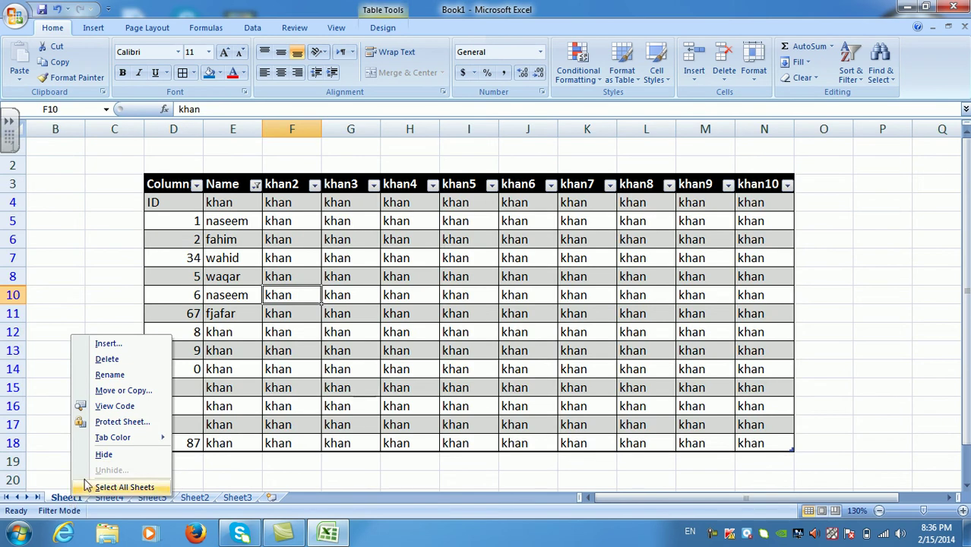
{"action": "left_click", "coordinate": [114, 374]}
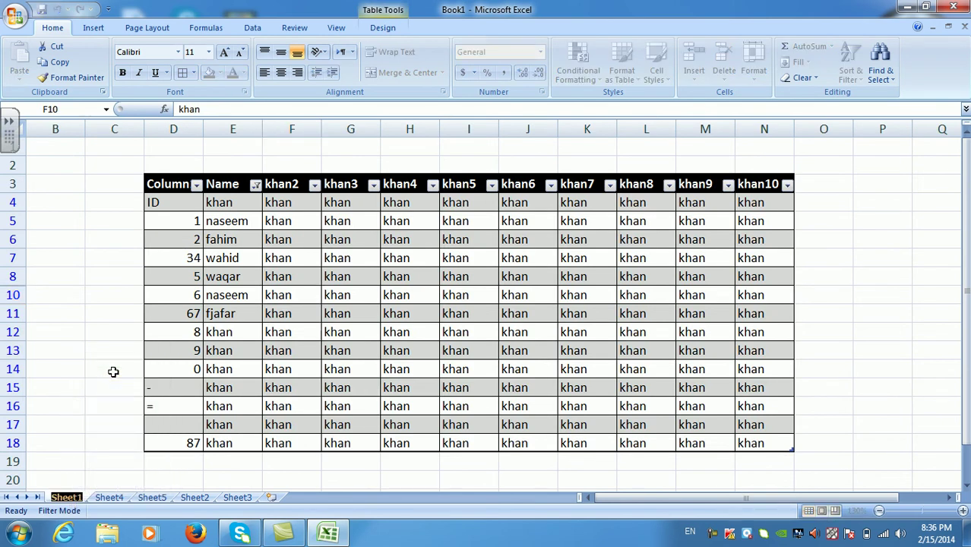
{"action": "type", "text": "Repor"}
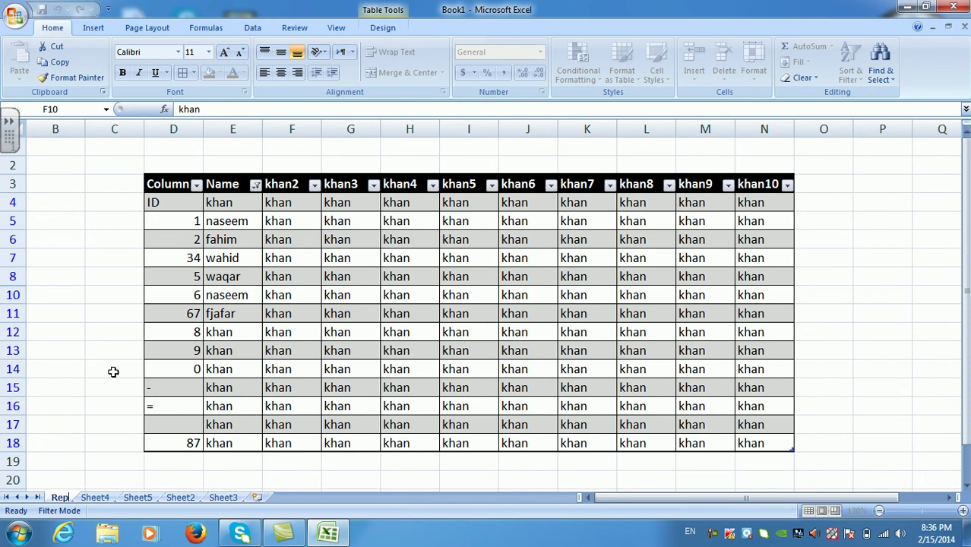
{"action": "type", "text": "t"}
{"action": "left_click", "coordinate": [107, 500]}
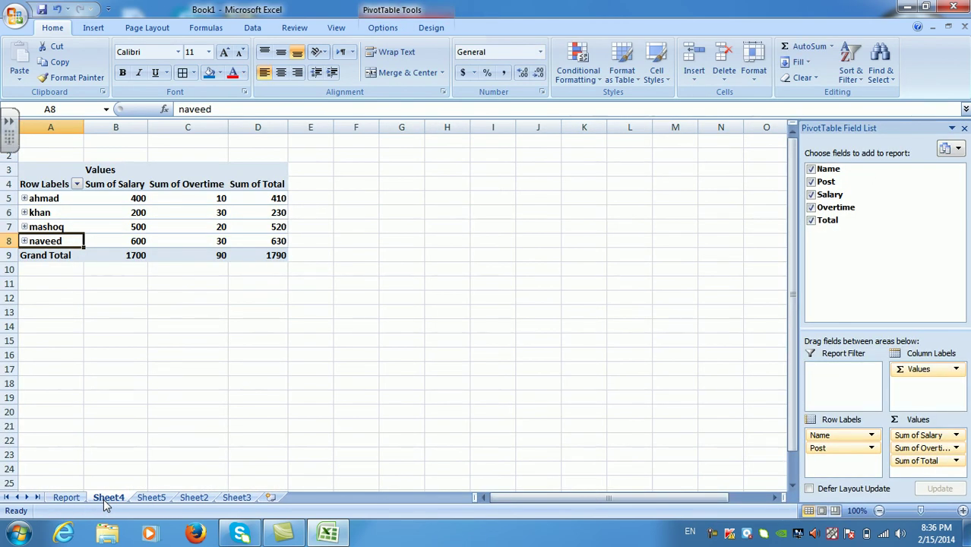
{"action": "left_click", "coordinate": [151, 497]}
{"action": "left_click", "coordinate": [194, 498]}
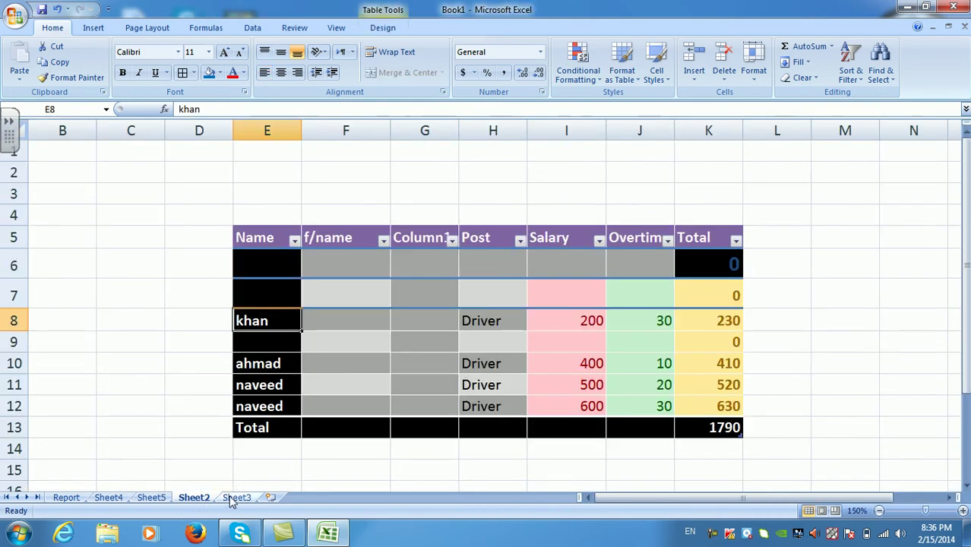
Step: Delete the Sheet2 worksheet, confirming the permanent deletion, then select a cell on Report
{"action": "left_click", "coordinate": [694, 76]}
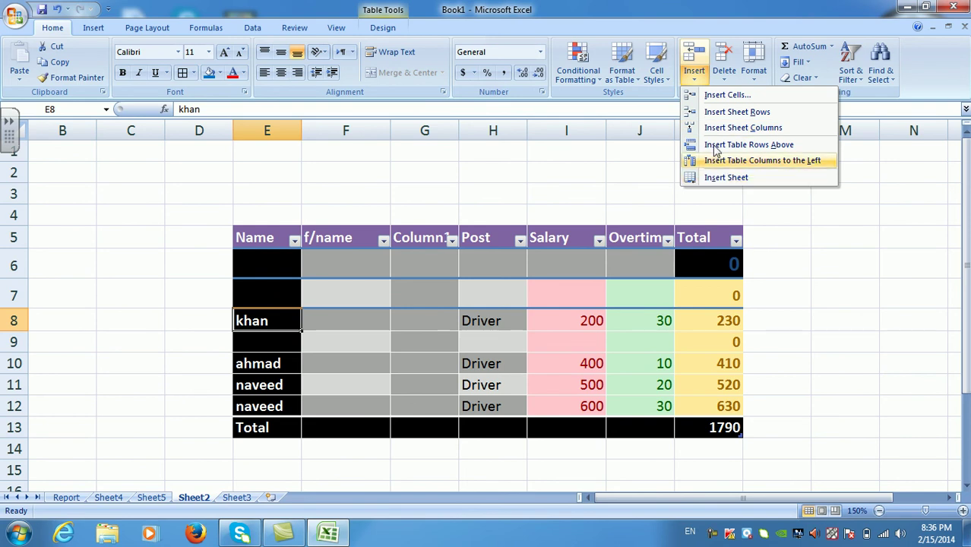
{"action": "left_click", "coordinate": [724, 80]}
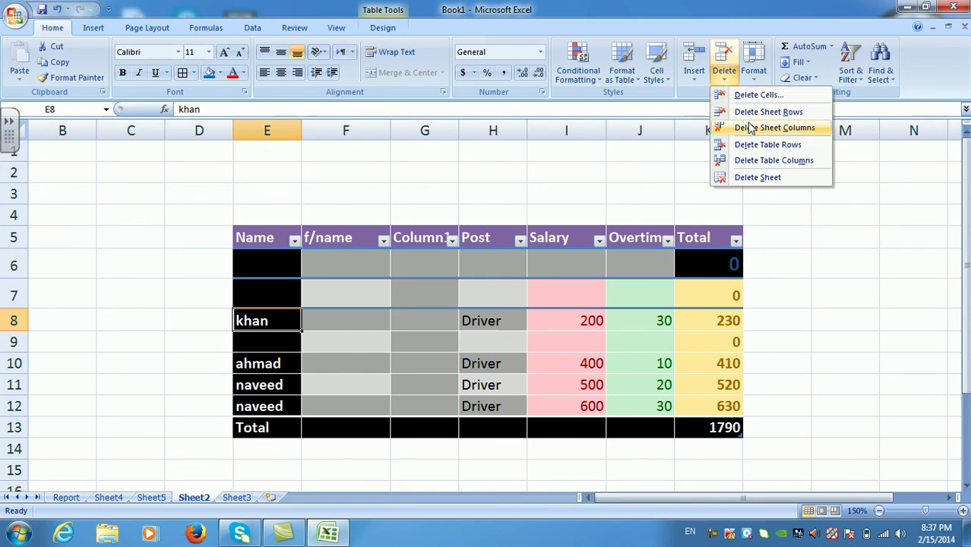
{"action": "left_click", "coordinate": [757, 178]}
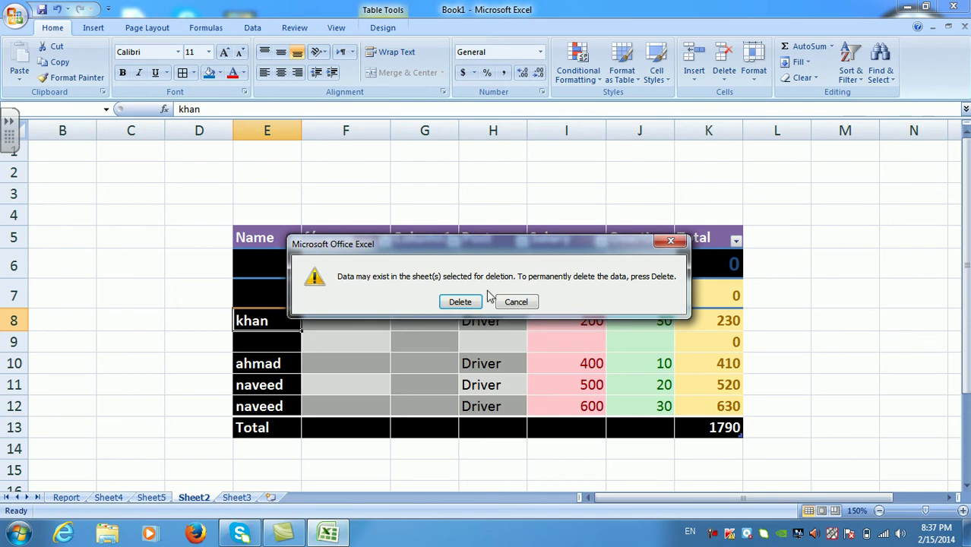
{"action": "left_click", "coordinate": [458, 302]}
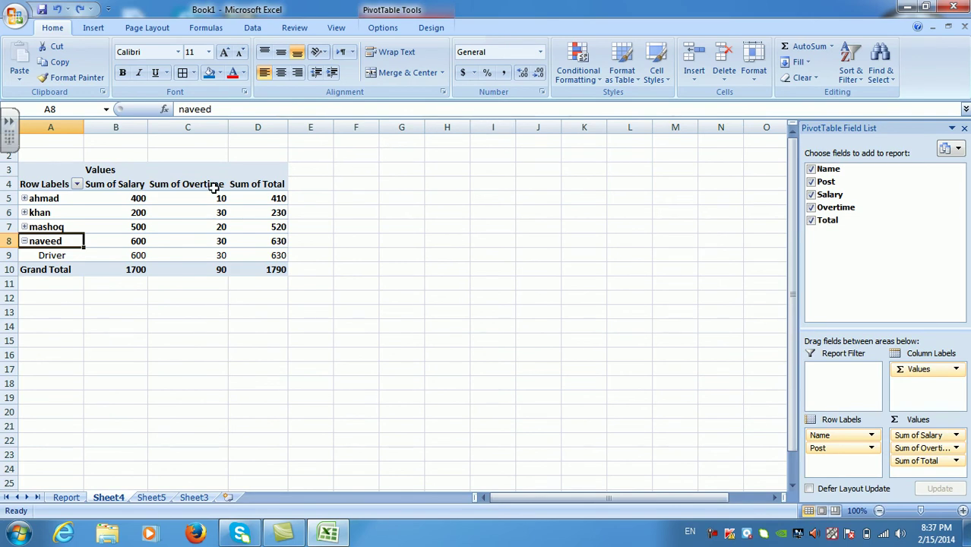
{"action": "left_click", "coordinate": [213, 187]}
Step: On the Report sheet, delete the entire fahim row
{"action": "left_click", "coordinate": [67, 498]}
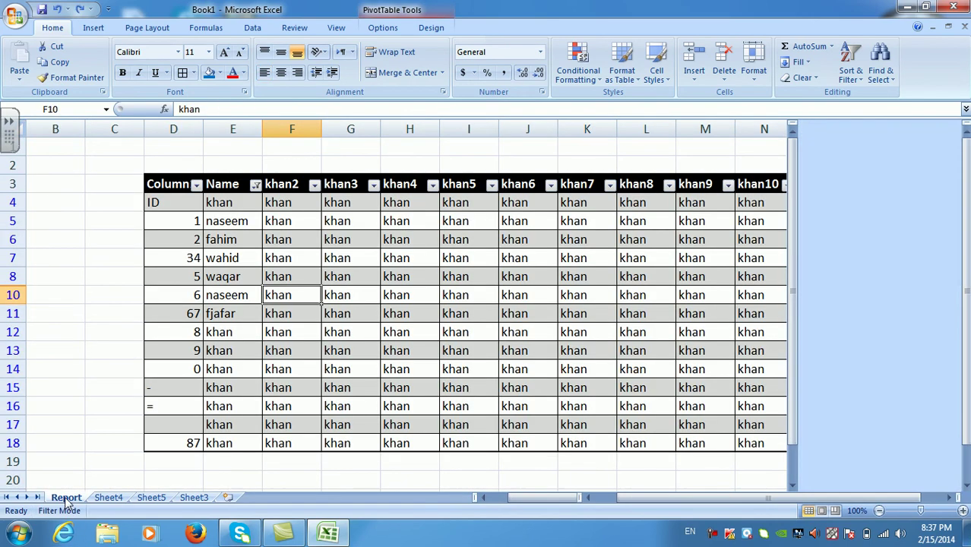
{"action": "left_click", "coordinate": [348, 185]}
{"action": "left_click", "coordinate": [724, 75]}
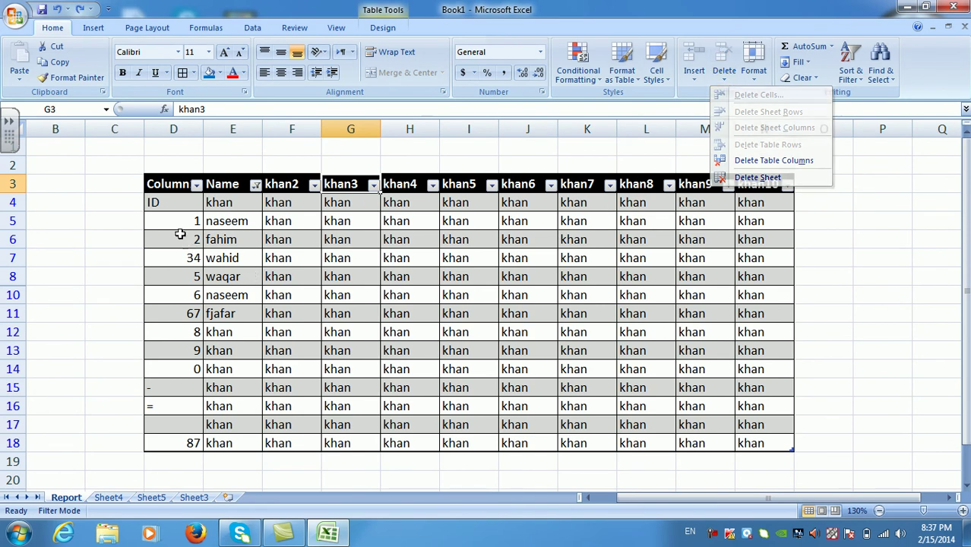
{"action": "left_click", "coordinate": [184, 237]}
{"action": "left_click", "coordinate": [726, 75]}
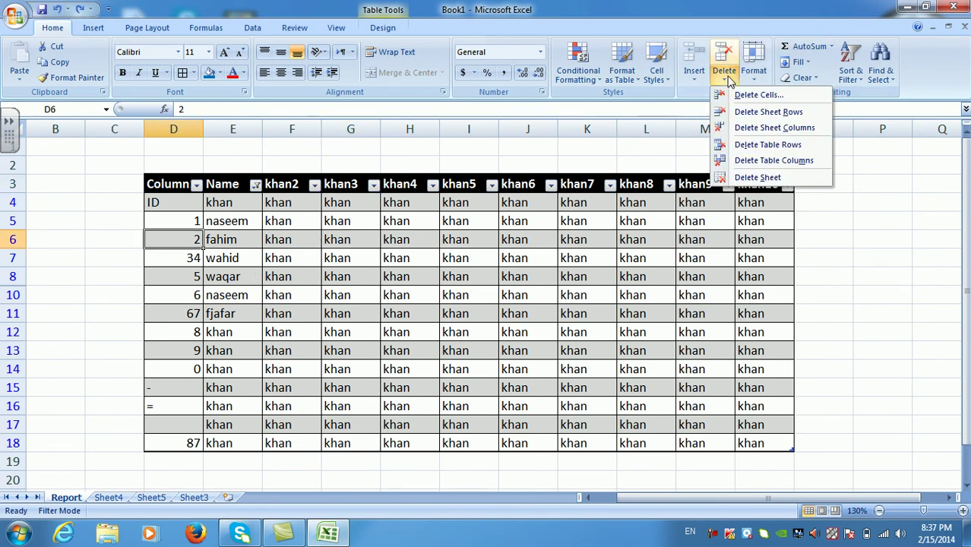
{"action": "left_click", "coordinate": [749, 112]}
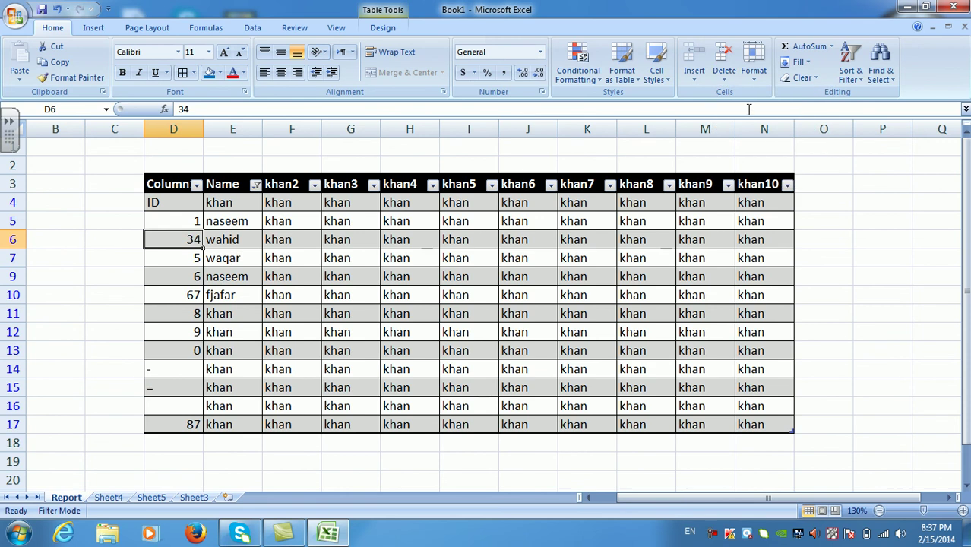
Step: Delete the whole ID column D, then switch to the empty Sheet5
{"action": "left_click", "coordinate": [726, 76]}
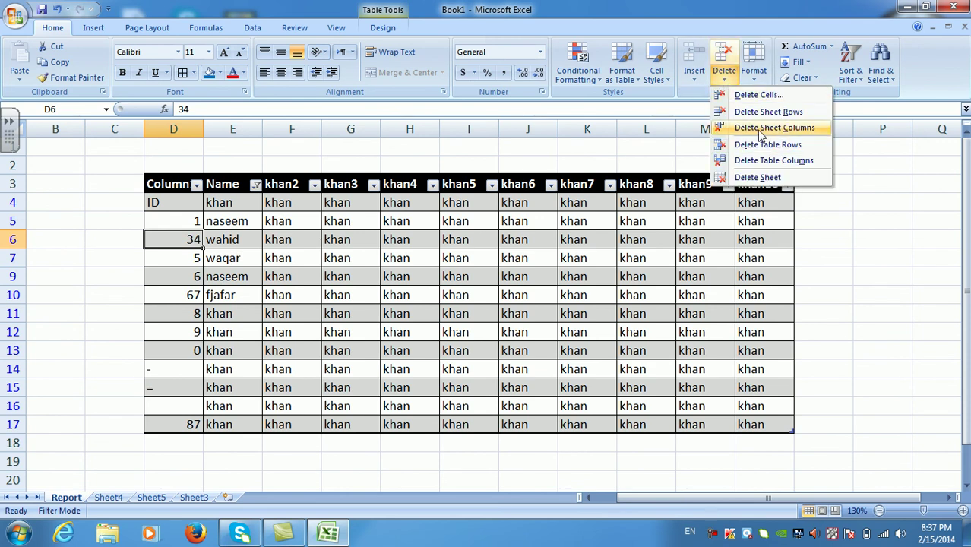
{"action": "left_click", "coordinate": [760, 127]}
{"action": "left_click", "coordinate": [701, 80]}
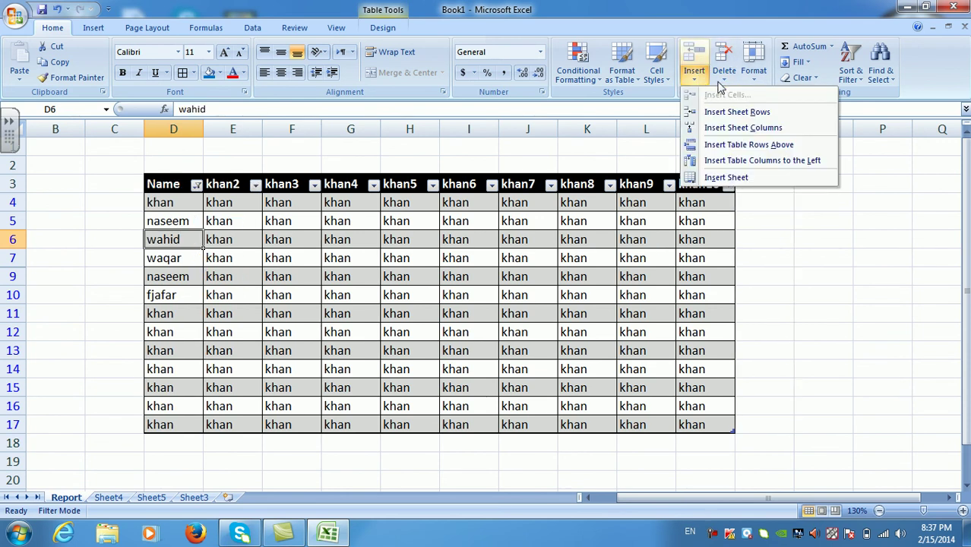
{"action": "left_click", "coordinate": [726, 76]}
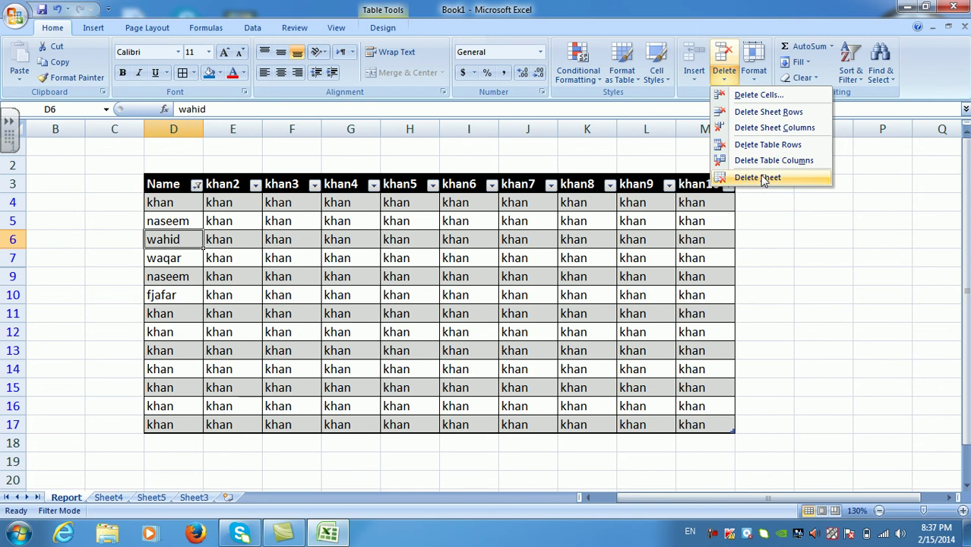
{"action": "left_click", "coordinate": [754, 76]}
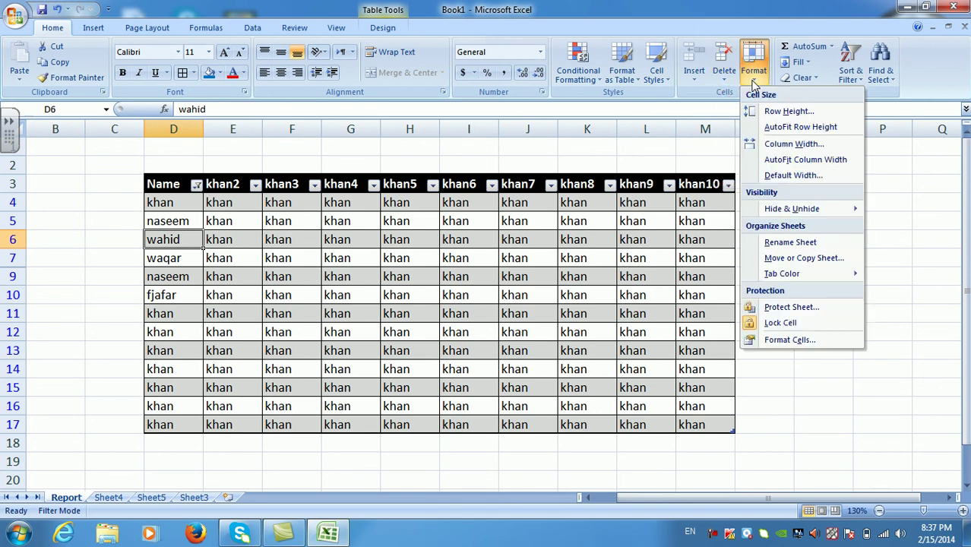
{"action": "left_click", "coordinate": [790, 418]}
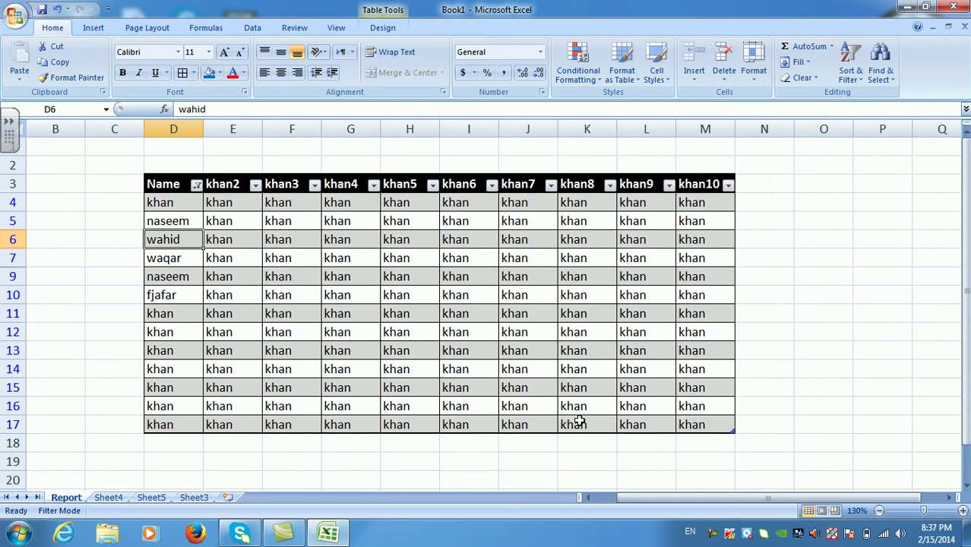
{"action": "left_click", "coordinate": [149, 498]}
Step: Fill every cell of F6:M20 with 'khan' at once using Ctrl+Enter
{"action": "mouse_move", "coordinate": [280, 207]}
{"action": "left_mouse_down"}
{"action": "mouse_move", "coordinate": [557, 368]}
{"action": "mouse_move", "coordinate": [596, 411]}
{"action": "left_mouse_up"}
{"action": "type", "text": "khan"}
{"action": "key", "text": "ctrl+Return"}
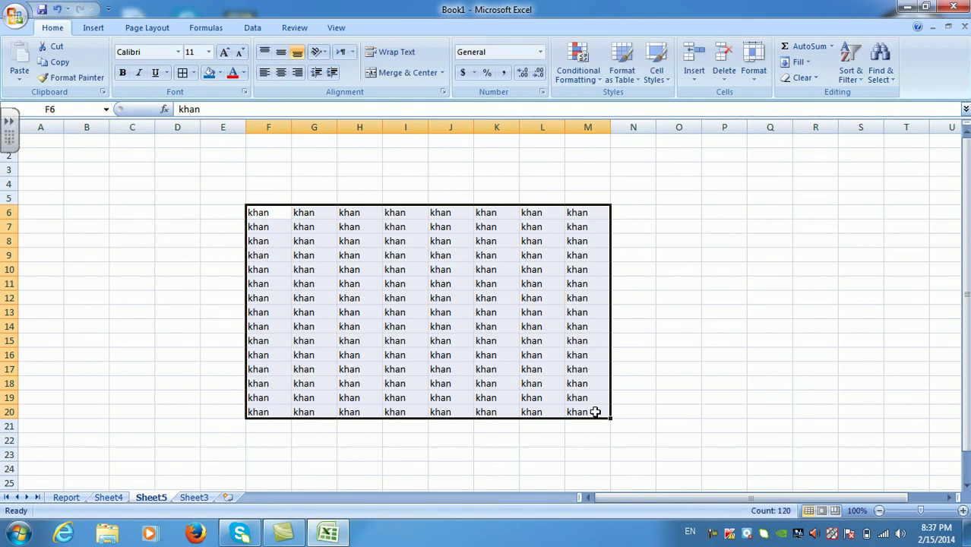
Step: Select F6:M6 and open the Row Height setting to set row 6 to 20
{"action": "left_click", "coordinate": [273, 213]}
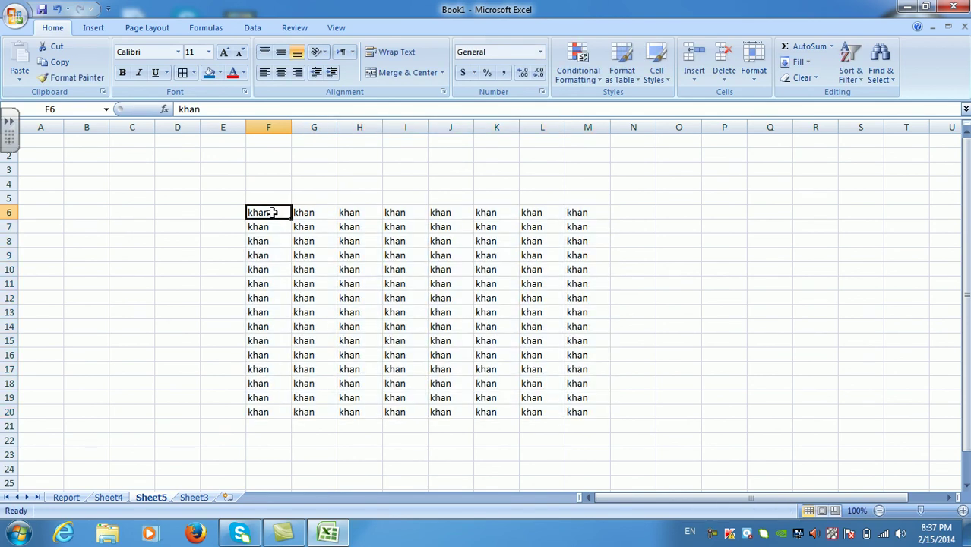
{"action": "left_click_drag", "start_coordinate": [272, 213], "coordinate": [586, 213]}
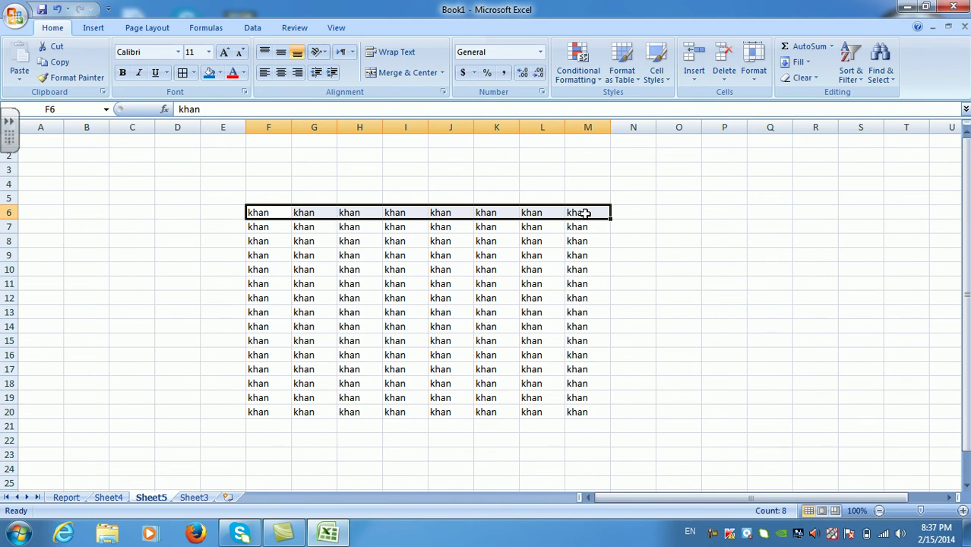
{"action": "left_click", "coordinate": [756, 79]}
{"action": "left_click", "coordinate": [767, 113]}
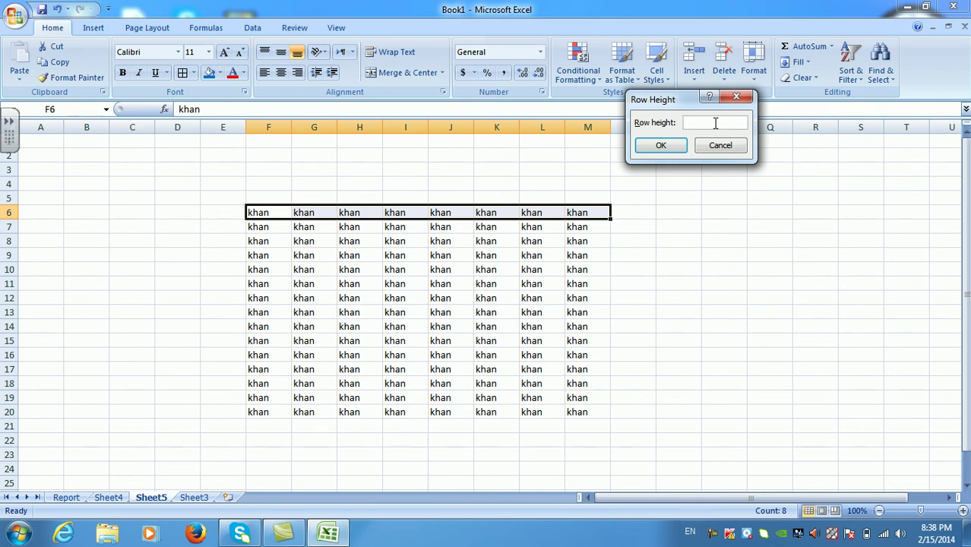
Step: Apply a height of 20 to row 6, then auto-fit it back to its text height
{"action": "left_click", "coordinate": [676, 145]}
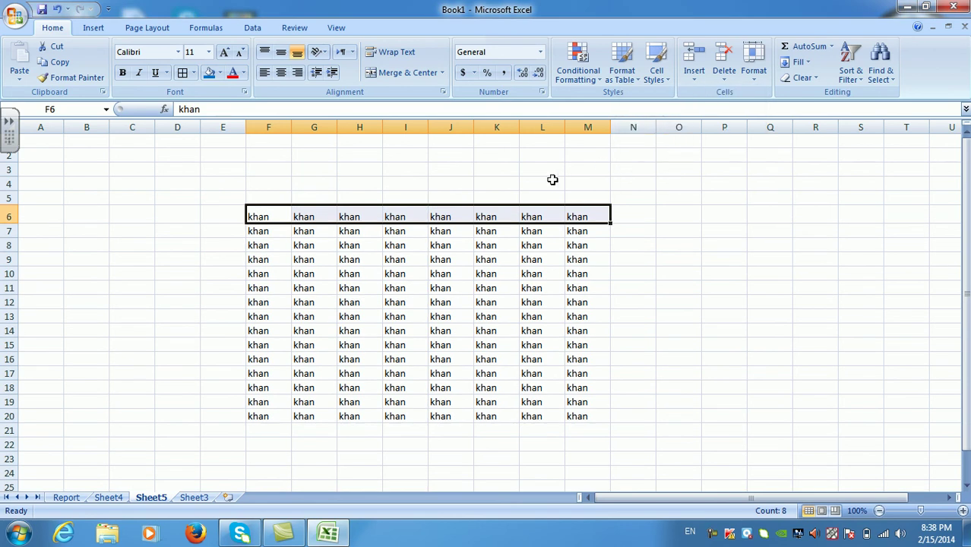
{"action": "left_click", "coordinate": [761, 76]}
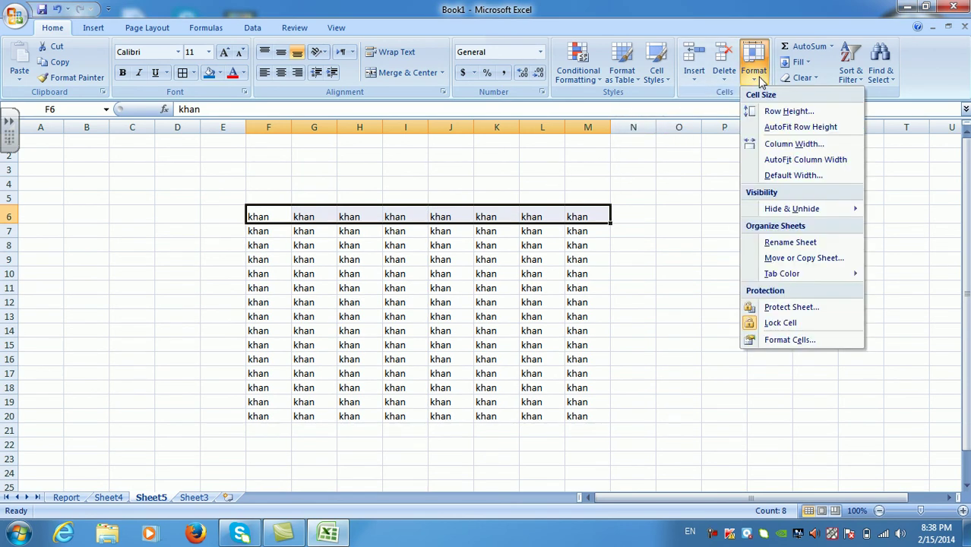
{"action": "left_click", "coordinate": [773, 130]}
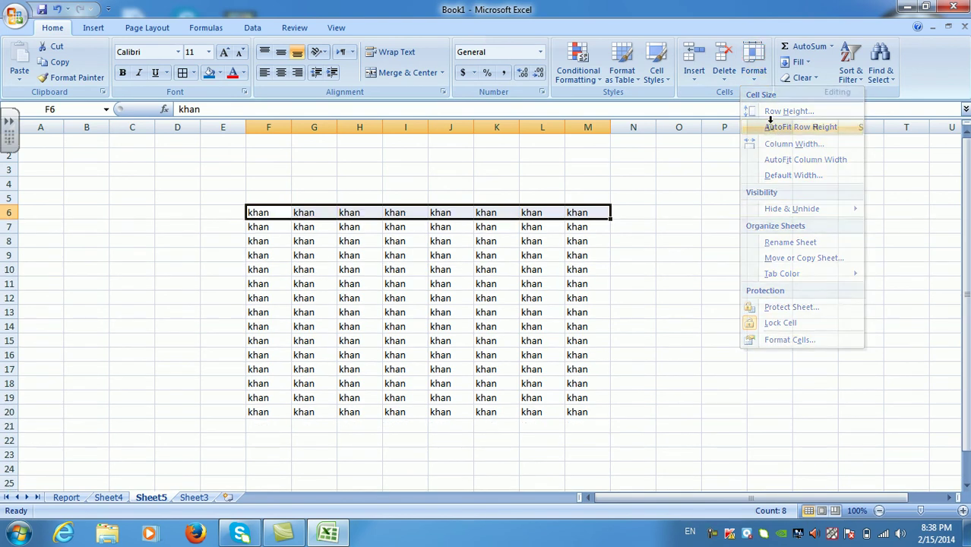
Step: Set columns F to M to width 12, then try AutoFit Column Width and undo it
{"action": "left_click", "coordinate": [754, 73]}
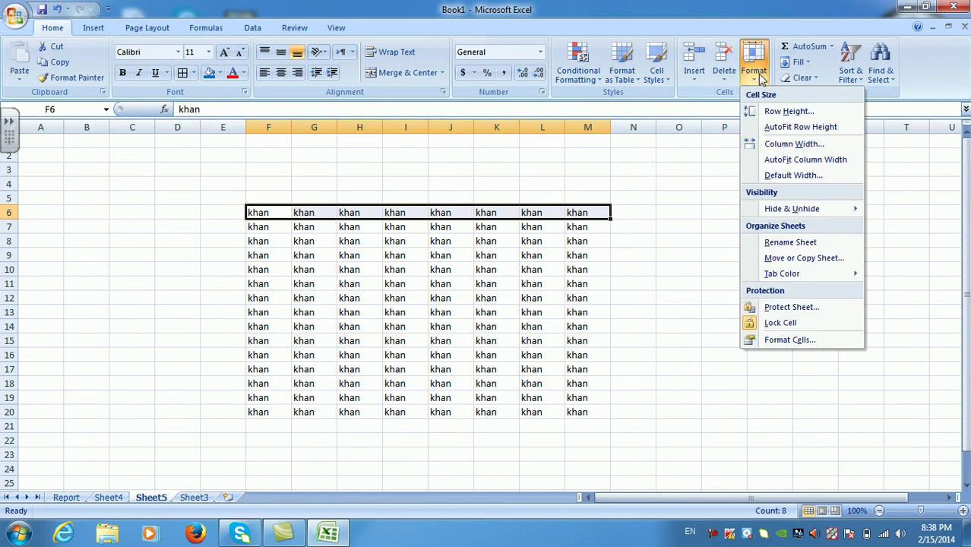
{"action": "left_click", "coordinate": [783, 151]}
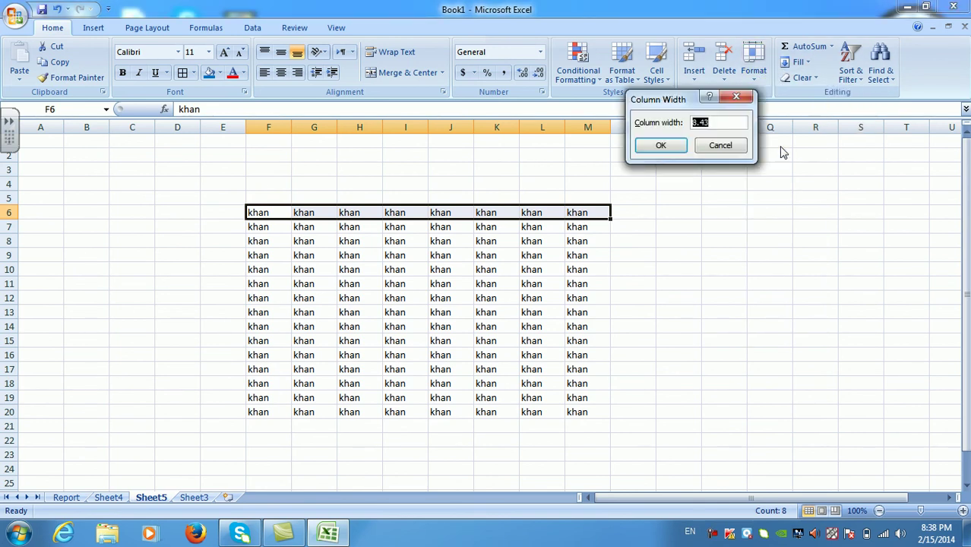
{"action": "type", "text": "12"}
{"action": "left_click", "coordinate": [668, 145]}
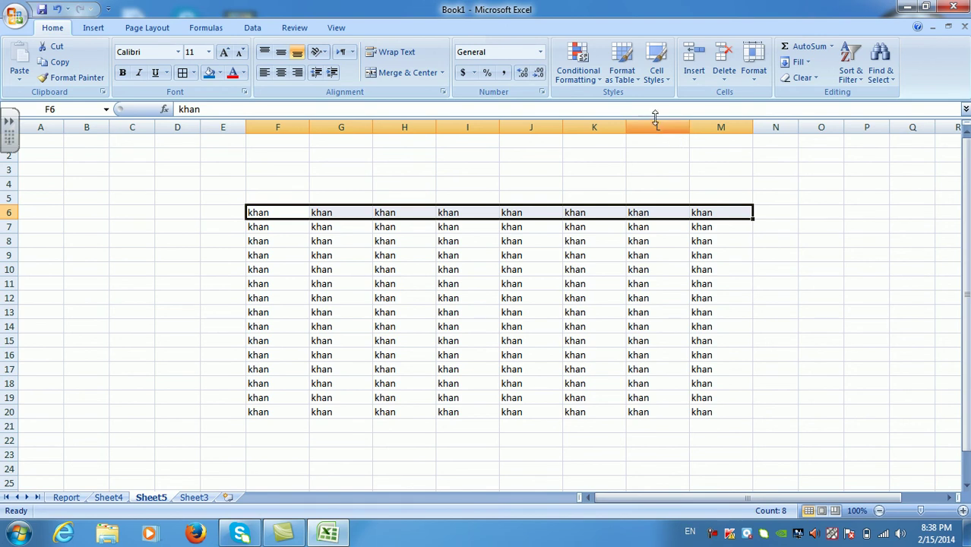
{"action": "left_click", "coordinate": [753, 69]}
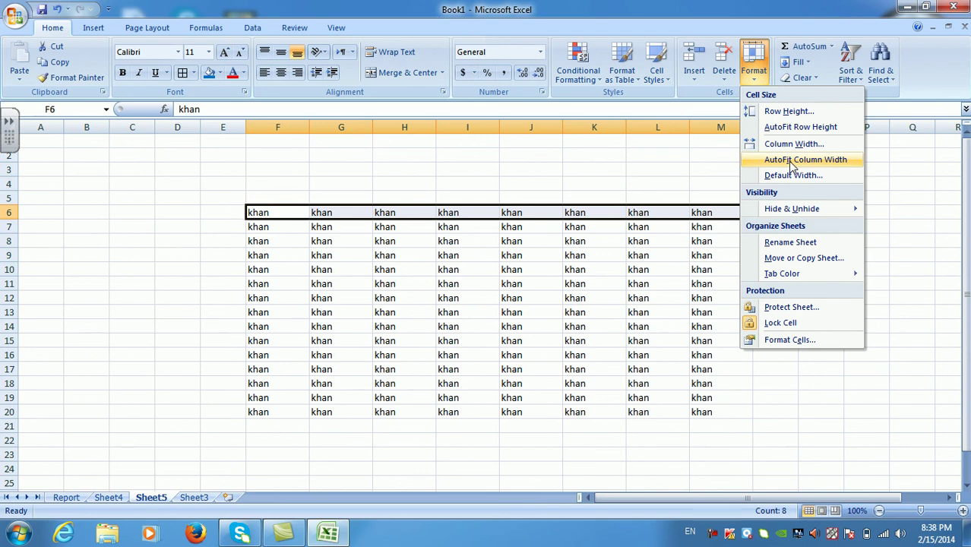
{"action": "left_click", "coordinate": [793, 162]}
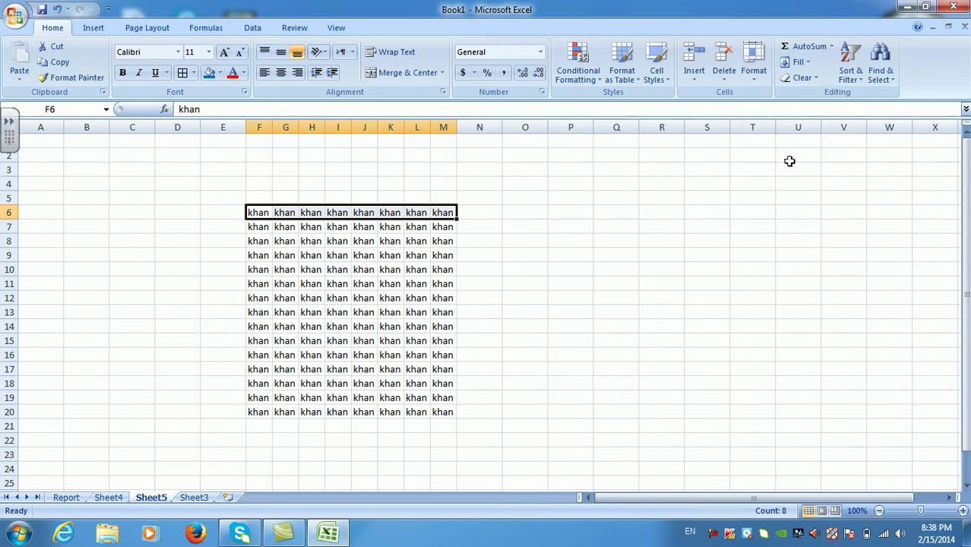
{"action": "key", "text": "ctrl+z"}
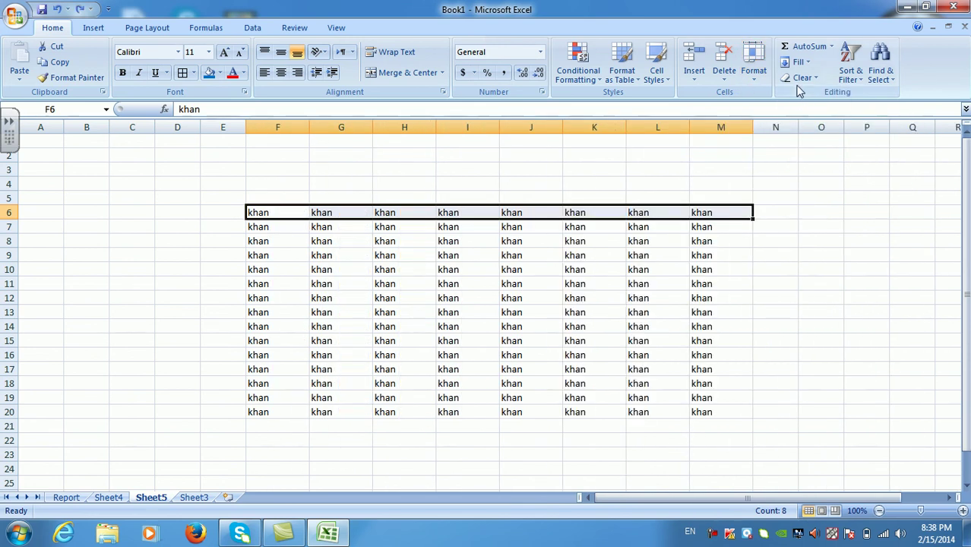
{"action": "left_click", "coordinate": [756, 86]}
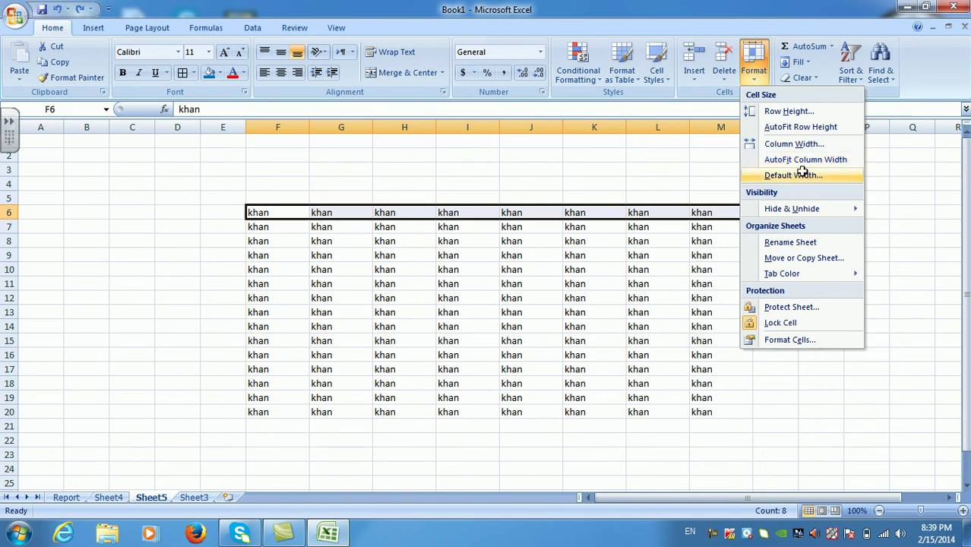
{"action": "left_click", "coordinate": [803, 173]}
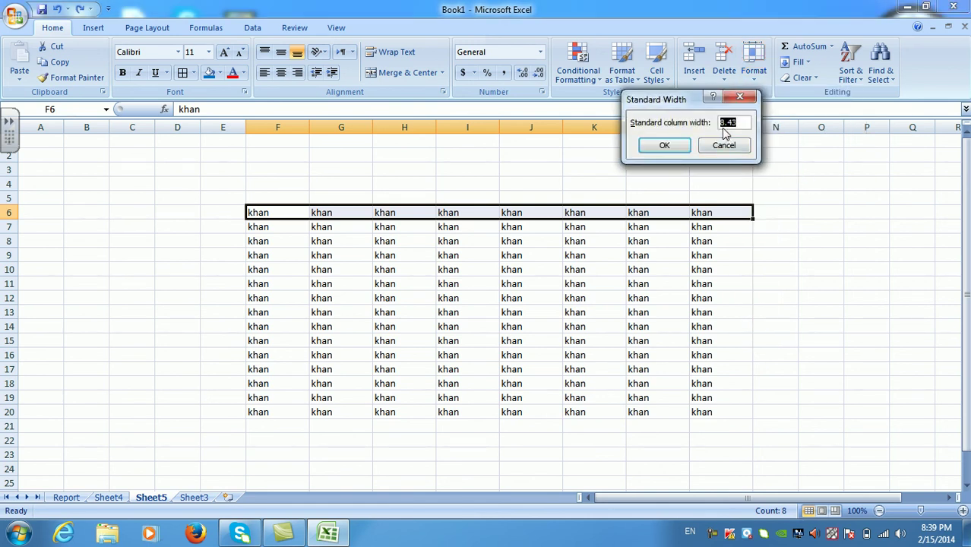
{"action": "left_click", "coordinate": [677, 145]}
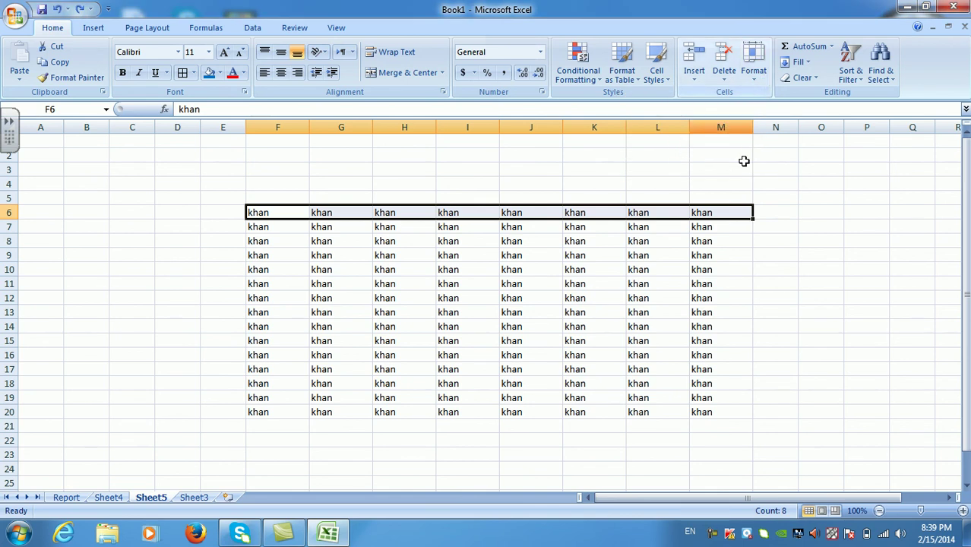
{"action": "left_click", "coordinate": [755, 76]}
{"action": "left_click", "coordinate": [779, 177]}
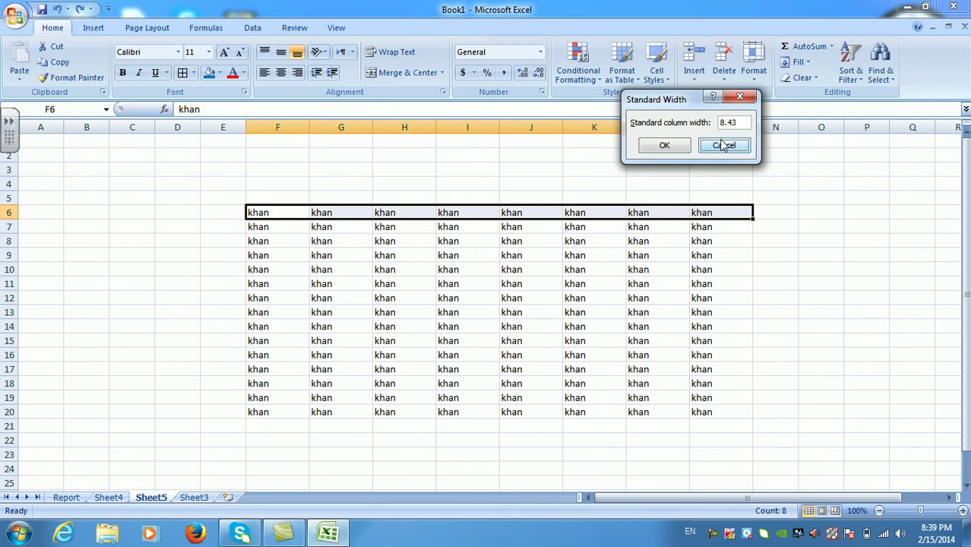
{"action": "left_click", "coordinate": [725, 145]}
{"action": "left_click", "coordinate": [754, 73]}
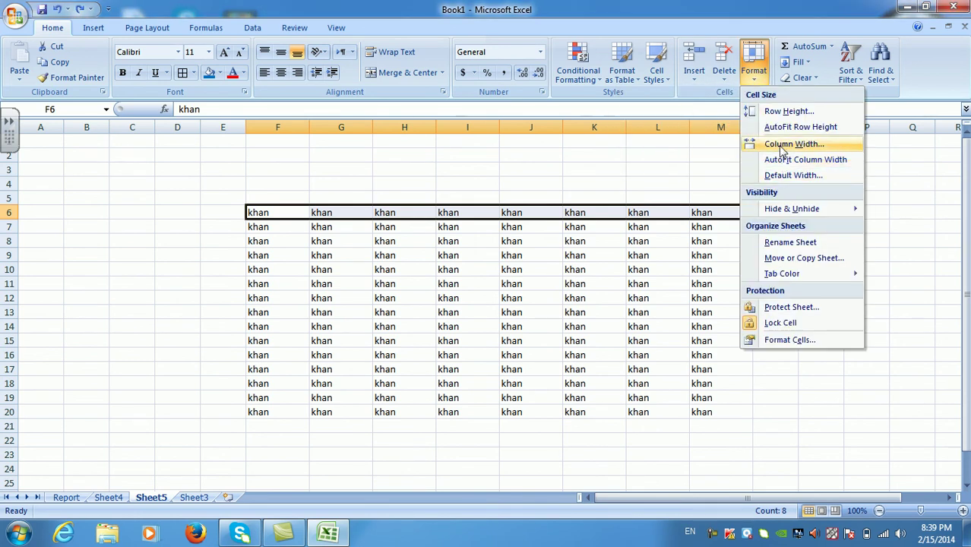
Step: Return columns F through M to the standard 8.43 width
{"action": "left_click", "coordinate": [780, 146]}
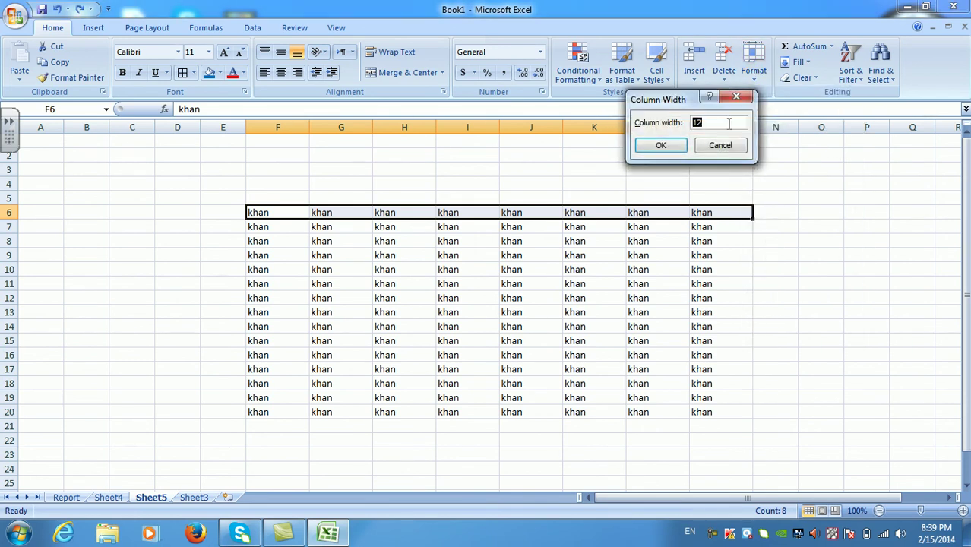
{"action": "type", "text": "8"}
{"action": "type", "text": "3"}
{"action": "left_click", "coordinate": [672, 145]}
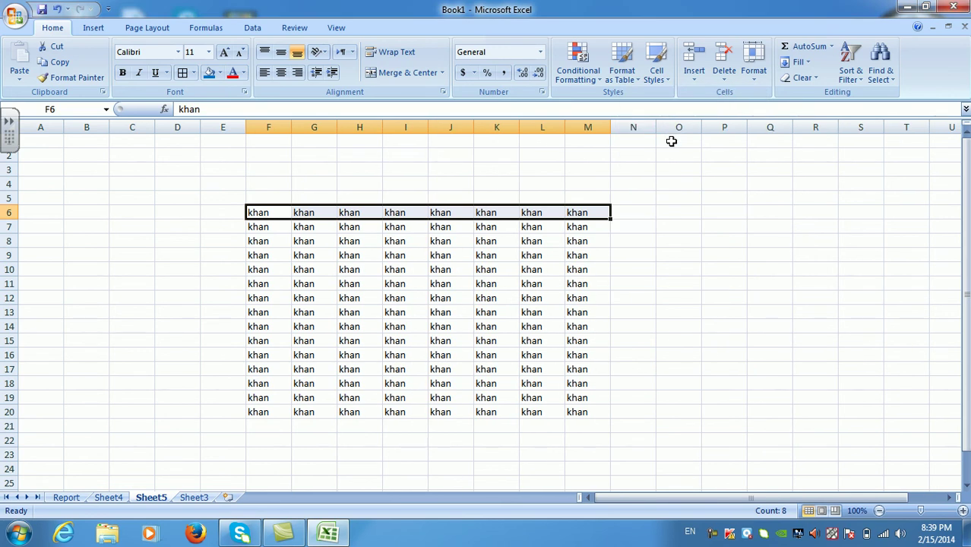
Step: Look through the Hide & Unhide options without changing anything, then select row 7 of the table
{"action": "left_click", "coordinate": [753, 62]}
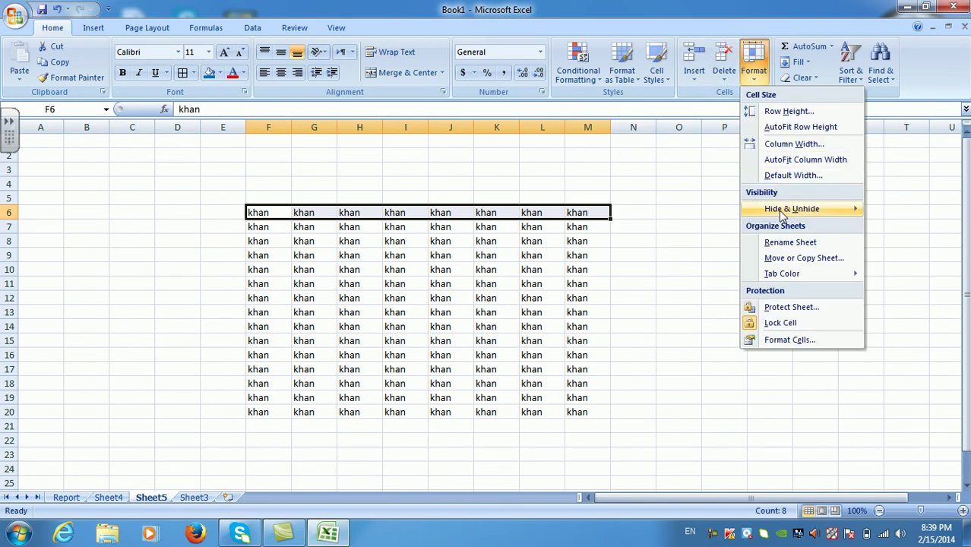
{"action": "mouse_move", "coordinate": [782, 215]}
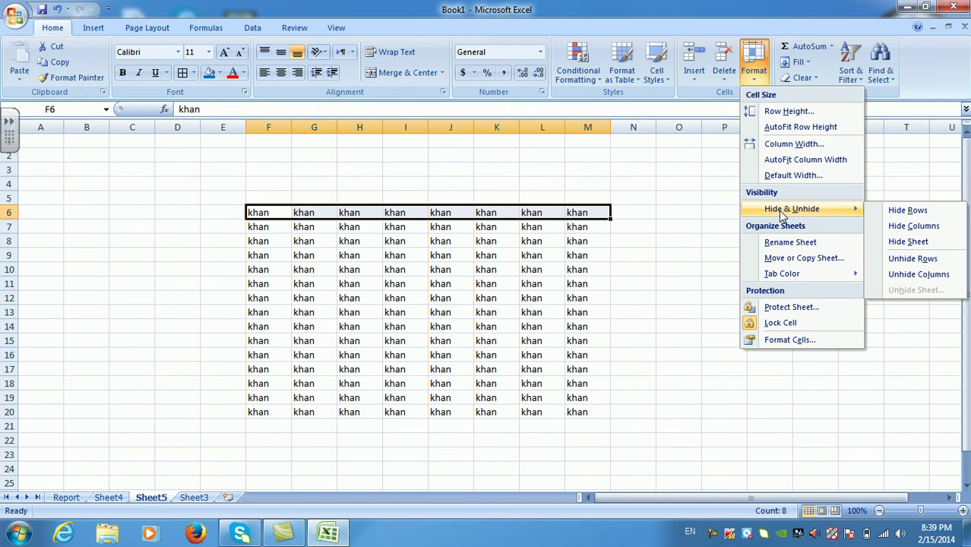
{"action": "left_click", "coordinate": [680, 253]}
{"action": "left_click", "coordinate": [540, 240]}
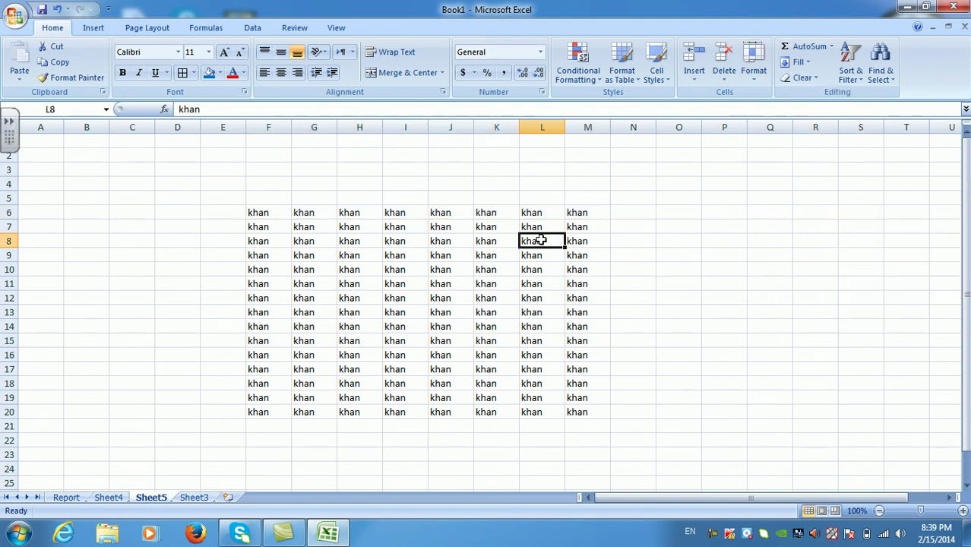
{"action": "mouse_move", "coordinate": [278, 232]}
{"action": "left_mouse_down"}
{"action": "mouse_move", "coordinate": [557, 255]}
{"action": "mouse_move", "coordinate": [576, 228]}
{"action": "left_mouse_up"}
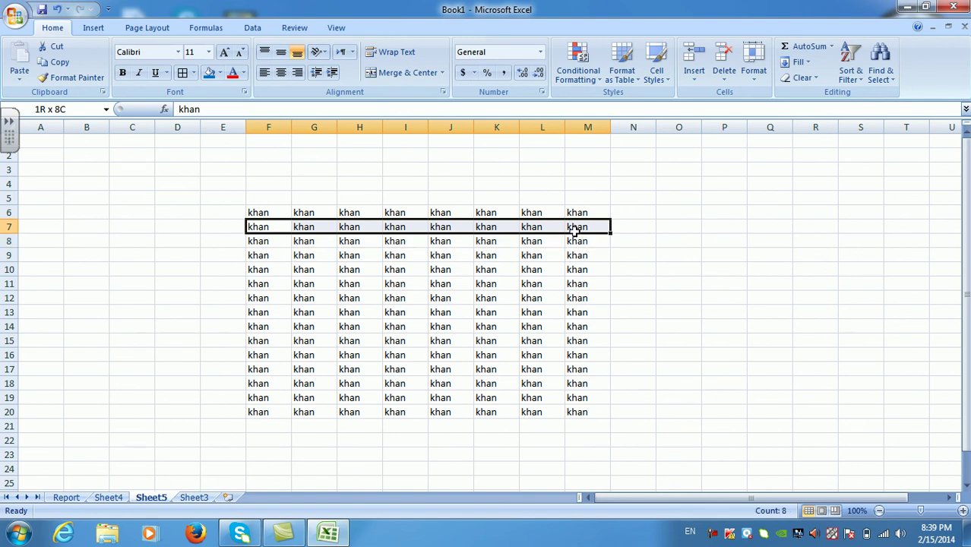
Step: Make row 7's text and fill yellow, then hide row 7
{"action": "left_click", "coordinate": [243, 73]}
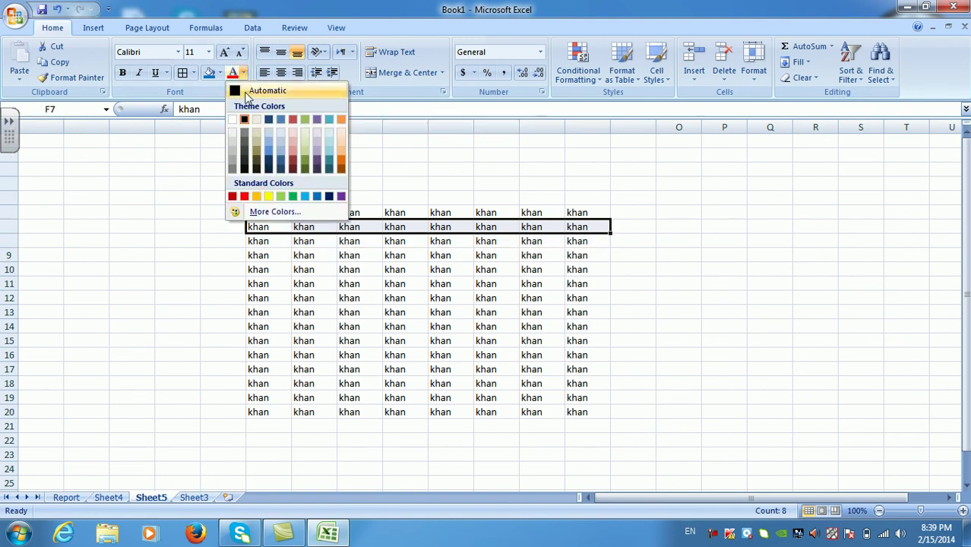
{"action": "left_click", "coordinate": [269, 199]}
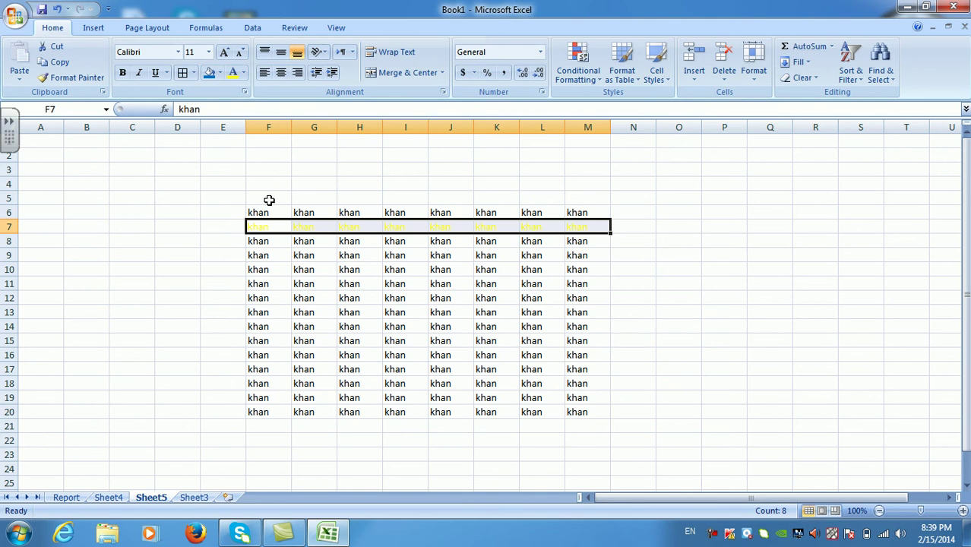
{"action": "left_click", "coordinate": [219, 73]}
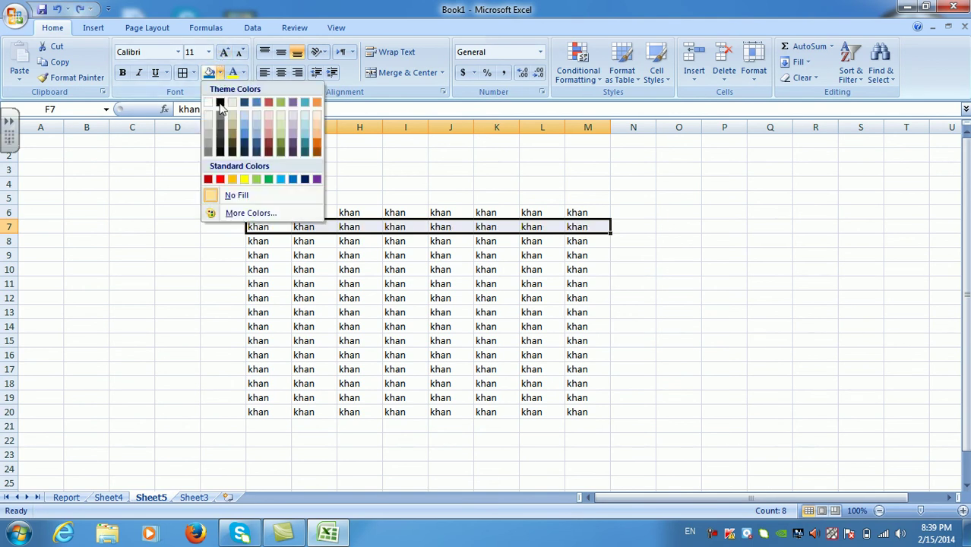
{"action": "left_click", "coordinate": [244, 179]}
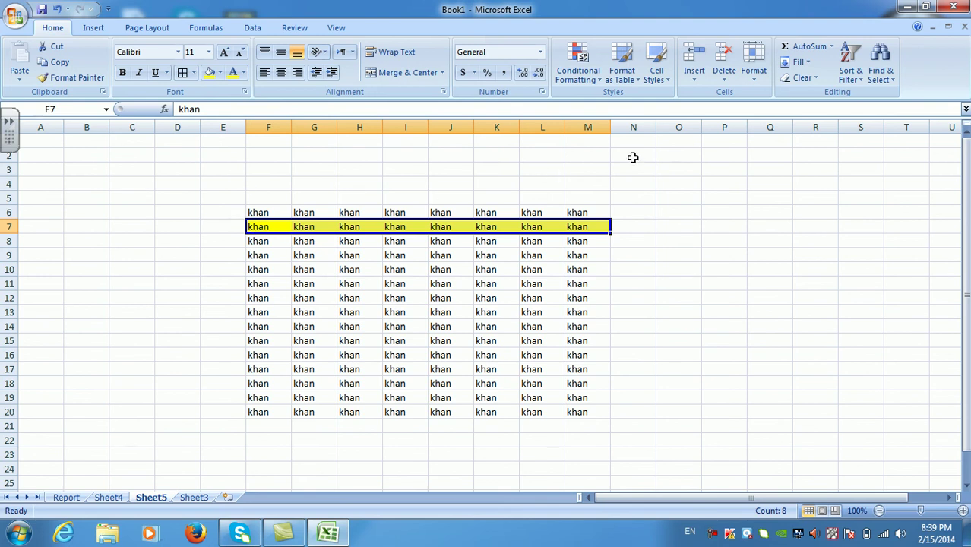
{"action": "left_click", "coordinate": [750, 75]}
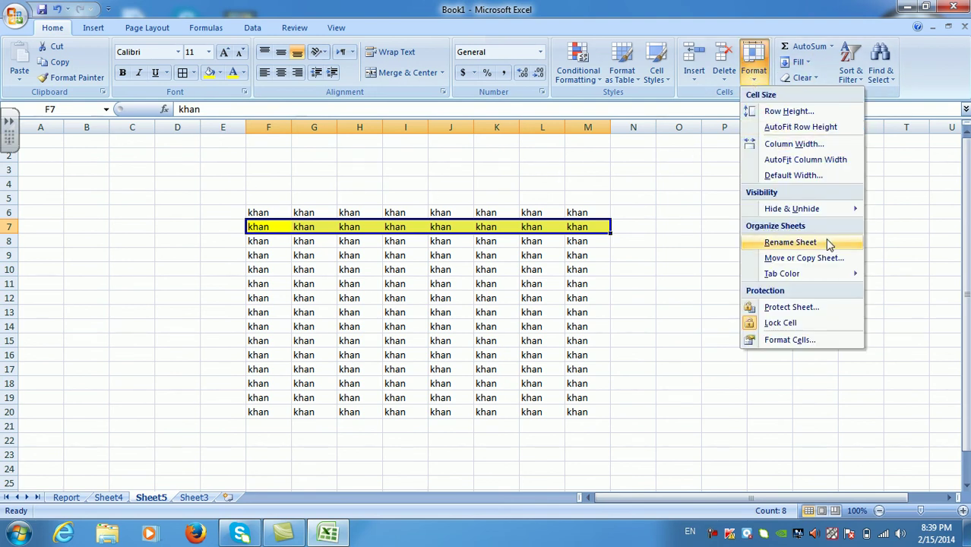
{"action": "mouse_move", "coordinate": [828, 213]}
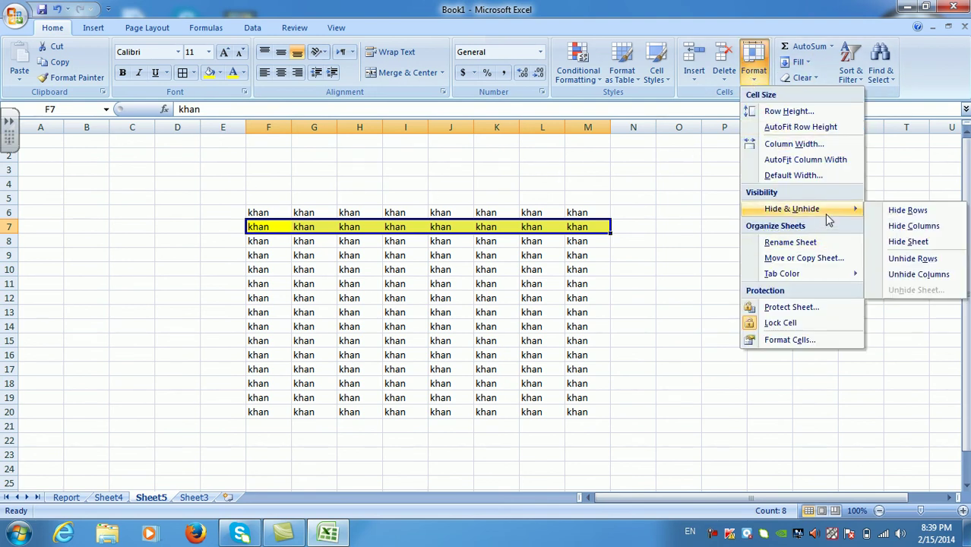
{"action": "left_click", "coordinate": [883, 215]}
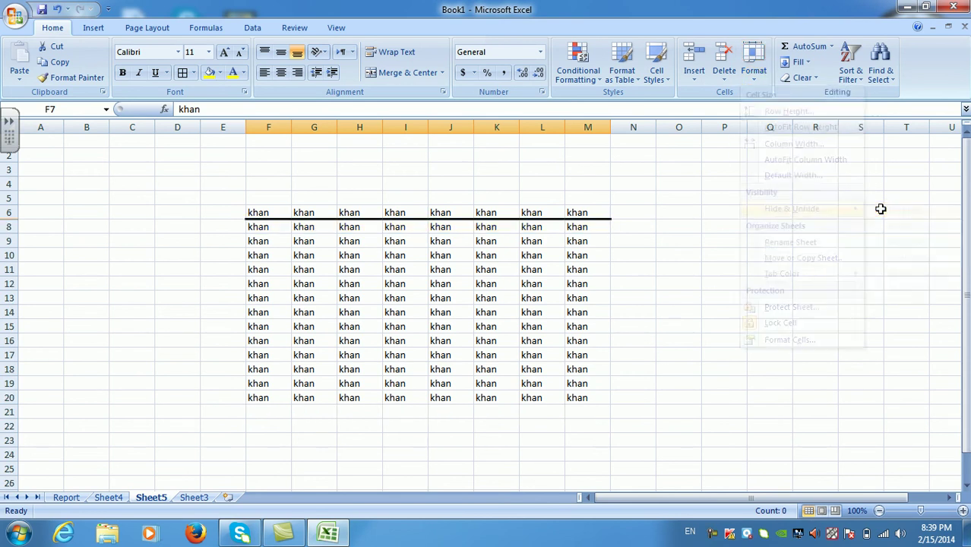
{"action": "left_click", "coordinate": [556, 244]}
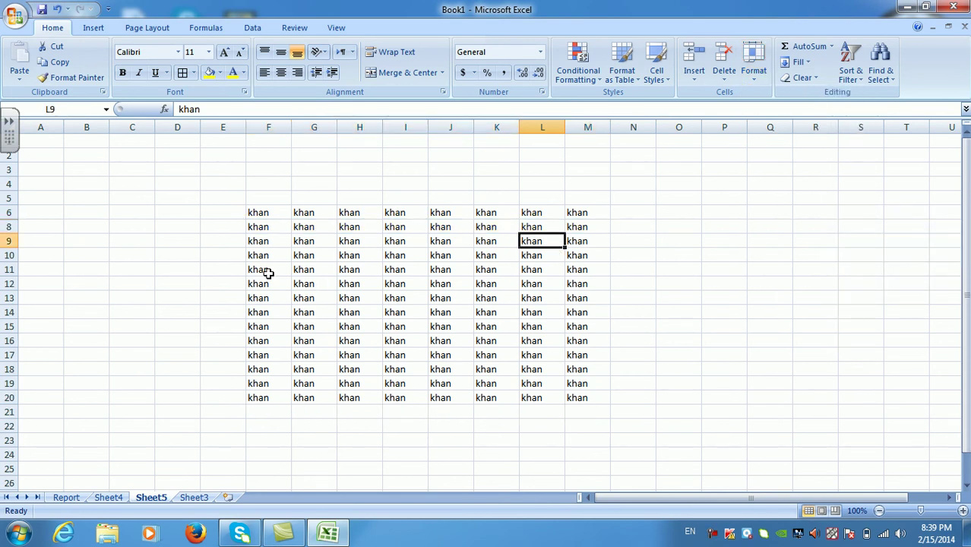
Step: Fill the column F table cells yellow and hide column F
{"action": "mouse_move", "coordinate": [260, 214]}
{"action": "left_mouse_down"}
{"action": "mouse_move", "coordinate": [281, 416]}
{"action": "mouse_move", "coordinate": [277, 400]}
{"action": "left_mouse_up"}
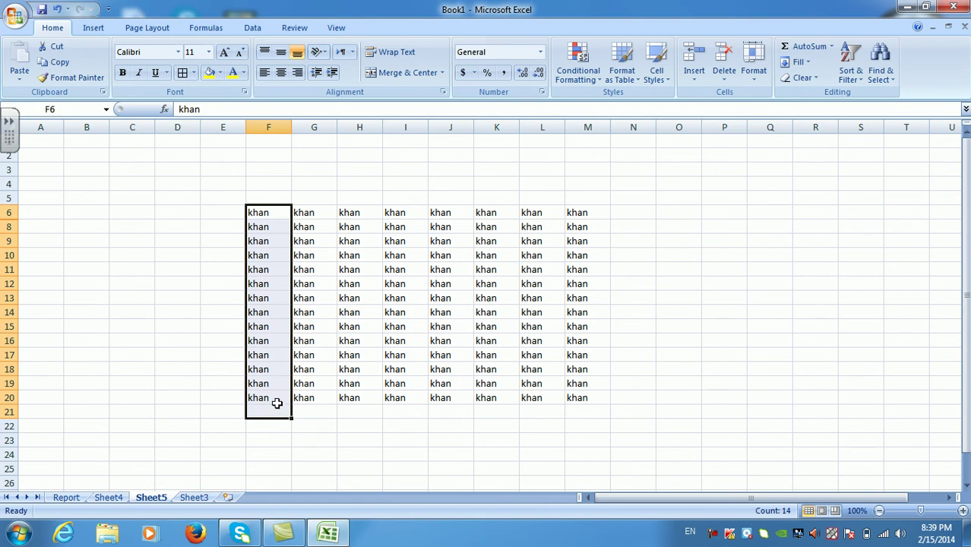
{"action": "left_click", "coordinate": [209, 72]}
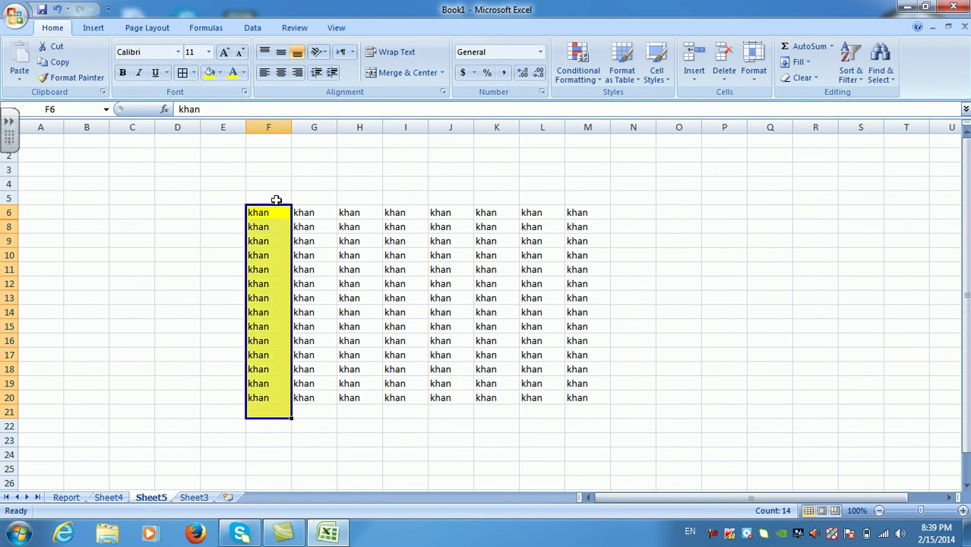
{"action": "left_click", "coordinate": [756, 76]}
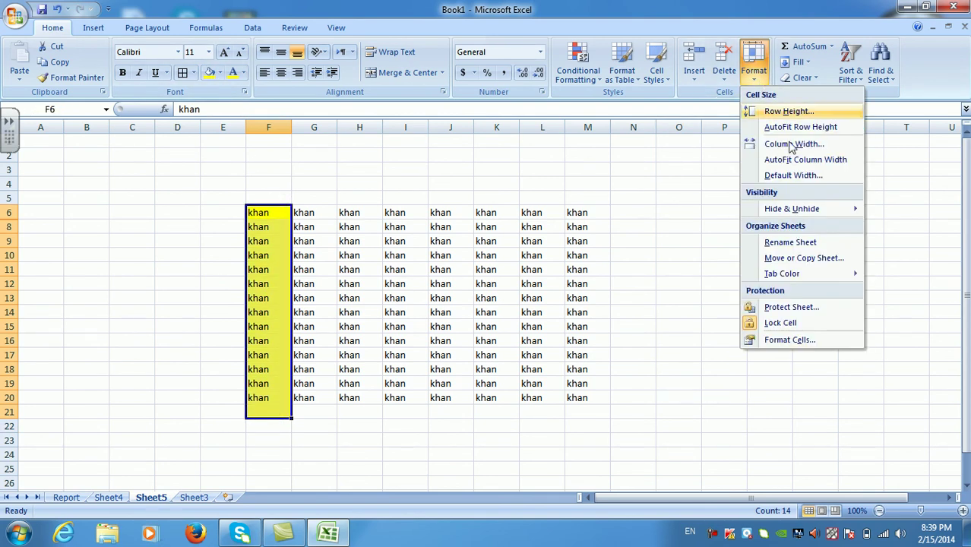
{"action": "mouse_move", "coordinate": [813, 211]}
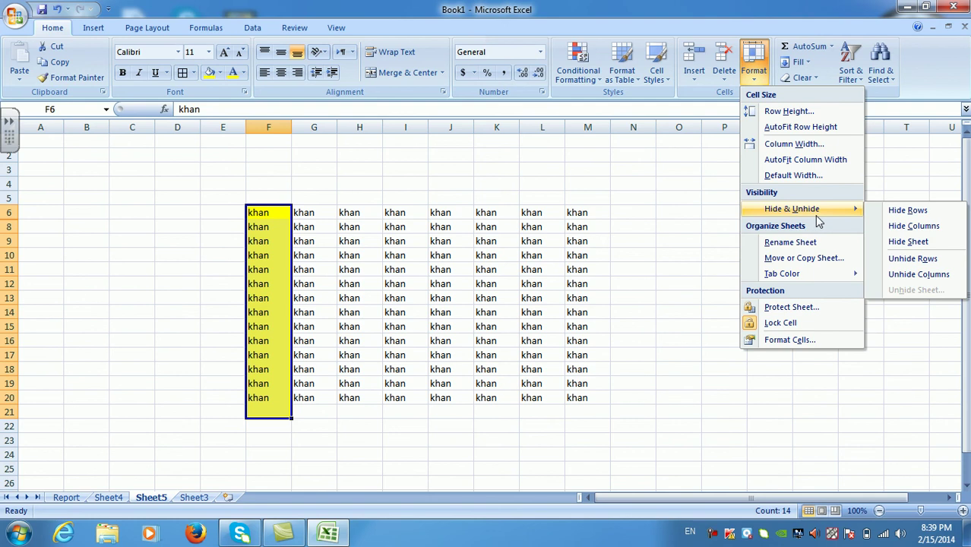
{"action": "left_click", "coordinate": [889, 227]}
{"action": "left_click", "coordinate": [665, 252]}
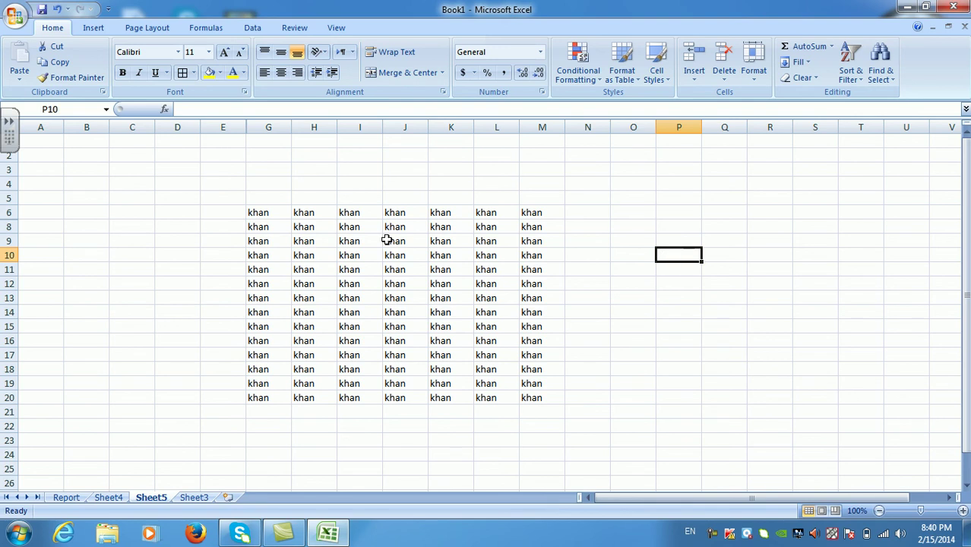
Step: With G6 selected, try unhiding the hidden column from the Hide & Unhide menu
{"action": "left_click", "coordinate": [270, 212]}
{"action": "left_click", "coordinate": [749, 75]}
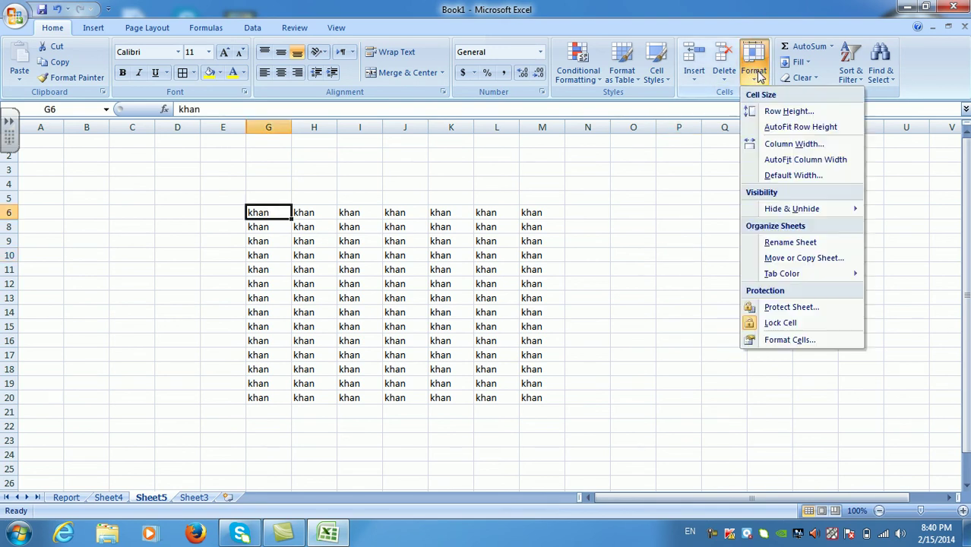
{"action": "mouse_move", "coordinate": [842, 219]}
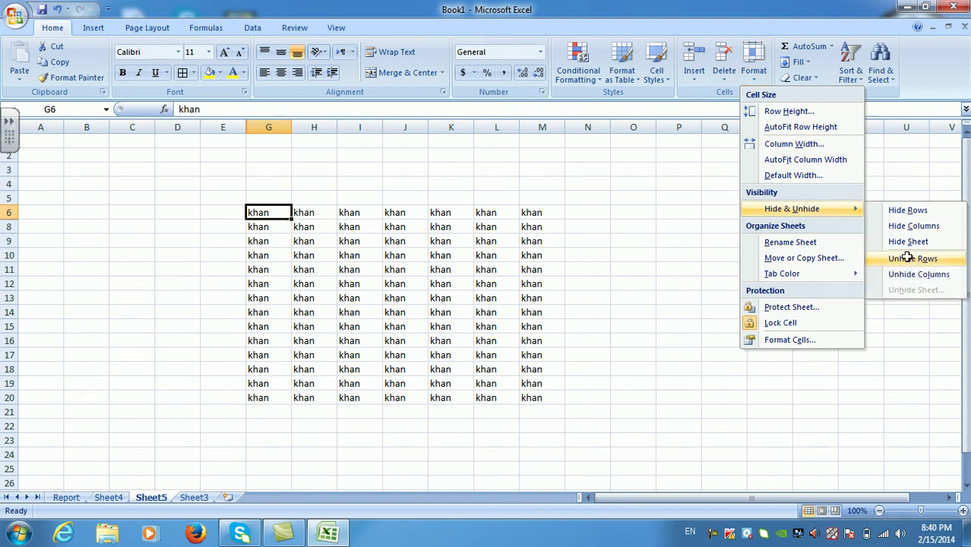
{"action": "left_click", "coordinate": [911, 259]}
{"action": "left_click", "coordinate": [757, 76]}
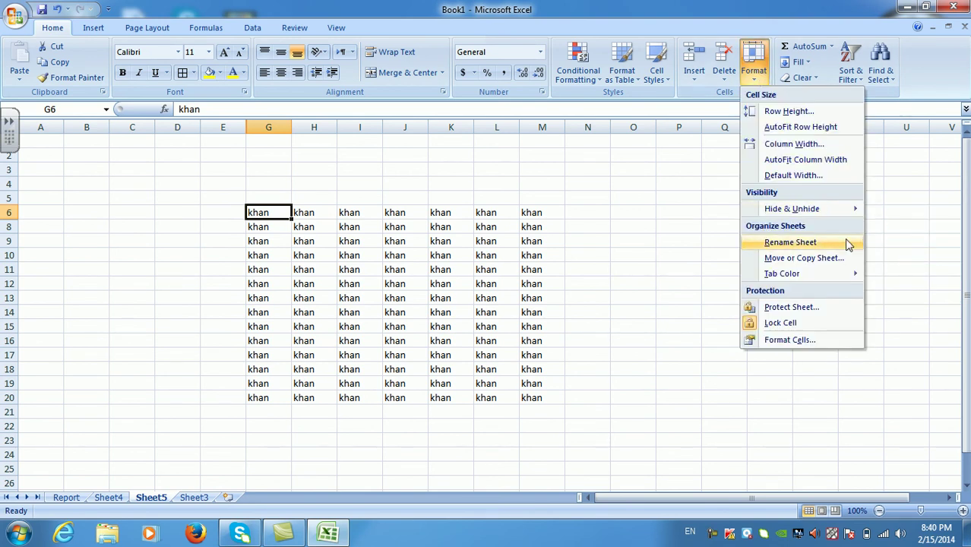
{"action": "mouse_move", "coordinate": [835, 210]}
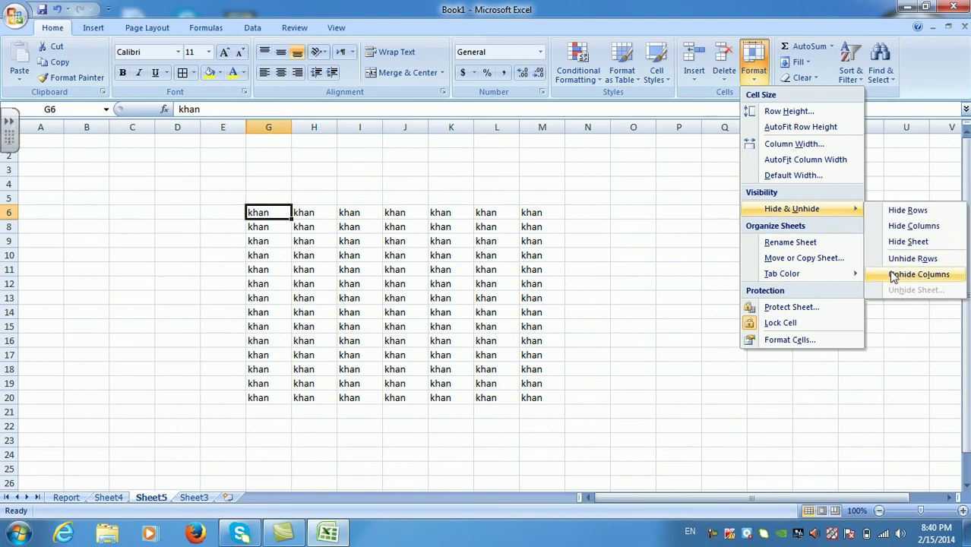
{"action": "left_click", "coordinate": [897, 274]}
Step: Select G6:M20 and unhide row 7, then try unhiding column F again
{"action": "left_click_drag", "start_coordinate": [253, 212], "coordinate": [528, 396]}
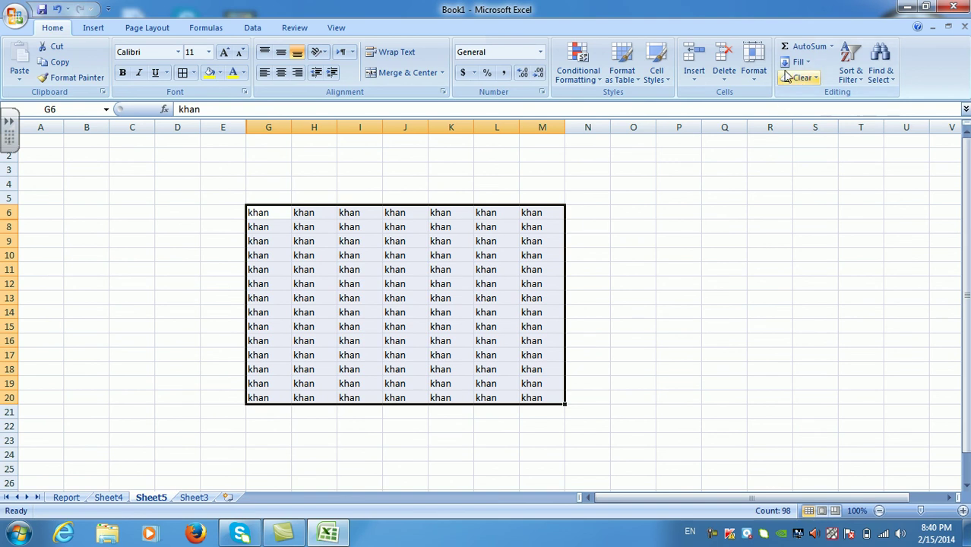
{"action": "left_click", "coordinate": [754, 66]}
{"action": "mouse_move", "coordinate": [836, 202]}
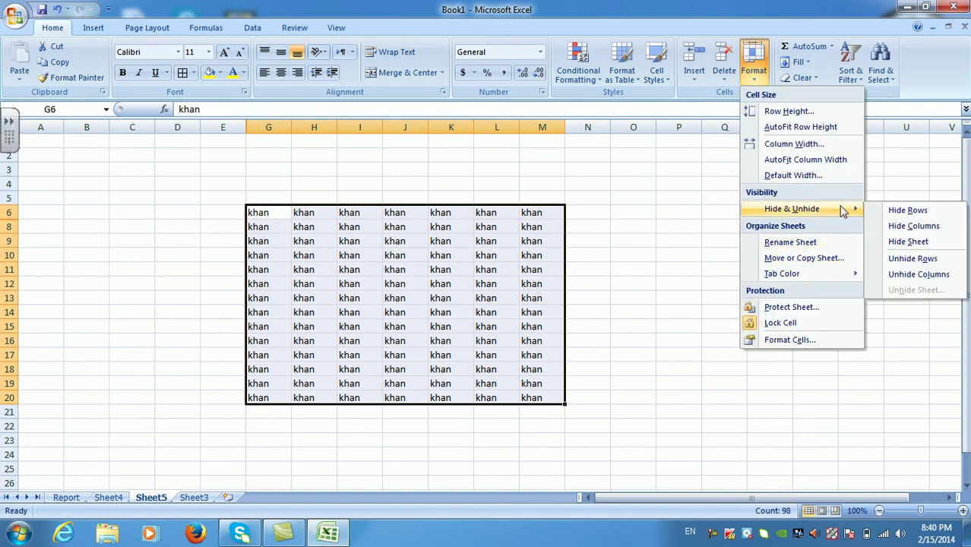
{"action": "left_click", "coordinate": [908, 259]}
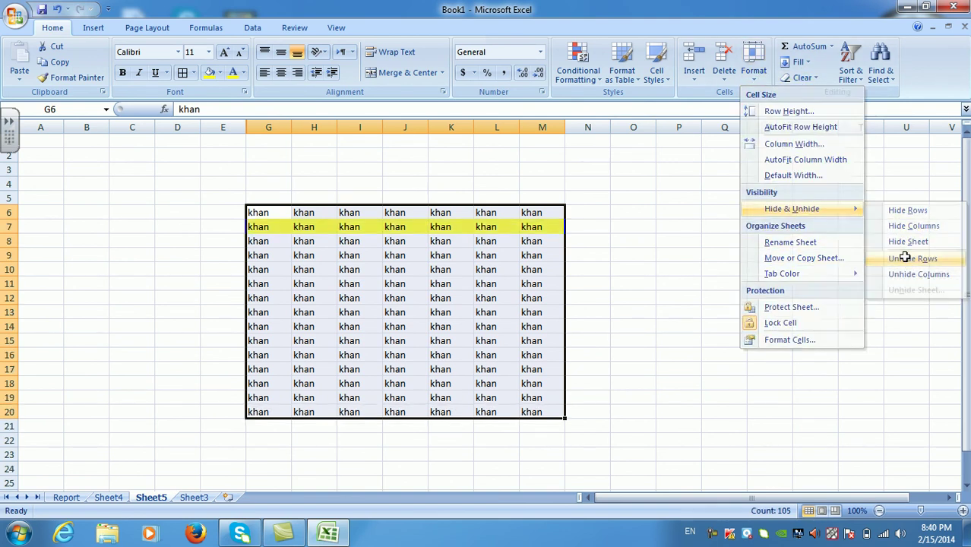
{"action": "left_click", "coordinate": [756, 68]}
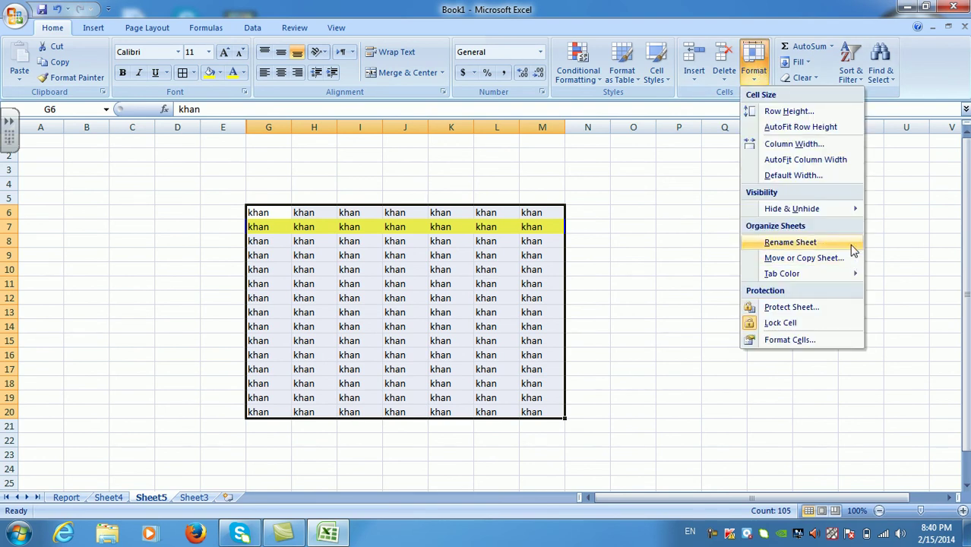
{"action": "mouse_move", "coordinate": [853, 217]}
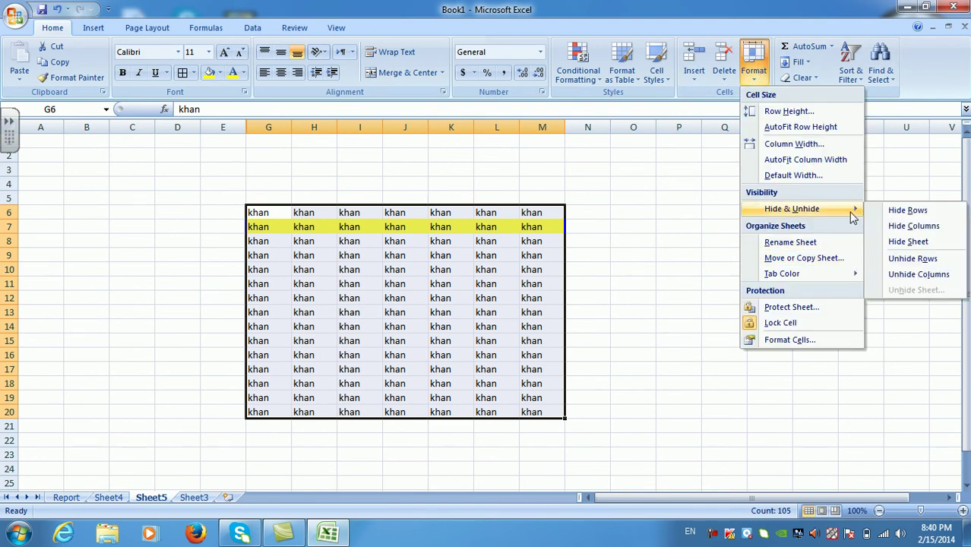
{"action": "left_click", "coordinate": [907, 274]}
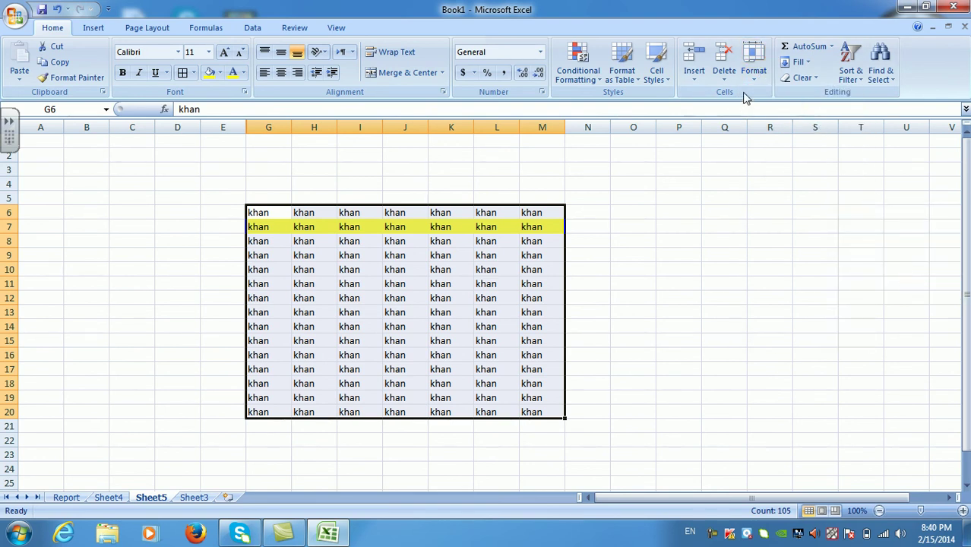
{"action": "left_click", "coordinate": [754, 70]}
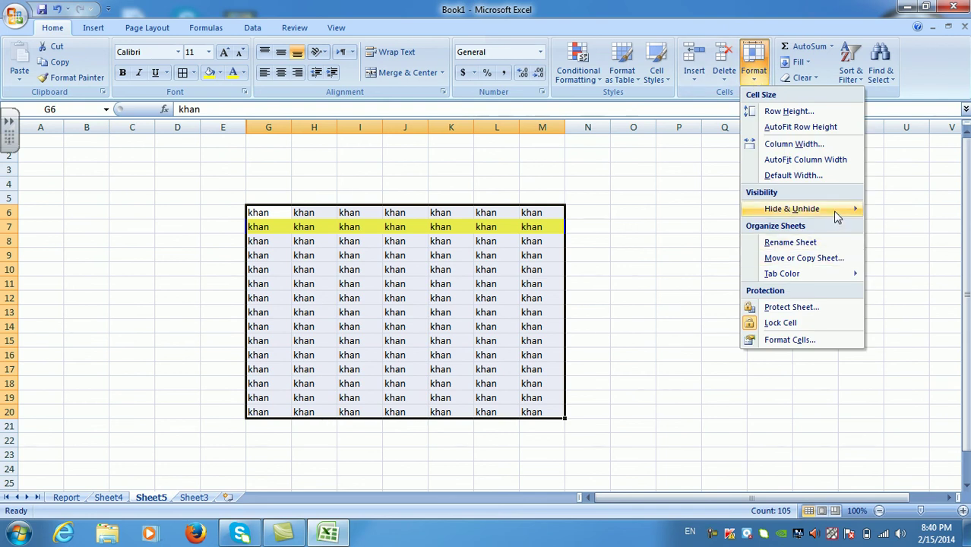
Step: Hide Sheet5, then restore it through the Unhide Sheet dialog
{"action": "mouse_move", "coordinate": [836, 213]}
{"action": "left_click", "coordinate": [883, 241]}
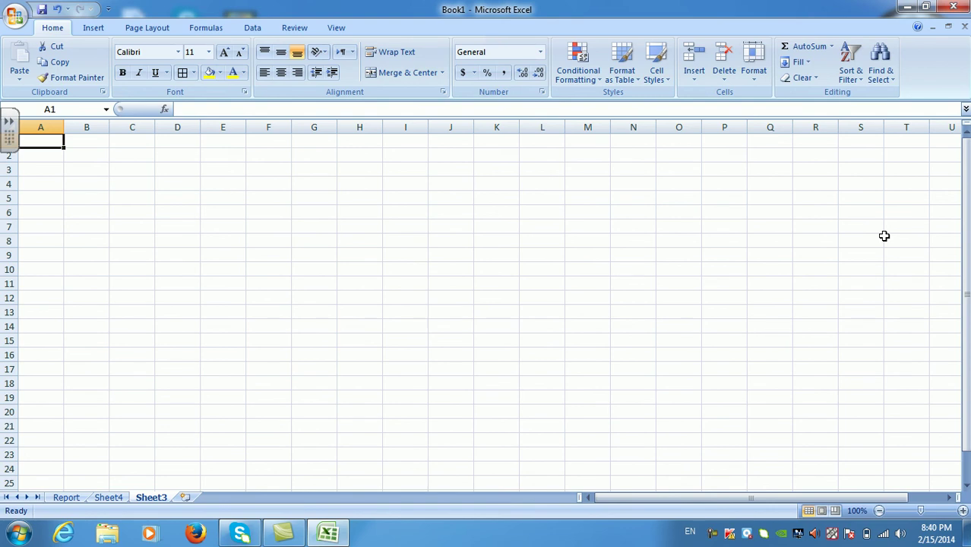
{"action": "left_click", "coordinate": [754, 70]}
{"action": "mouse_move", "coordinate": [845, 217]}
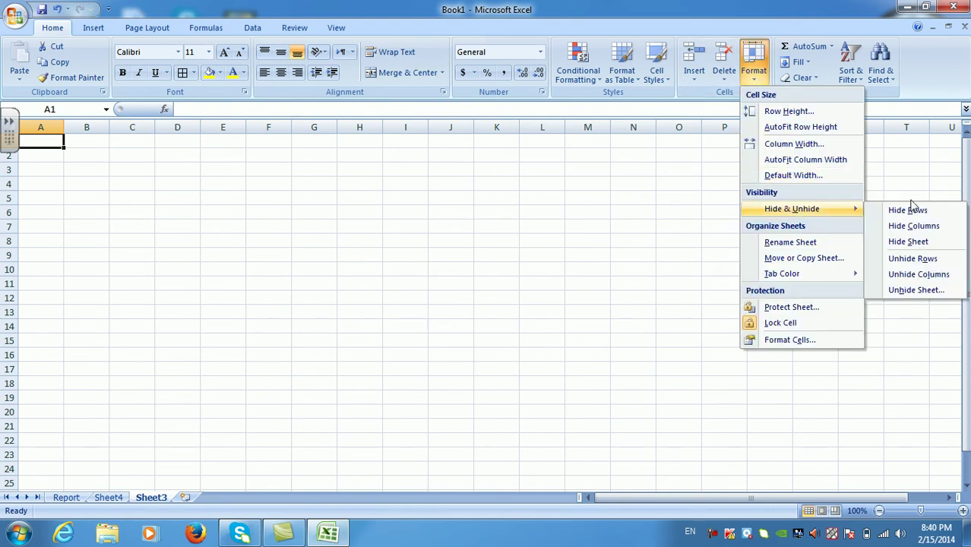
{"action": "left_click", "coordinate": [915, 293]}
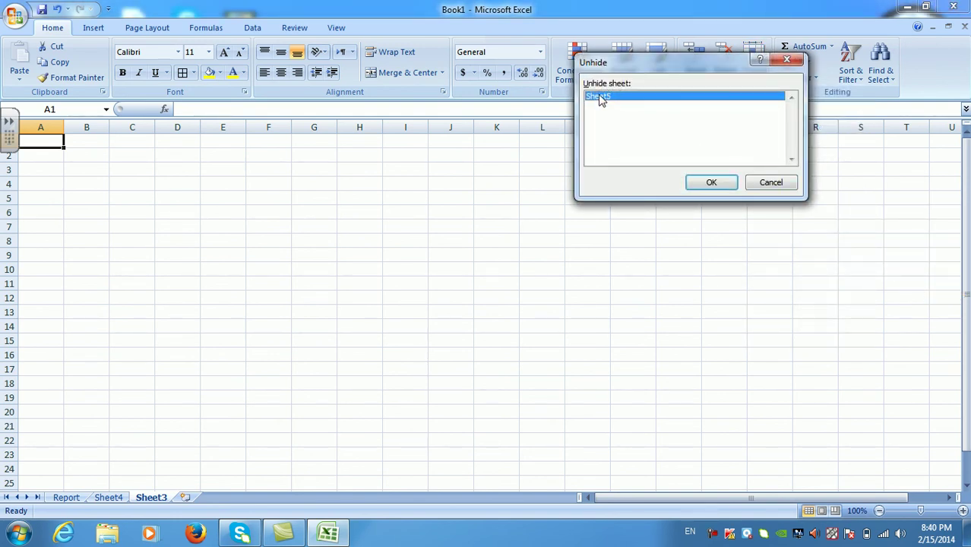
{"action": "left_click", "coordinate": [709, 186]}
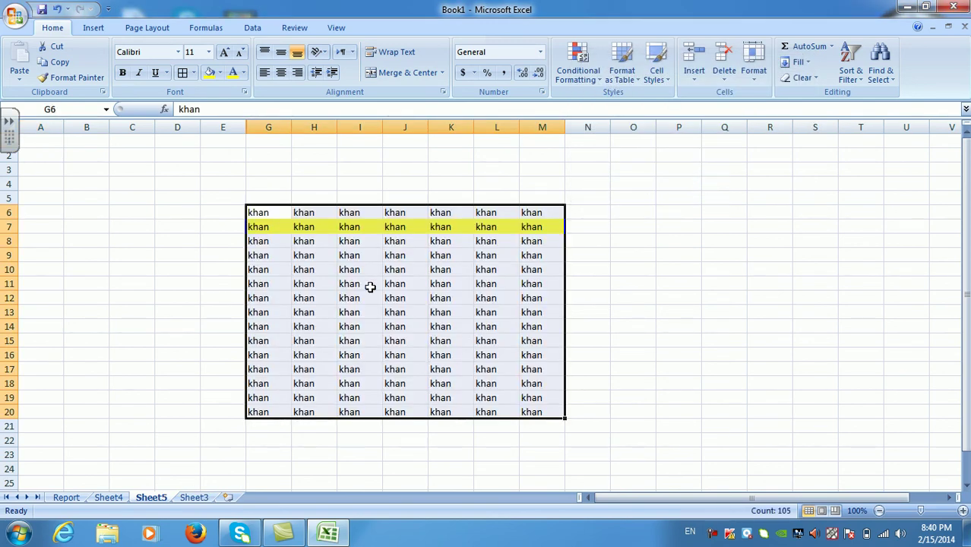
Step: Rename Sheet5 to 'khan salary slip'
{"action": "left_click", "coordinate": [750, 84]}
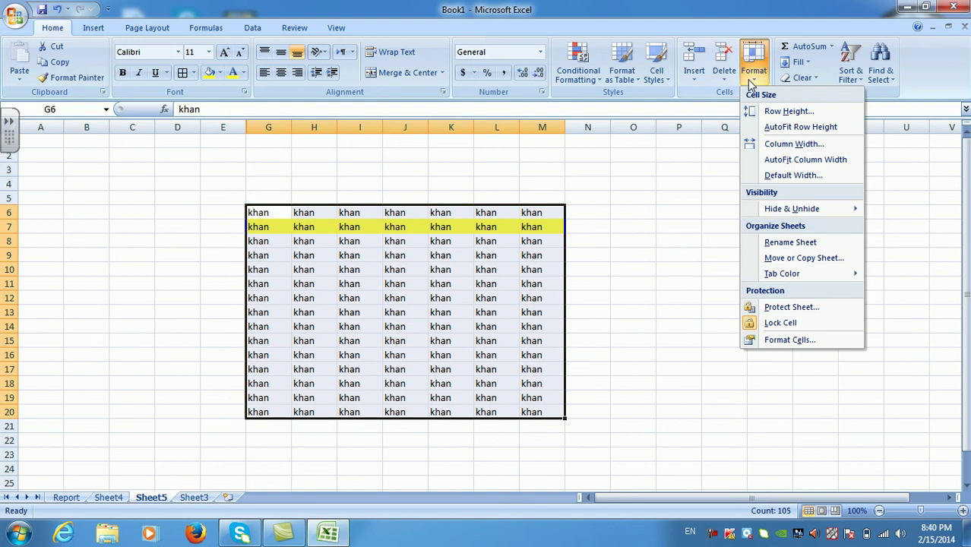
{"action": "mouse_move", "coordinate": [798, 209]}
{"action": "left_click", "coordinate": [770, 242]}
{"action": "type", "text": "khan"}
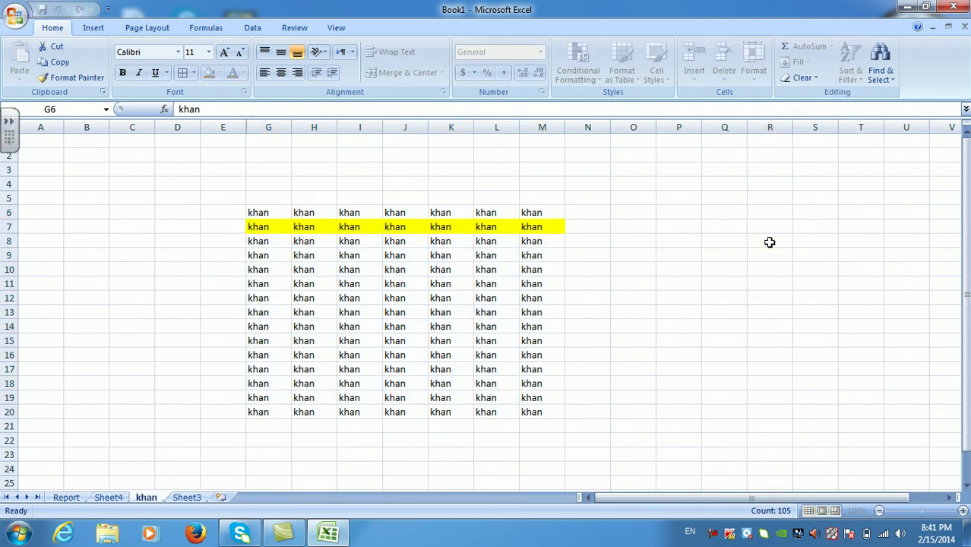
{"action": "type", "text": " salary slip"}
{"action": "left_click", "coordinate": [677, 255]}
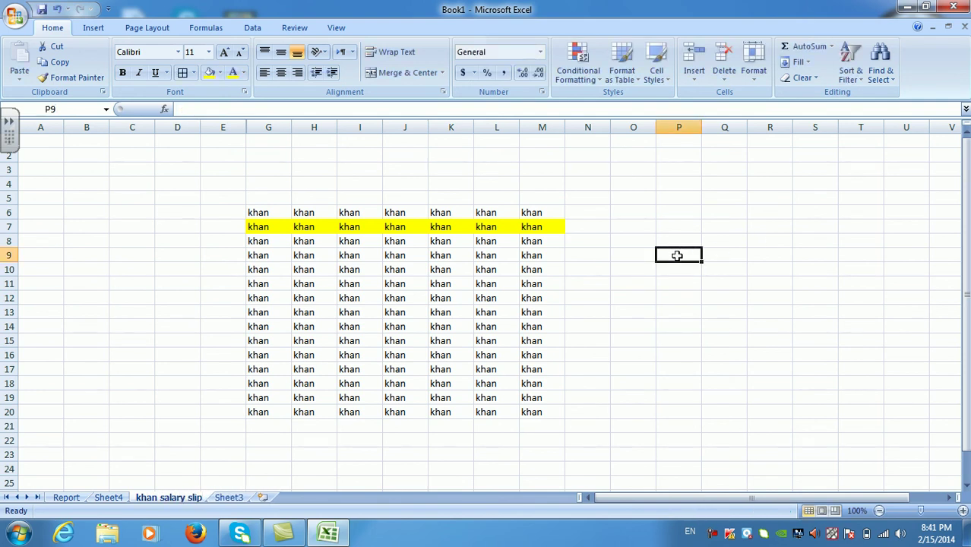
{"action": "left_click", "coordinate": [543, 264]}
Step: Select the khan table, dismiss the tab colour menu, and browse the sheet tabs before returning to khan salary slip
{"action": "left_click_drag", "start_coordinate": [269, 213], "coordinate": [549, 413]}
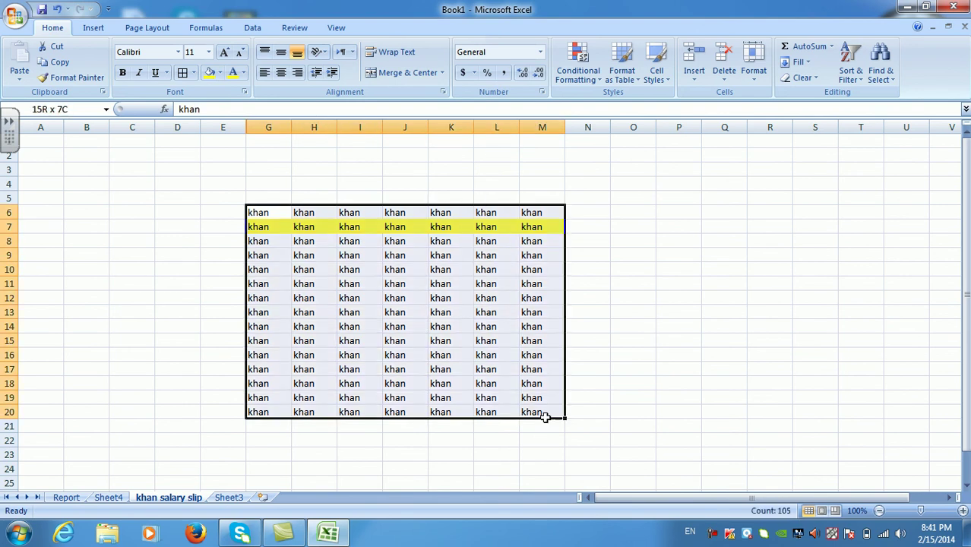
{"action": "left_click", "coordinate": [754, 76]}
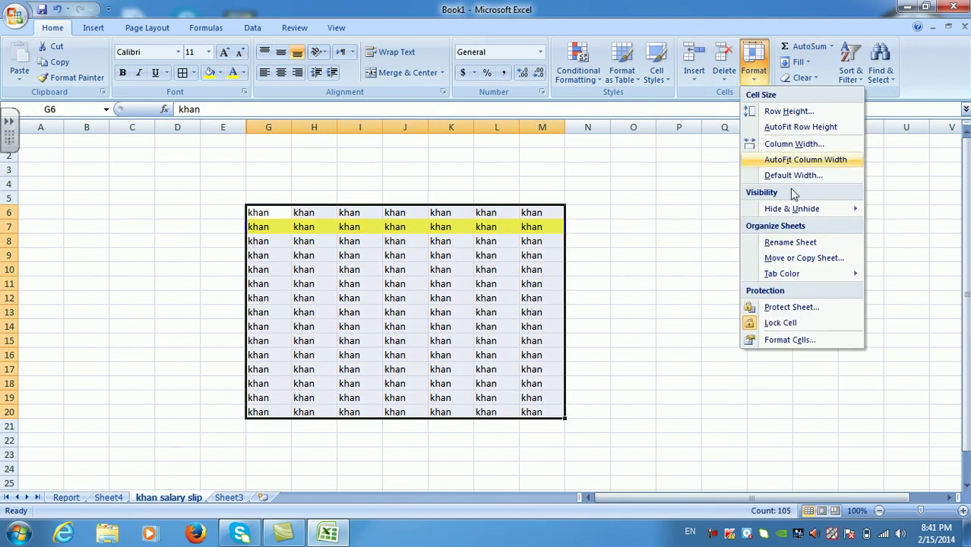
{"action": "mouse_move", "coordinate": [791, 275]}
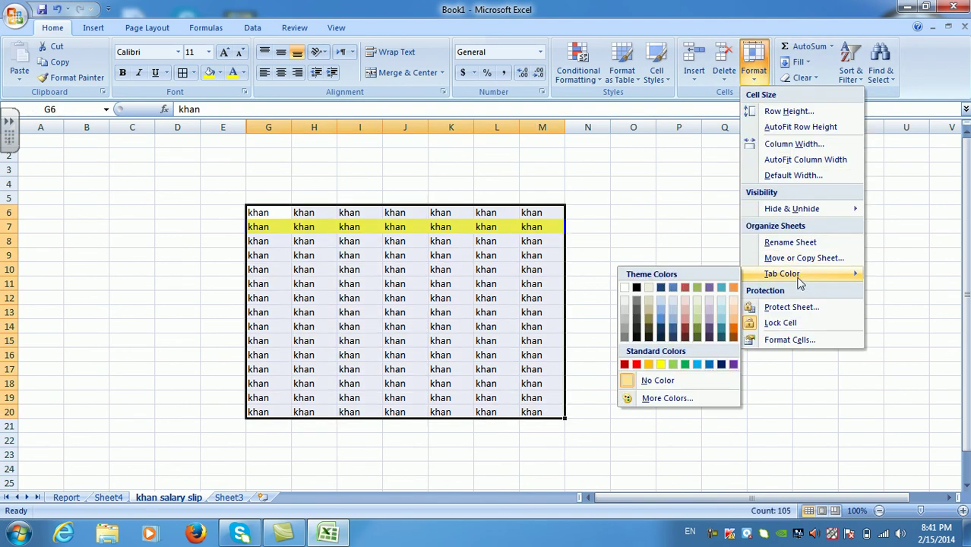
{"action": "left_click", "coordinate": [705, 218]}
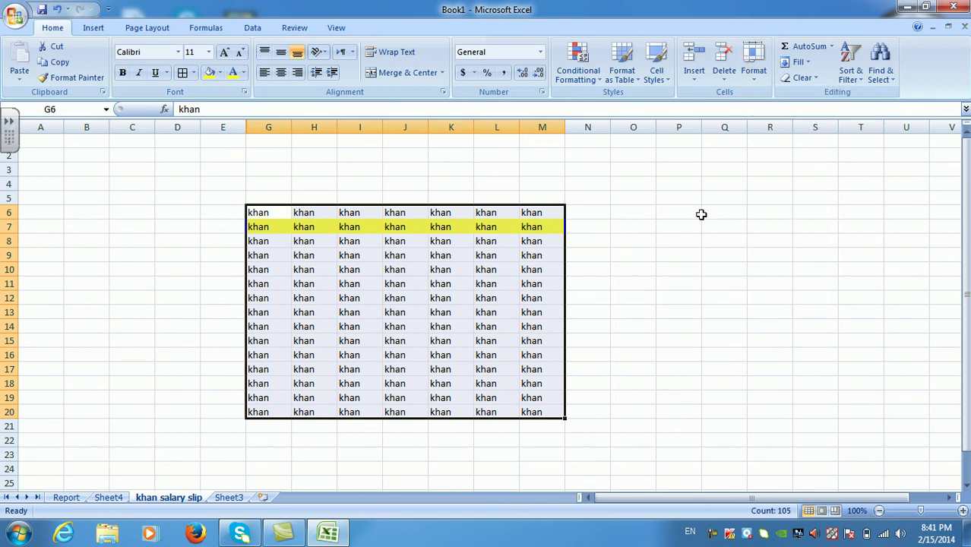
{"action": "left_click", "coordinate": [679, 222]}
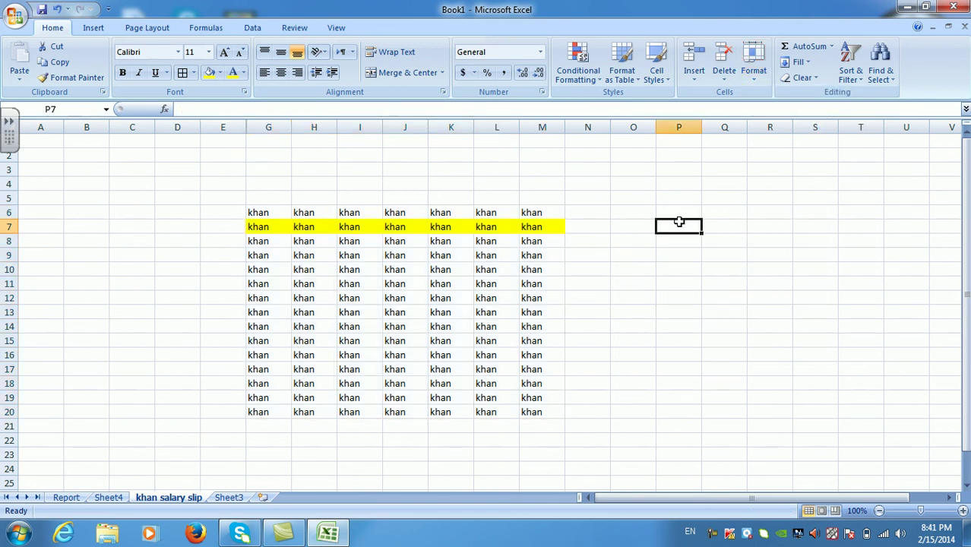
{"action": "left_click", "coordinate": [67, 498]}
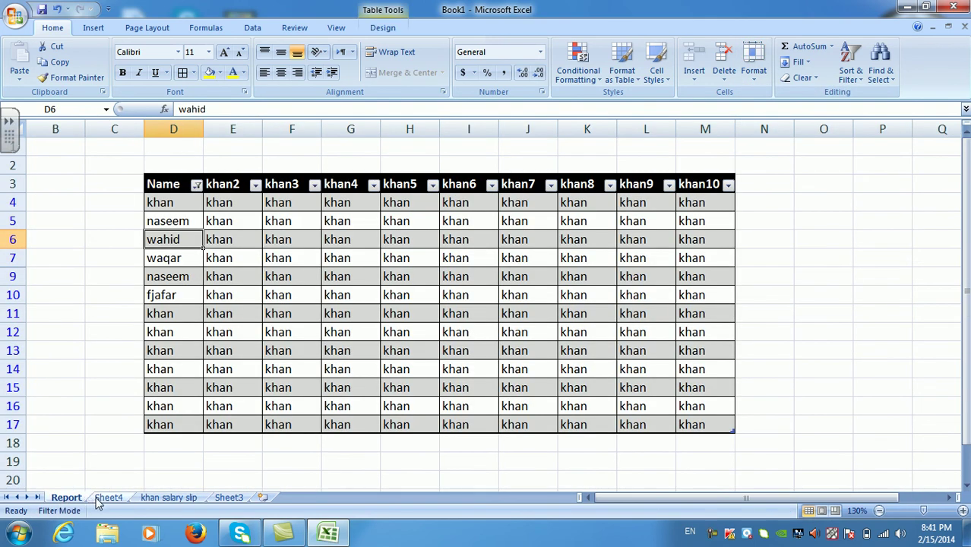
{"action": "left_click", "coordinate": [108, 498]}
{"action": "left_click", "coordinate": [166, 498]}
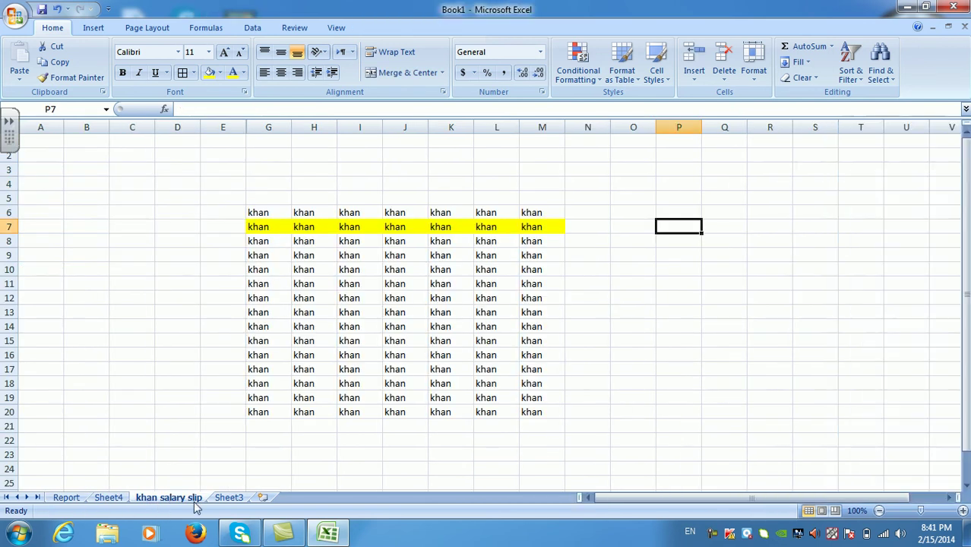
{"action": "left_click", "coordinate": [228, 498]}
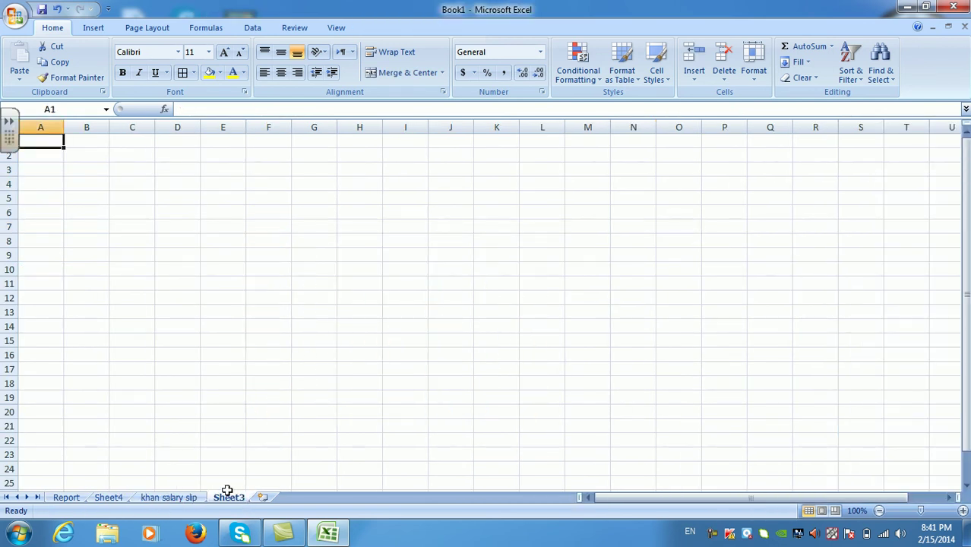
{"action": "left_click", "coordinate": [170, 498]}
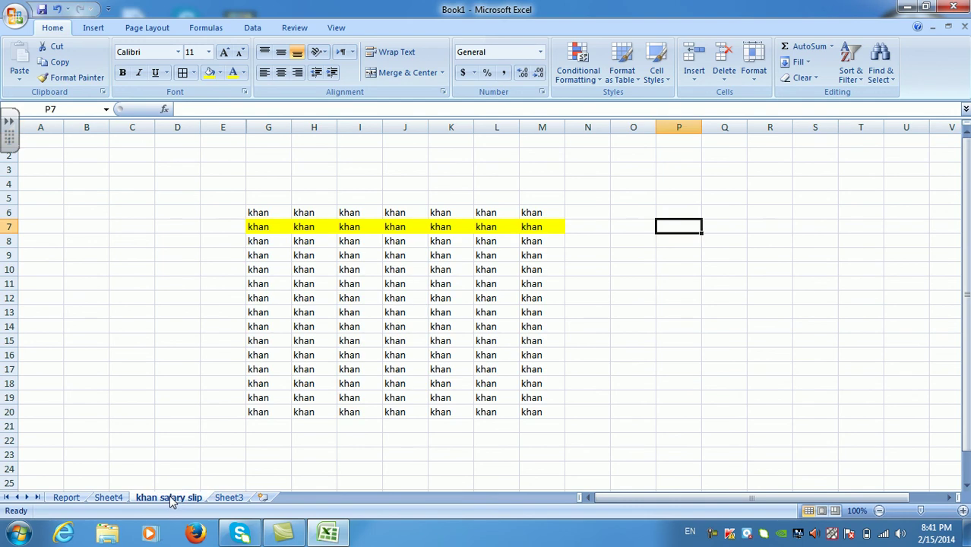
Step: Colour the khan salary slip tab green
{"action": "left_click", "coordinate": [755, 76]}
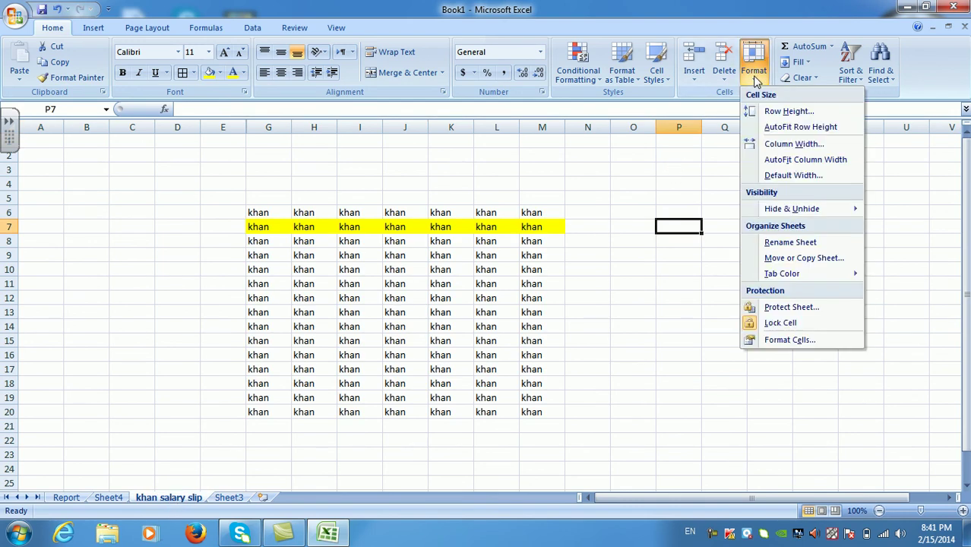
{"action": "mouse_move", "coordinate": [806, 281]}
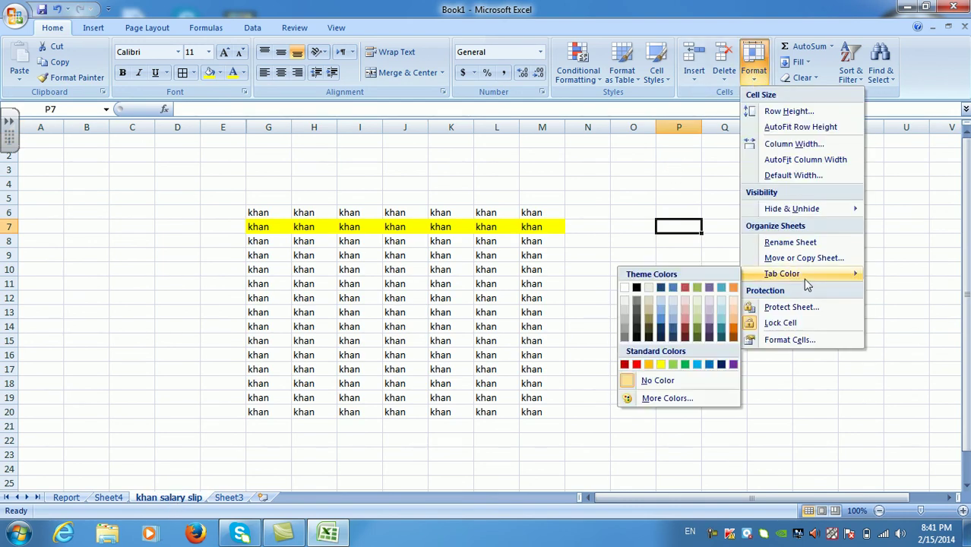
{"action": "left_click", "coordinate": [687, 366]}
{"action": "left_click", "coordinate": [240, 499]}
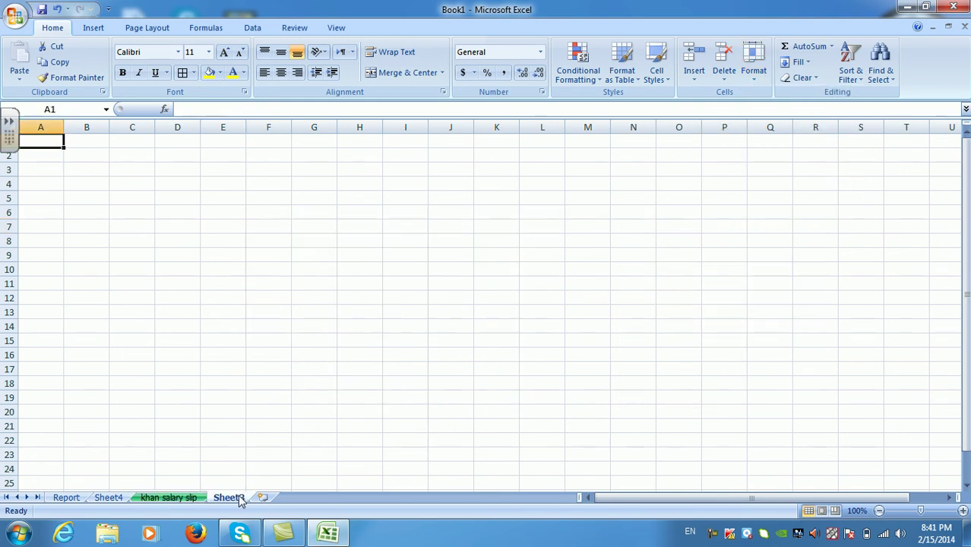
Step: Colour the Sheet3 tab red, then switch between it and khan salary slip to compare the tabs
{"action": "left_click", "coordinate": [754, 61]}
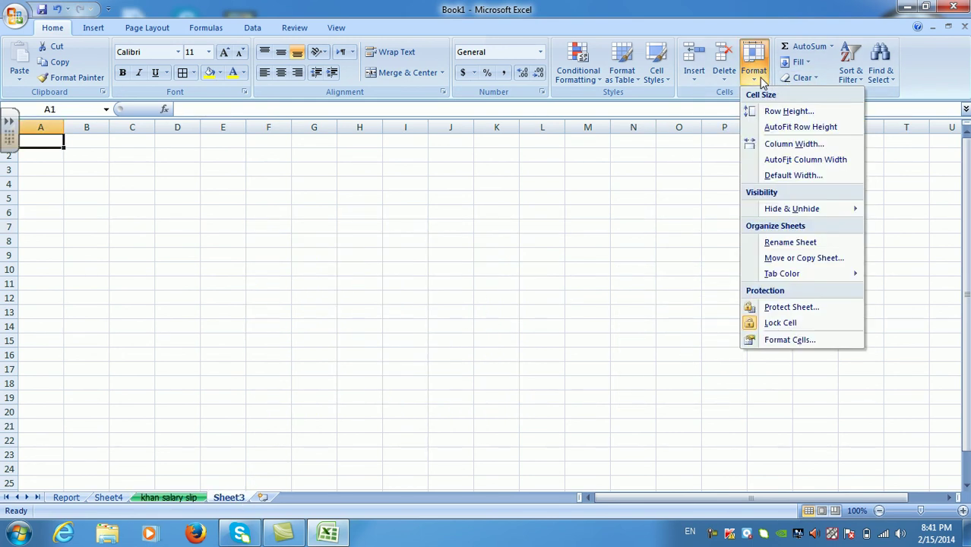
{"action": "mouse_move", "coordinate": [790, 279]}
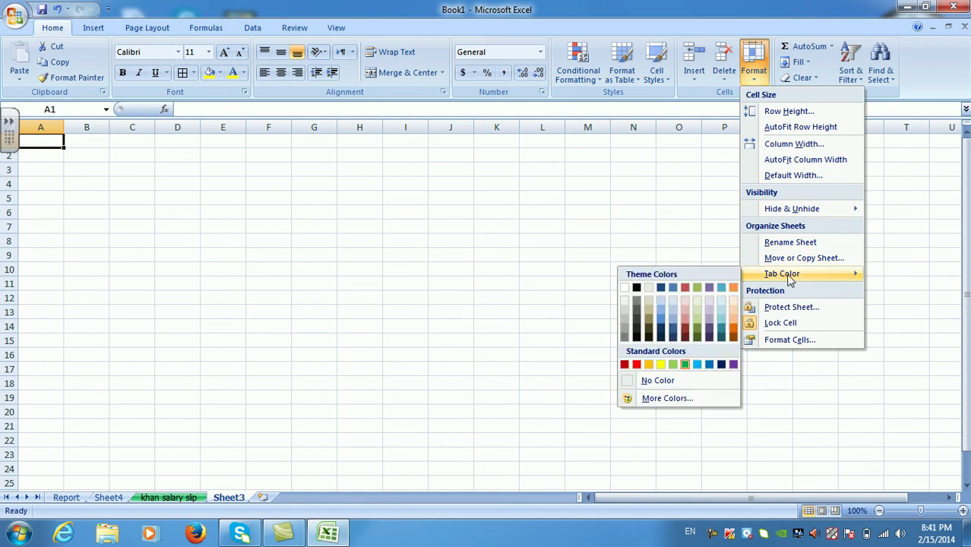
{"action": "left_click", "coordinate": [638, 365]}
{"action": "left_click", "coordinate": [409, 326]}
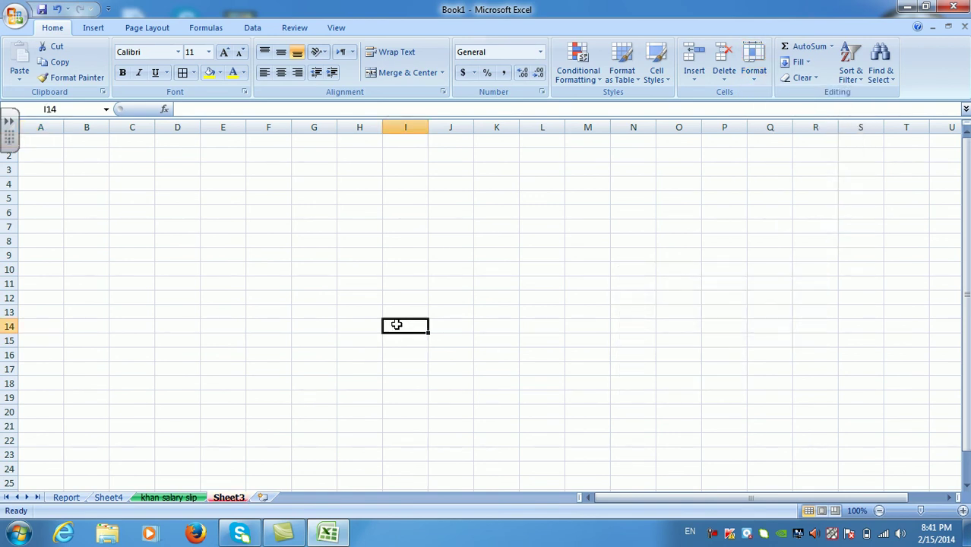
{"action": "left_click", "coordinate": [169, 498]}
{"action": "left_click", "coordinate": [228, 498]}
{"action": "left_click", "coordinate": [178, 498]}
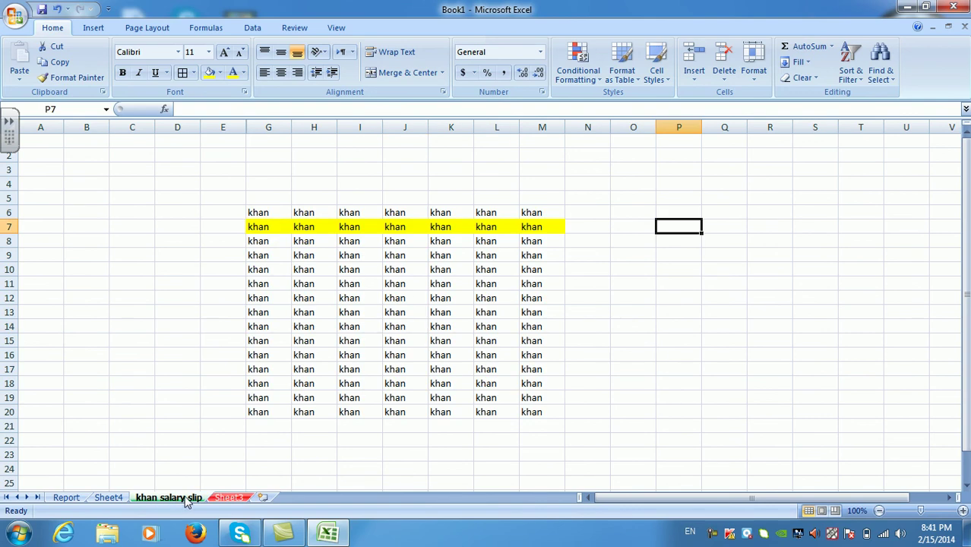
{"action": "left_click", "coordinate": [222, 500]}
{"action": "left_click", "coordinate": [185, 501]}
{"action": "left_click", "coordinate": [214, 498]}
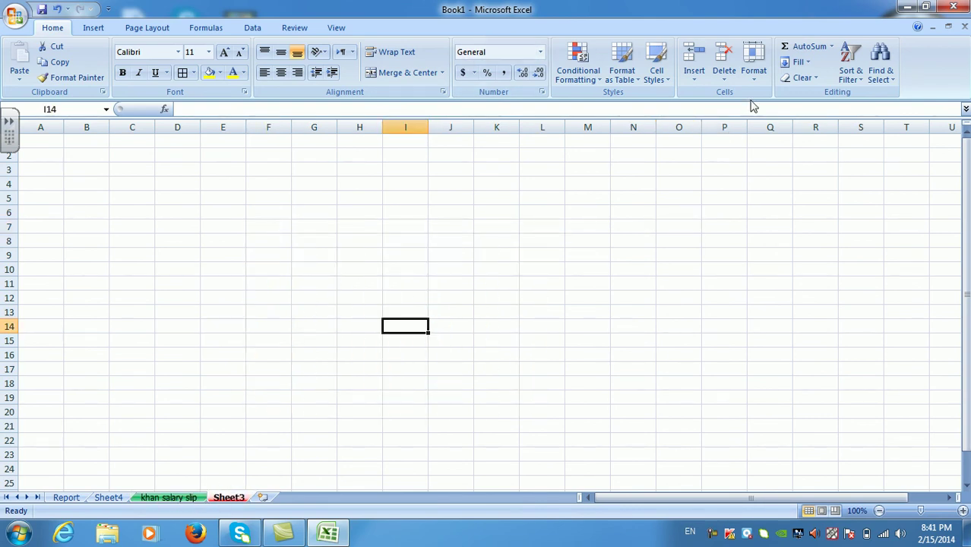
Step: Go to the Report sheet and start Protect Sheet
{"action": "left_click", "coordinate": [752, 75]}
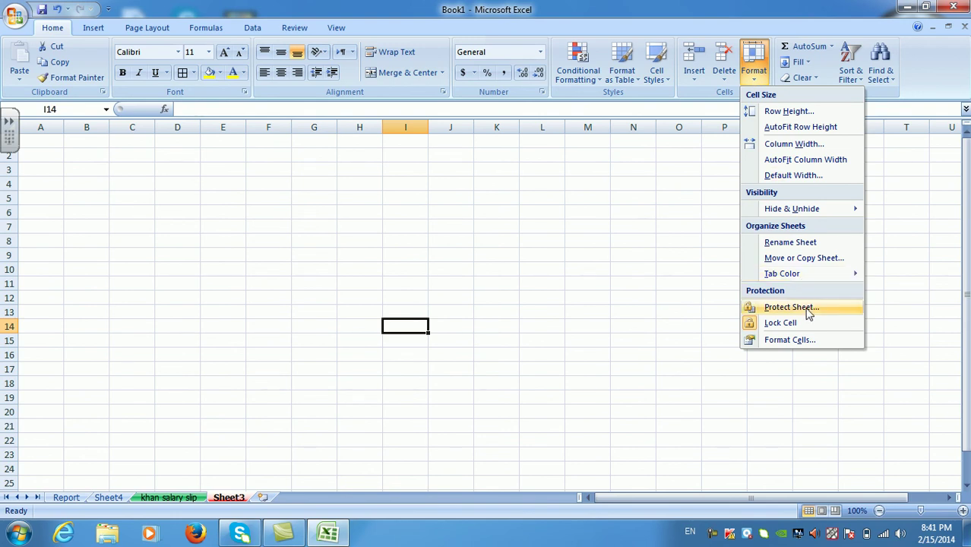
{"action": "left_click", "coordinate": [104, 500]}
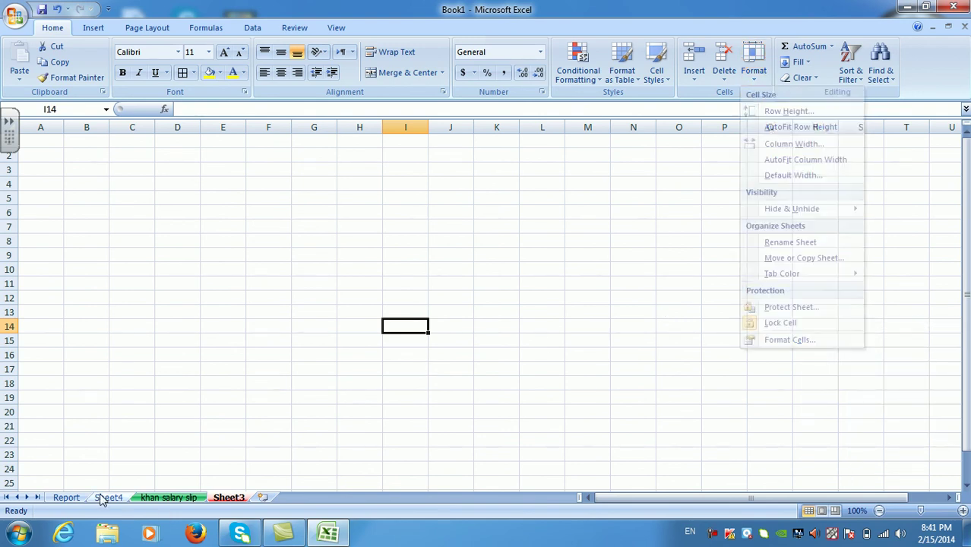
{"action": "left_click", "coordinate": [66, 498]}
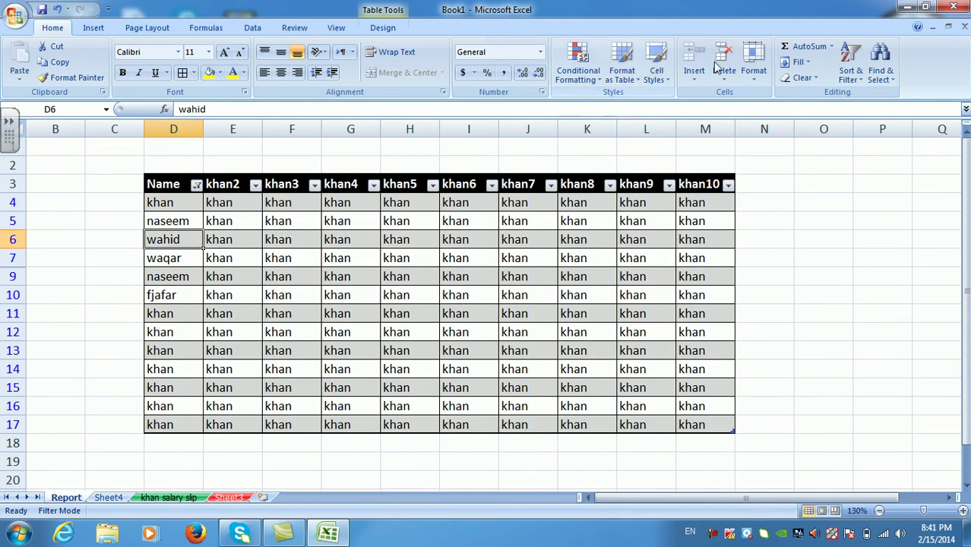
{"action": "left_click", "coordinate": [753, 76]}
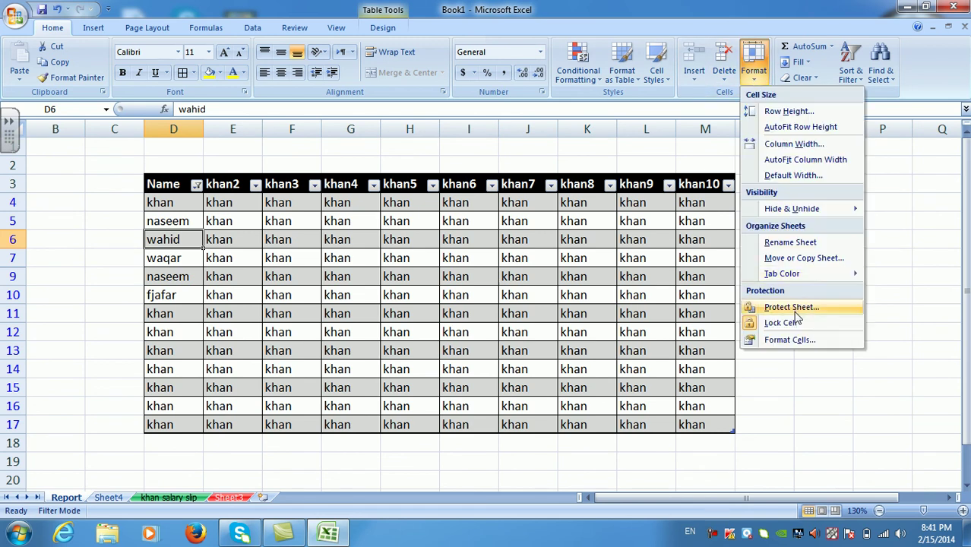
{"action": "left_click", "coordinate": [794, 307]}
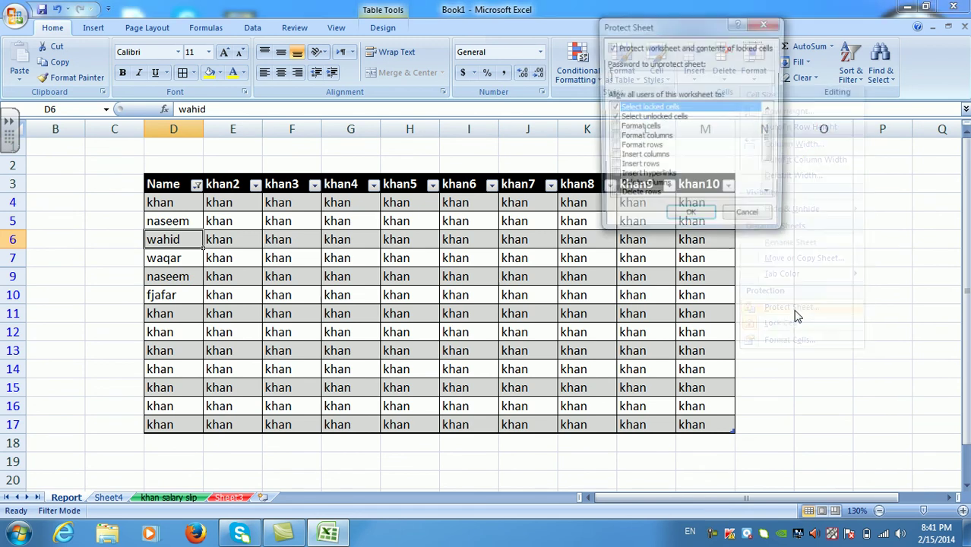
Step: Review the Format, Insert and Delete permissions listed in the Protect Sheet dialog
{"action": "left_click", "coordinate": [637, 131]}
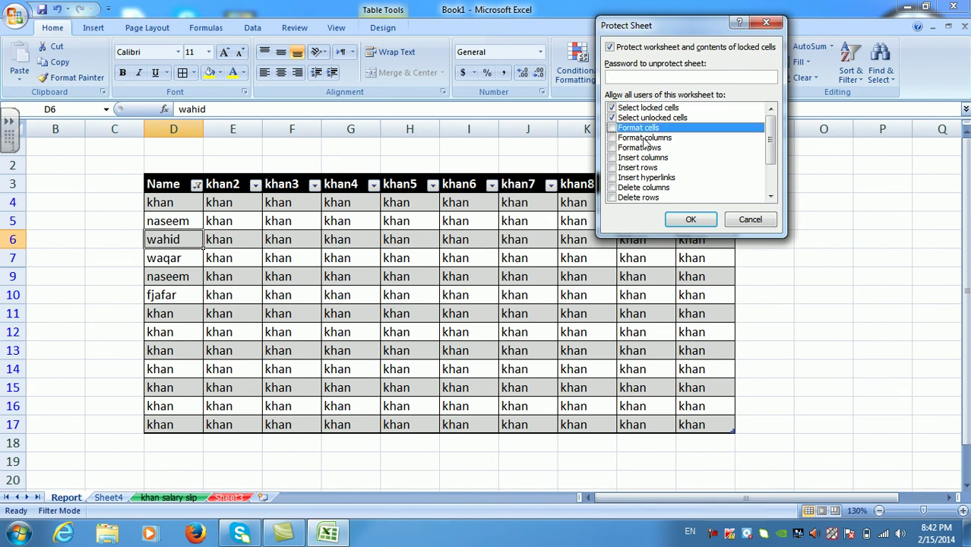
{"action": "left_click", "coordinate": [644, 139]}
{"action": "left_click", "coordinate": [649, 149]}
{"action": "left_click", "coordinate": [650, 158]}
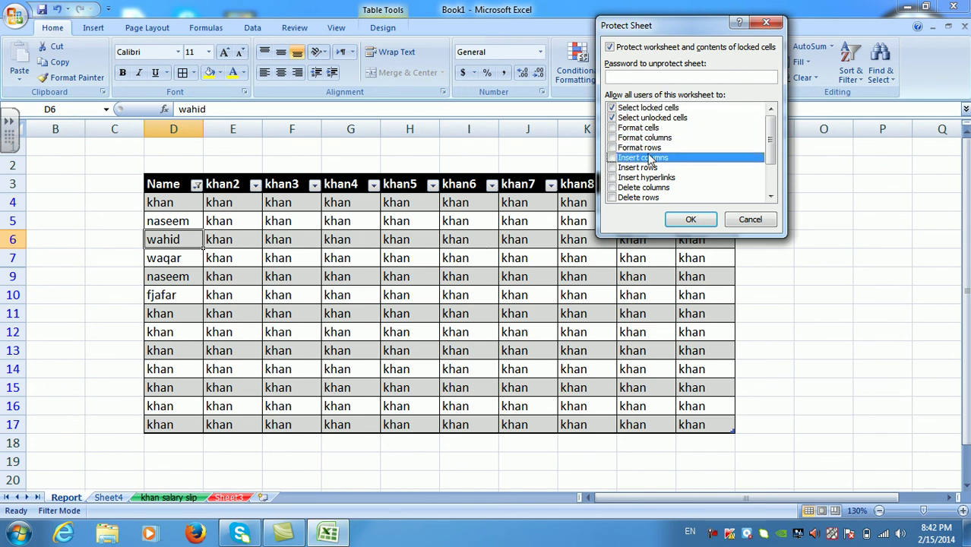
{"action": "left_click", "coordinate": [650, 168]}
{"action": "left_click", "coordinate": [651, 178]}
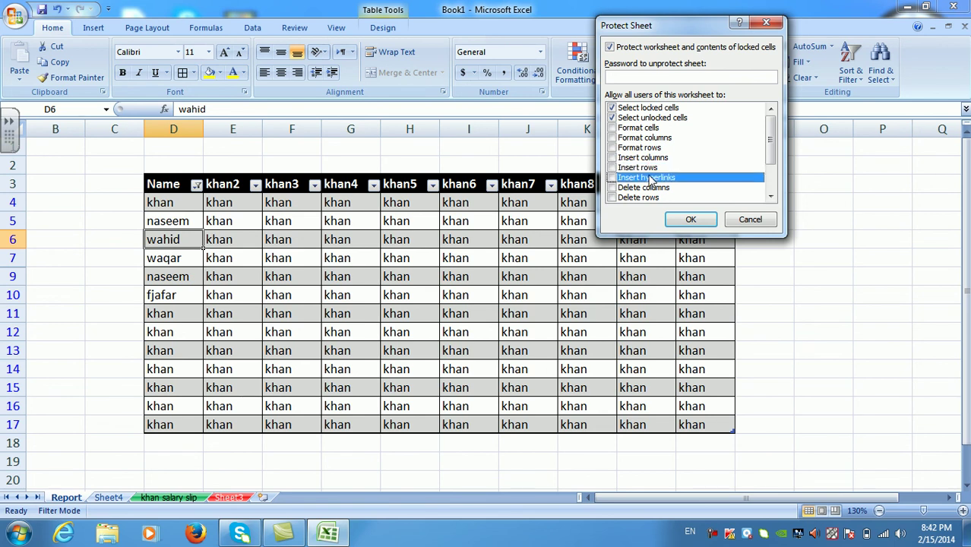
{"action": "left_click", "coordinate": [652, 188]}
{"action": "left_click", "coordinate": [653, 198]}
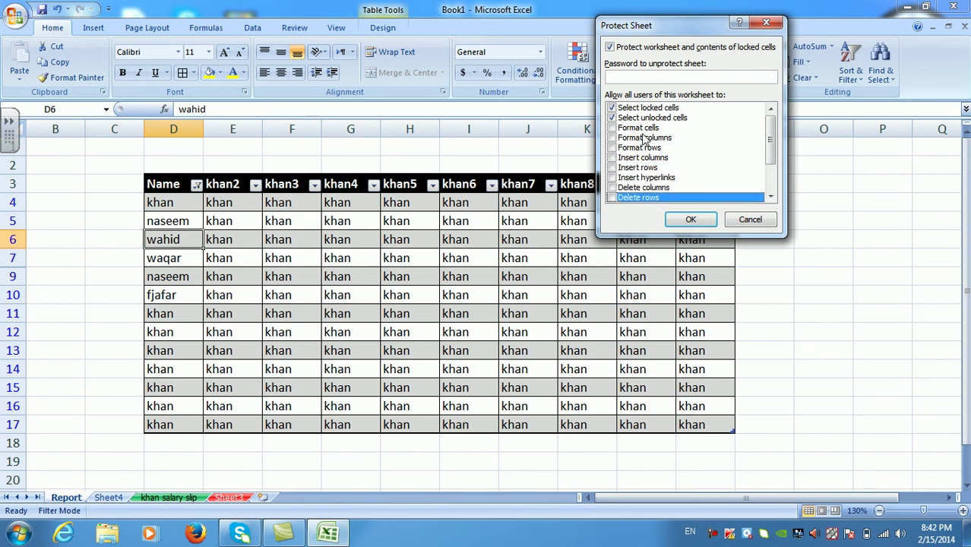
Step: Allow formatting cells, columns and rows plus inserting columns and rows, then set and confirm the password
{"action": "left_click", "coordinate": [612, 118]}
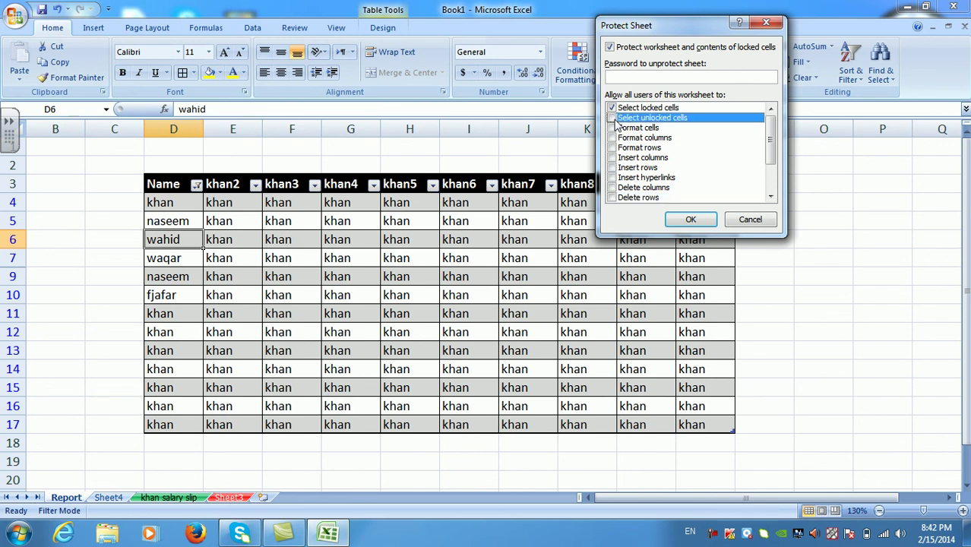
{"action": "left_click", "coordinate": [612, 128]}
{"action": "left_click", "coordinate": [613, 138]}
{"action": "left_click", "coordinate": [613, 148]}
{"action": "left_click", "coordinate": [612, 158]}
{"action": "left_click", "coordinate": [612, 167]}
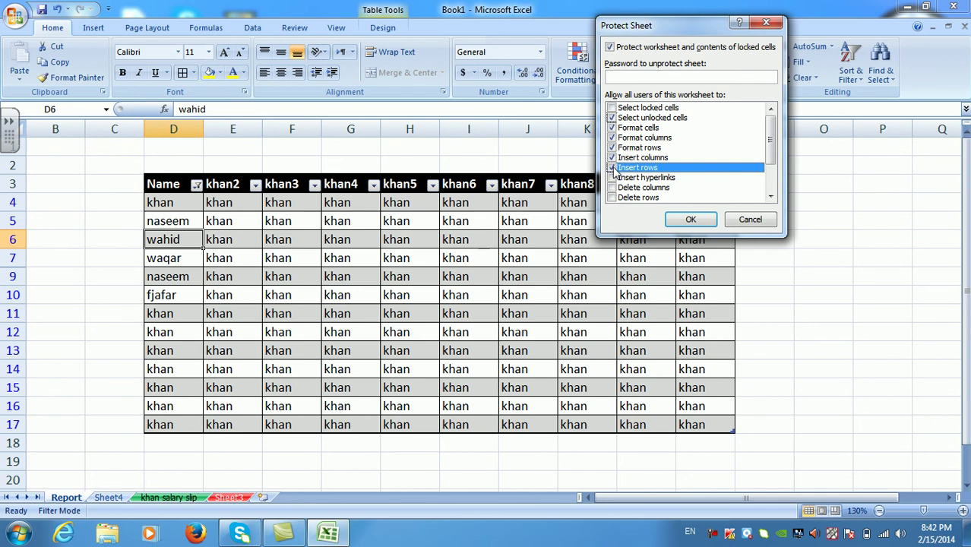
{"action": "left_click", "coordinate": [612, 177]}
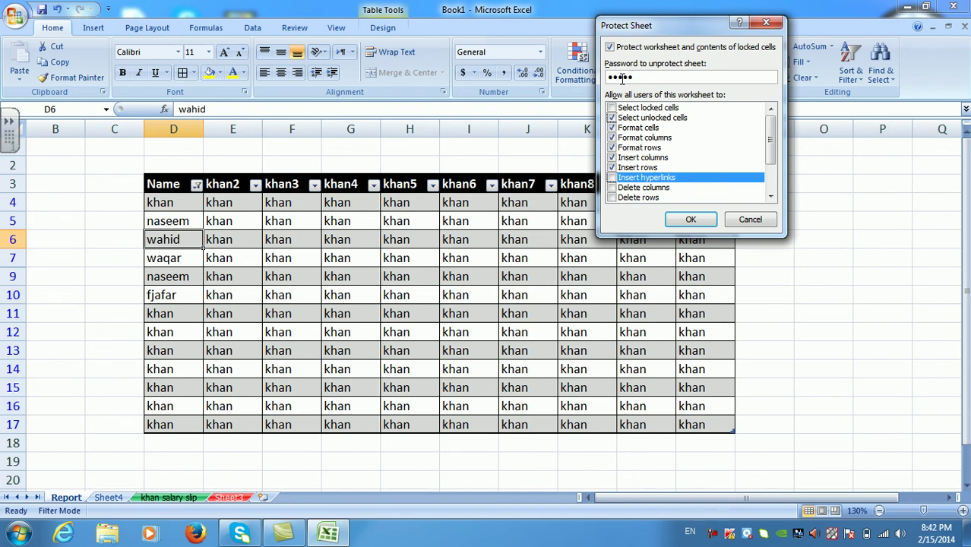
{"action": "left_click", "coordinate": [689, 219]}
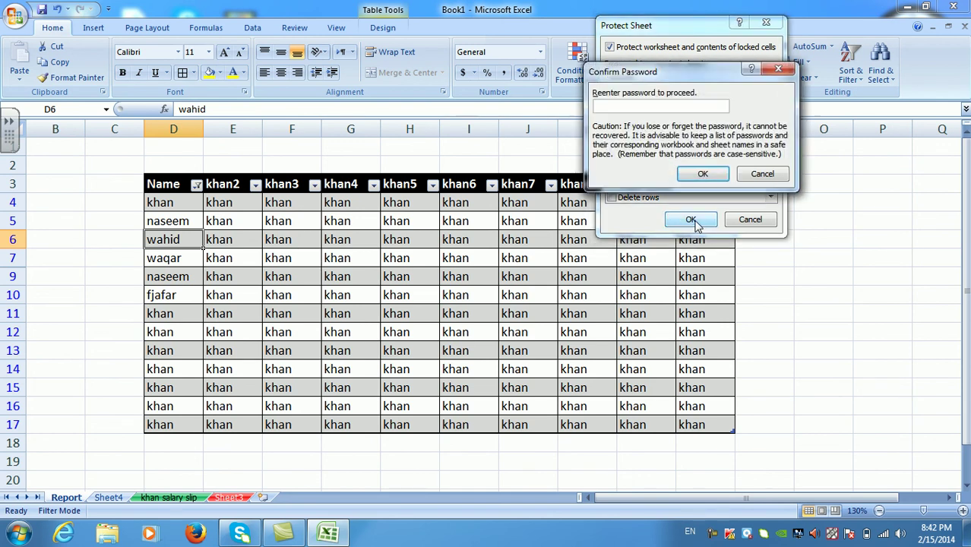
{"action": "left_click", "coordinate": [684, 181]}
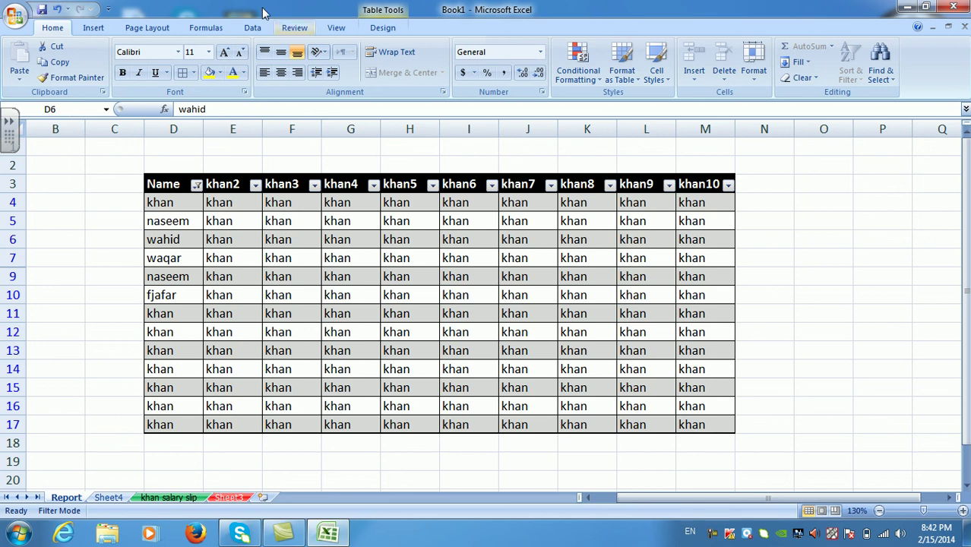
{"action": "left_click", "coordinate": [93, 28]}
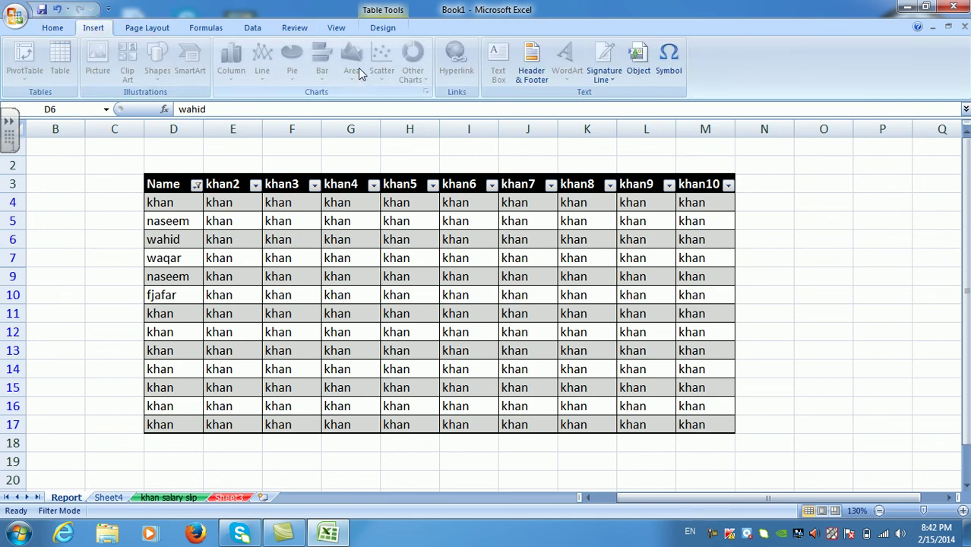
{"action": "left_click", "coordinate": [136, 27]}
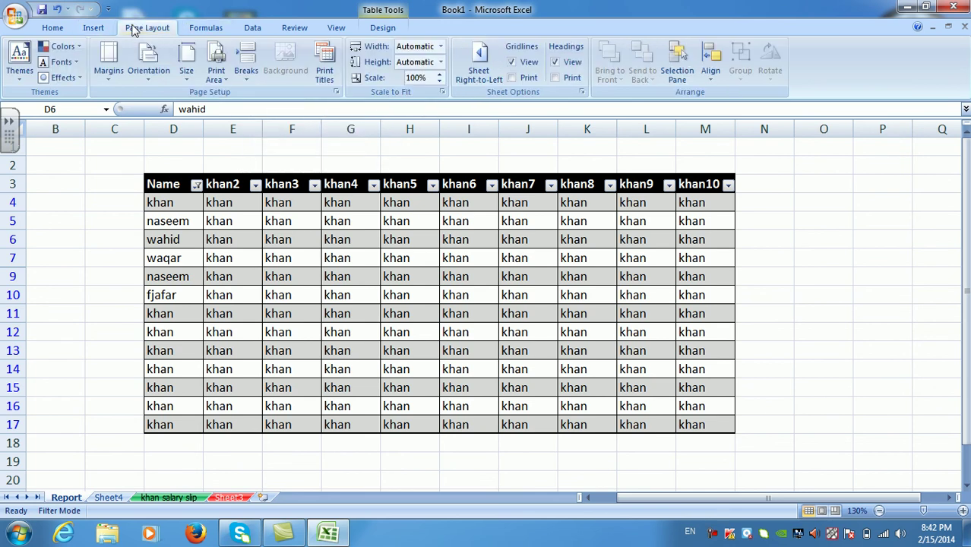
{"action": "left_click", "coordinate": [201, 29]}
{"action": "left_click", "coordinate": [253, 29]}
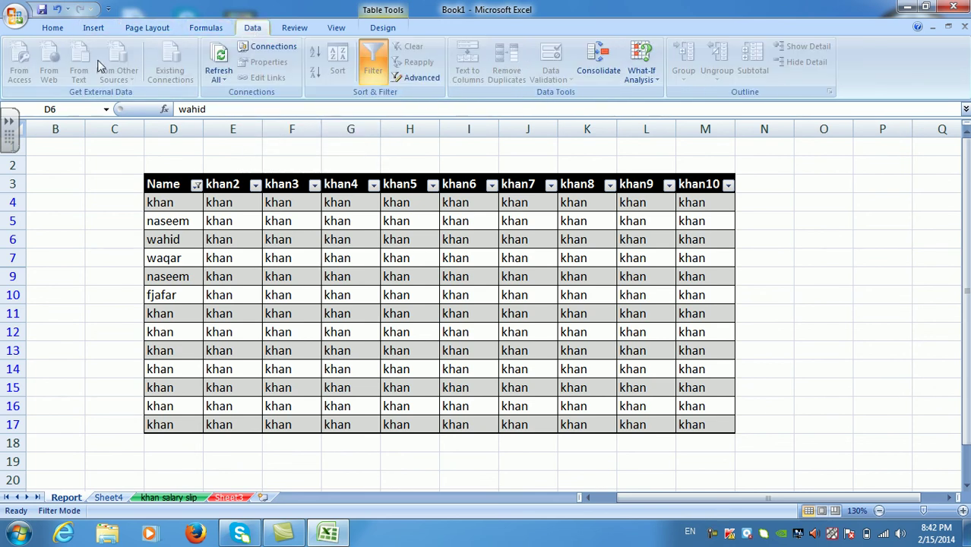
{"action": "left_click", "coordinate": [296, 29]}
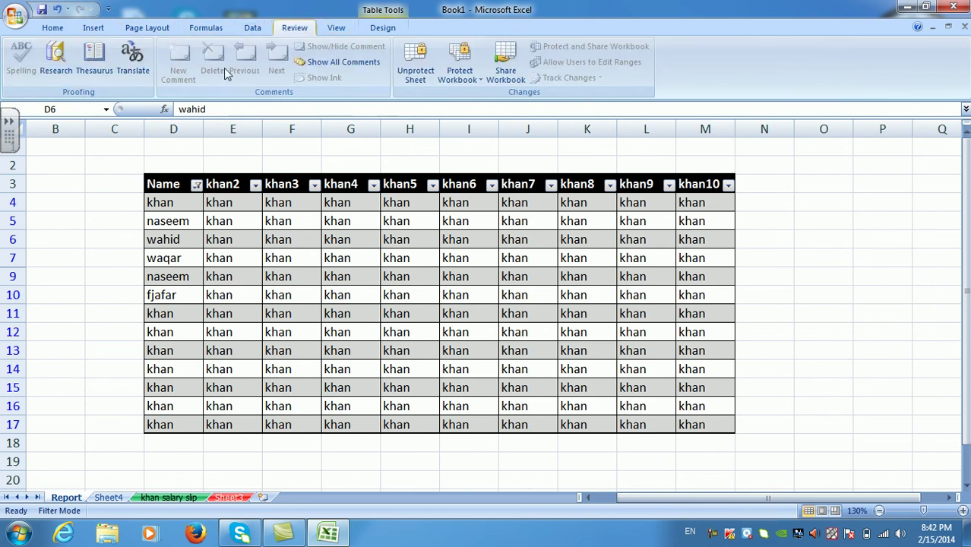
{"action": "left_click", "coordinate": [335, 31]}
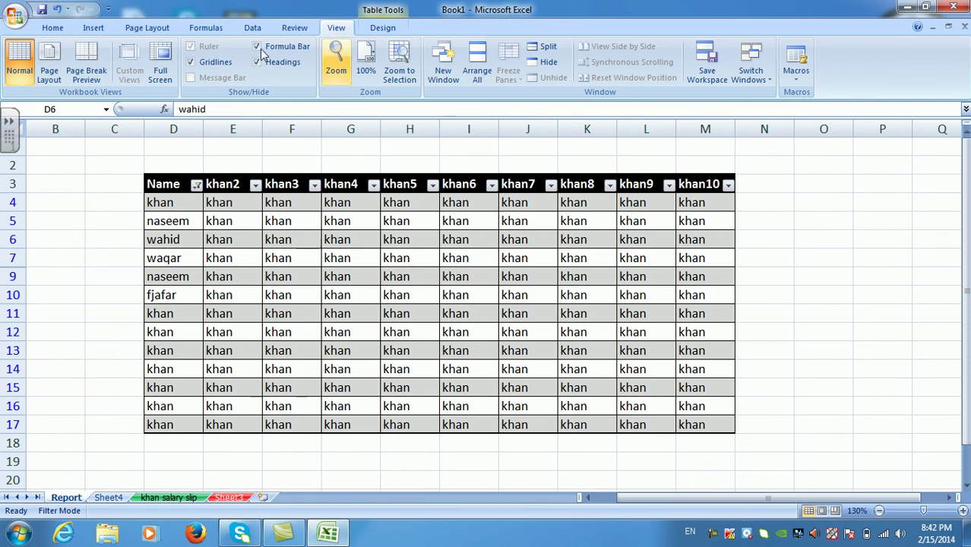
{"action": "left_click", "coordinate": [51, 29]}
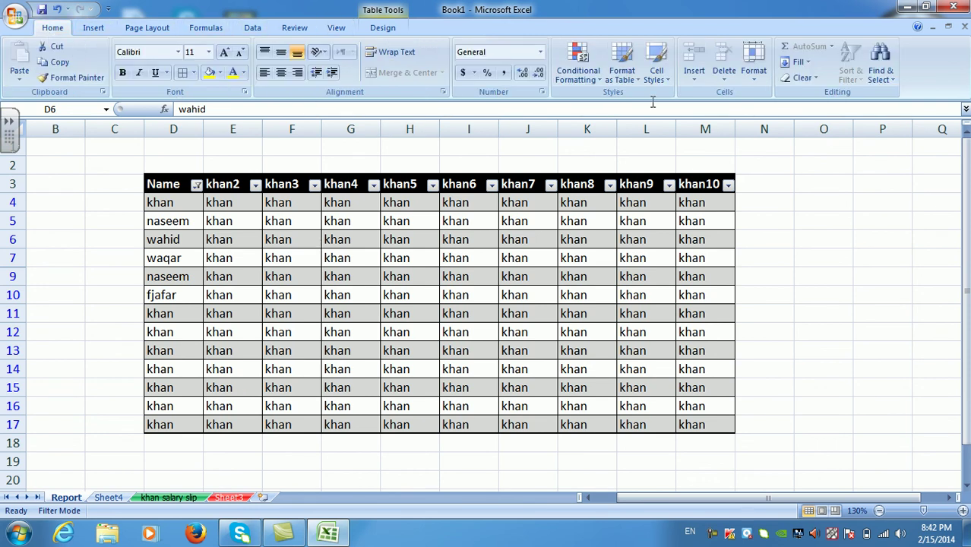
Step: Unprotect the Report sheet by entering its password
{"action": "left_click", "coordinate": [754, 76]}
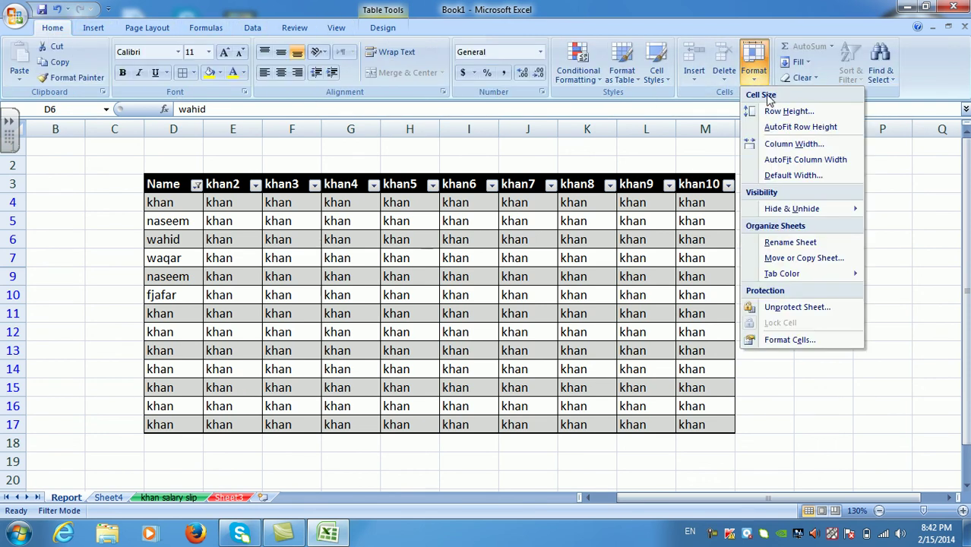
{"action": "left_click", "coordinate": [806, 308]}
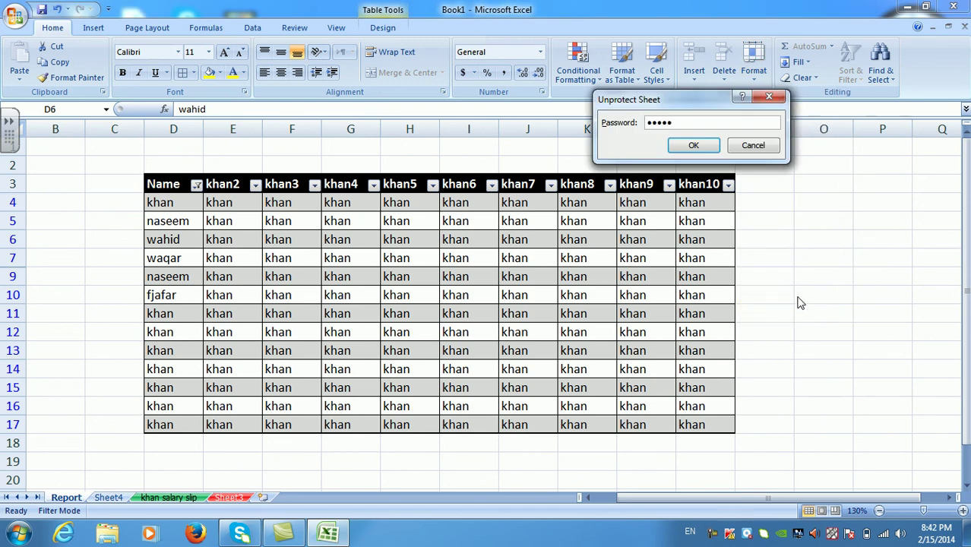
{"action": "left_click", "coordinate": [699, 145]}
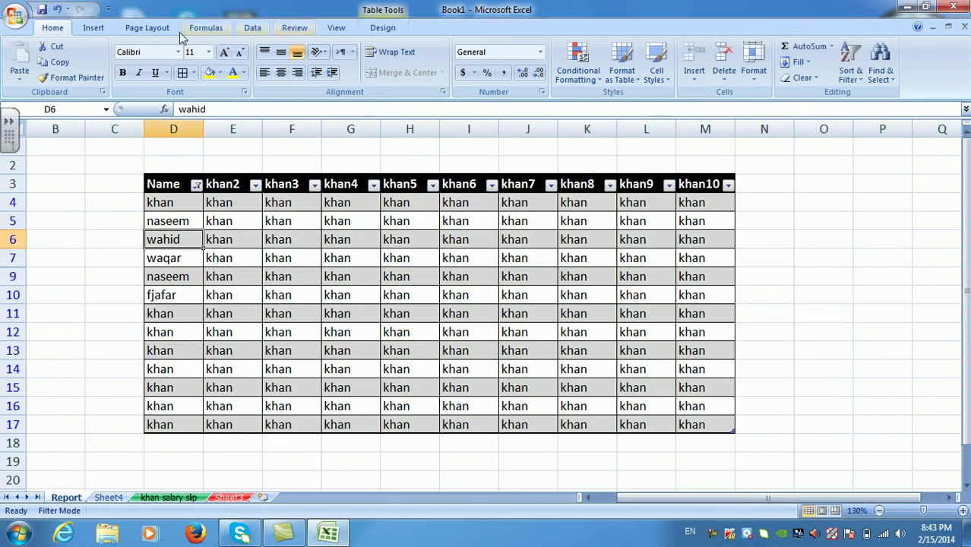
Step: Browse the Page Layout, Insert and Data ribbon tabs, then return to Home
{"action": "left_click", "coordinate": [142, 28]}
{"action": "left_click", "coordinate": [95, 29]}
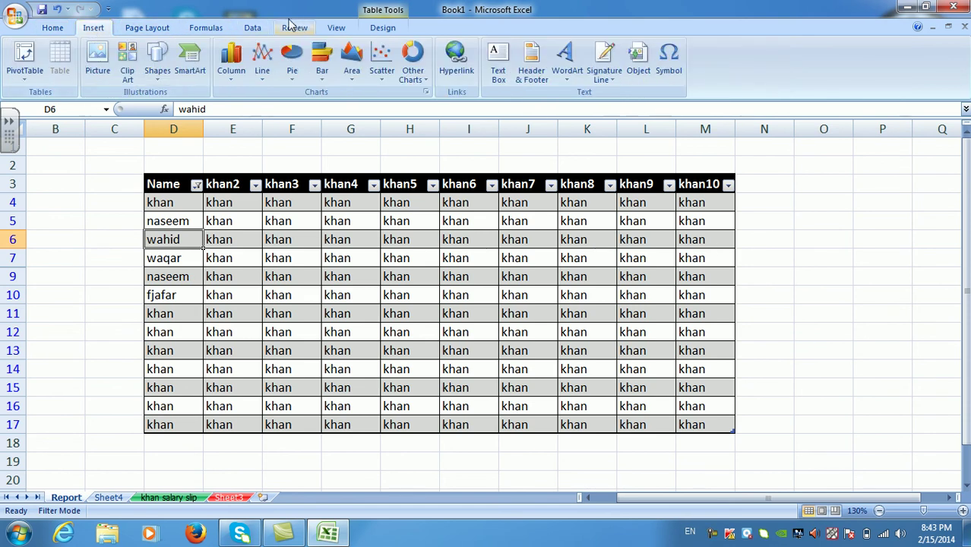
{"action": "left_click", "coordinate": [251, 29]}
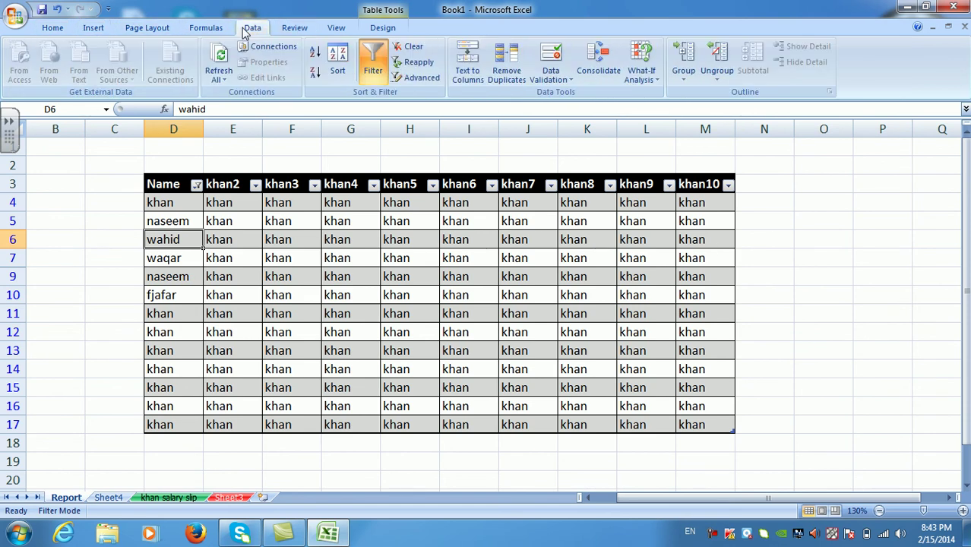
{"action": "left_click", "coordinate": [67, 29]}
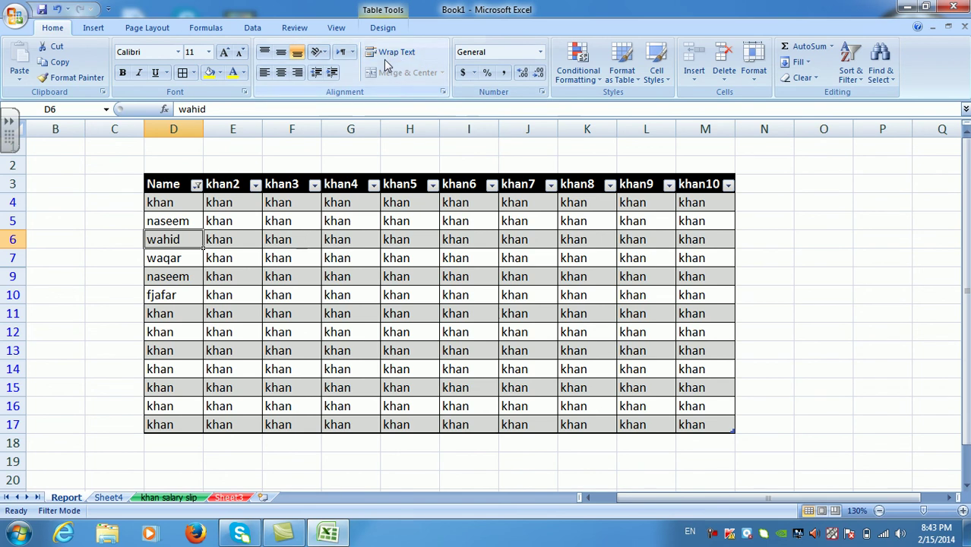
{"action": "left_click", "coordinate": [754, 72]}
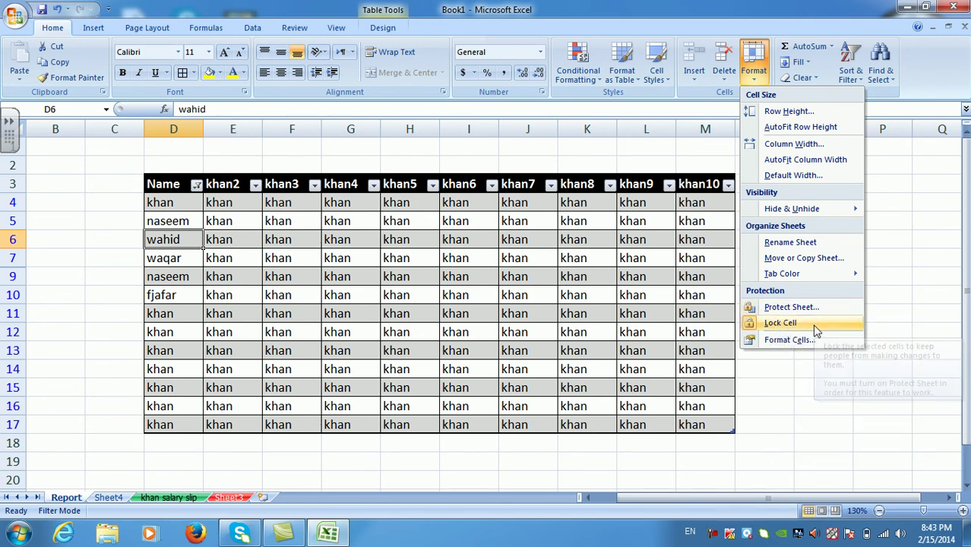
{"action": "left_click", "coordinate": [798, 340]}
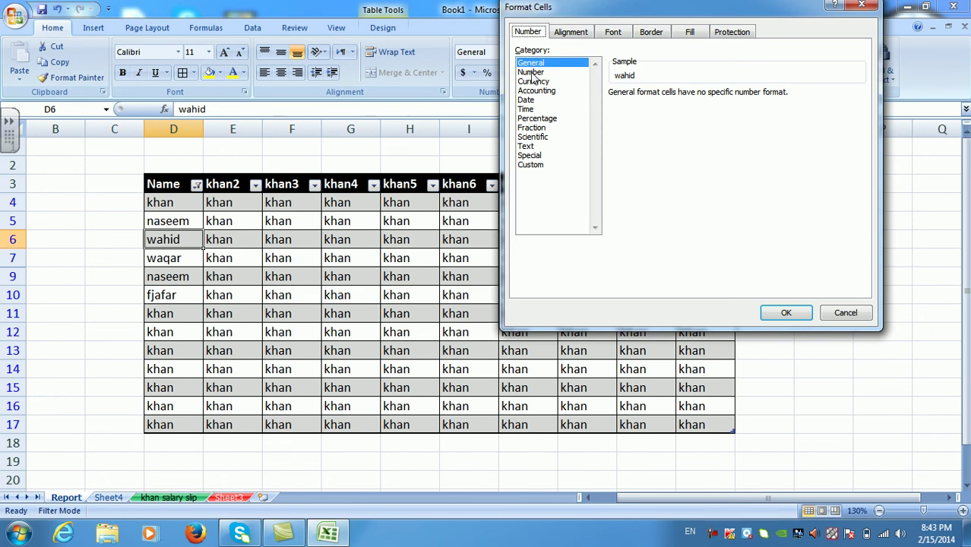
{"action": "key", "text": "Down"}
{"action": "key", "text": "Down"}
{"action": "key", "text": "Down"}
{"action": "key", "text": "Down"}
{"action": "key", "text": "Down"}
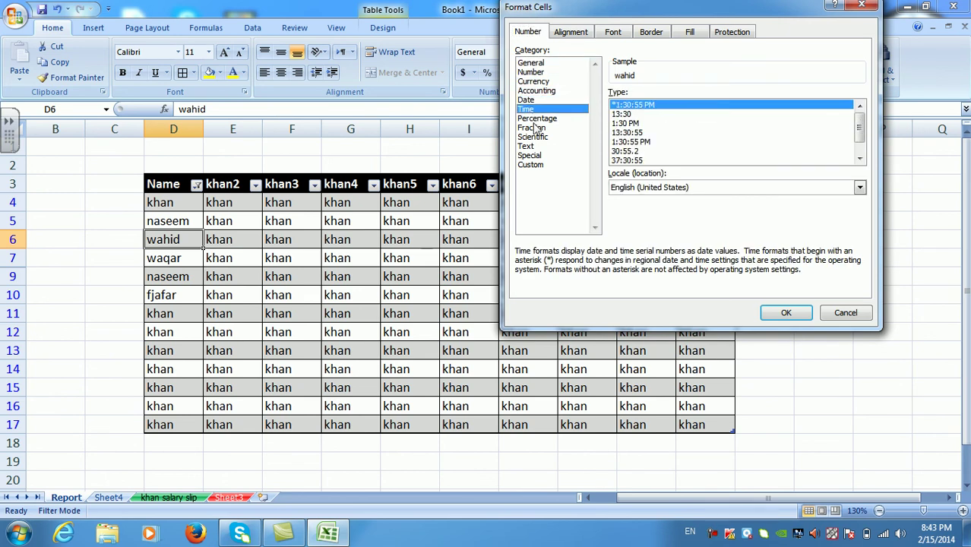
{"action": "left_click", "coordinate": [536, 130]}
{"action": "left_click", "coordinate": [532, 155]}
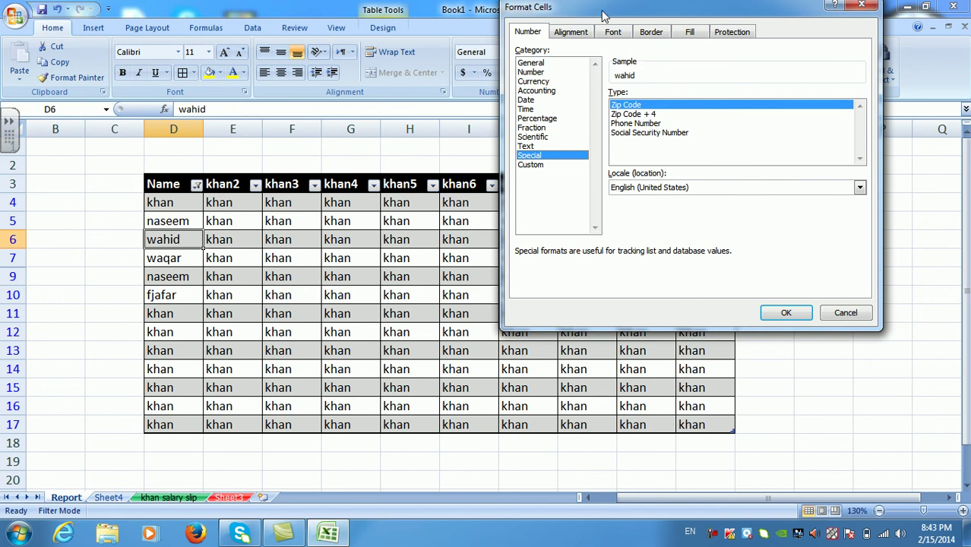
{"action": "left_click", "coordinate": [567, 32]}
{"action": "left_click", "coordinate": [613, 34]}
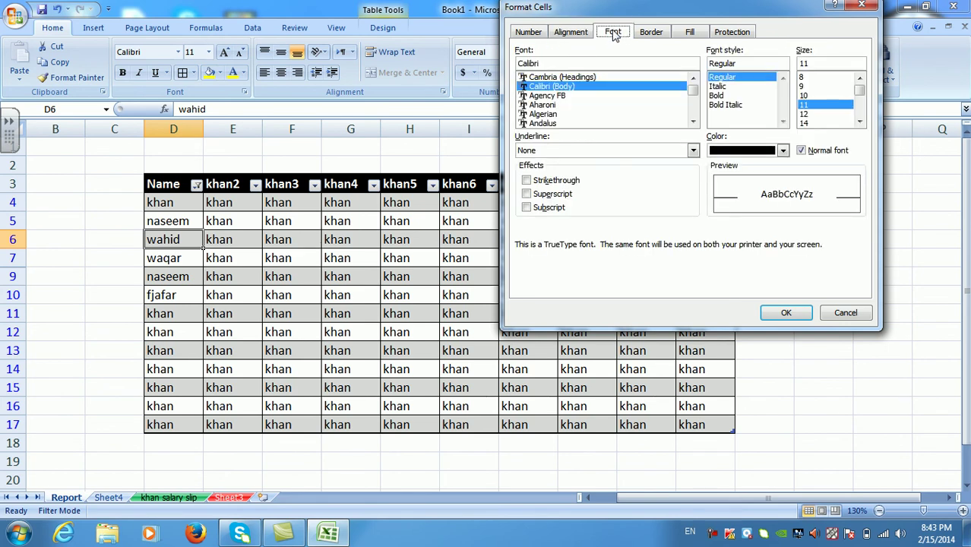
{"action": "left_click", "coordinate": [647, 35]}
{"action": "left_click", "coordinate": [686, 36]}
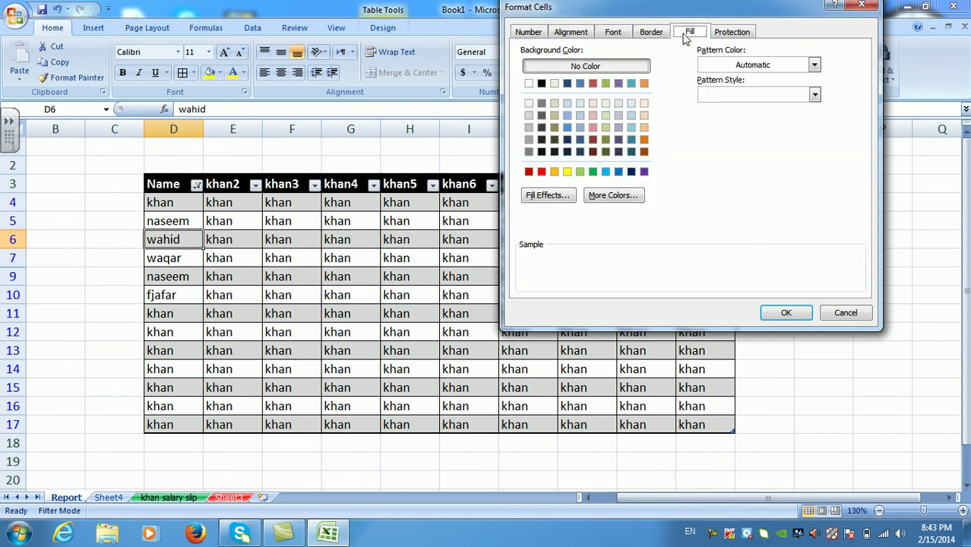
{"action": "left_click", "coordinate": [726, 35]}
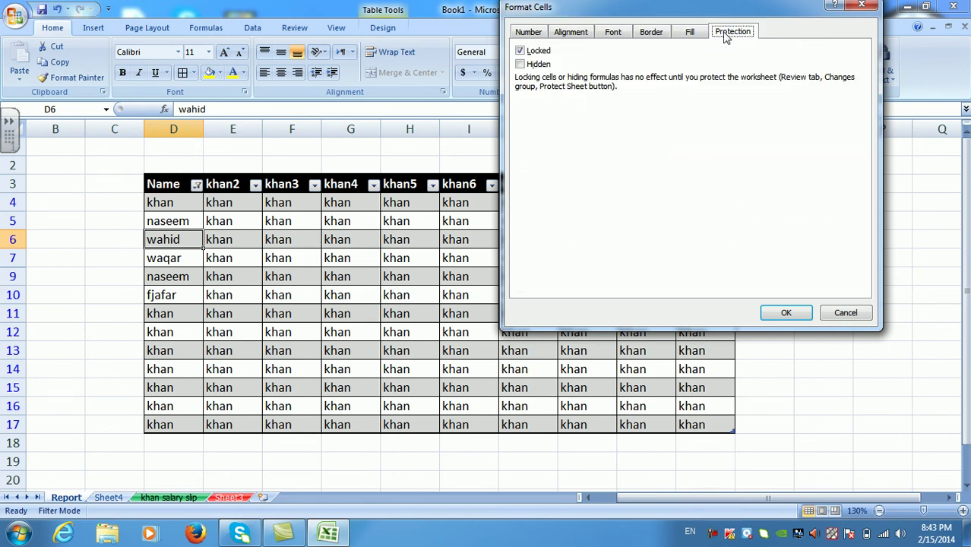
{"action": "left_click", "coordinate": [850, 316]}
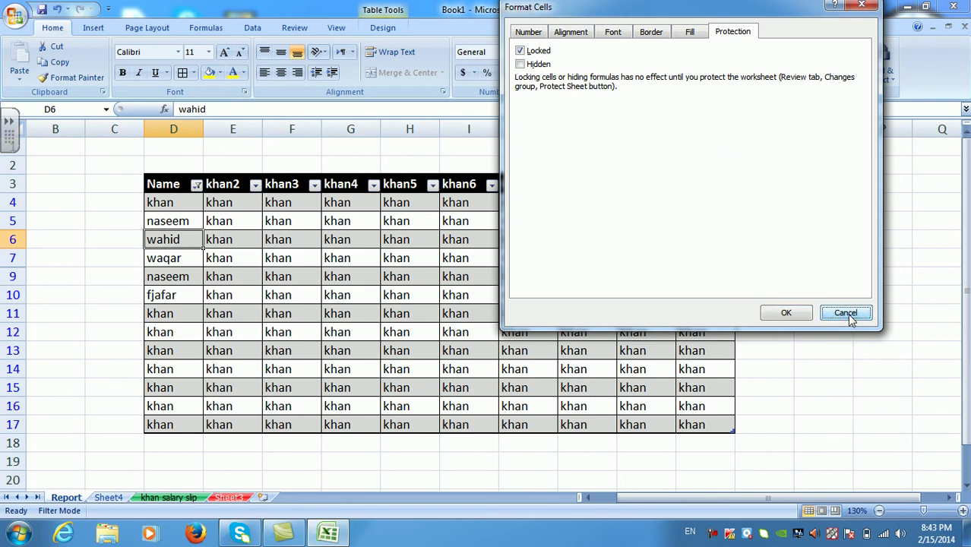